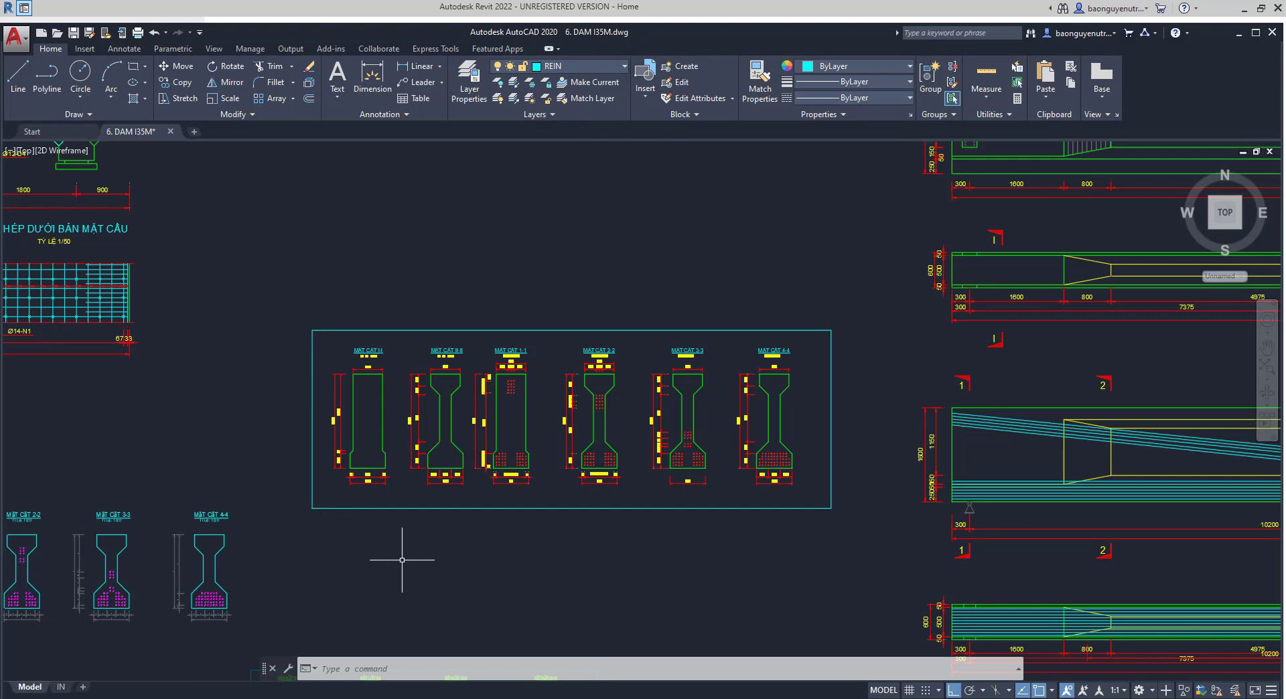
- Examine the framed row of girder cross-sections from MẶT CẮT I-I to MẶT CẮT 4-4 and their dimensions
{"action": "mouse_move", "coordinate": [390, 534]}
{"action": "middle_mouse_down"}
{"action": "mouse_move", "coordinate": [375, 512]}
{"action": "mouse_move", "coordinate": [391, 557]}
{"action": "middle_mouse_up"}
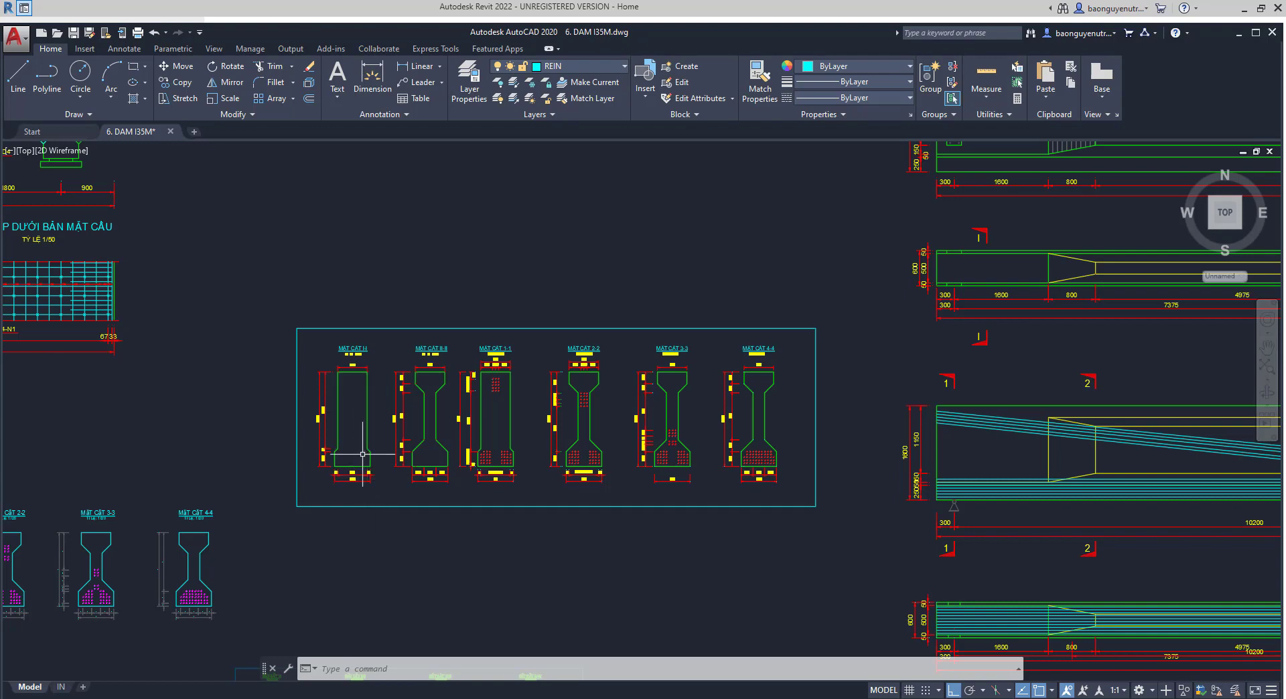
{"action": "scroll", "coordinate": [334, 429], "scroll_direction": "up", "scroll_amount": 2}
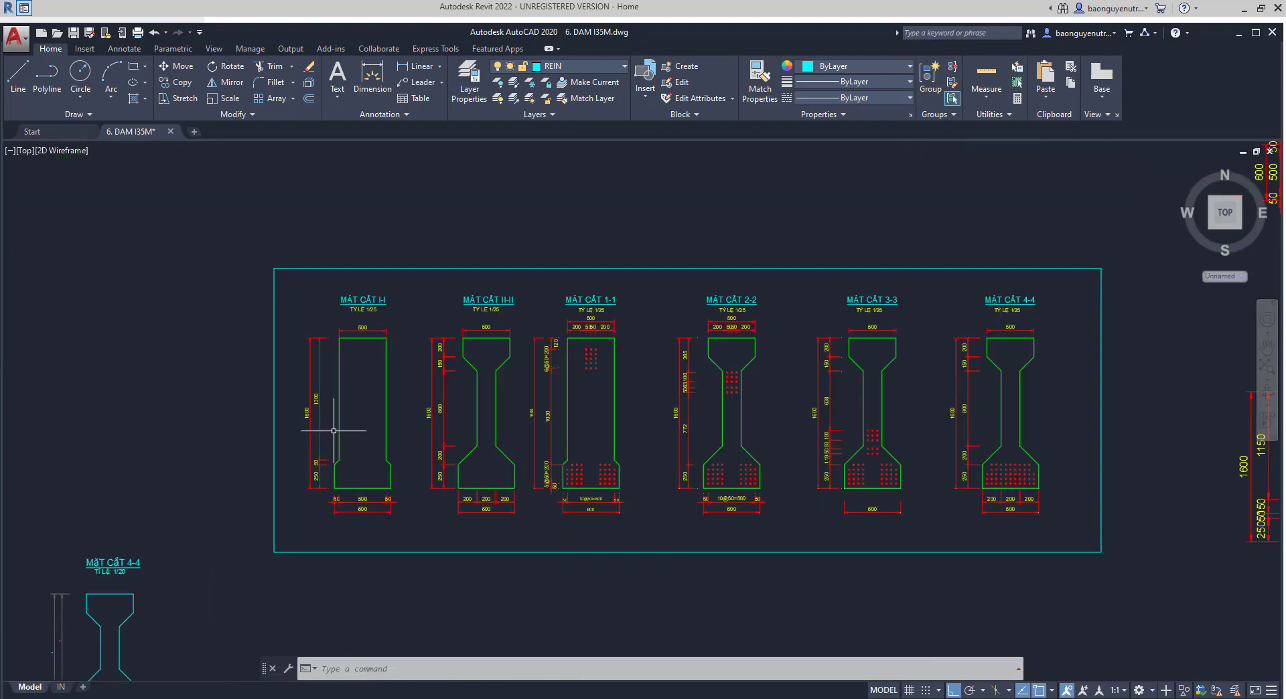
{"action": "middle_click_drag", "start_coordinate": [334, 431], "coordinate": [344, 468]}
{"action": "middle_click_drag", "start_coordinate": [352, 540], "coordinate": [345, 472]}
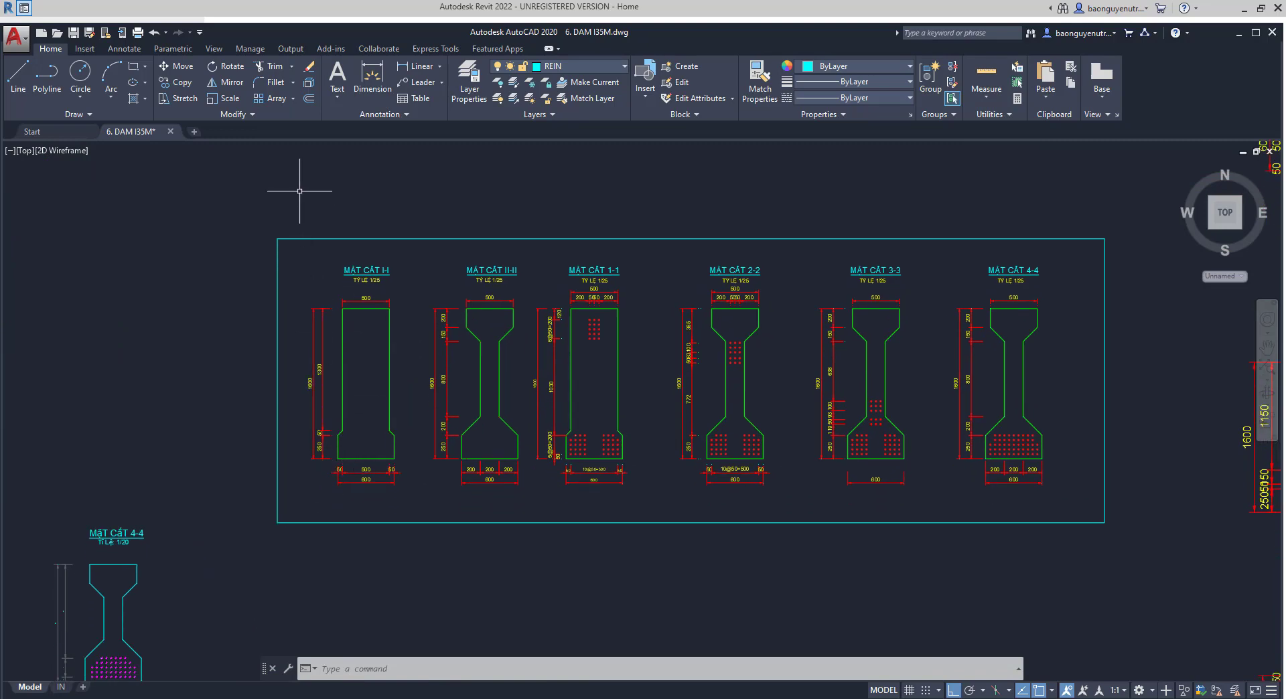
{"action": "left_click", "coordinate": [299, 191]}
{"action": "key", "text": "Escape"}
{"action": "key", "text": "Escape"}
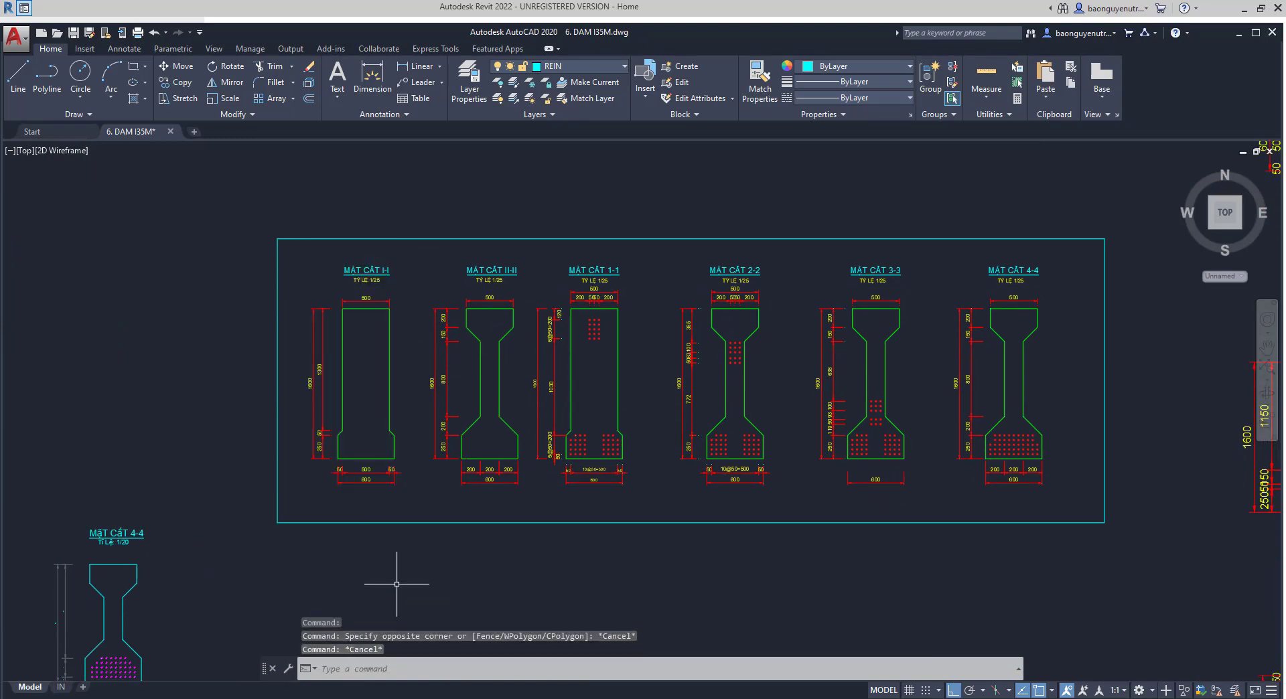
{"action": "left_click", "coordinate": [310, 207]}
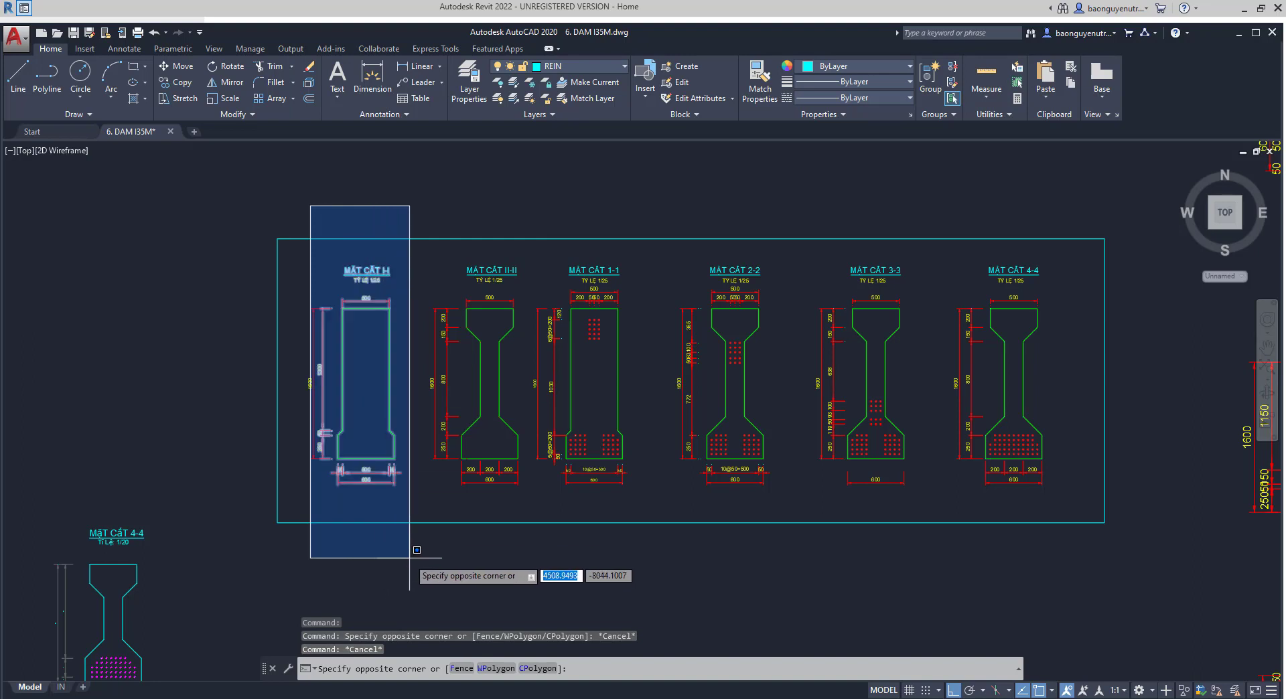
{"action": "key", "text": "Escape"}
{"action": "key", "text": "Escape"}
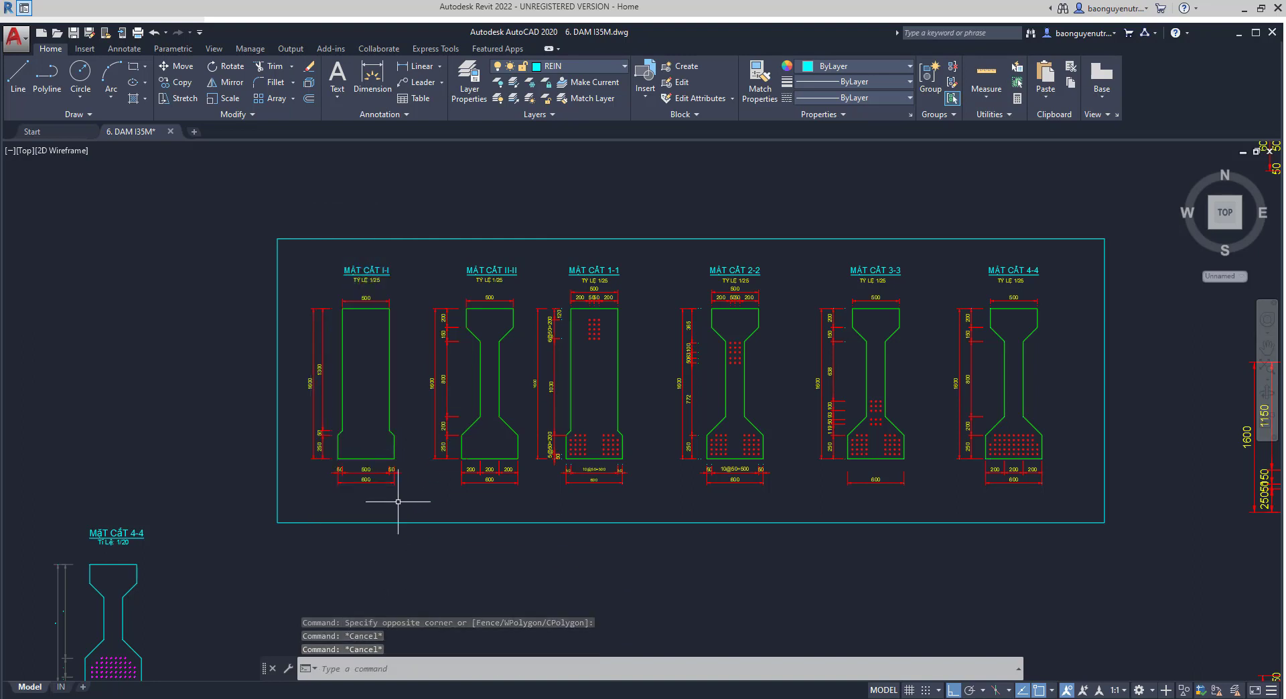
{"action": "middle_click_drag", "start_coordinate": [410, 513], "coordinate": [413, 514]}
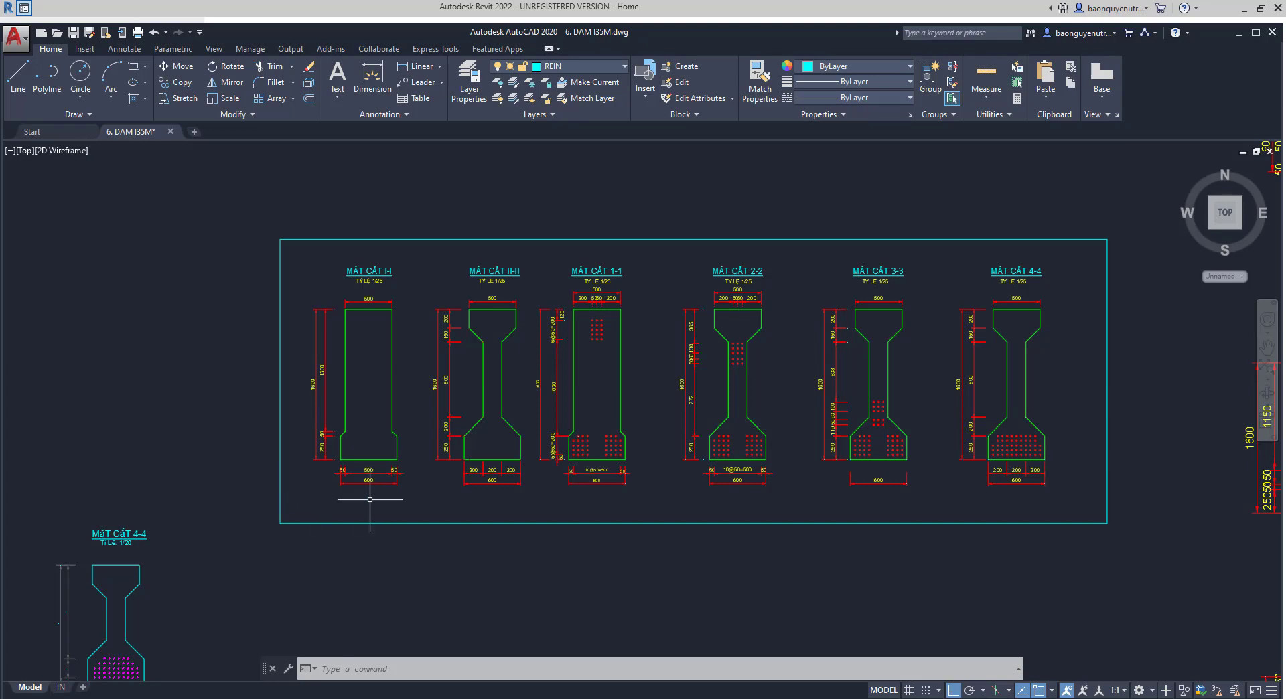
{"action": "mouse_move", "coordinate": [385, 505]}
{"action": "middle_mouse_down"}
{"action": "mouse_move", "coordinate": [431, 518]}
{"action": "mouse_move", "coordinate": [419, 534]}
{"action": "middle_mouse_up"}
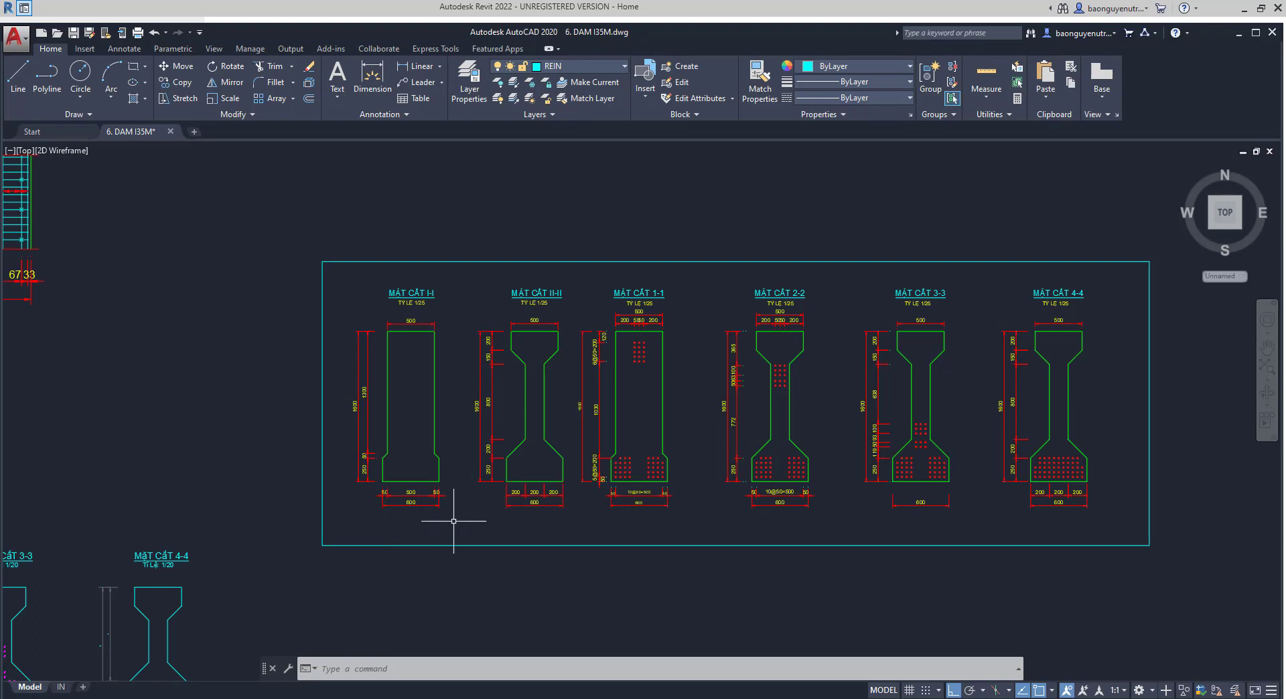
{"action": "mouse_move", "coordinate": [453, 521]}
{"action": "middle_mouse_down"}
{"action": "mouse_move", "coordinate": [453, 495]}
{"action": "mouse_move", "coordinate": [386, 546]}
{"action": "mouse_move", "coordinate": [402, 521]}
{"action": "middle_mouse_up"}
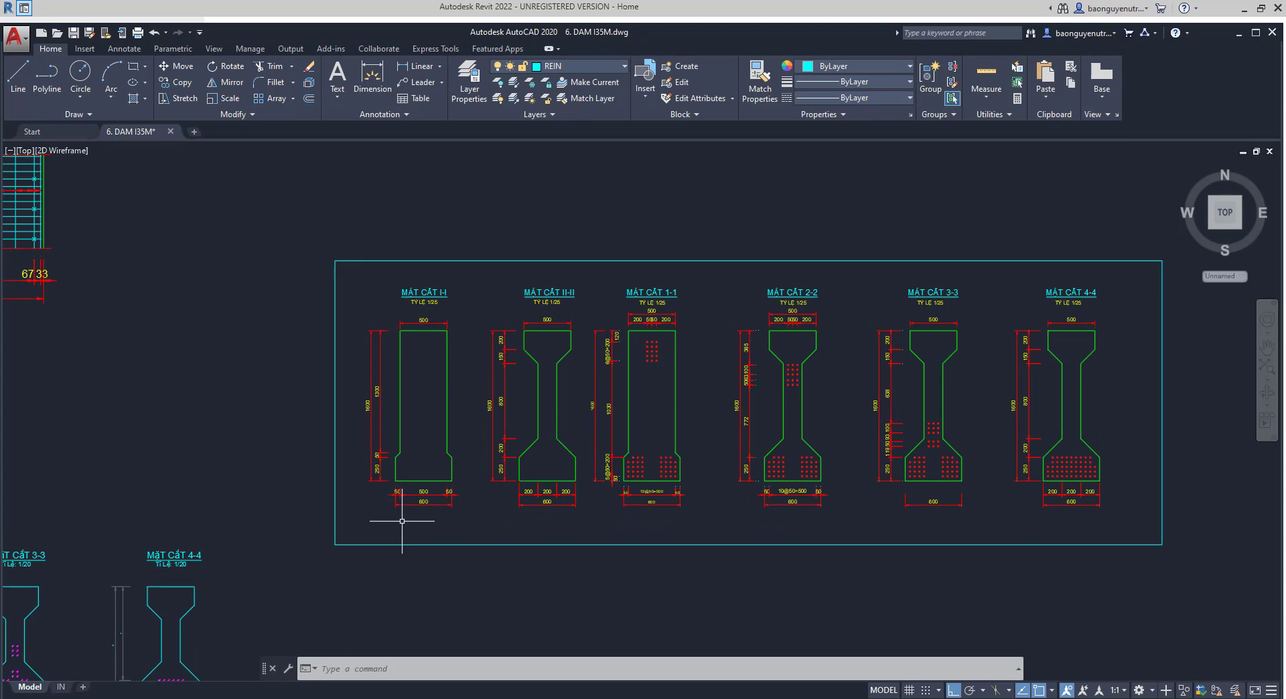
{"action": "mouse_move", "coordinate": [404, 515]}
{"action": "middle_mouse_down"}
{"action": "mouse_move", "coordinate": [503, 506]}
{"action": "mouse_move", "coordinate": [492, 540]}
{"action": "middle_mouse_up"}
{"action": "scroll", "coordinate": [503, 507], "scroll_direction": "up", "scroll_amount": 2}
{"action": "scroll", "coordinate": [492, 540], "scroll_direction": "down", "scroll_amount": 2}
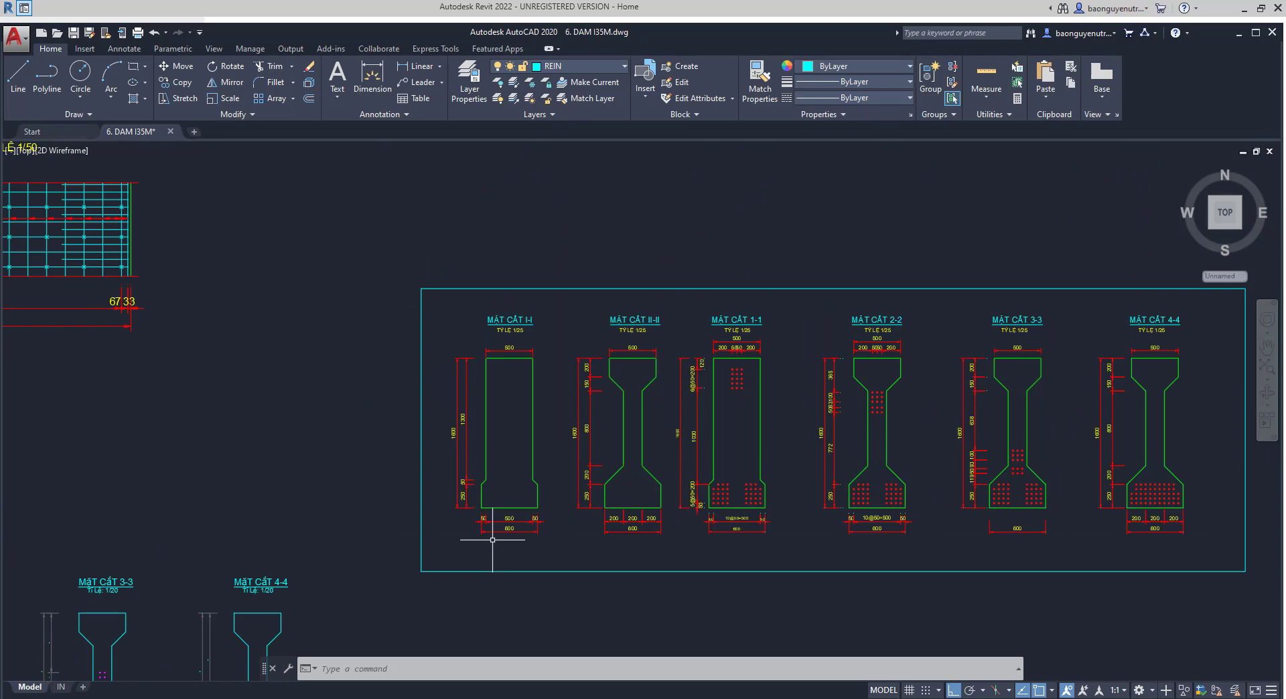
{"action": "middle_click_drag", "start_coordinate": [414, 540], "coordinate": [419, 495]}
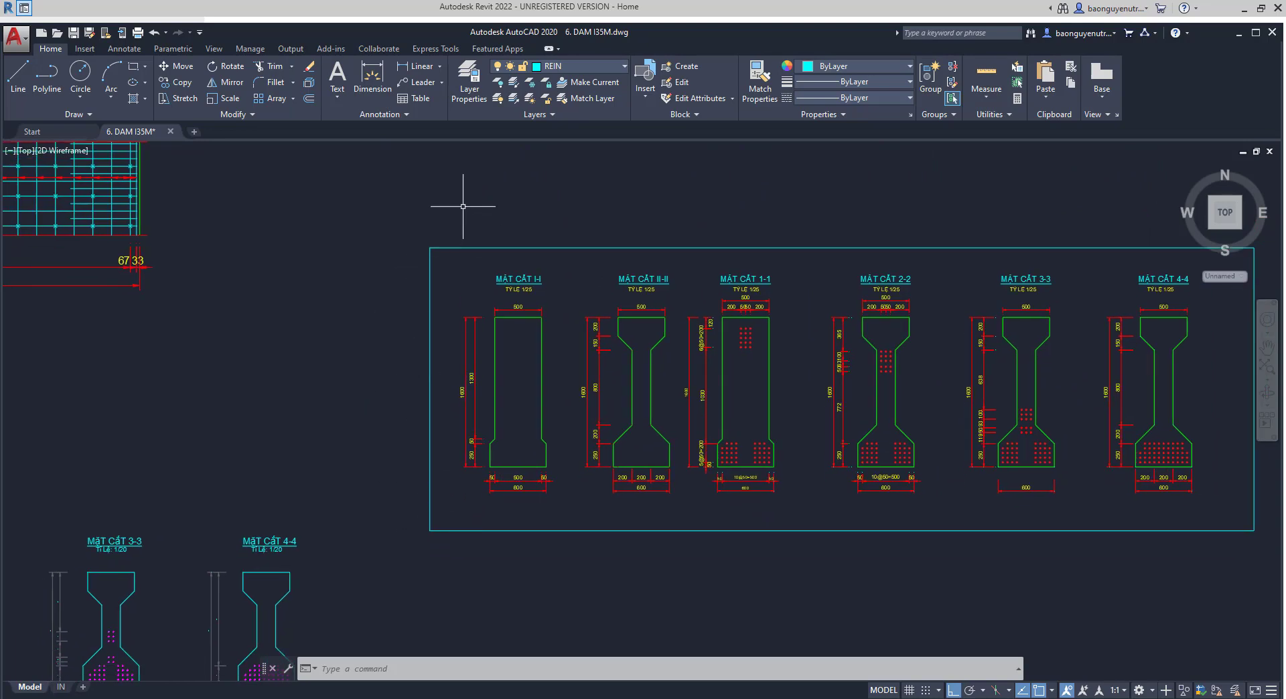
{"action": "key", "text": "Escape"}
{"action": "key", "text": "Escape"}
{"action": "key", "text": "Escape"}
{"action": "scroll", "coordinate": [461, 321], "scroll_direction": "up", "scroll_amount": 2}
{"action": "mouse_move", "coordinate": [456, 321]}
{"action": "middle_mouse_down"}
{"action": "mouse_move", "coordinate": [462, 232]}
{"action": "mouse_move", "coordinate": [451, 314]}
{"action": "mouse_move", "coordinate": [412, 318]}
{"action": "middle_mouse_up"}
{"action": "scroll", "coordinate": [463, 227], "scroll_direction": "down", "scroll_amount": 2}
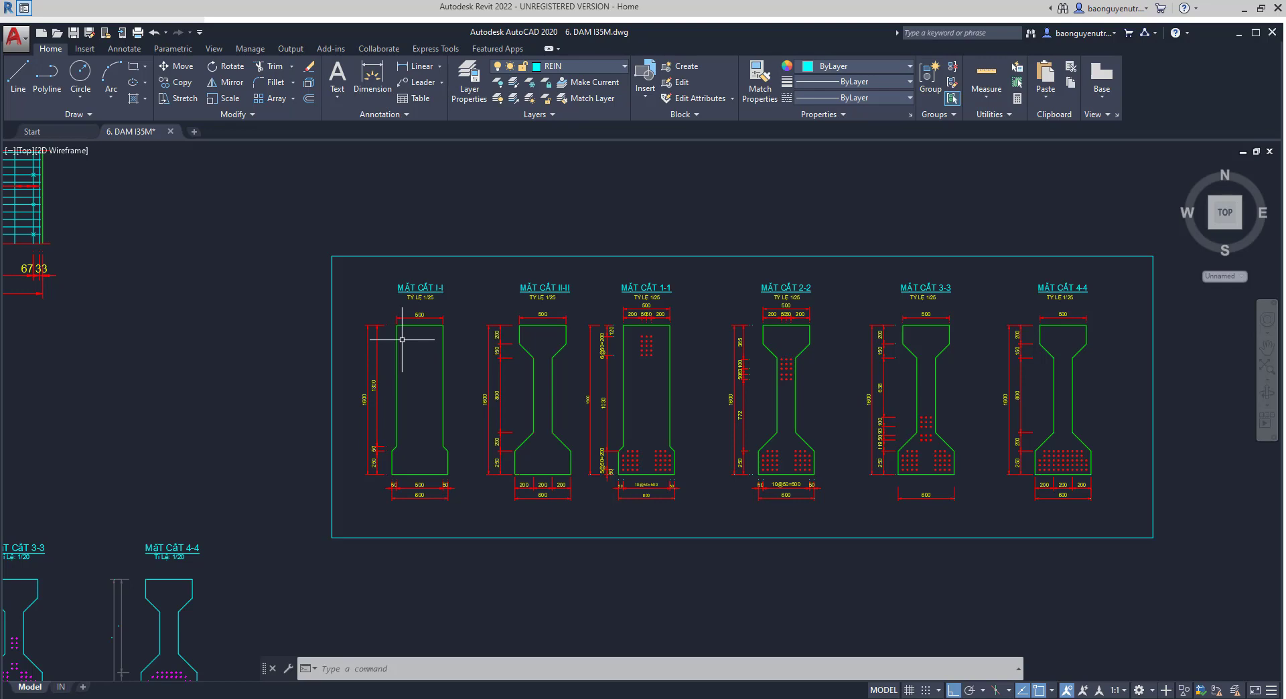
{"action": "middle_click_drag", "start_coordinate": [359, 359], "coordinate": [381, 328]}
{"action": "left_click", "coordinate": [391, 358]}
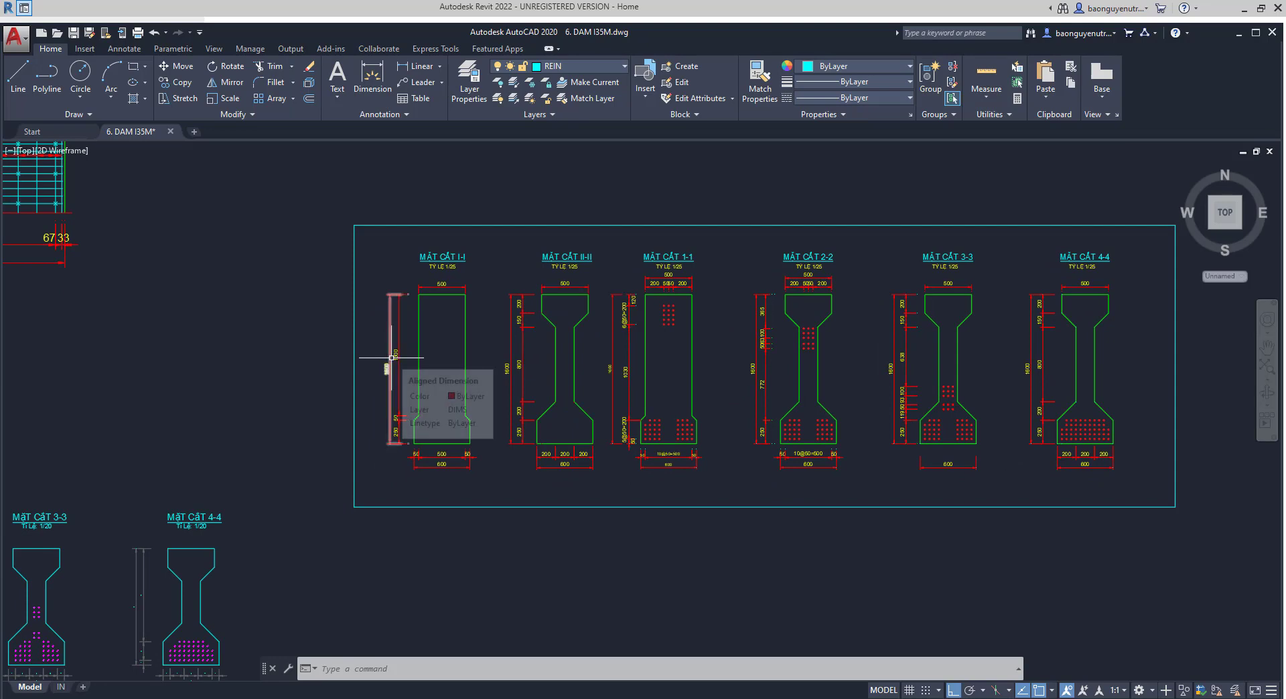
{"action": "key", "text": "Escape"}
{"action": "middle_click_drag", "start_coordinate": [296, 223], "coordinate": [292, 231]}
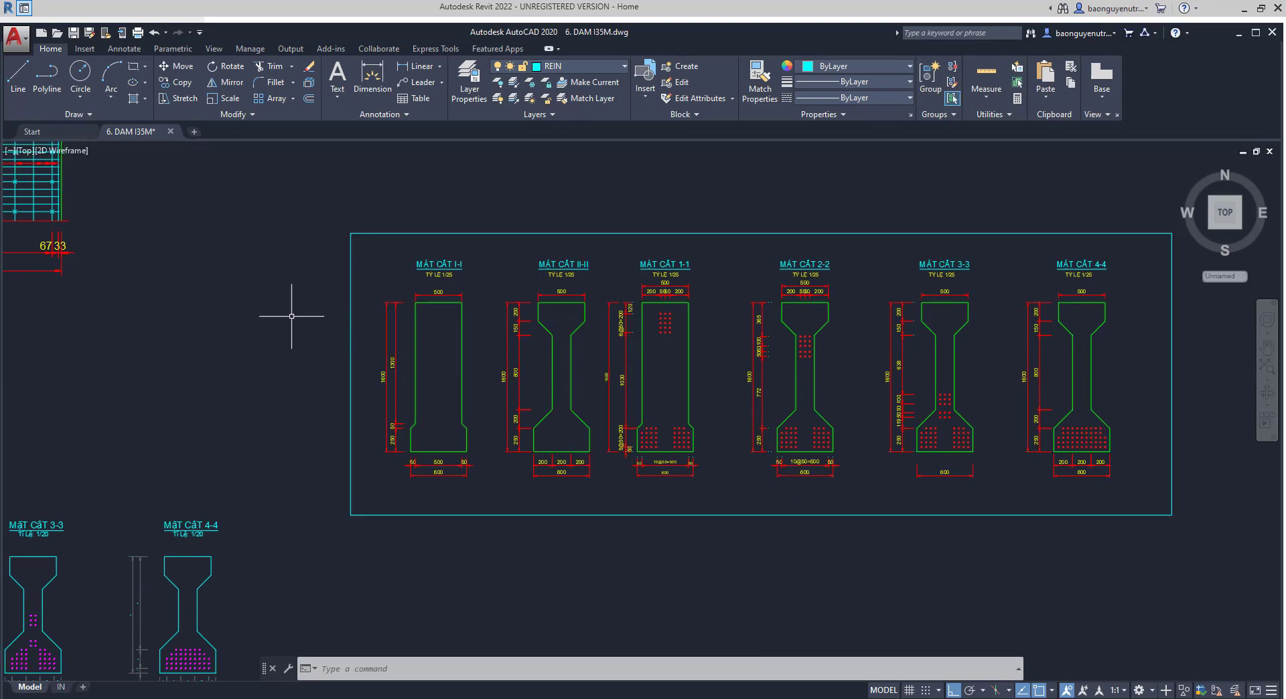
{"action": "middle_click_drag", "start_coordinate": [321, 339], "coordinate": [310, 355]}
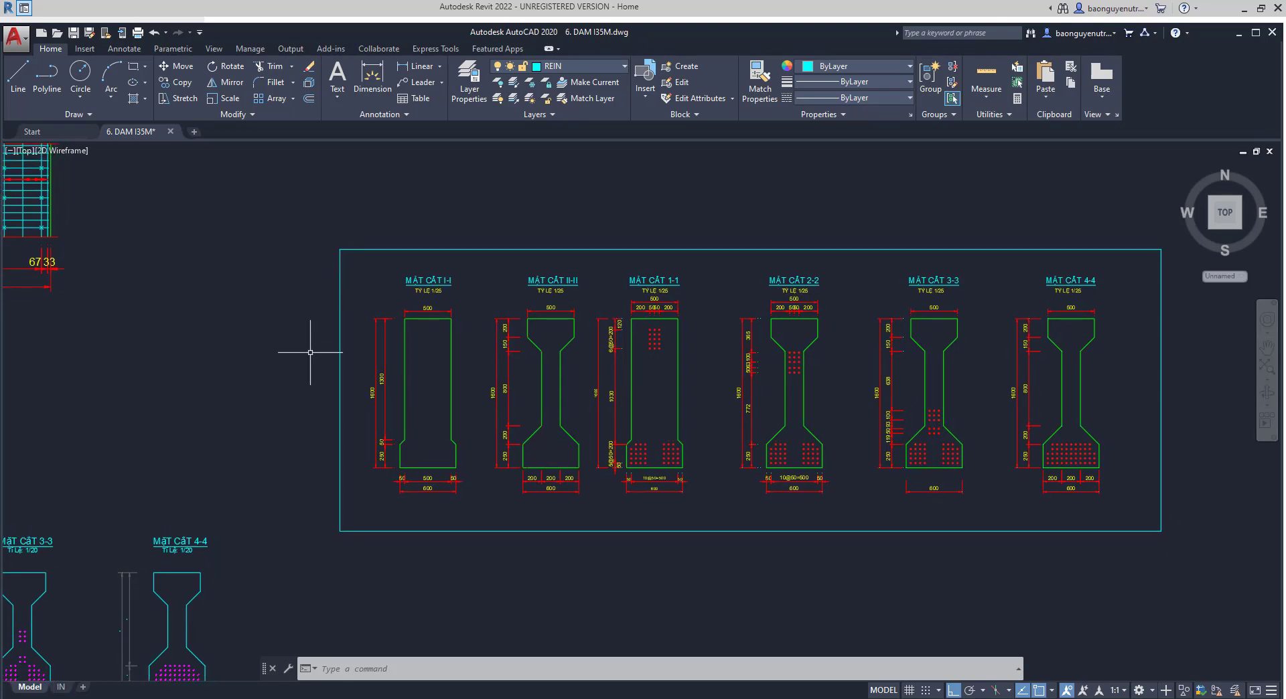
{"action": "middle_click_drag", "start_coordinate": [287, 289], "coordinate": [293, 270]}
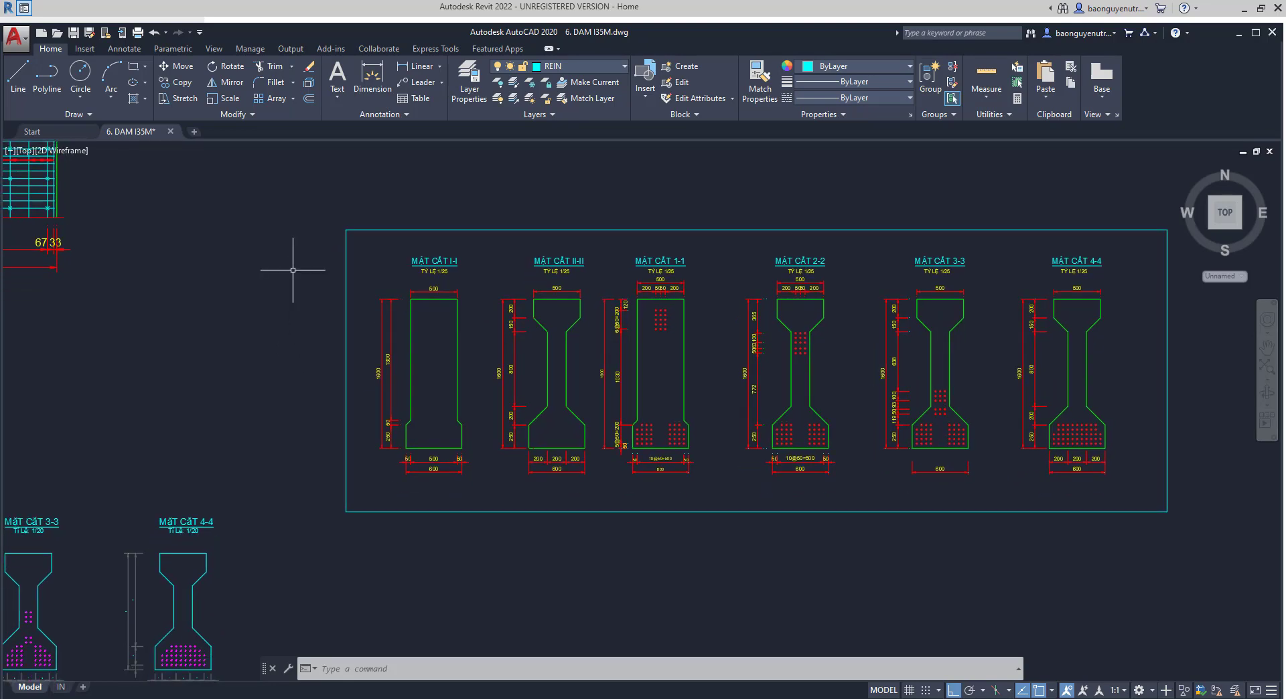
{"action": "scroll", "coordinate": [469, 308], "scroll_direction": "up", "scroll_amount": 2}
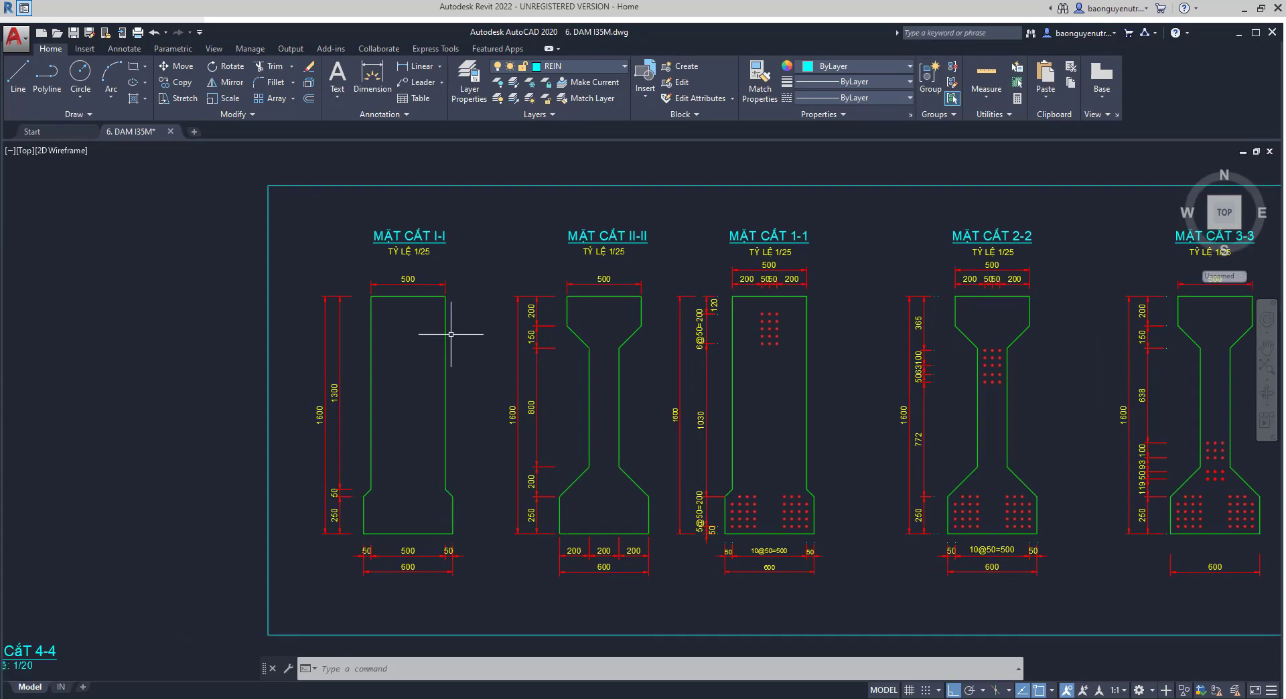
{"action": "key", "text": "Escape"}
{"action": "key", "text": "Escape"}
{"action": "key", "text": "Escape"}
{"action": "type", "text": "u"}
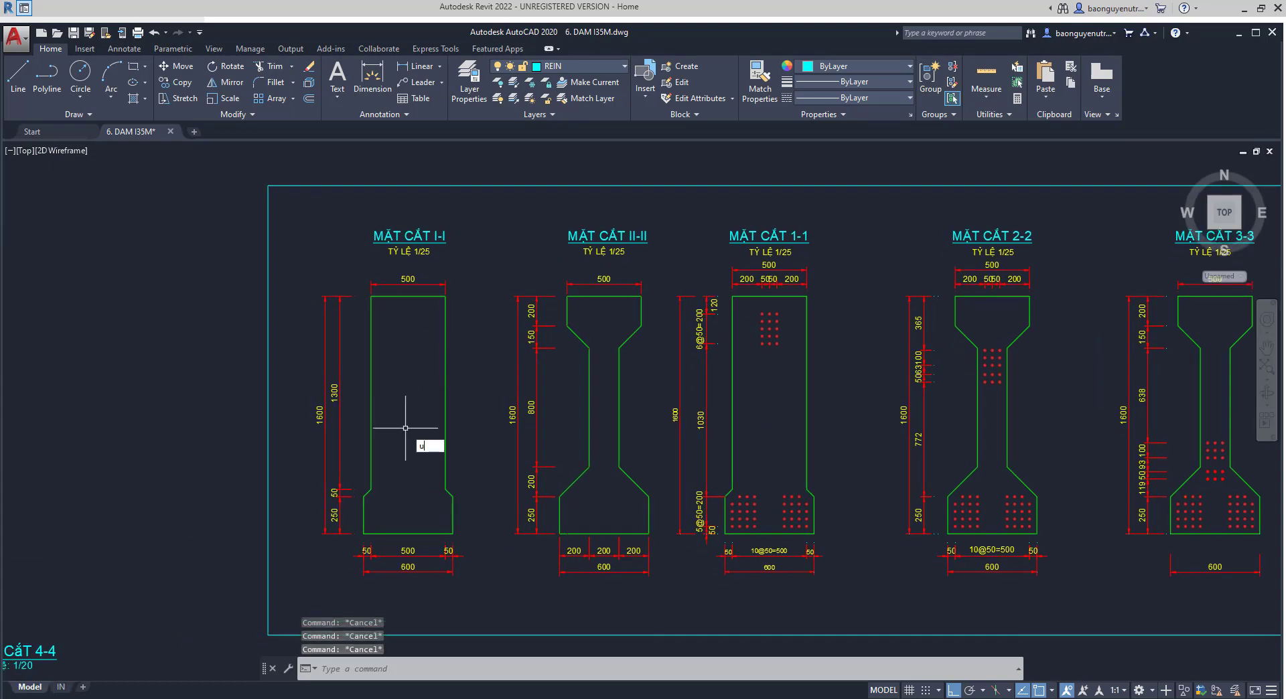
{"action": "type", "text": "cs"}
{"action": "key", "text": "Return"}
{"action": "left_click", "coordinate": [406, 420]}
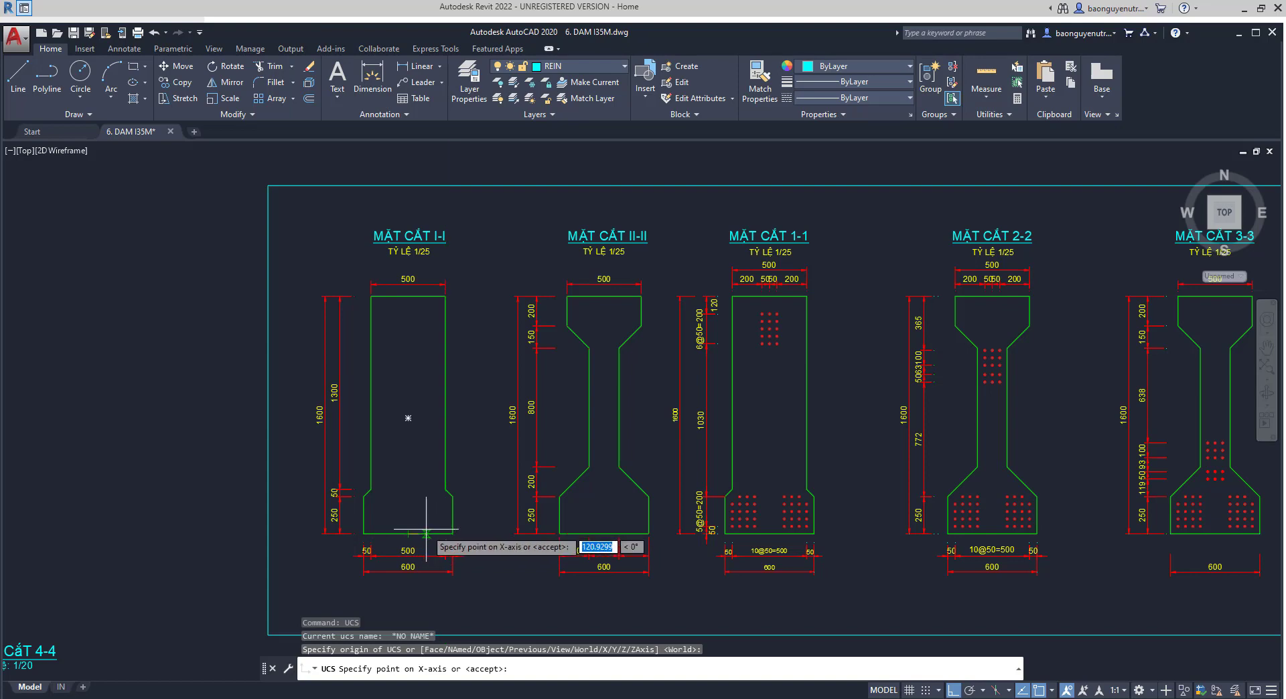
{"action": "key", "text": "Escape"}
- Set the UCS origin at the midpoint of the bottom edge of cross-section MẶT CẮT I-I
{"action": "type", "text": "ucs"}
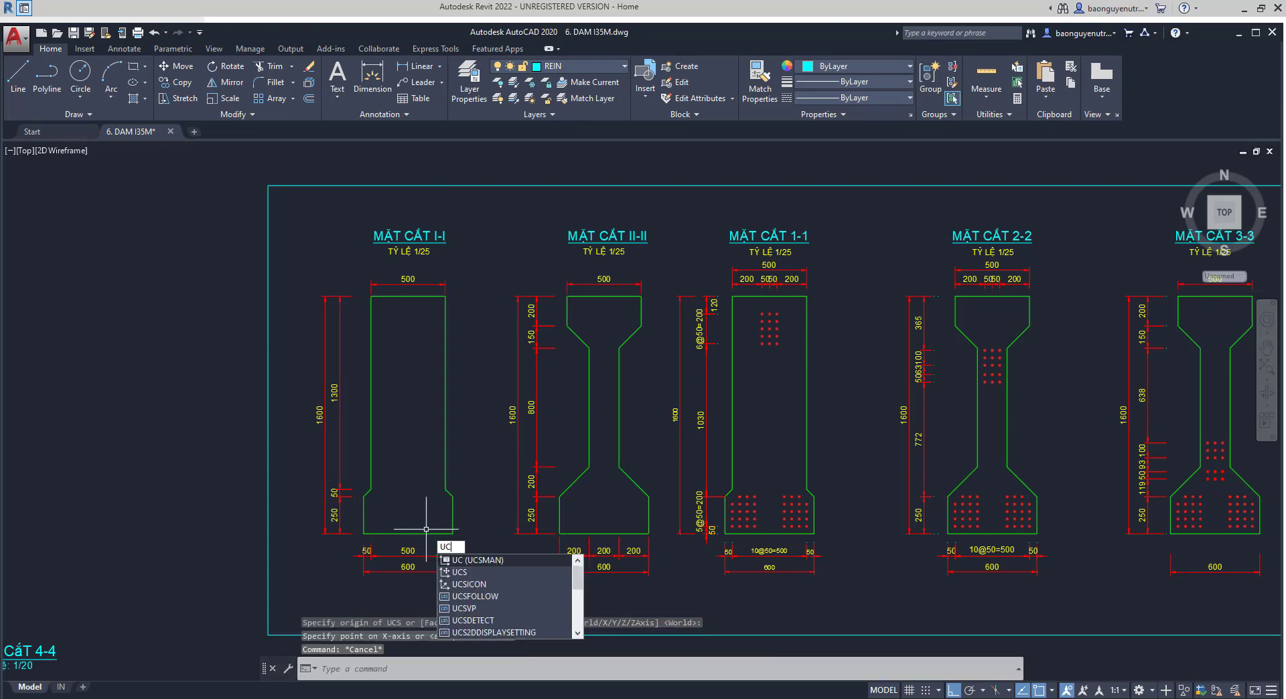
{"action": "key", "text": "Return"}
{"action": "left_click", "coordinate": [409, 536]}
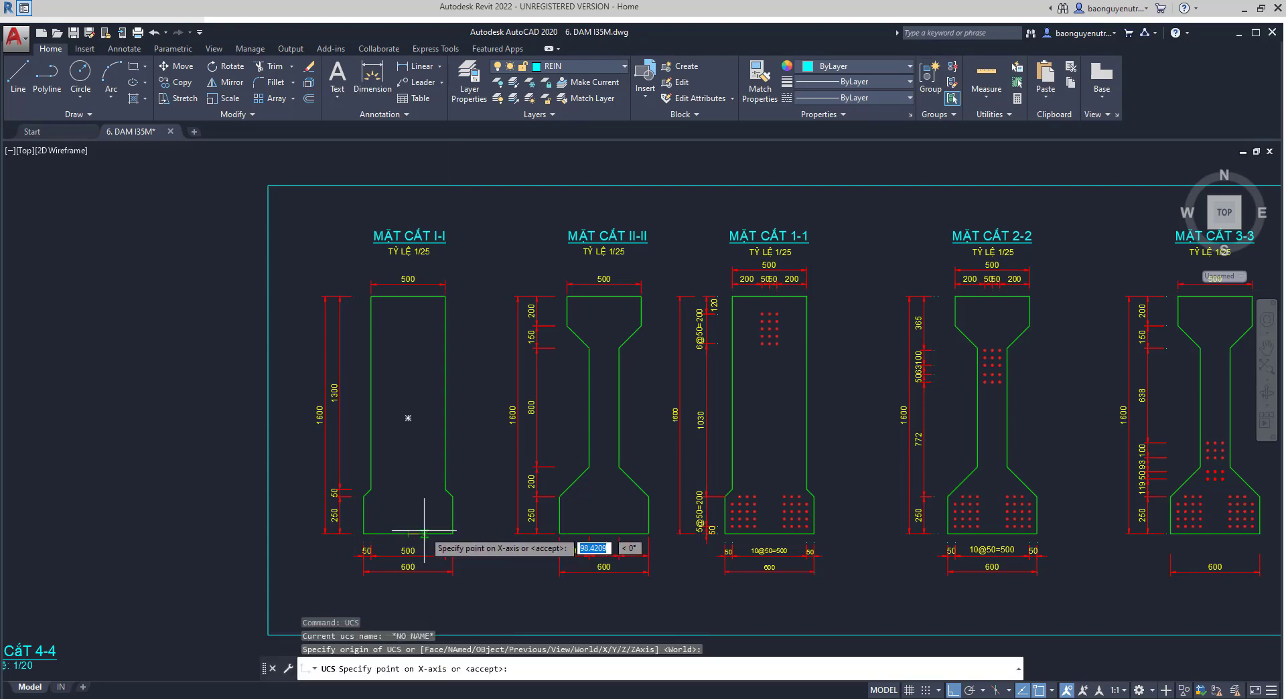
{"action": "left_click", "coordinate": [408, 419]}
{"action": "key", "text": "Escape"}
{"action": "key", "text": "Escape"}
{"action": "scroll", "coordinate": [390, 435], "scroll_direction": "down", "scroll_amount": 4}
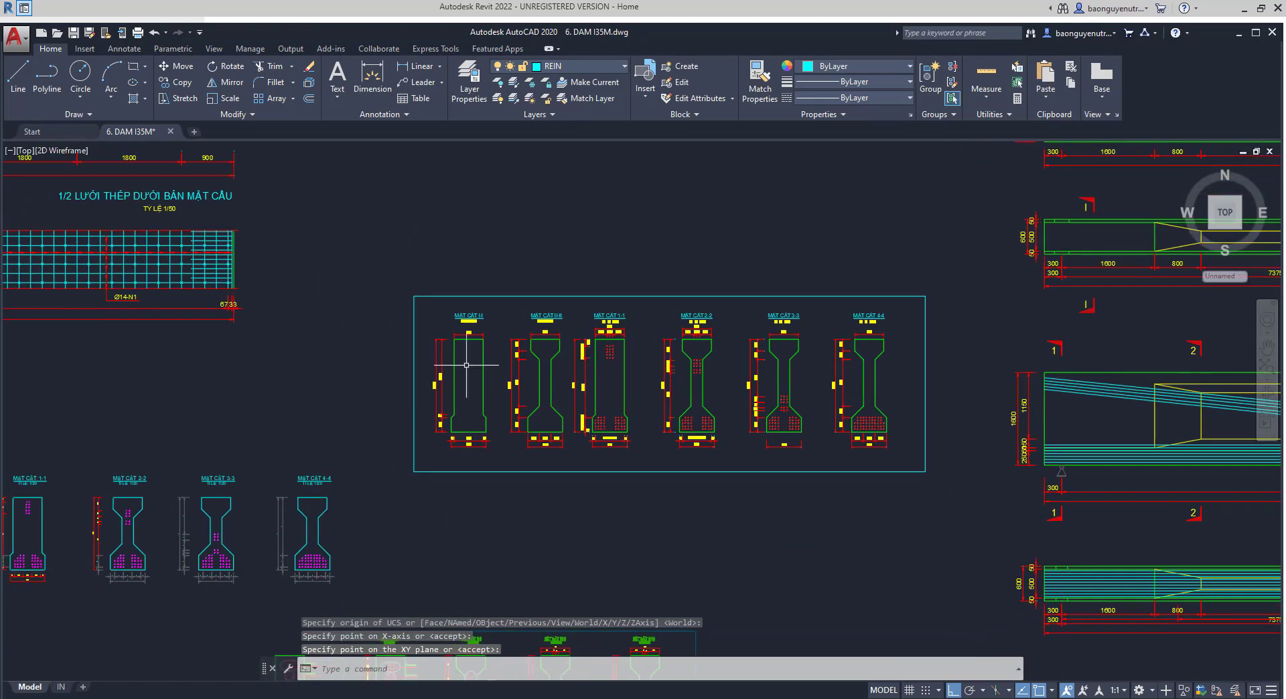
{"action": "left_click", "coordinate": [434, 277]}
{"action": "key", "text": "Escape"}
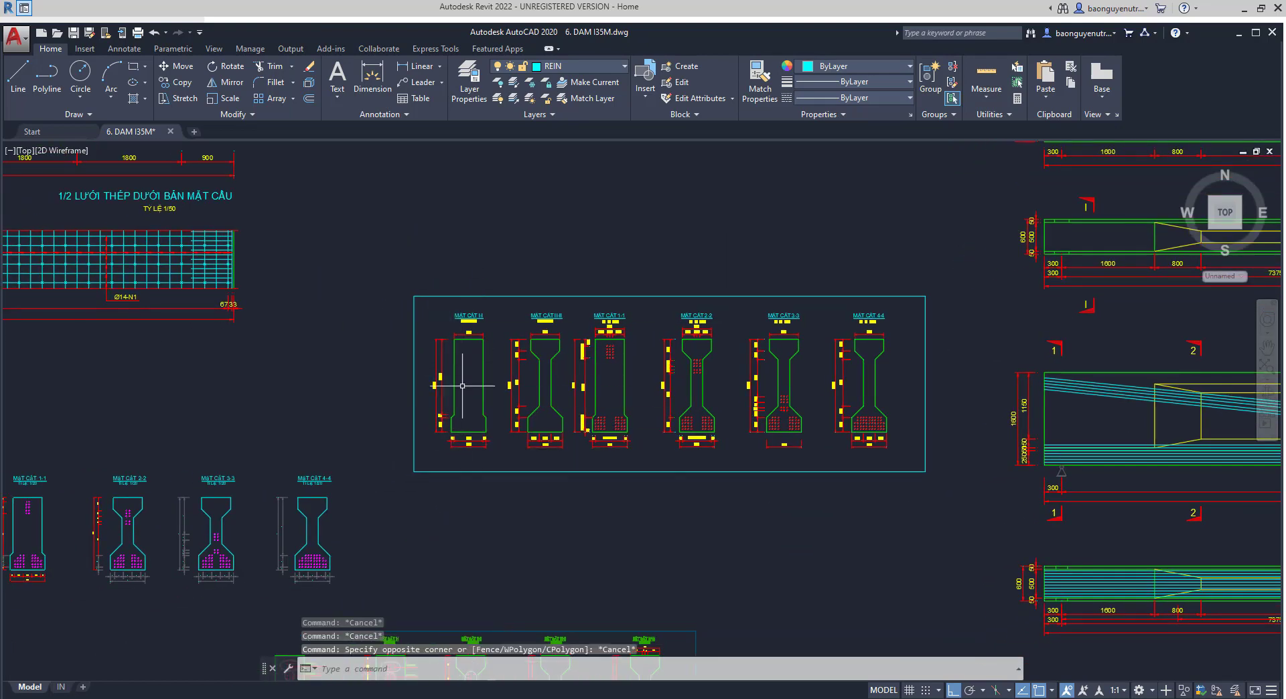
- Try to export cross-section MẶT CẮT I-I with its dimensions using Write Block, browsing for the destination drawing file
{"action": "middle_click_drag", "start_coordinate": [468, 386], "coordinate": [473, 353]}
{"action": "scroll", "coordinate": [462, 335], "scroll_direction": "up", "scroll_amount": 2}
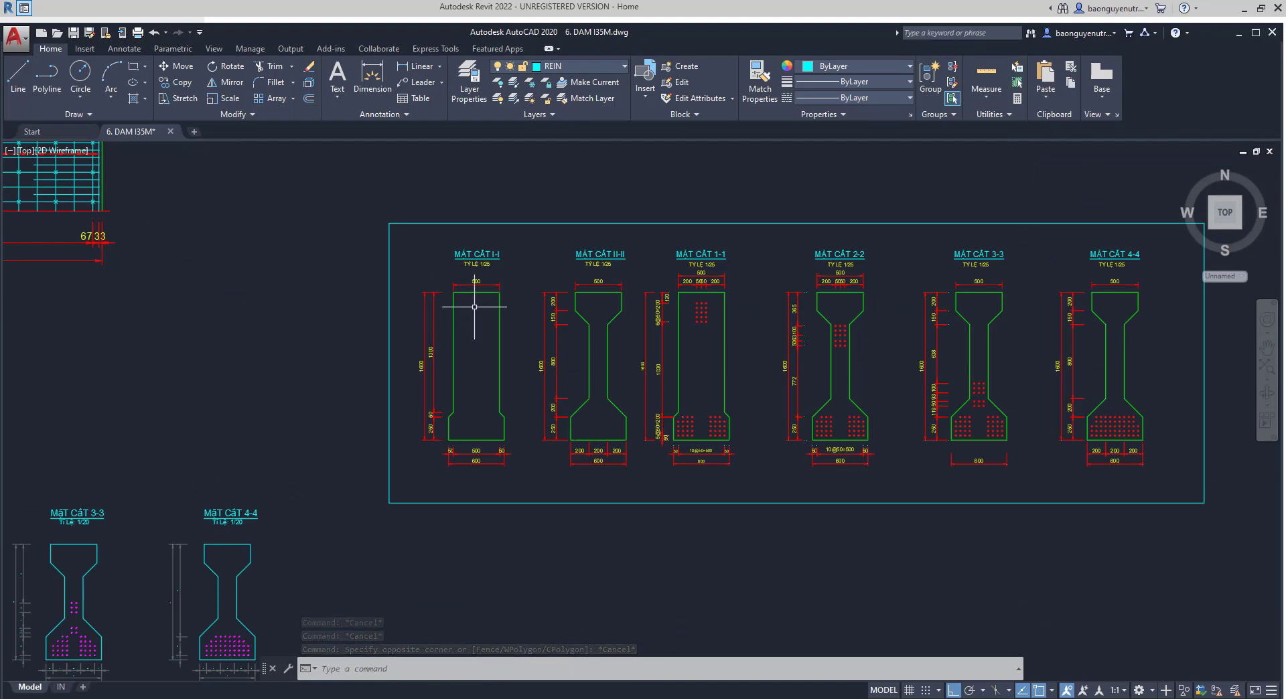
{"action": "scroll", "coordinate": [438, 308], "scroll_direction": "up", "scroll_amount": 2}
{"action": "left_click", "coordinate": [401, 164]}
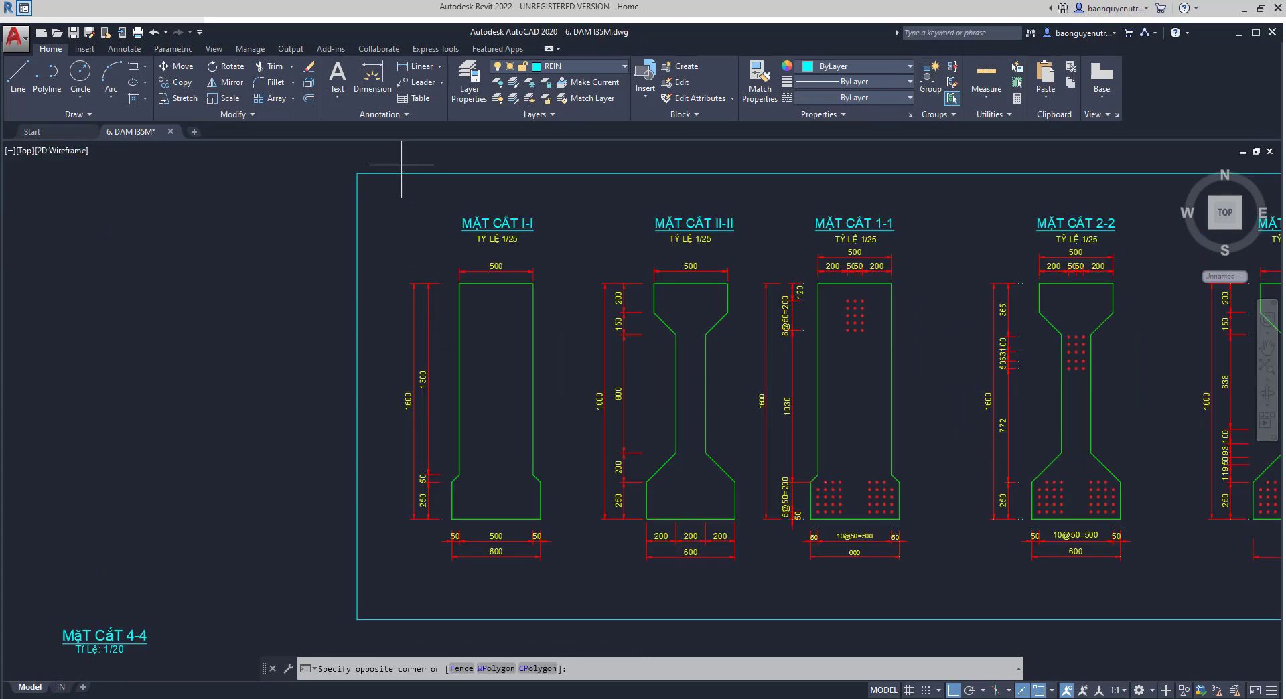
{"action": "left_click", "coordinate": [574, 620]}
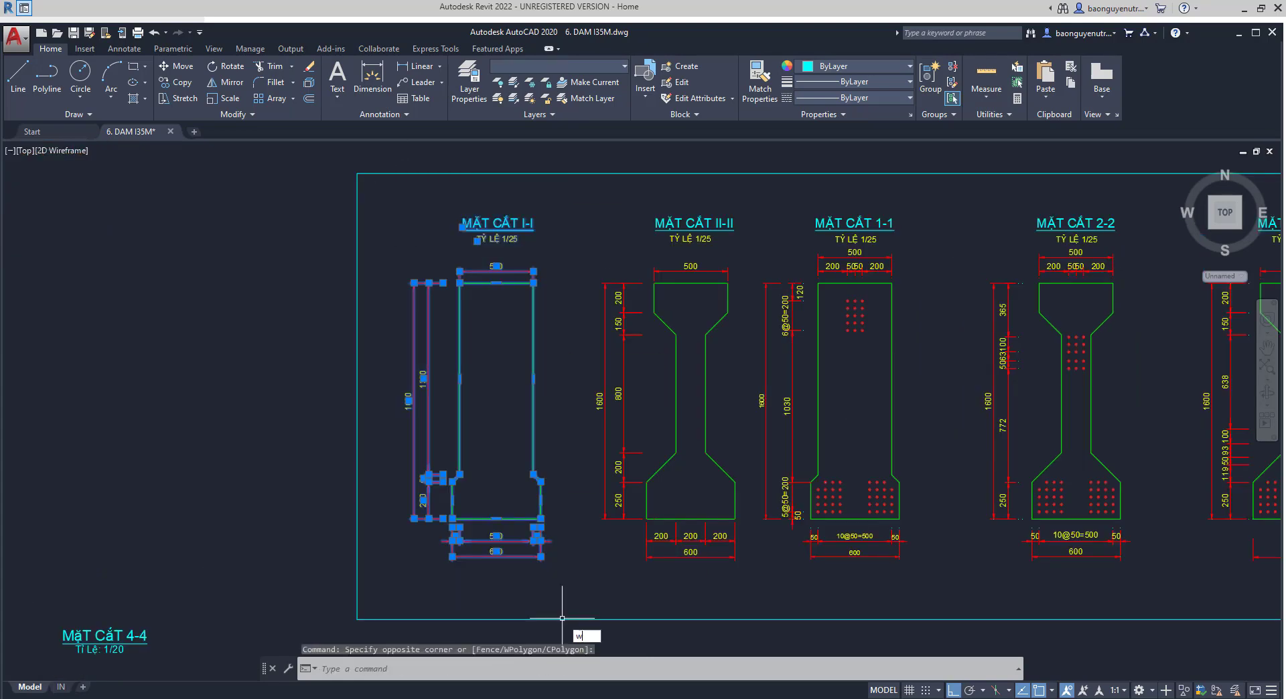
{"action": "key", "text": "Return"}
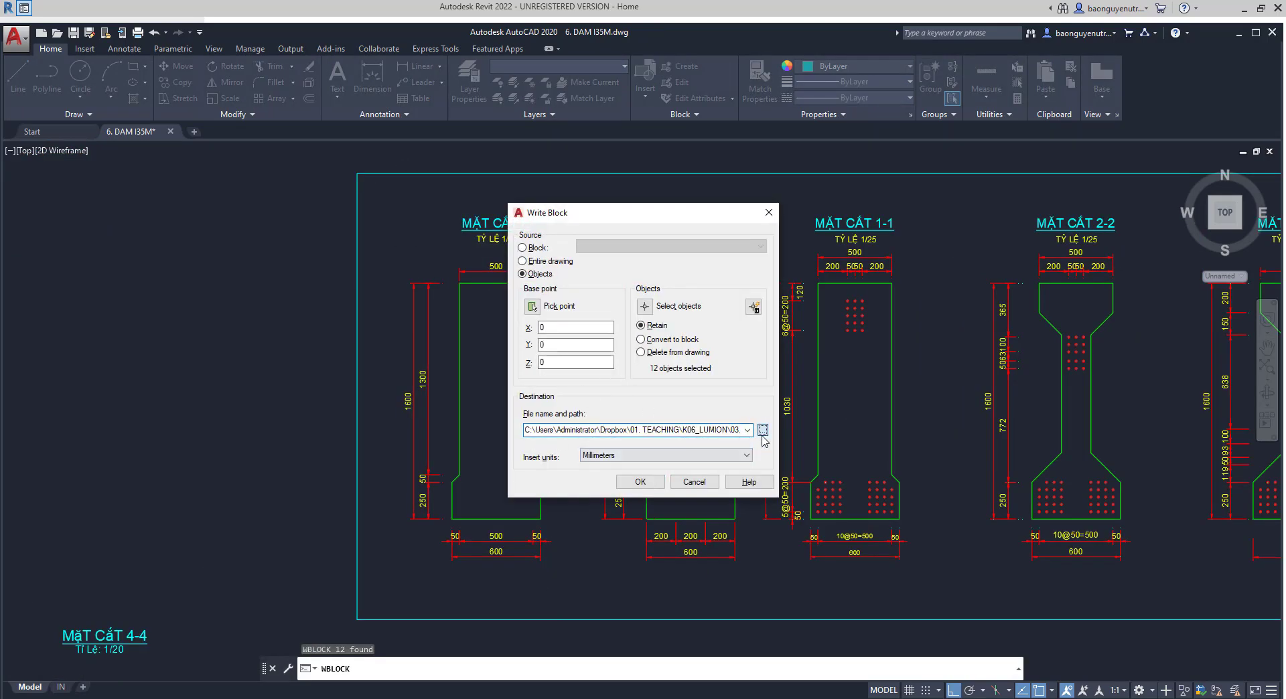
{"action": "left_click", "coordinate": [762, 431]}
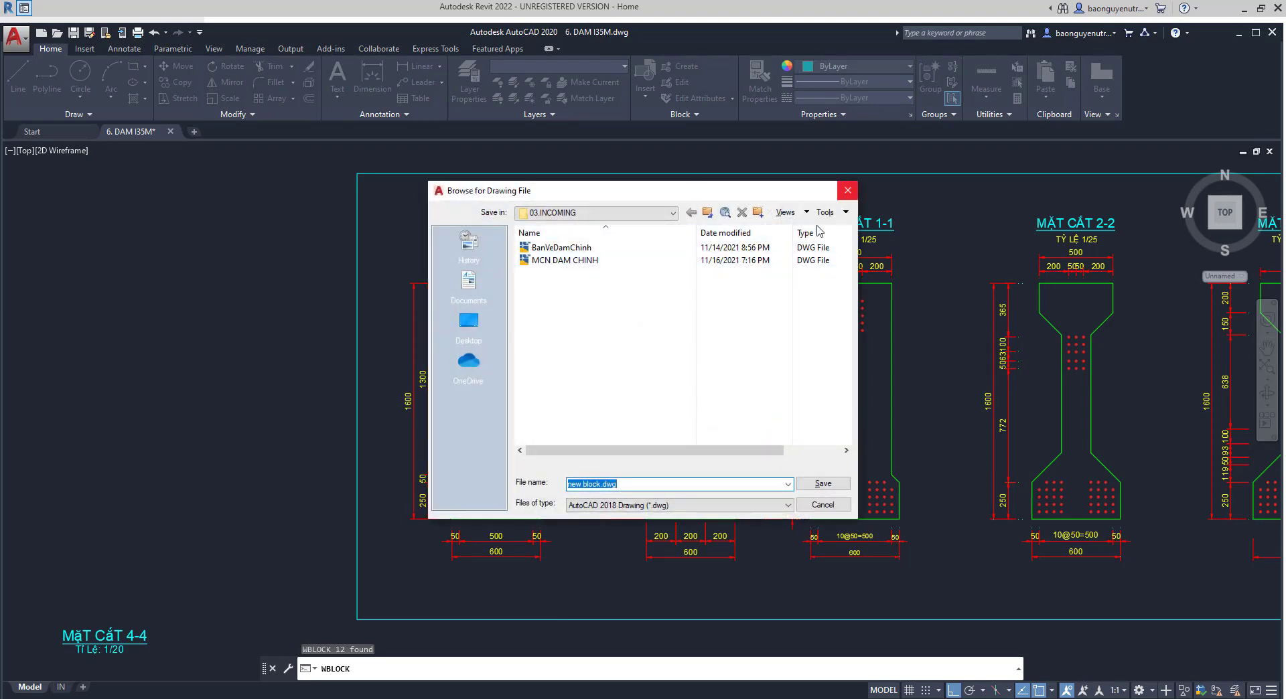
{"action": "left_click", "coordinate": [848, 190]}
- Switch to Revit, start a new family and browse for its template on drive C:
{"action": "middle_click_drag", "start_coordinate": [563, 529], "coordinate": [513, 423]}
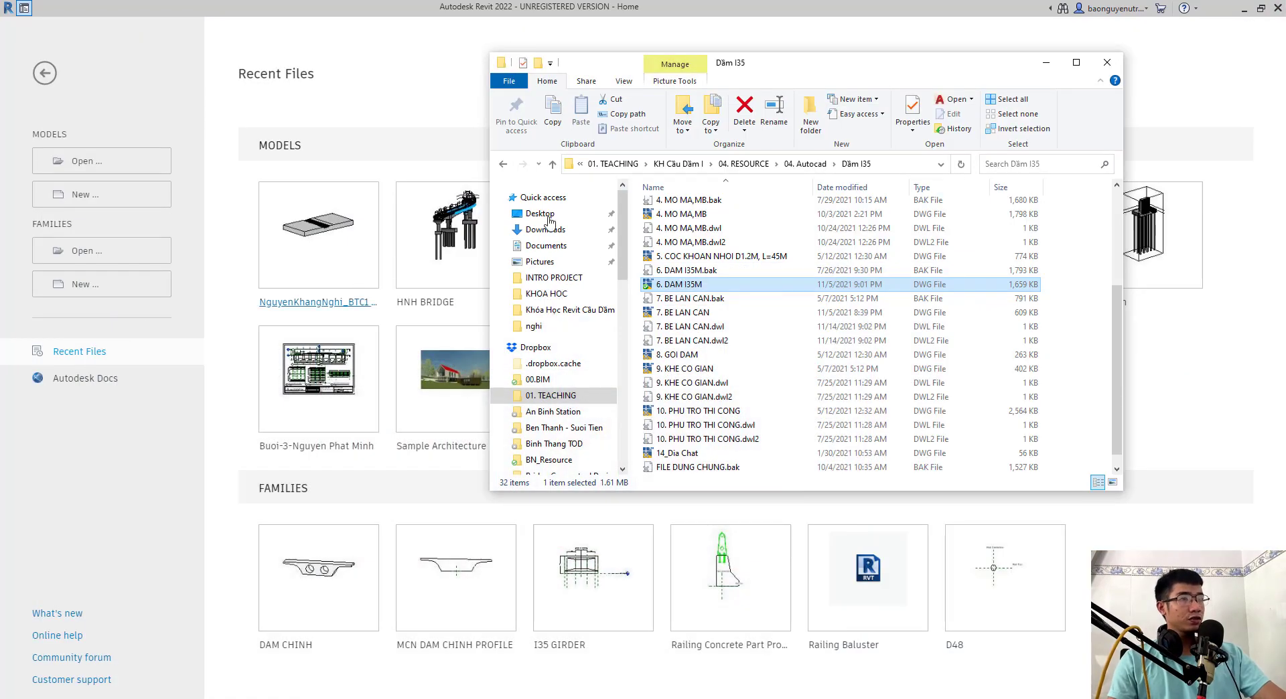
{"action": "left_click", "coordinate": [1046, 63]}
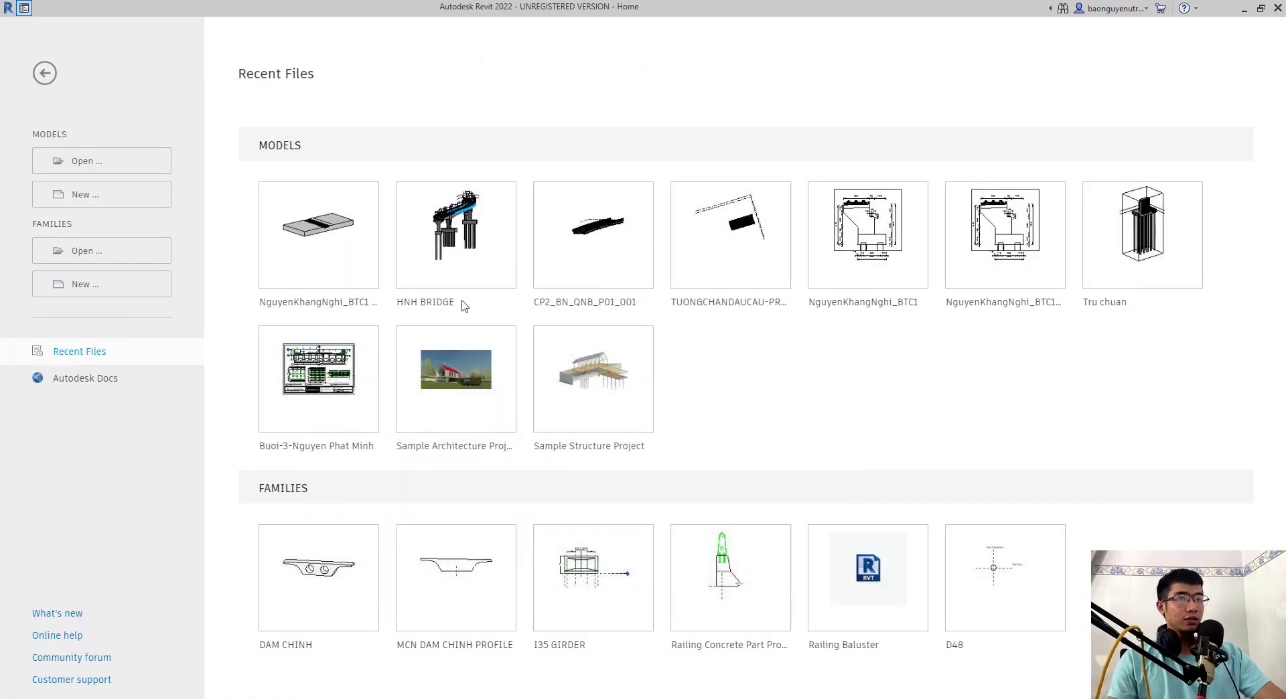
{"action": "left_click", "coordinate": [137, 286]}
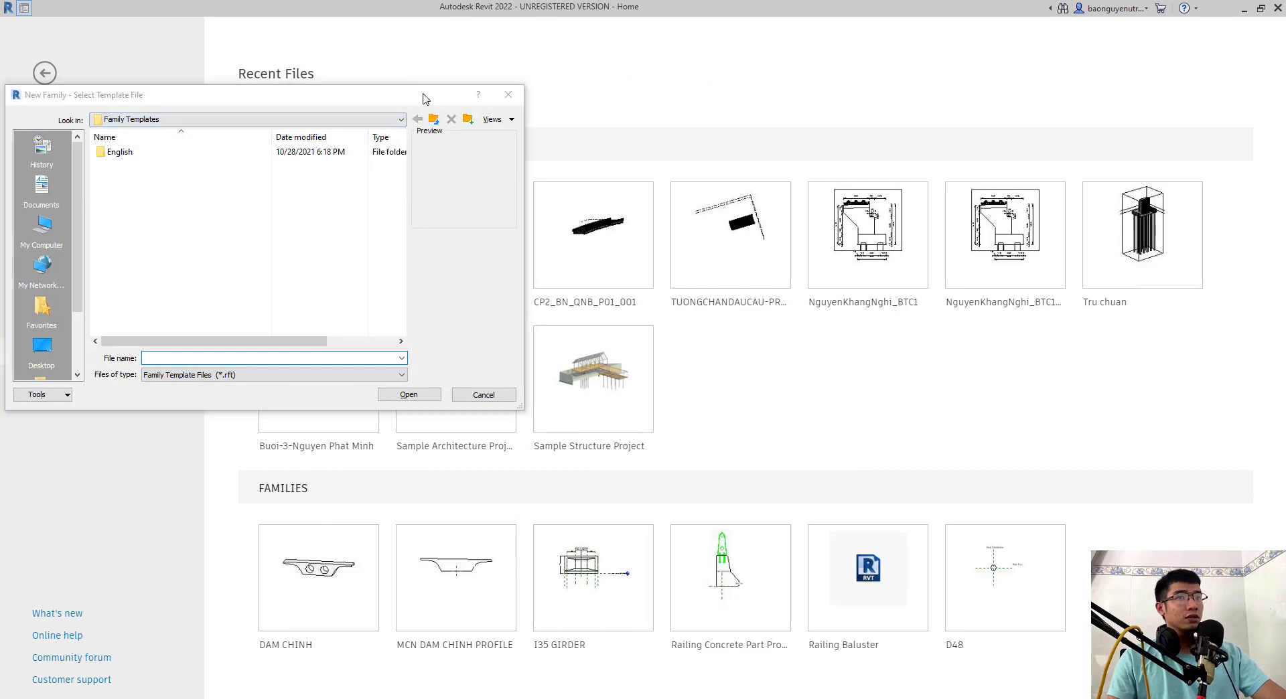
{"action": "left_click_drag", "start_coordinate": [411, 95], "coordinate": [757, 126]}
{"action": "left_click", "coordinate": [388, 259]}
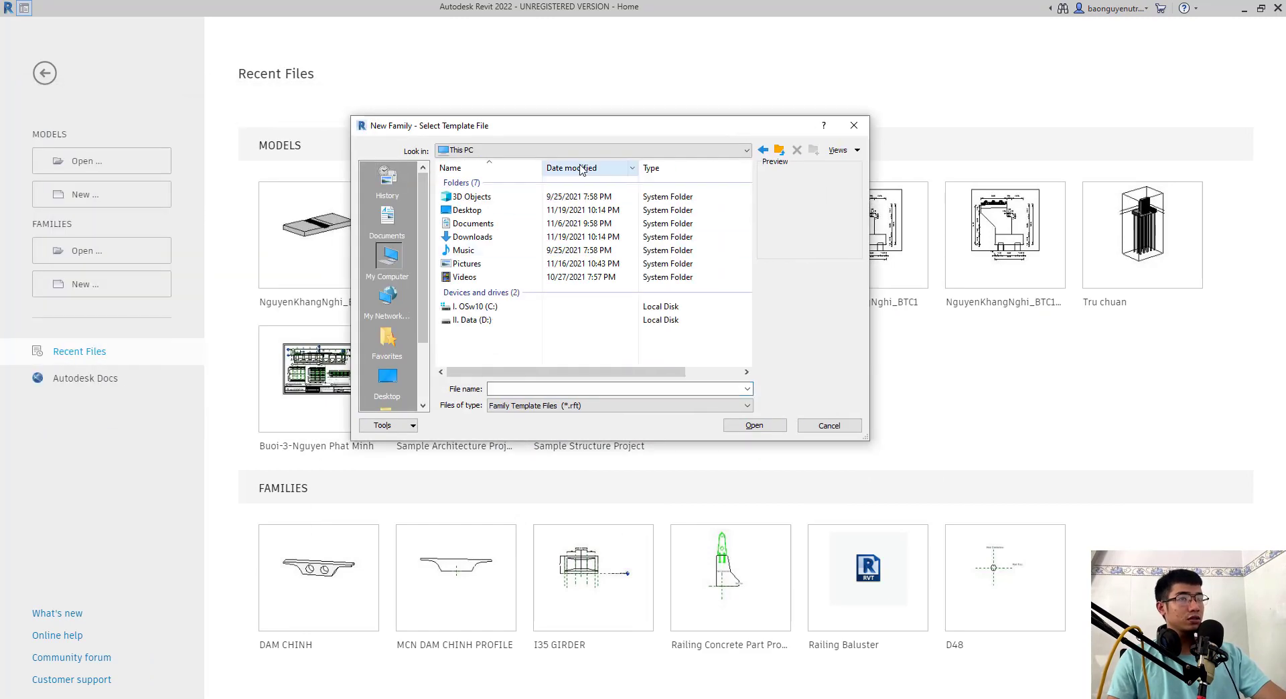
{"action": "left_click", "coordinate": [588, 153]}
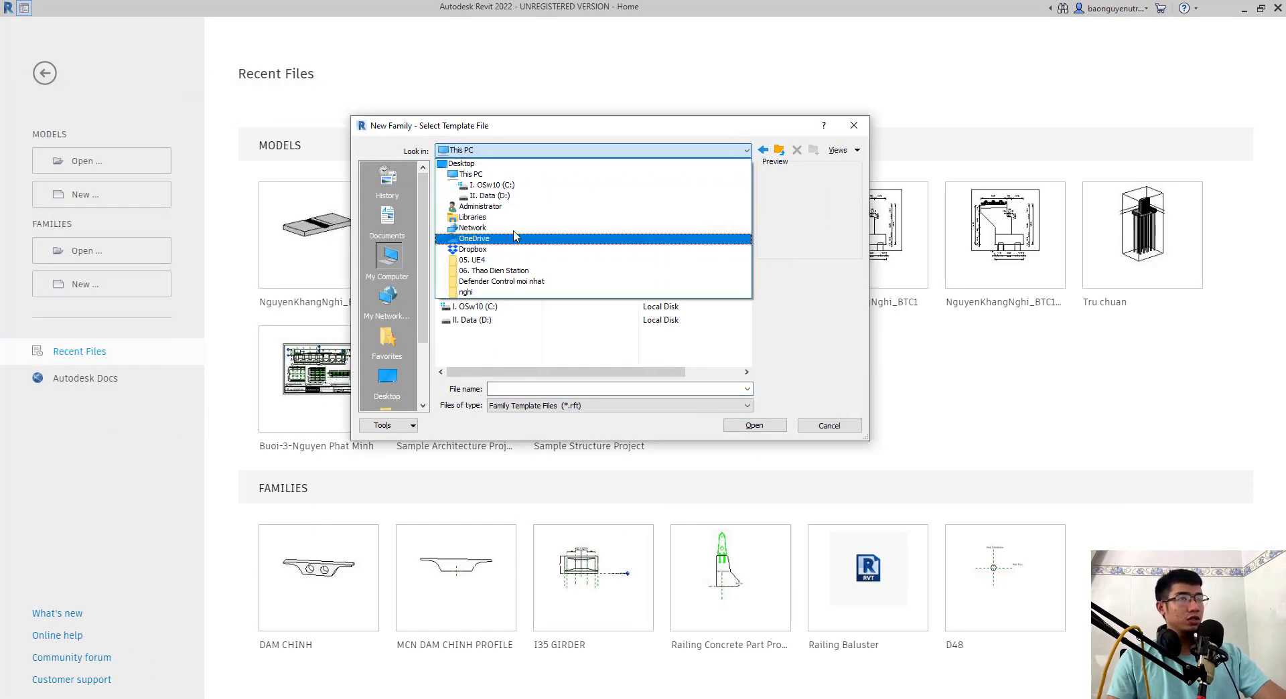
{"action": "left_click", "coordinate": [499, 191]}
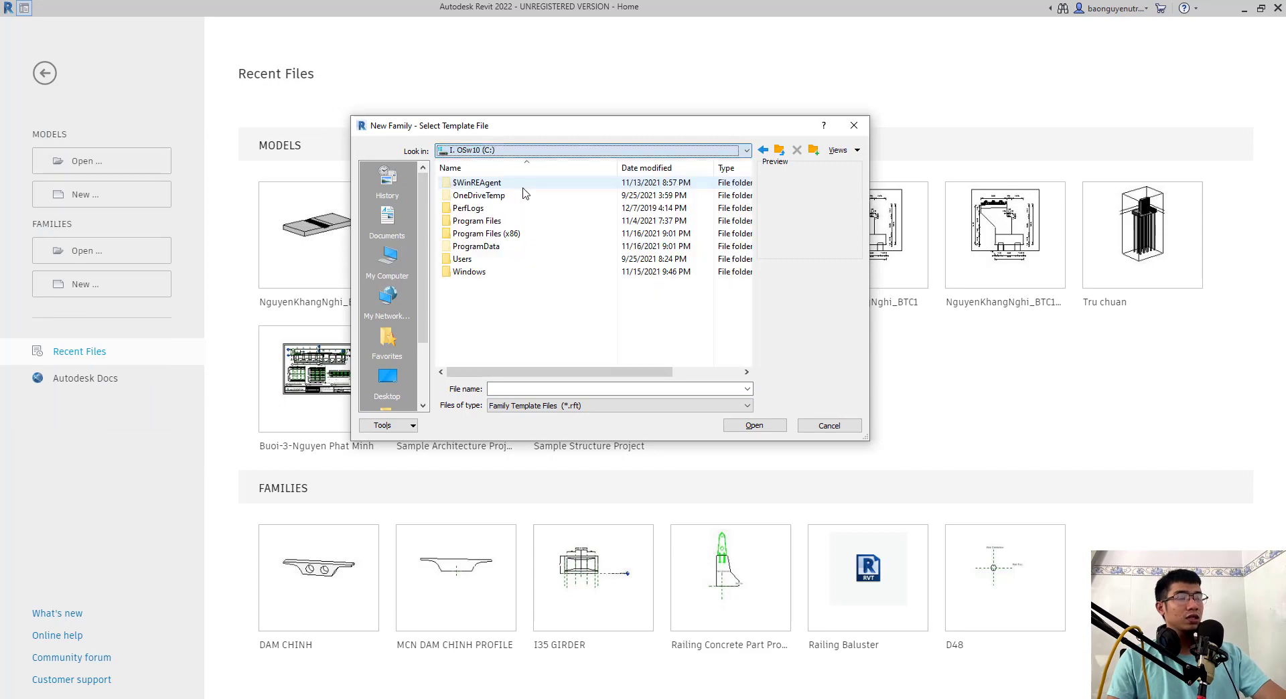
{"action": "double_click", "coordinate": [493, 247]}
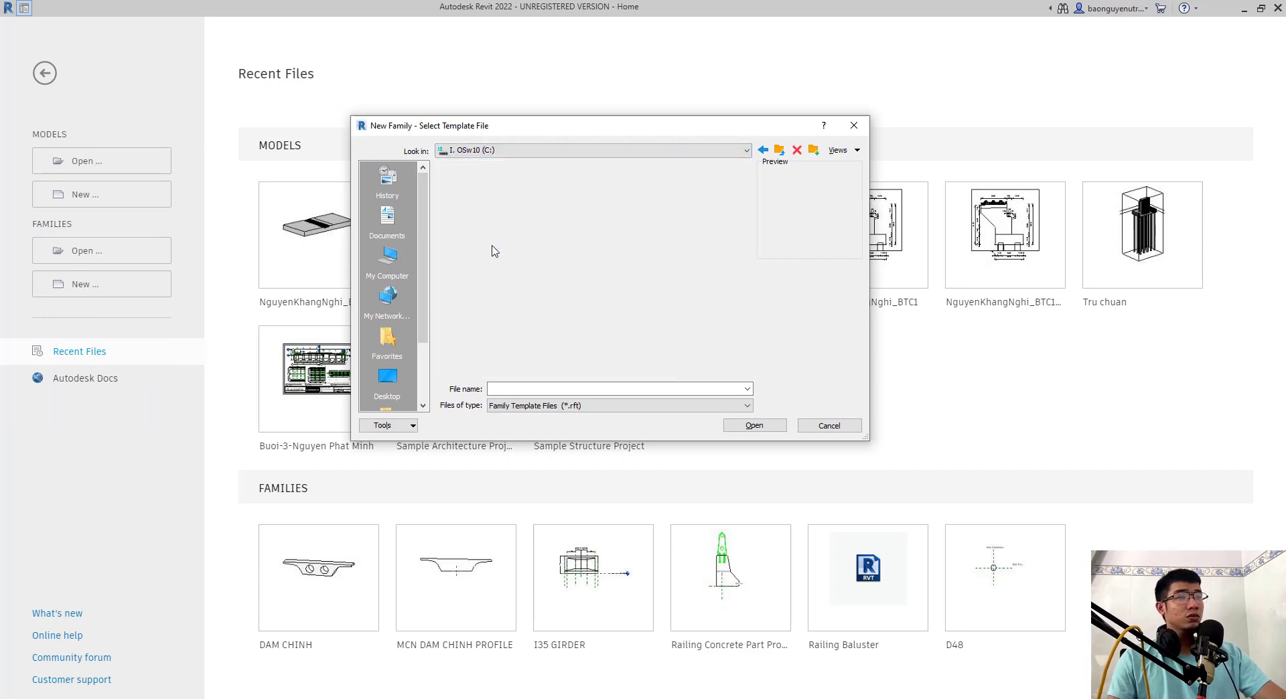
{"action": "scroll", "coordinate": [513, 295], "scroll_direction": "down", "scroll_amount": 1}
{"action": "scroll", "coordinate": [513, 298], "scroll_direction": "down", "scroll_amount": 2}
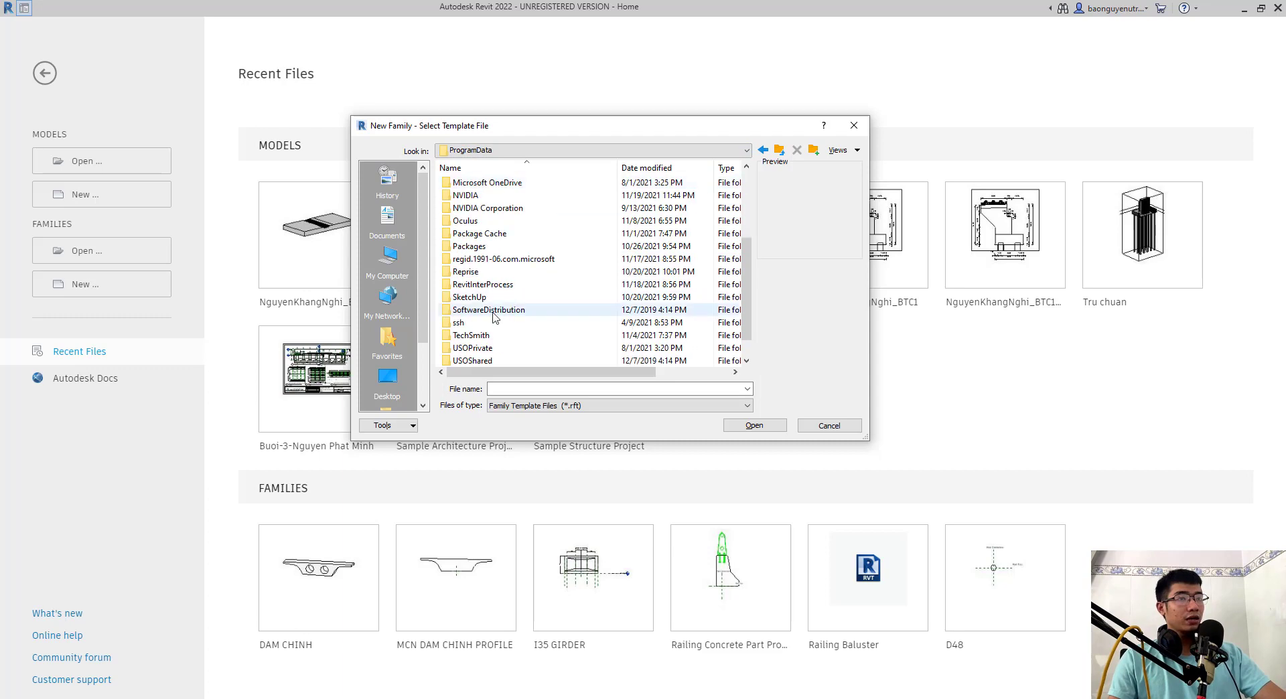
{"action": "scroll", "coordinate": [522, 296], "scroll_direction": "up", "scroll_amount": 2}
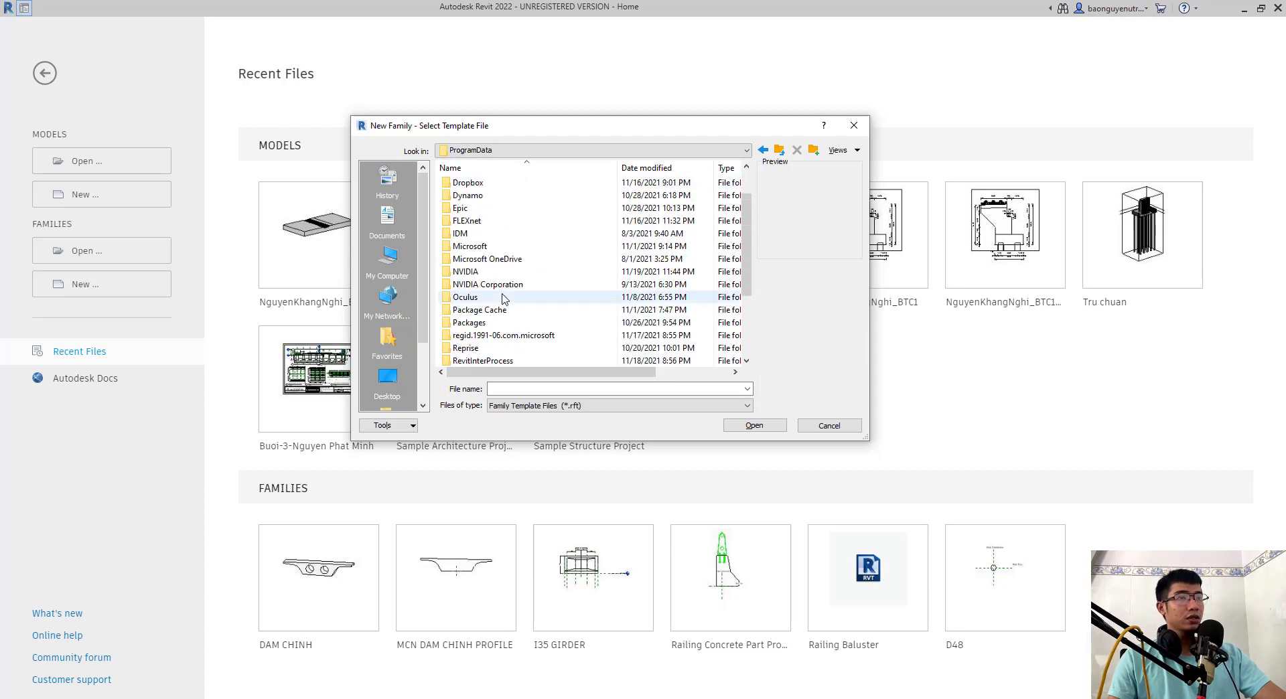
{"action": "left_click", "coordinate": [594, 152]}
{"action": "left_click", "coordinate": [549, 192]}
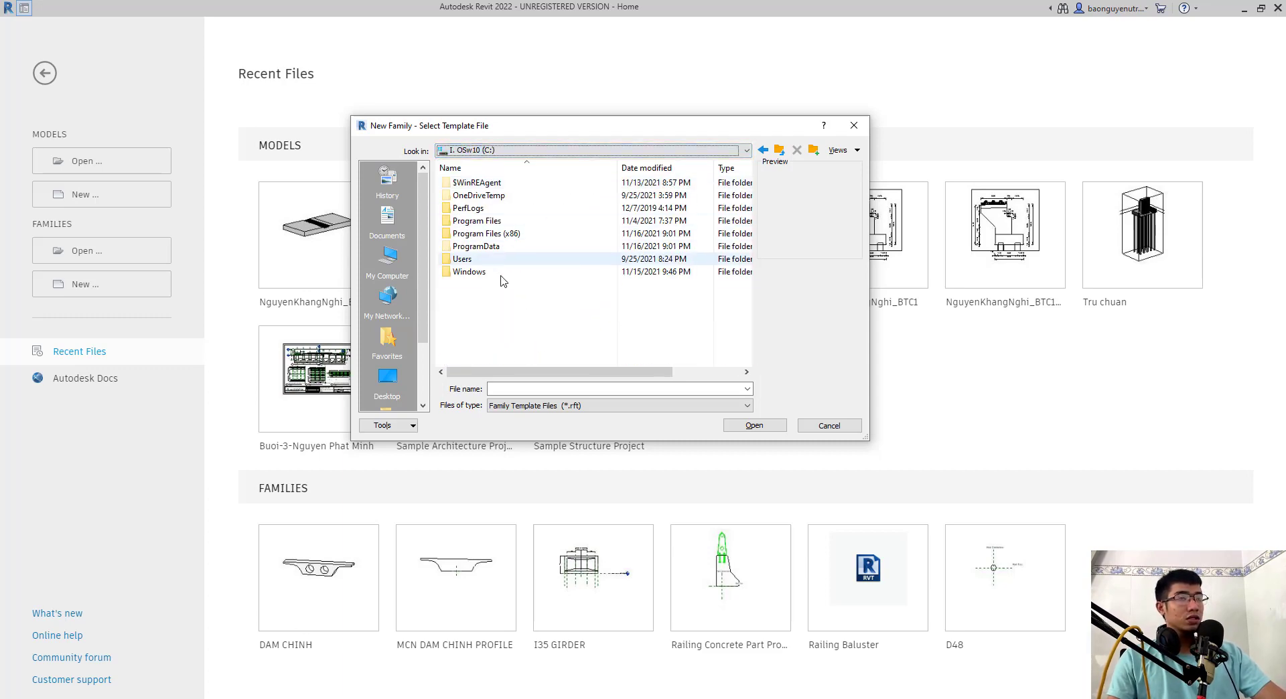
- Browse to the English family templates of RVT 2020 under ProgramData\Autodesk
{"action": "double_click", "coordinate": [477, 247]}
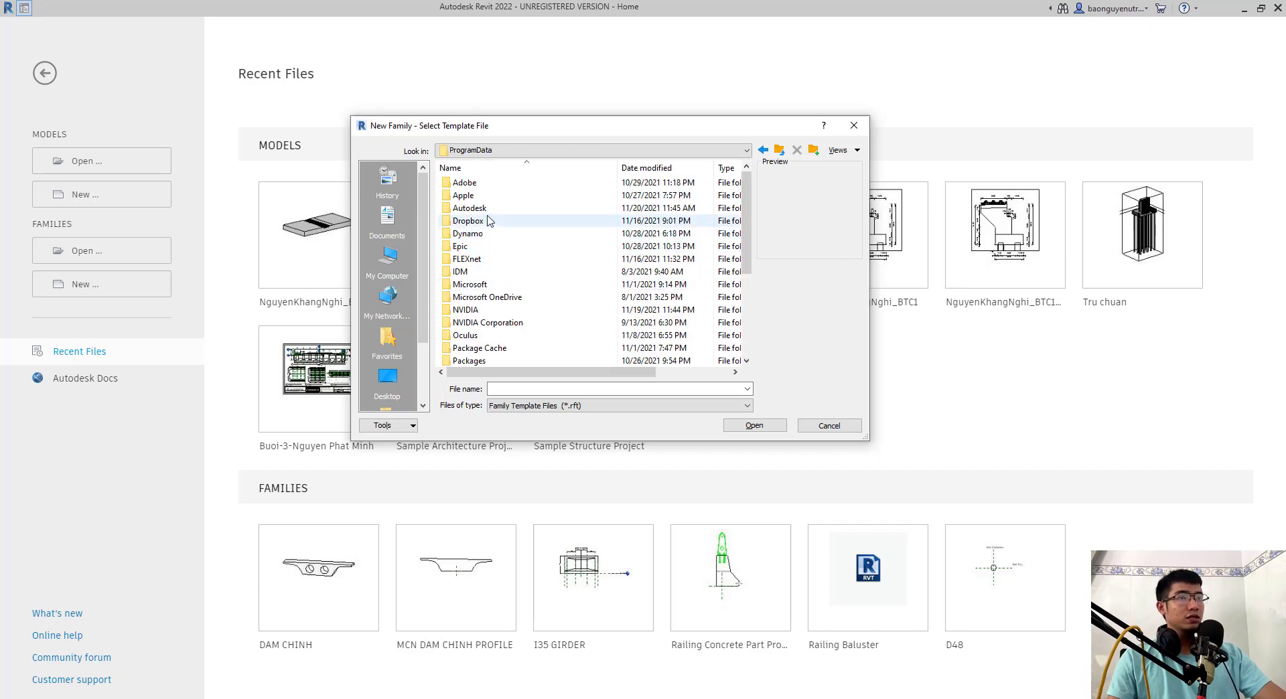
{"action": "double_click", "coordinate": [470, 207]}
{"action": "scroll", "coordinate": [480, 288], "scroll_direction": "down", "scroll_amount": 6}
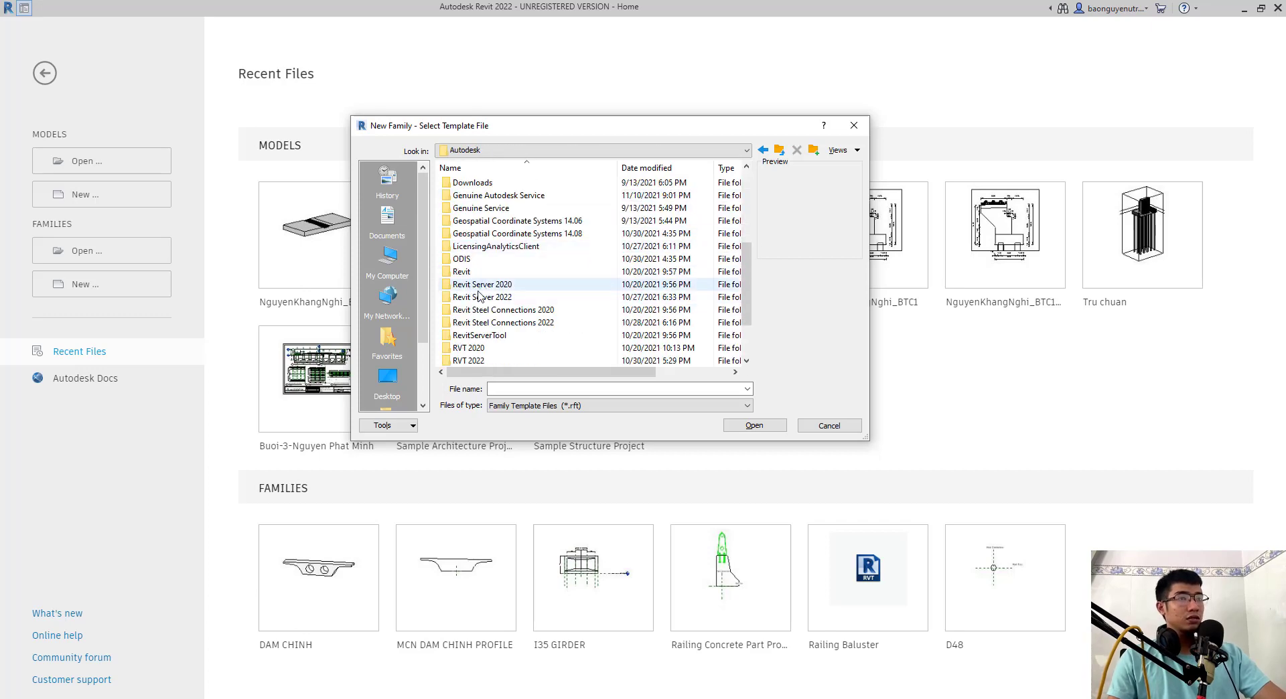
{"action": "scroll", "coordinate": [480, 294], "scroll_direction": "down", "scroll_amount": 1}
{"action": "double_click", "coordinate": [485, 311]}
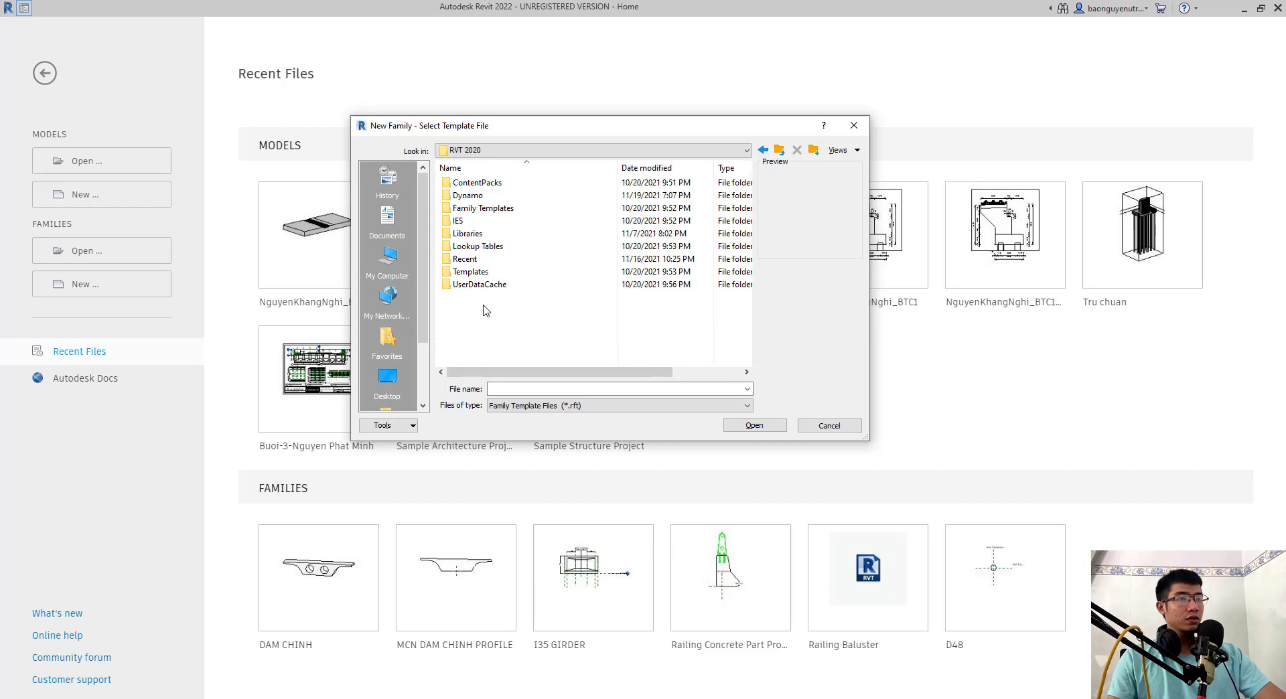
{"action": "double_click", "coordinate": [507, 210]}
{"action": "double_click", "coordinate": [482, 208]}
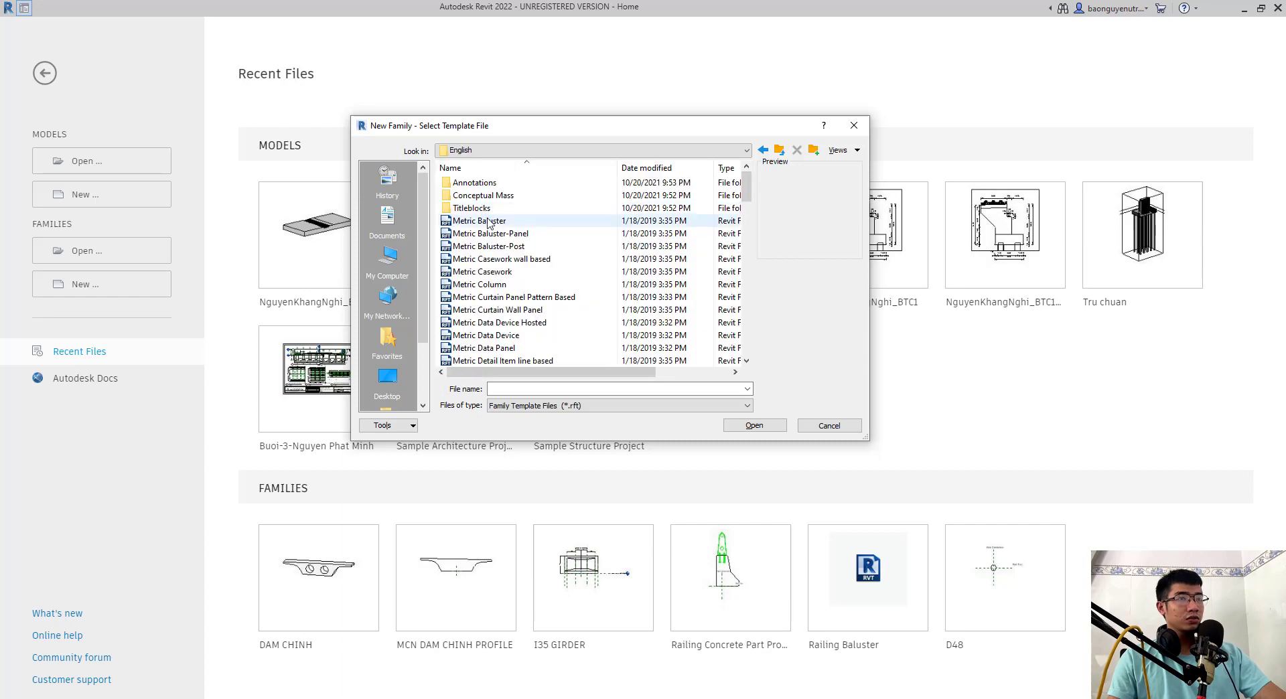
- Create the new family from the Metric Generic Model template
{"action": "scroll", "coordinate": [489, 281], "scroll_direction": "down", "scroll_amount": 7}
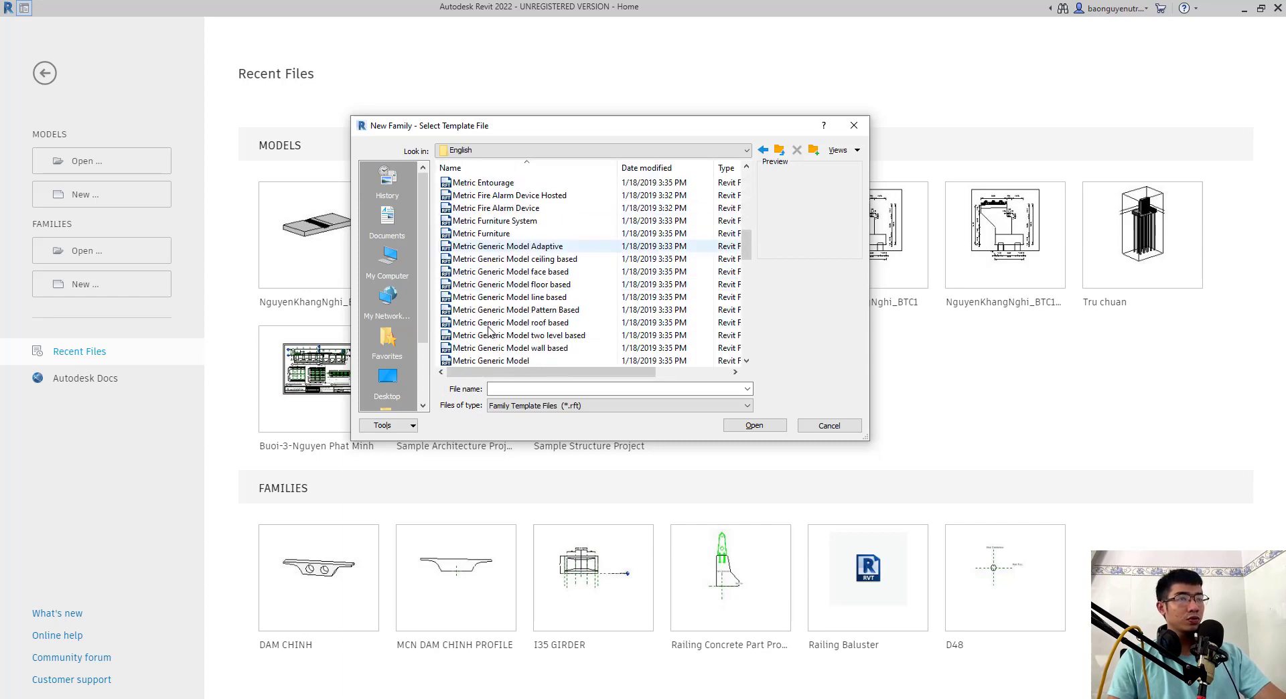
{"action": "scroll", "coordinate": [489, 315], "scroll_direction": "down", "scroll_amount": 1}
{"action": "left_click", "coordinate": [492, 322]}
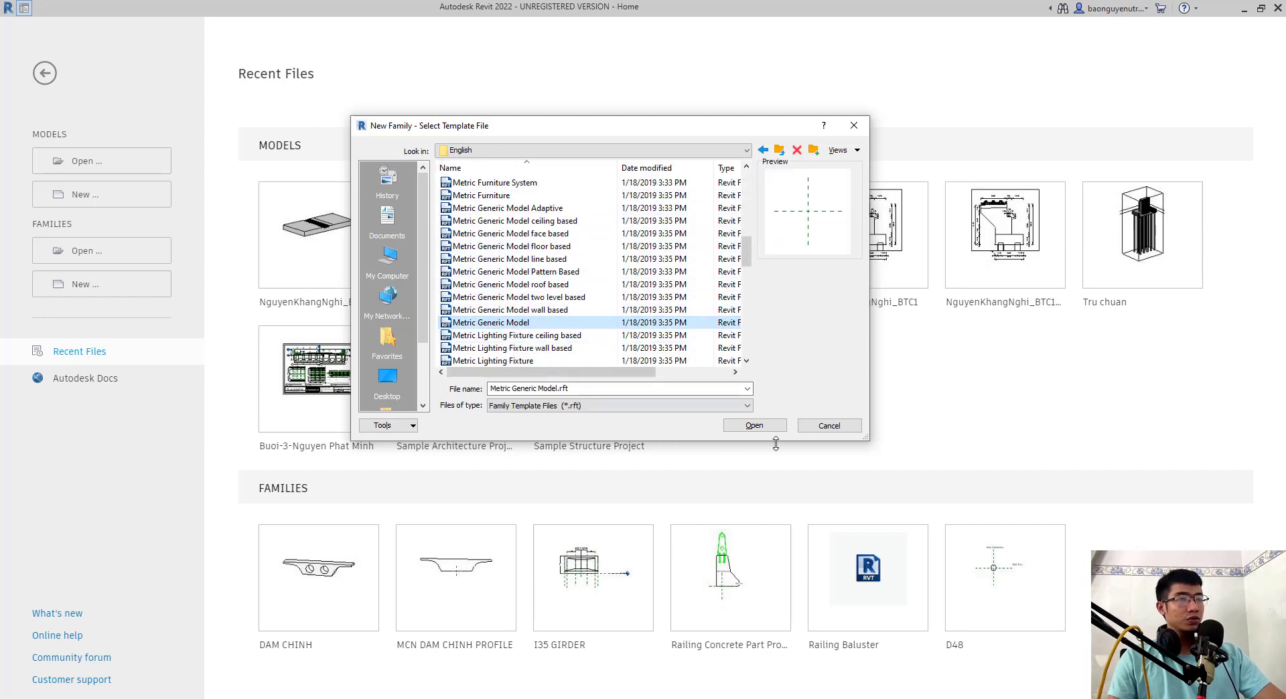
{"action": "left_click", "coordinate": [755, 426]}
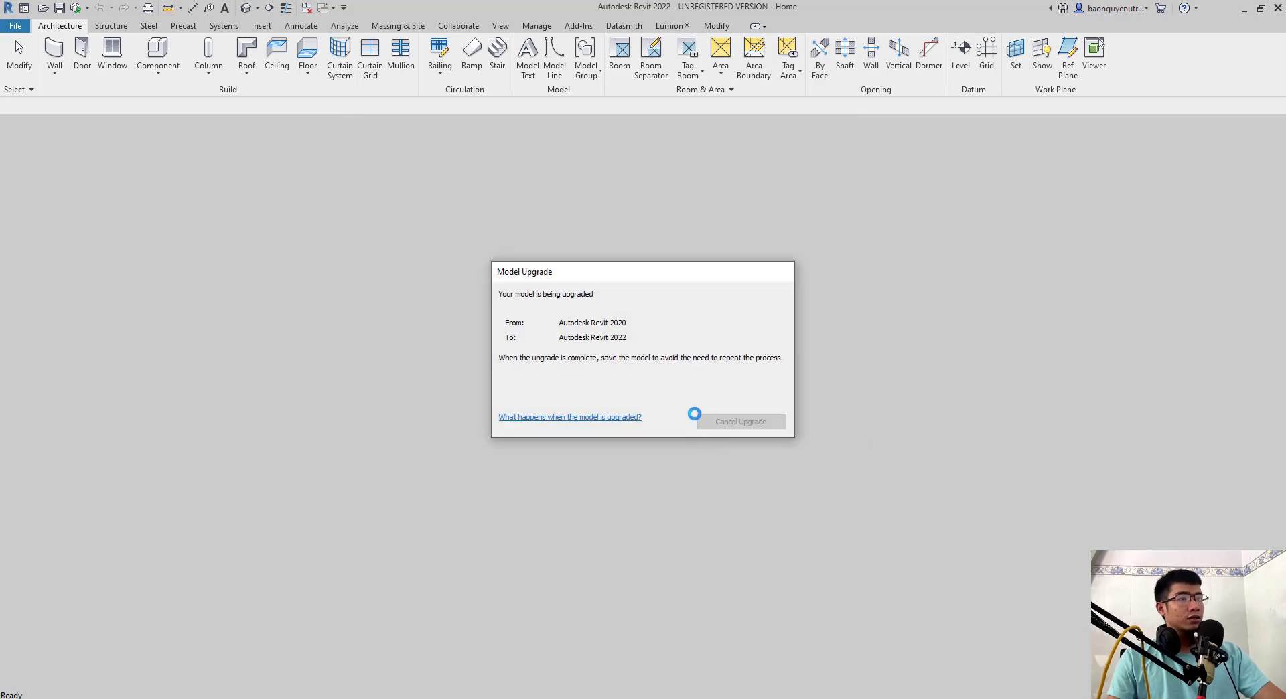
{"action": "key", "text": "super"}
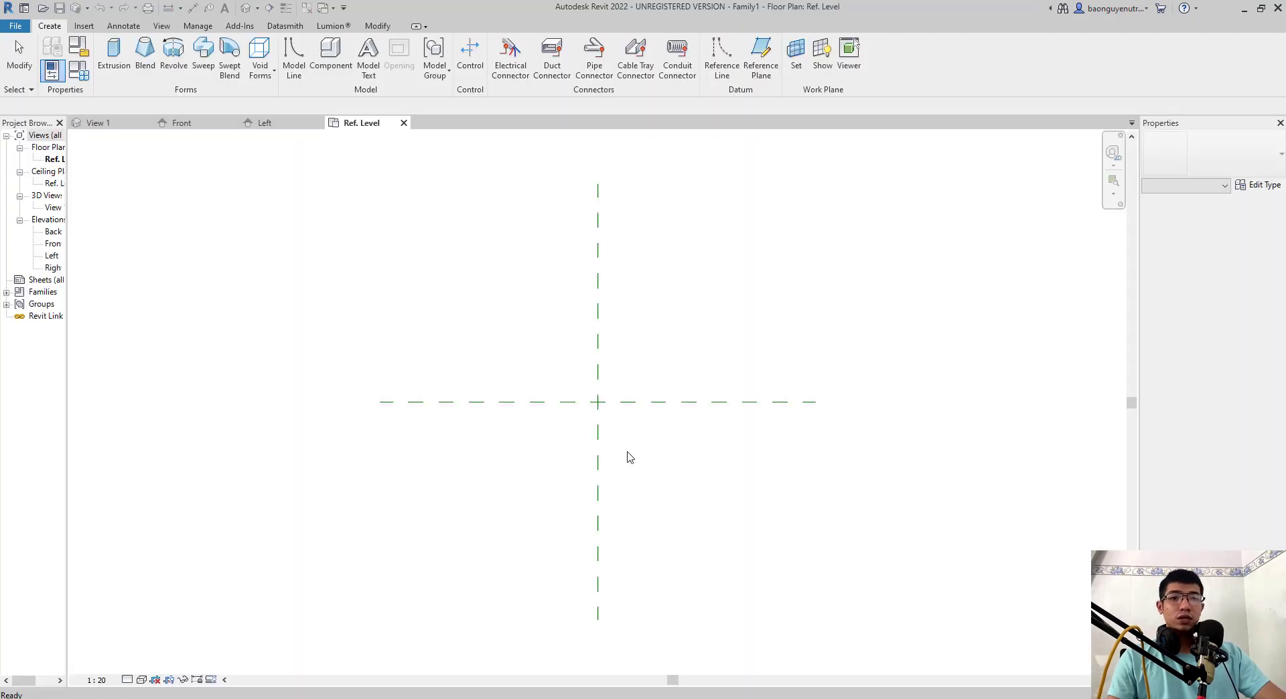
- Widen the Project Browser until its view names are readable and open the Left elevation
{"action": "middle_click_drag", "start_coordinate": [538, 440], "coordinate": [538, 449]}
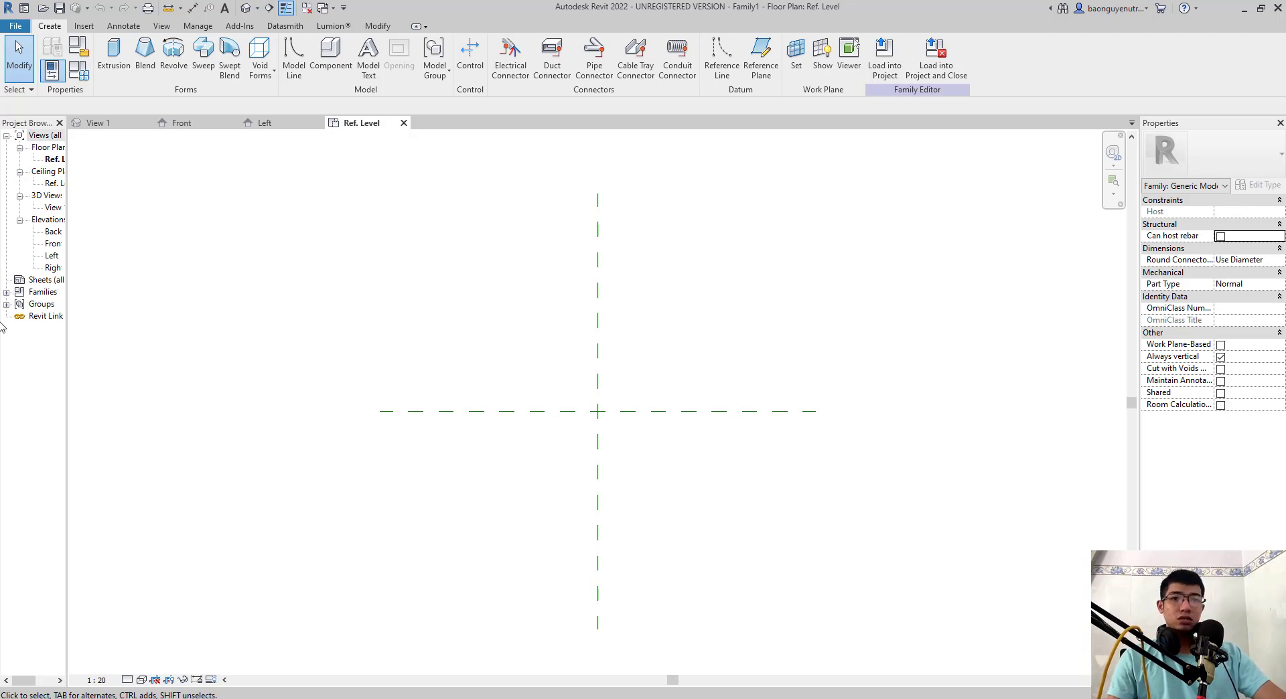
{"action": "middle_click_drag", "start_coordinate": [196, 332], "coordinate": [207, 315]}
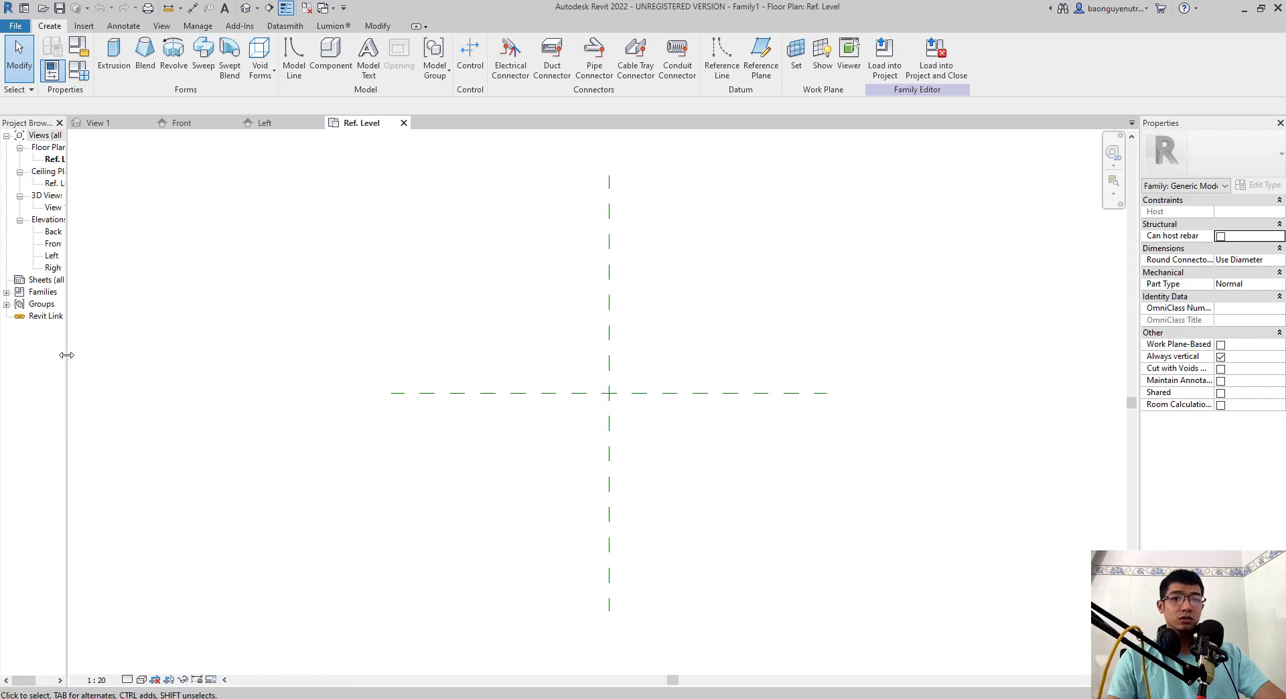
{"action": "left_click_drag", "start_coordinate": [66, 355], "coordinate": [115, 352]}
{"action": "middle_click_drag", "start_coordinate": [331, 321], "coordinate": [287, 329]}
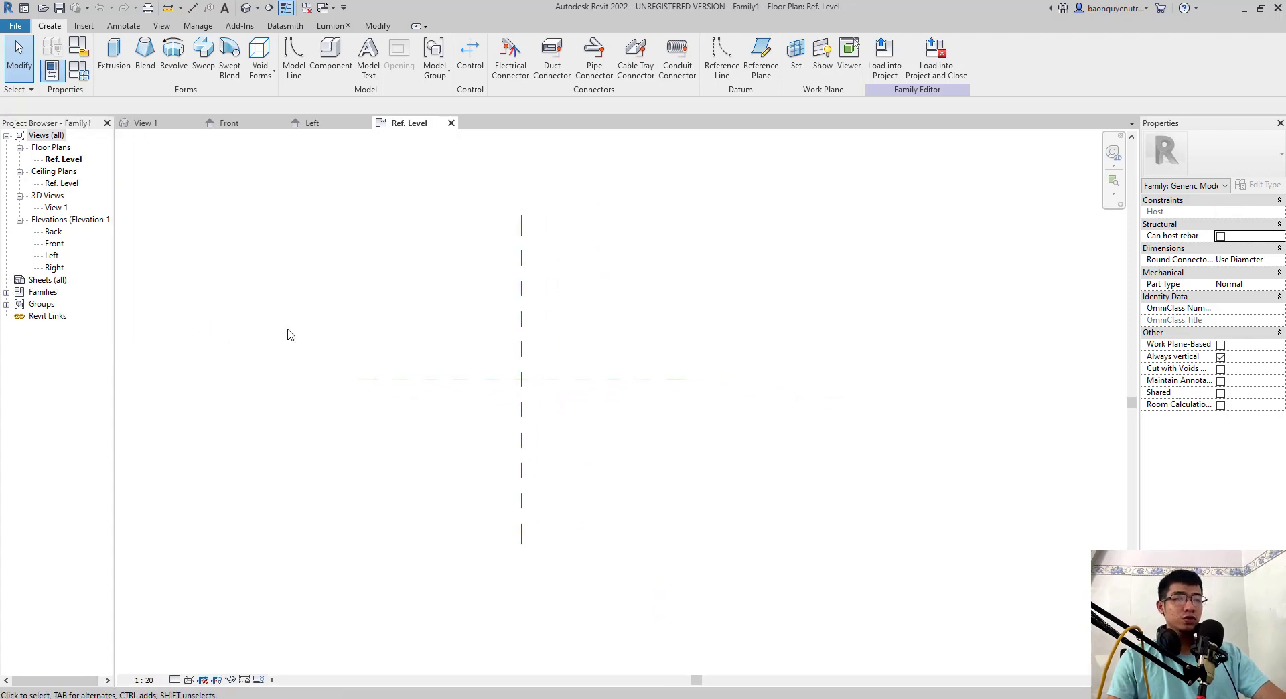
{"action": "double_click", "coordinate": [49, 256]}
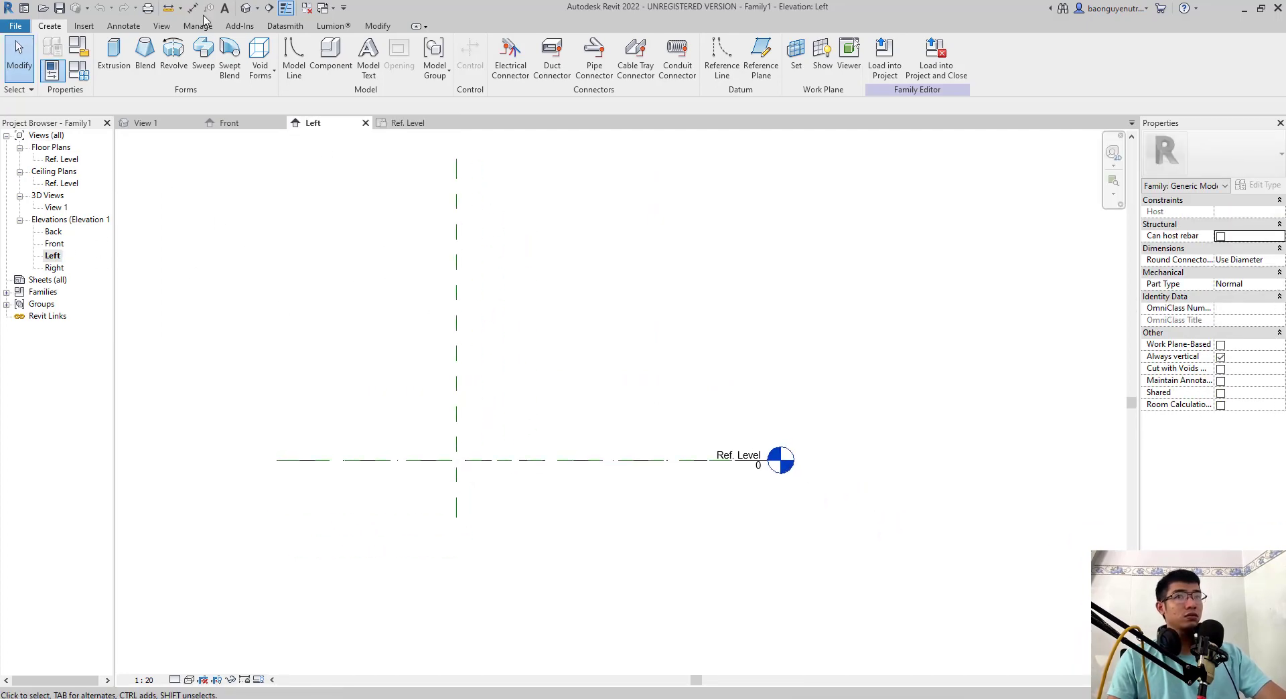
- Start a CAD import and browse to the K04_CẦU DẦM I folder under Dropbox\01. TEACHING on drive D:
{"action": "left_click", "coordinate": [84, 26]}
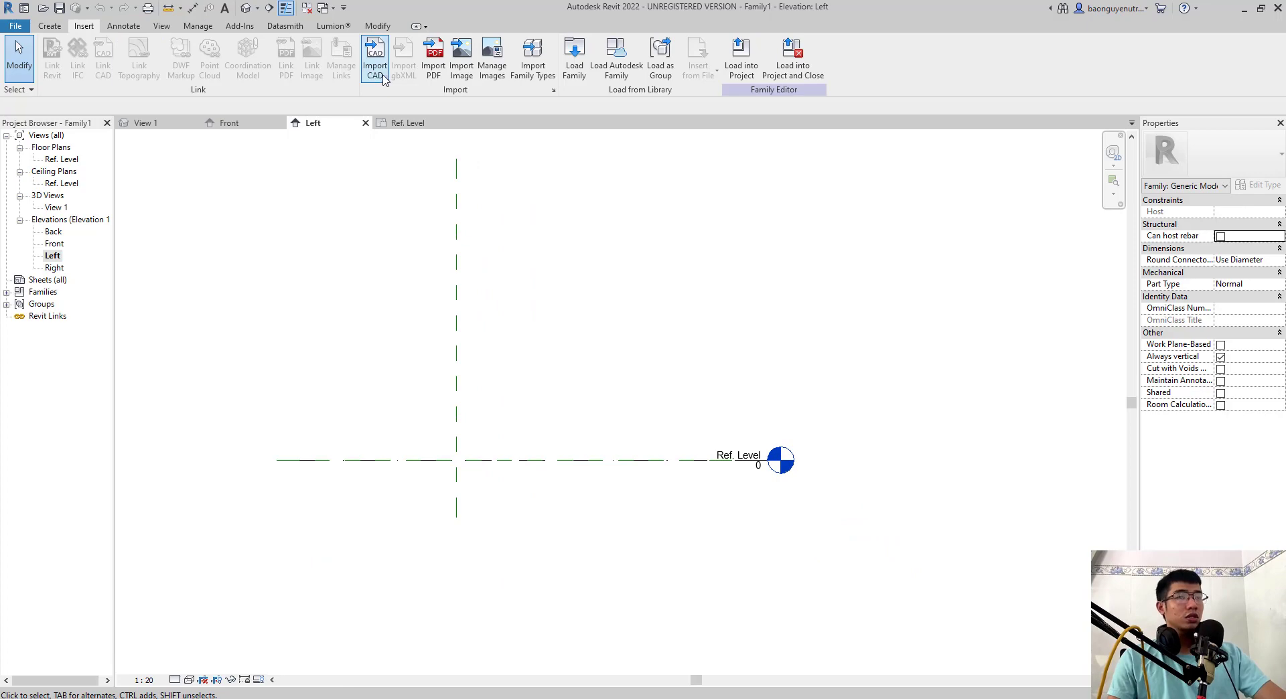
{"action": "left_click", "coordinate": [369, 77]}
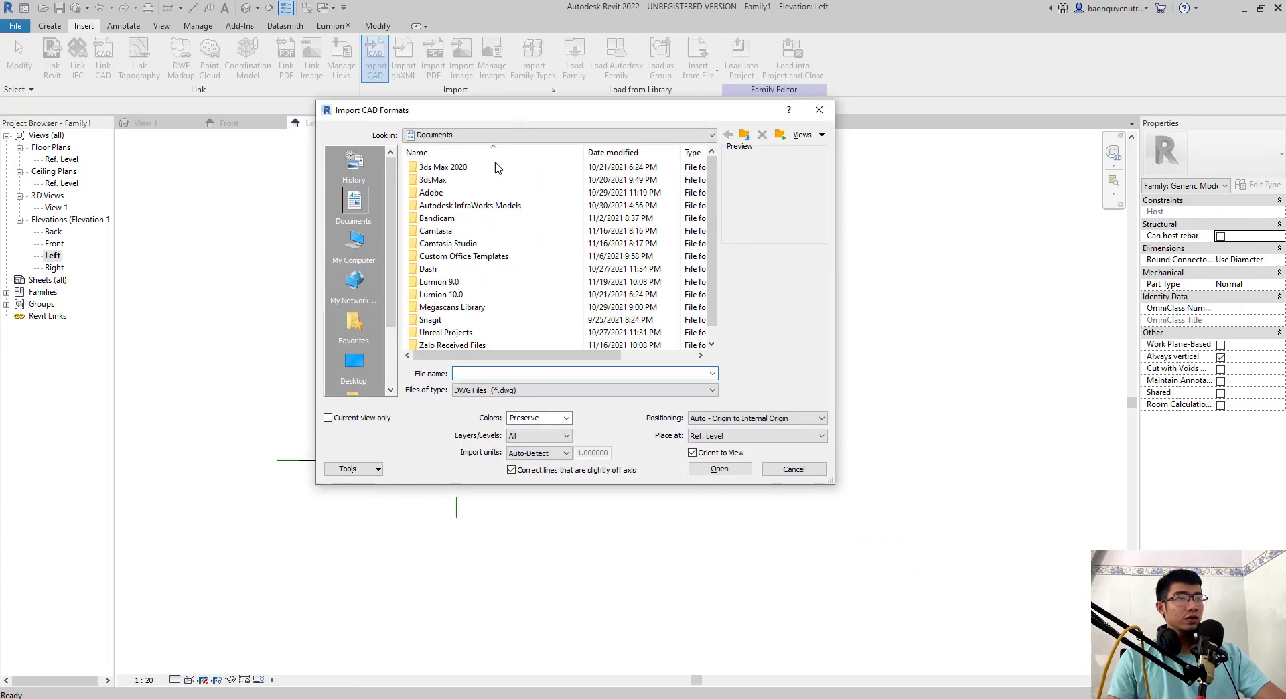
{"action": "left_click", "coordinate": [356, 248]}
{"action": "double_click", "coordinate": [450, 305]}
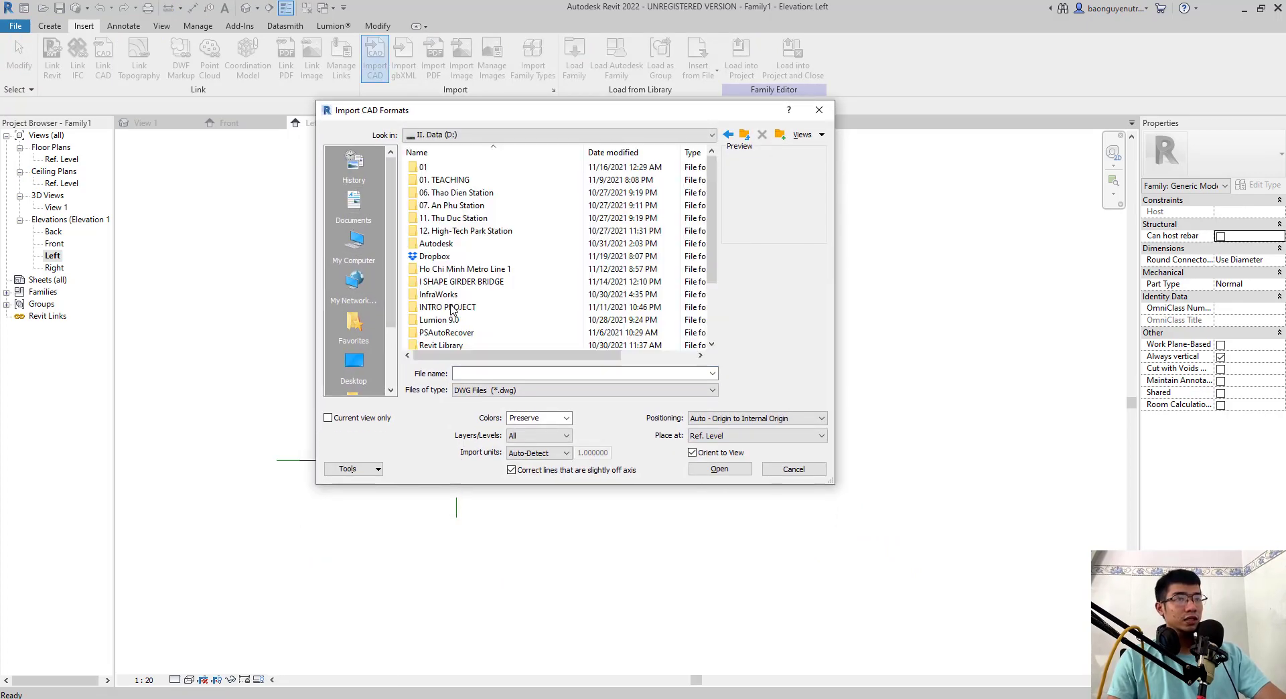
{"action": "double_click", "coordinate": [434, 256]}
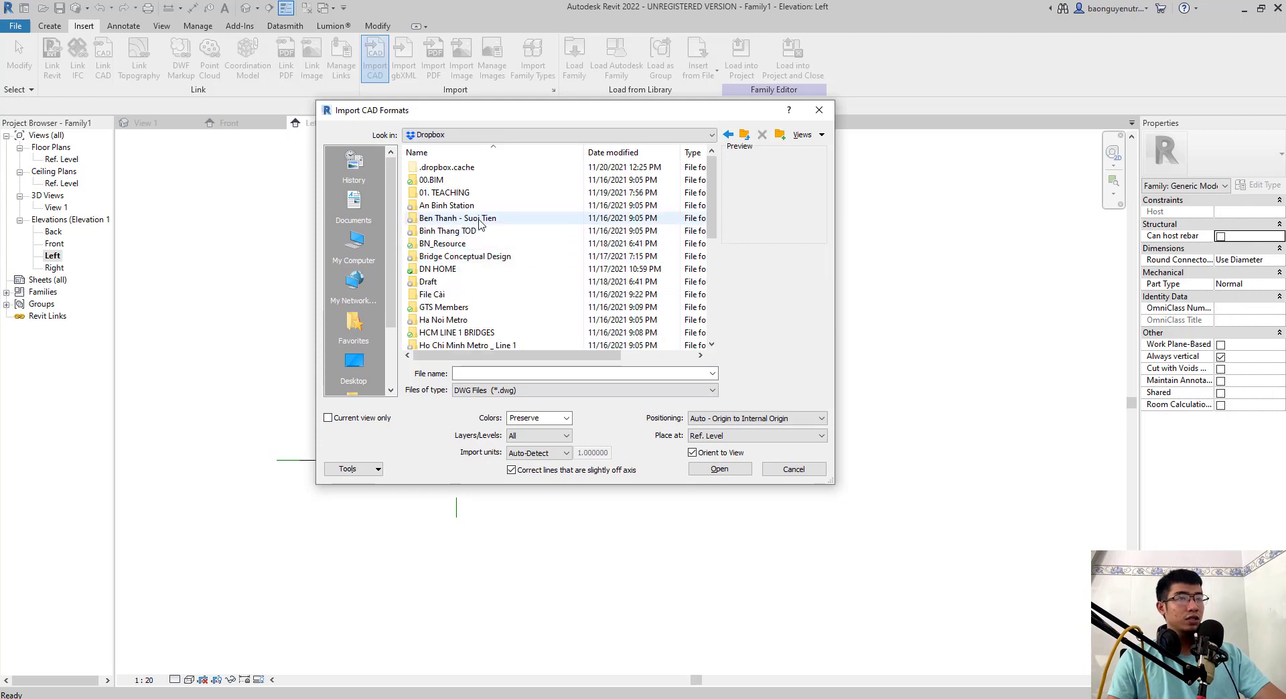
{"action": "double_click", "coordinate": [445, 193]}
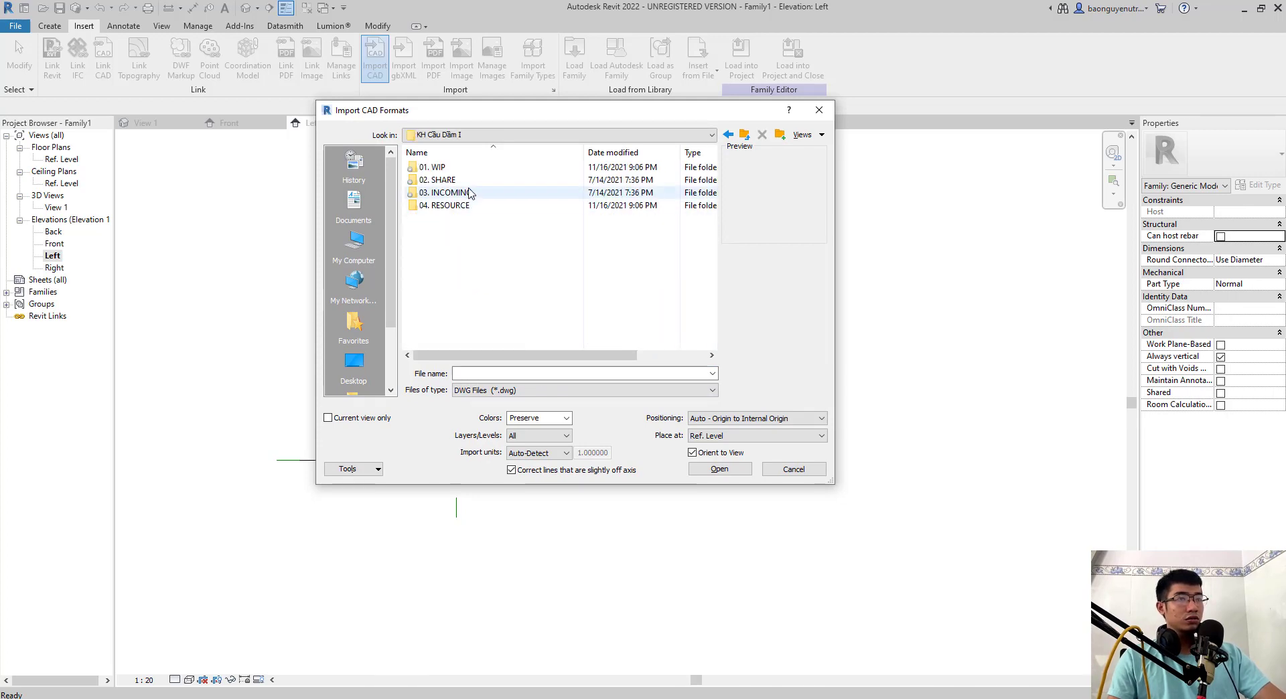
{"action": "left_click", "coordinate": [745, 136]}
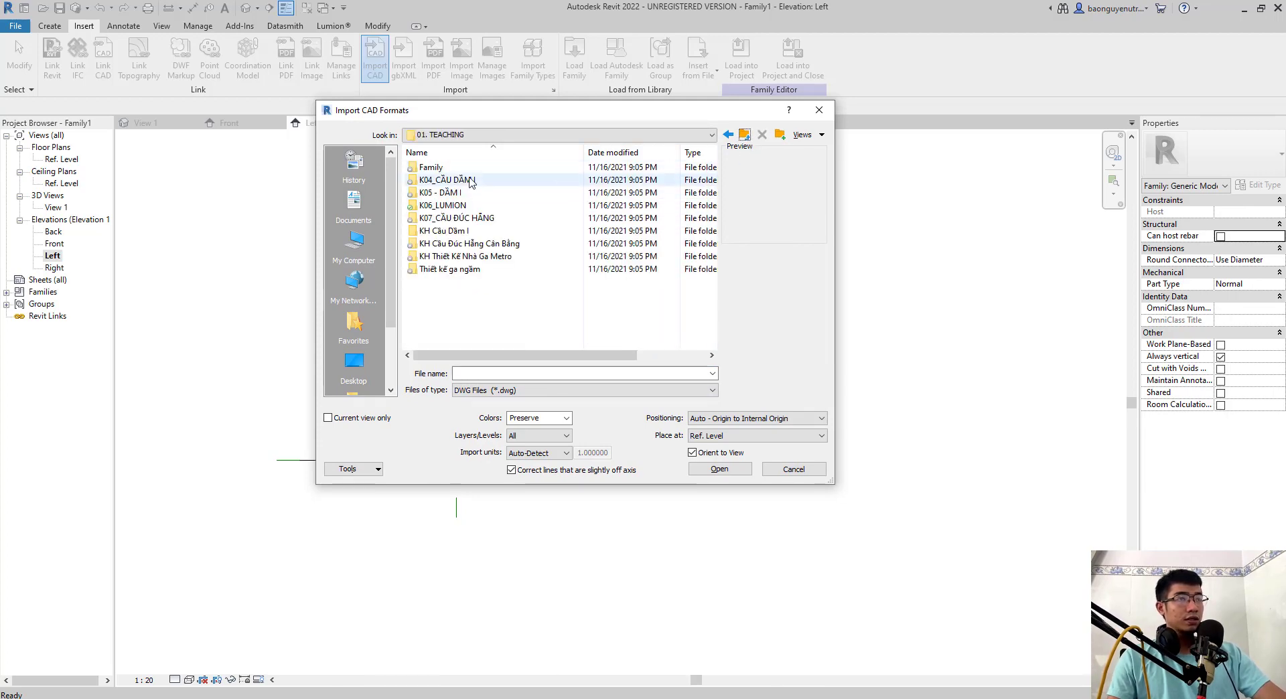
{"action": "double_click", "coordinate": [447, 180]}
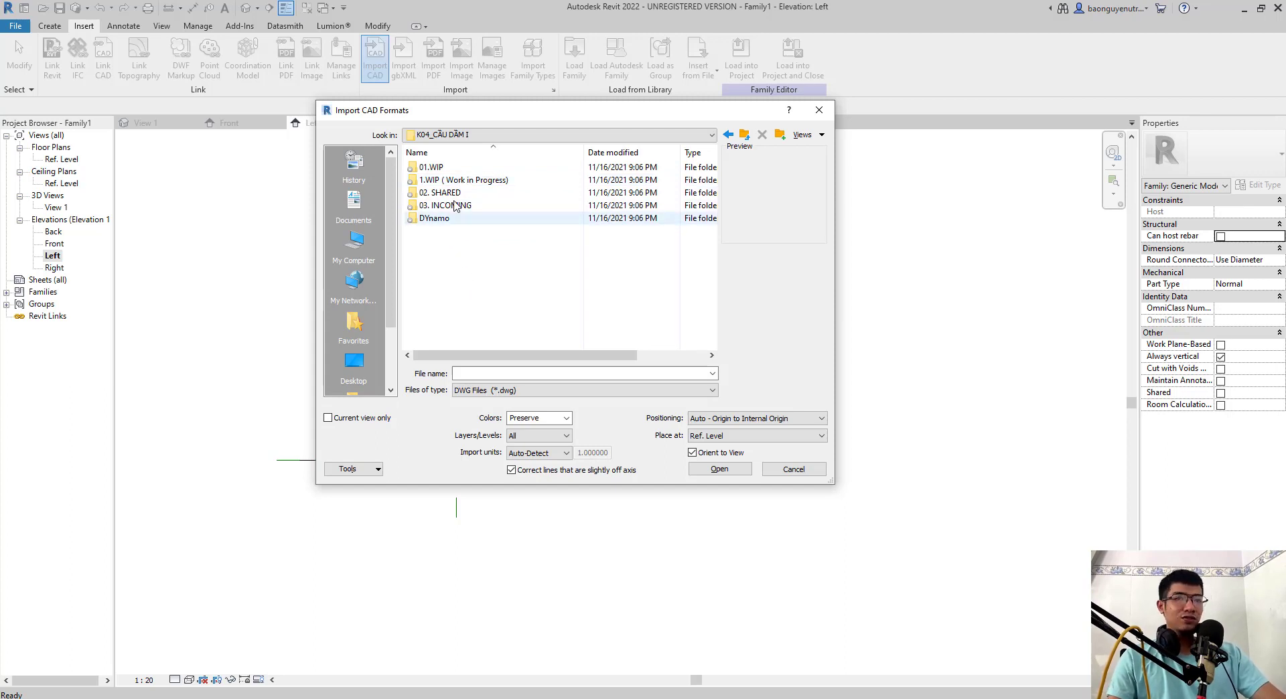
{"action": "double_click", "coordinate": [432, 167]}
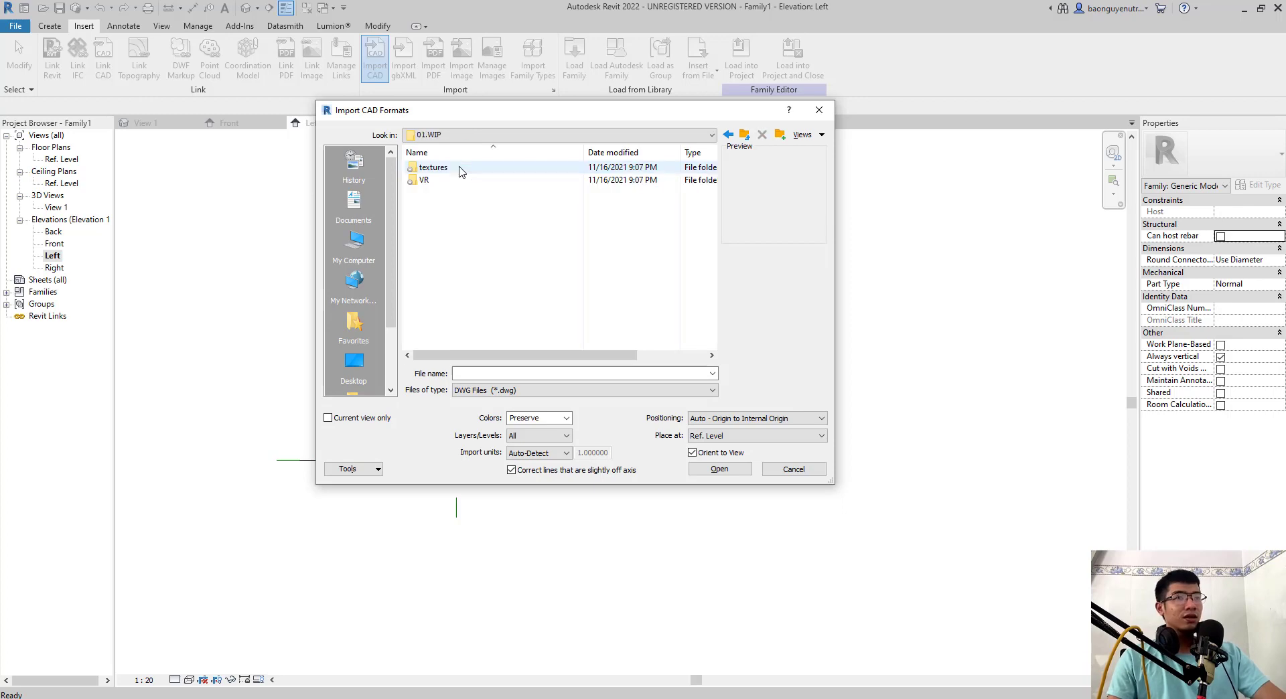
{"action": "left_click", "coordinate": [745, 134]}
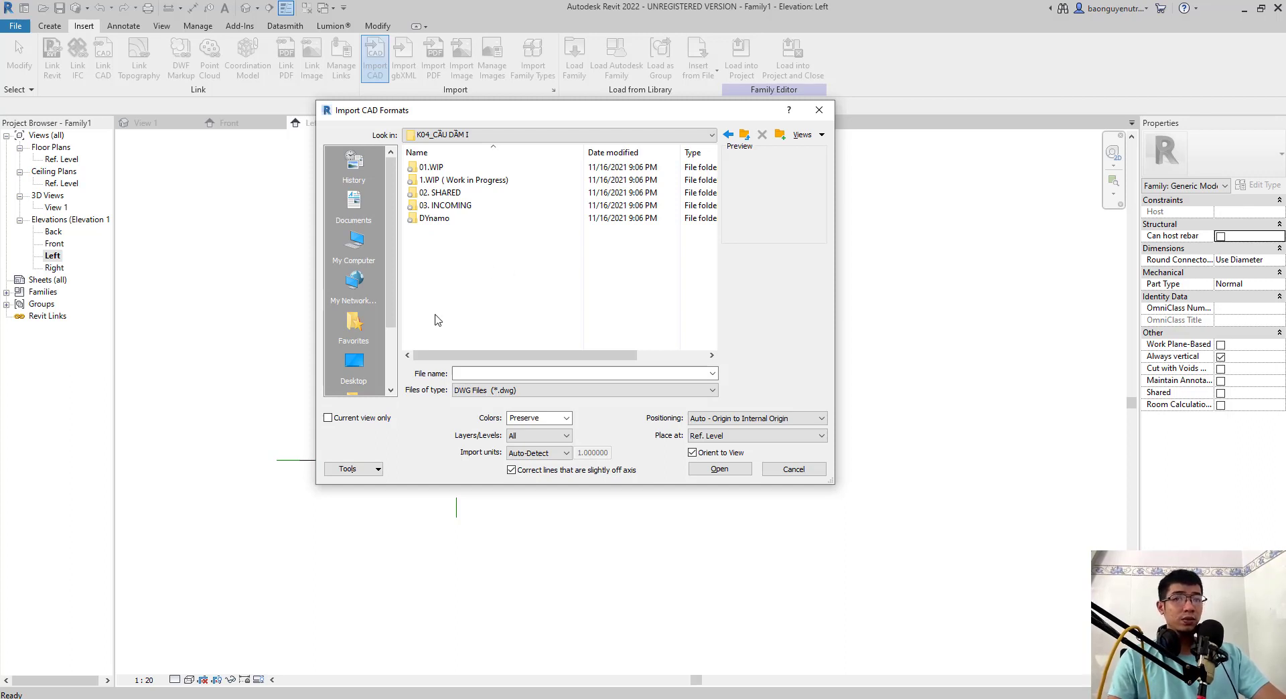
{"action": "double_click", "coordinate": [456, 181]}
{"action": "left_click", "coordinate": [745, 136]}
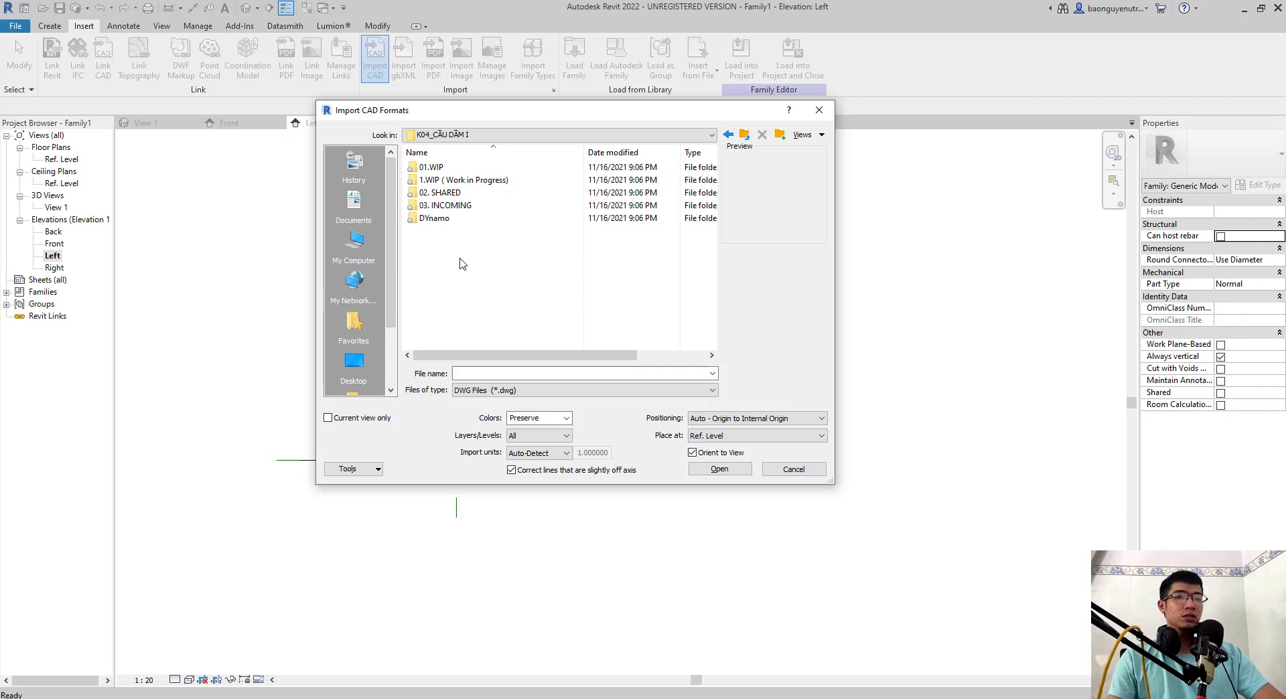
- Browse to the AUTOCAD folder in 1.WIP ( Work in Progress) and choose MCN 1-1.dwg for import
{"action": "double_click", "coordinate": [473, 183]}
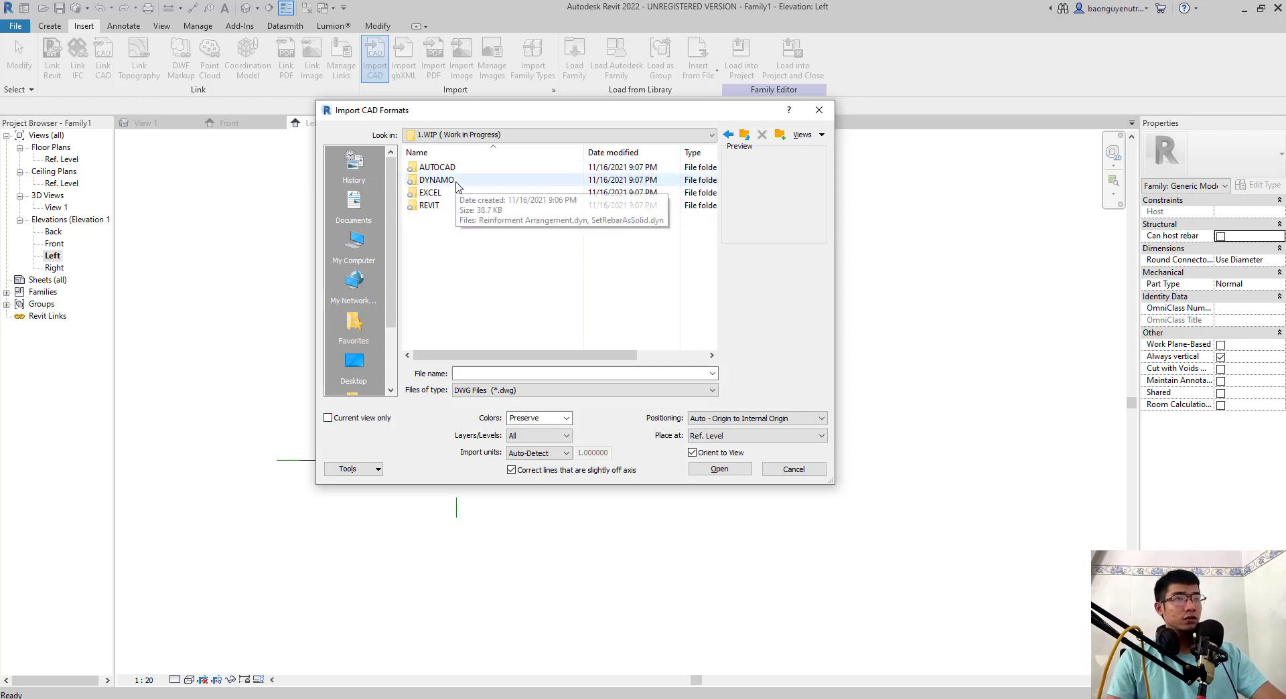
{"action": "left_click", "coordinate": [463, 172]}
{"action": "double_click", "coordinate": [464, 172]}
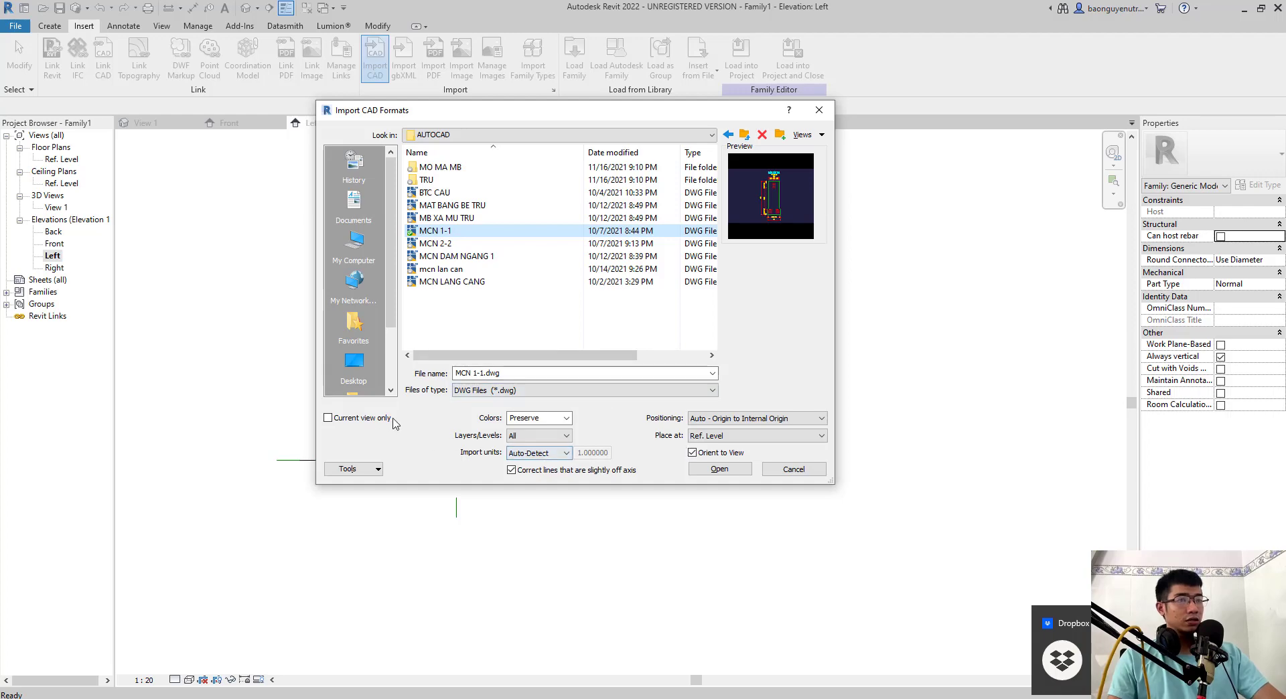
- Limit the CAD import to the current view only, keeping Colors at Preserve and Layers/Levels at All
{"action": "left_click", "coordinate": [328, 418]}
{"action": "left_click", "coordinate": [558, 422]}
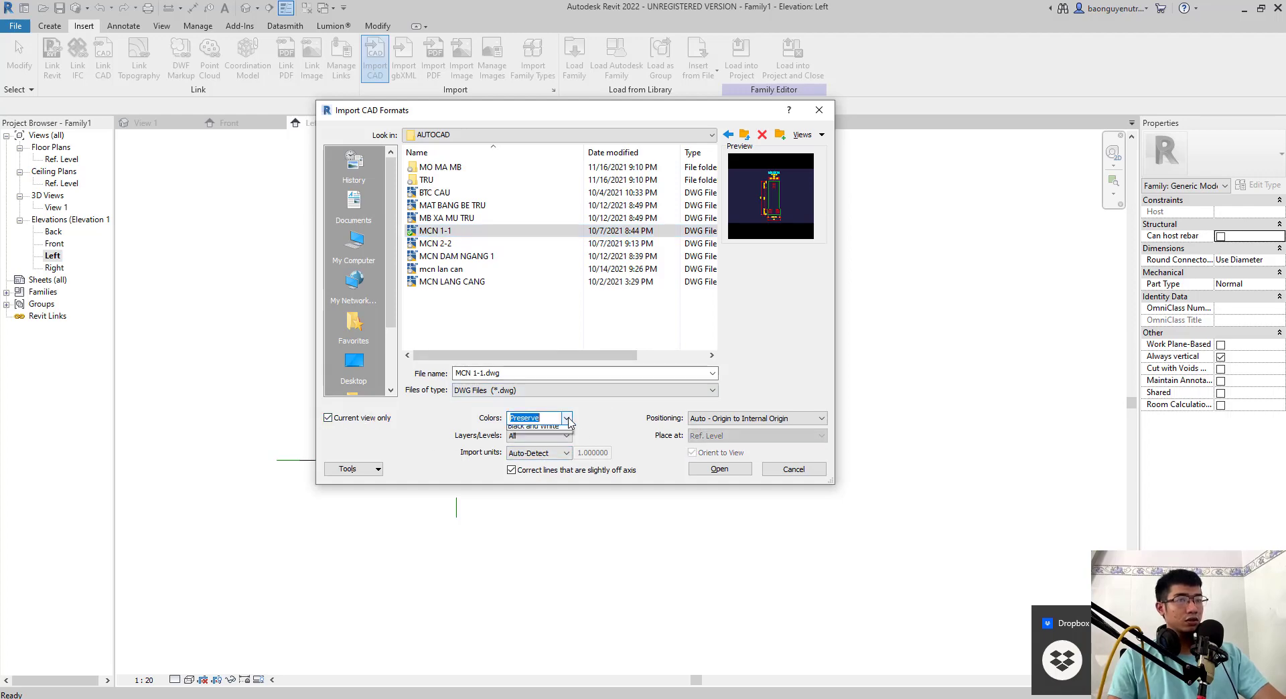
{"action": "left_click", "coordinate": [567, 419]}
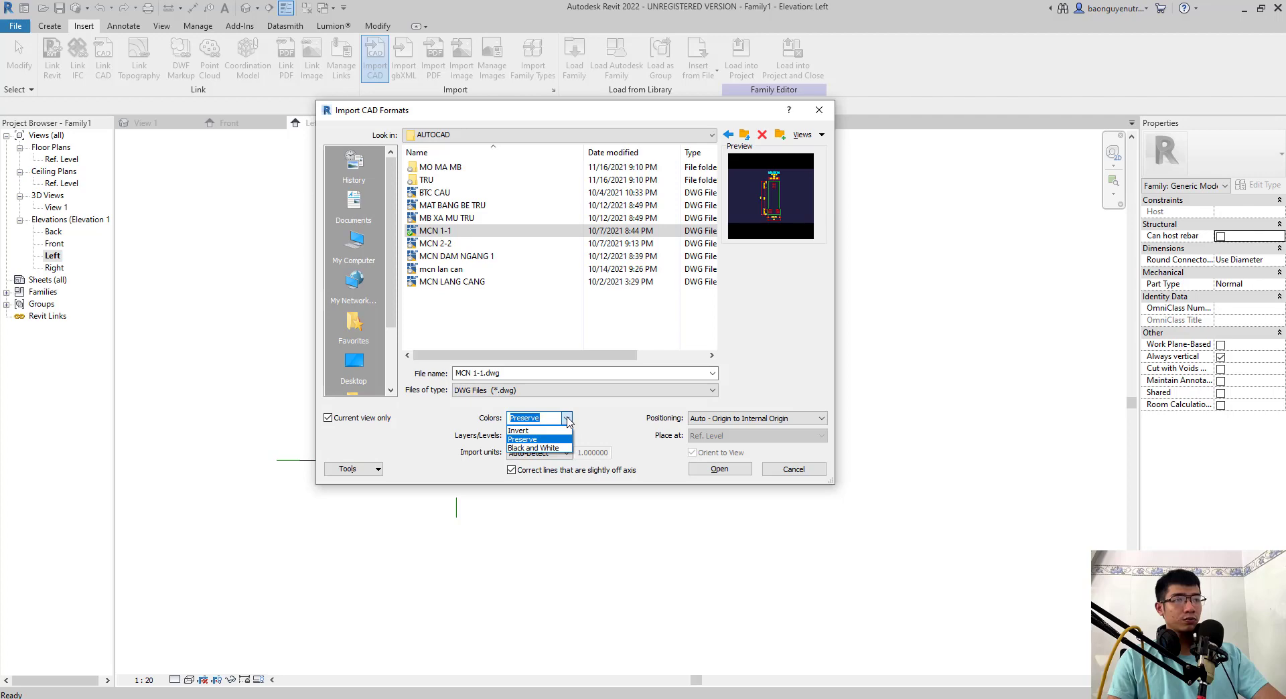
{"action": "left_click", "coordinate": [567, 419]}
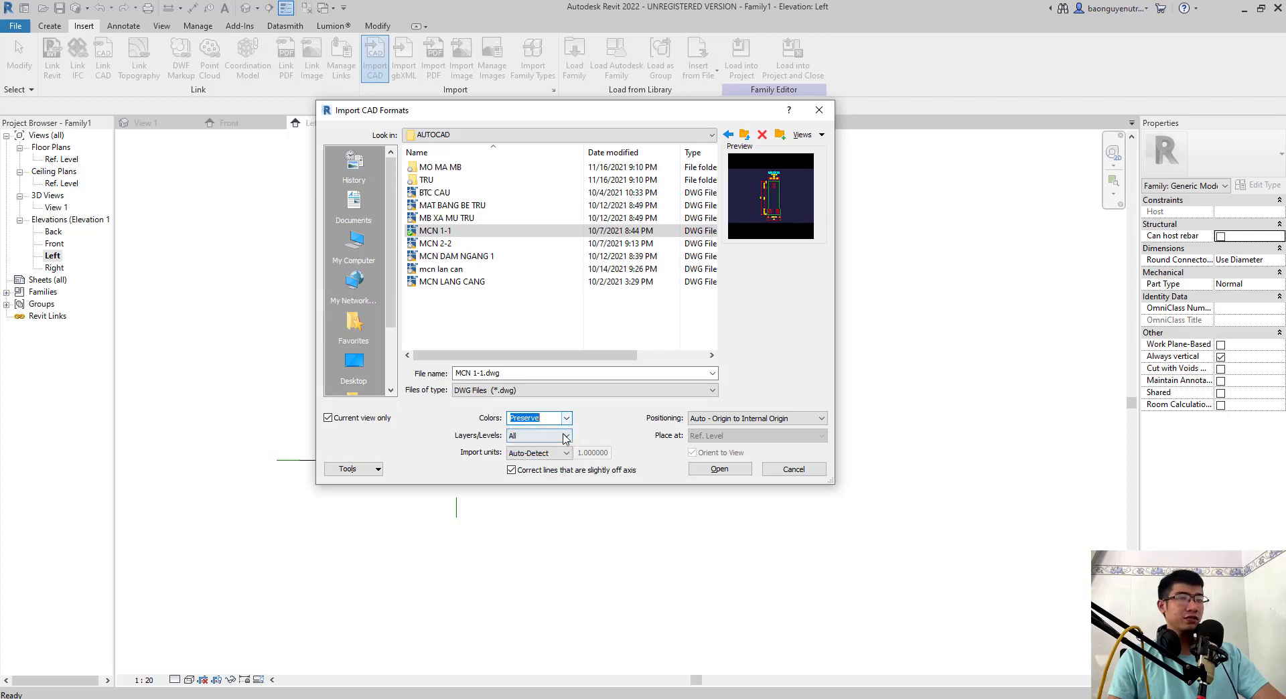
{"action": "left_click", "coordinate": [566, 436]}
{"action": "left_click", "coordinate": [568, 438]}
{"action": "left_click", "coordinate": [566, 436]}
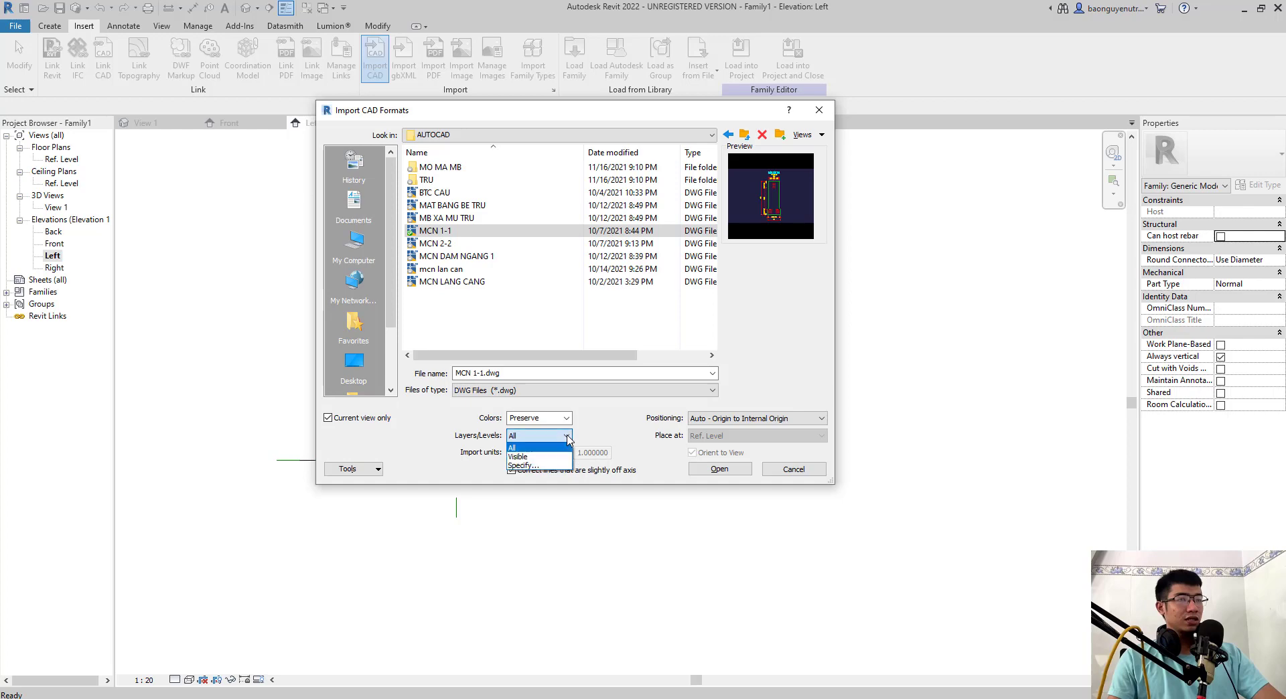
{"action": "left_click", "coordinate": [567, 436]}
{"action": "left_click", "coordinate": [567, 438]}
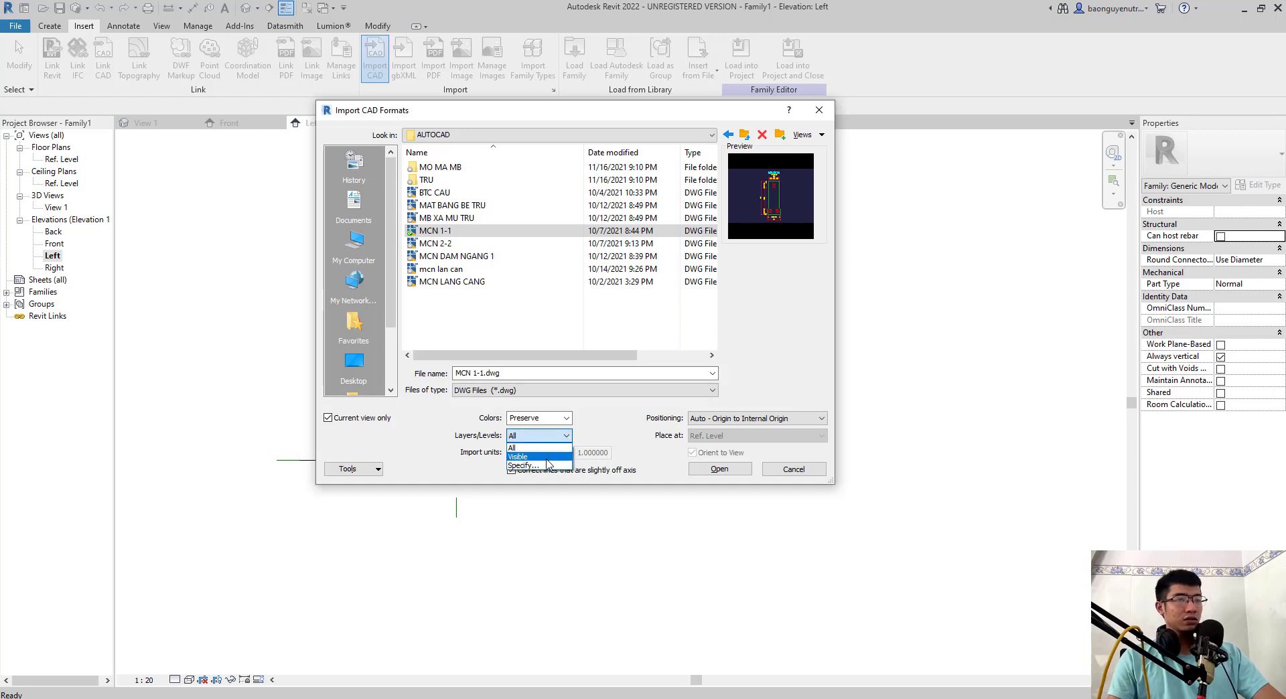
{"action": "left_click", "coordinate": [566, 436]}
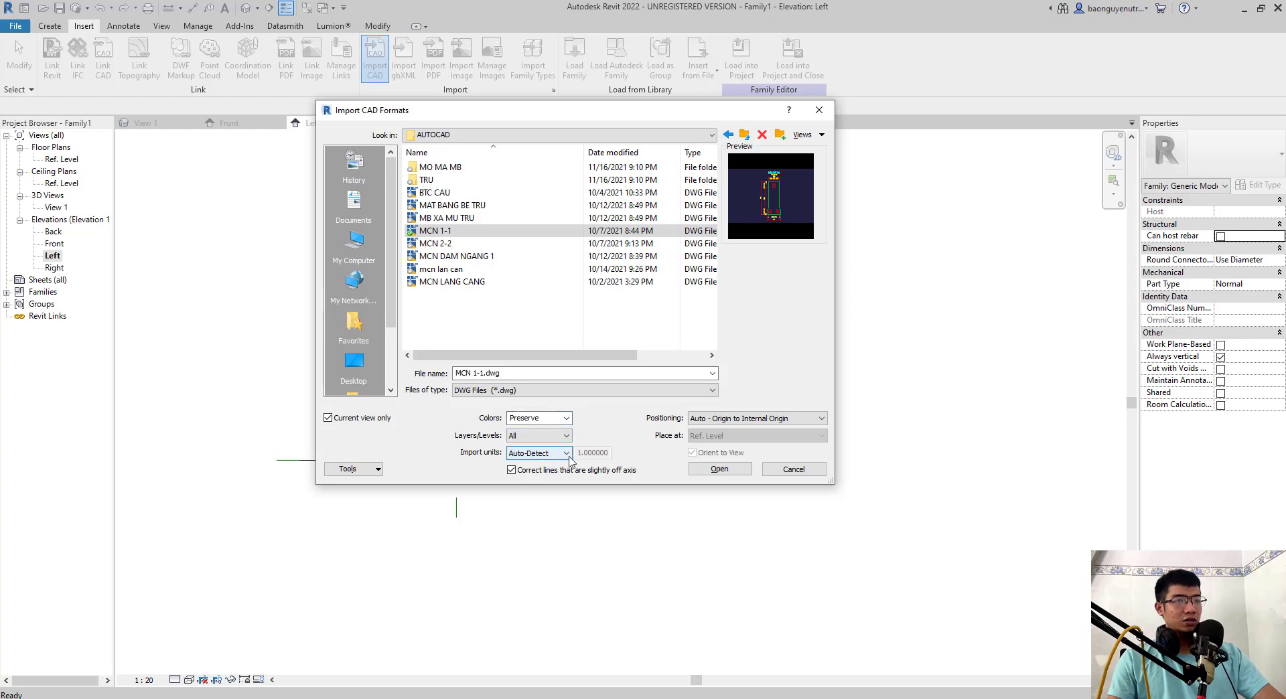
- Set the import units to millimeter, keep Auto - Origin to Internal Origin positioning, and import the drawing
{"action": "left_click", "coordinate": [569, 458]}
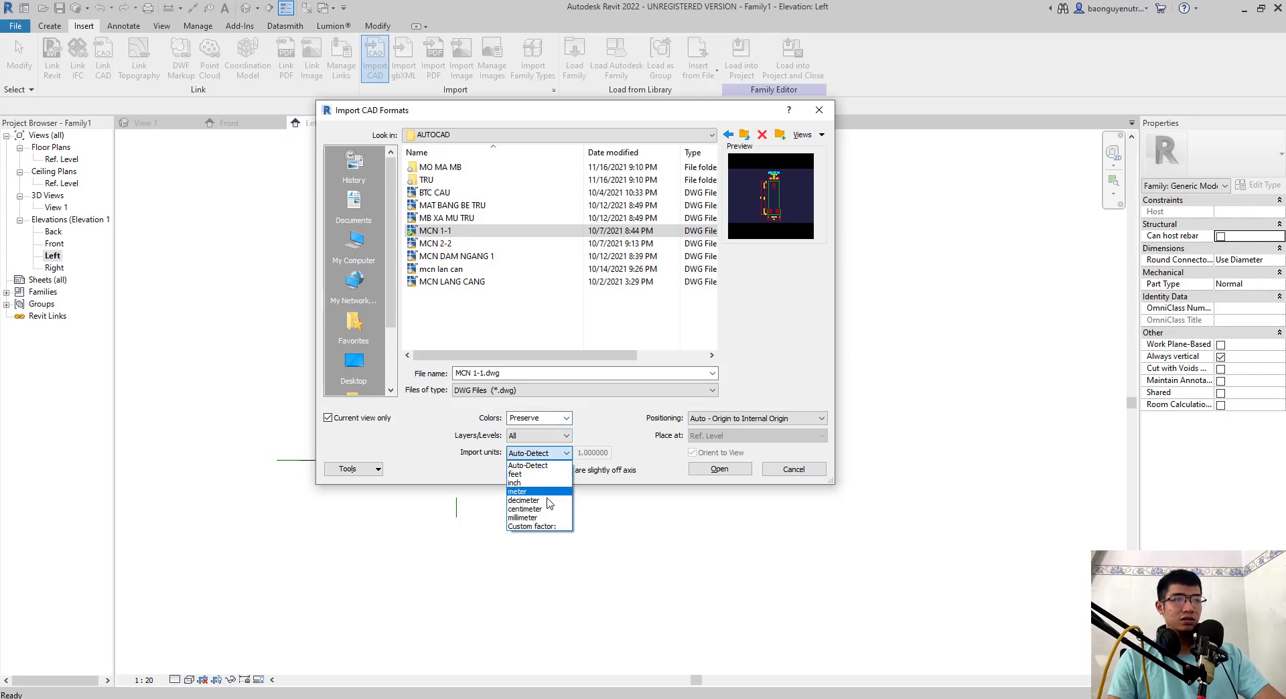
{"action": "left_click", "coordinate": [550, 520]}
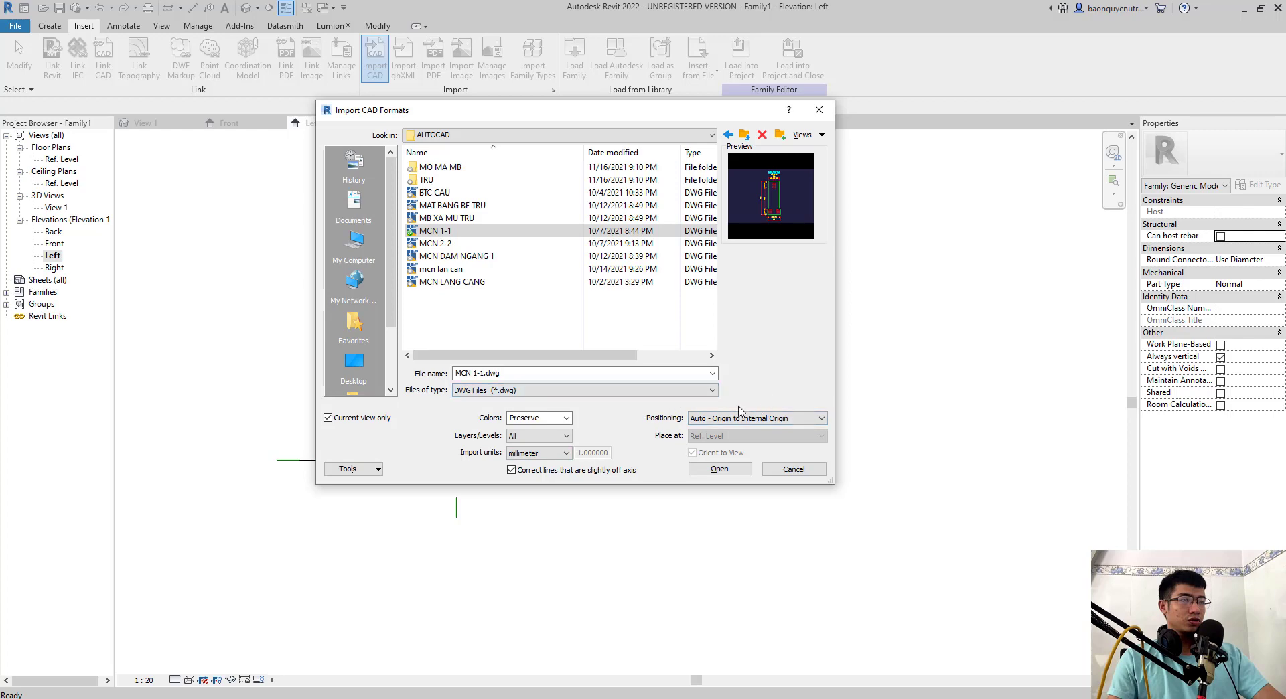
{"action": "left_click", "coordinate": [804, 420]}
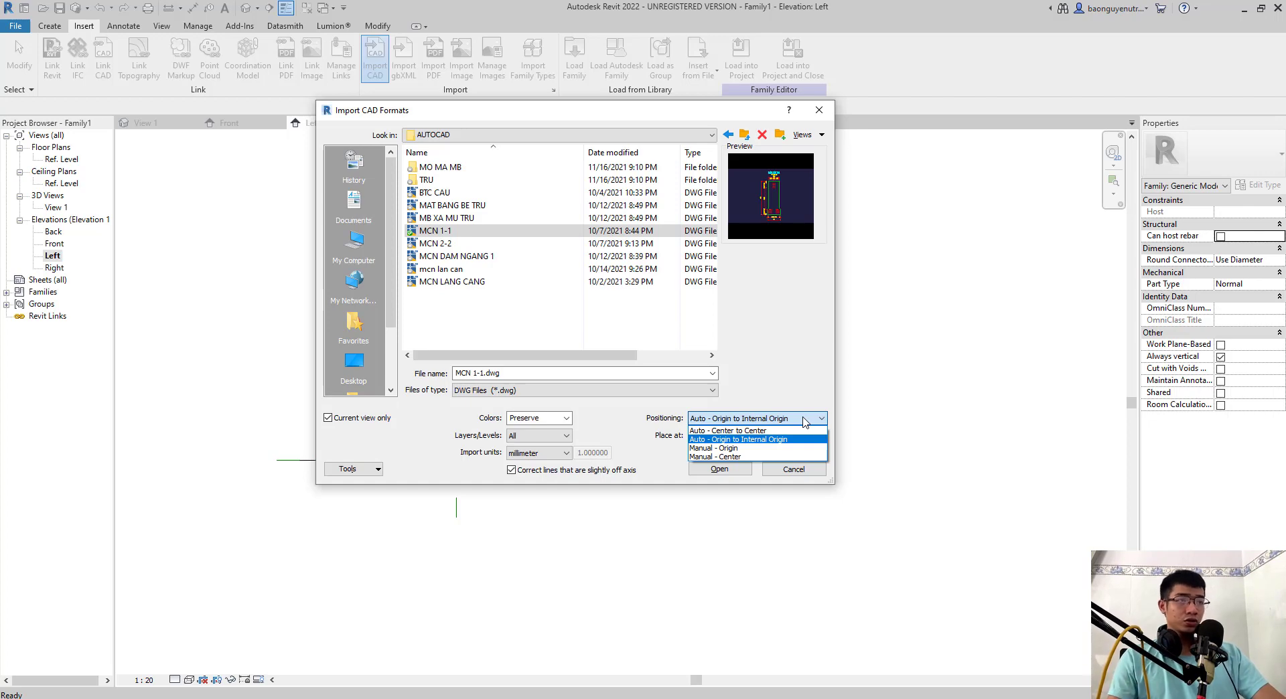
{"action": "left_click", "coordinate": [805, 422]}
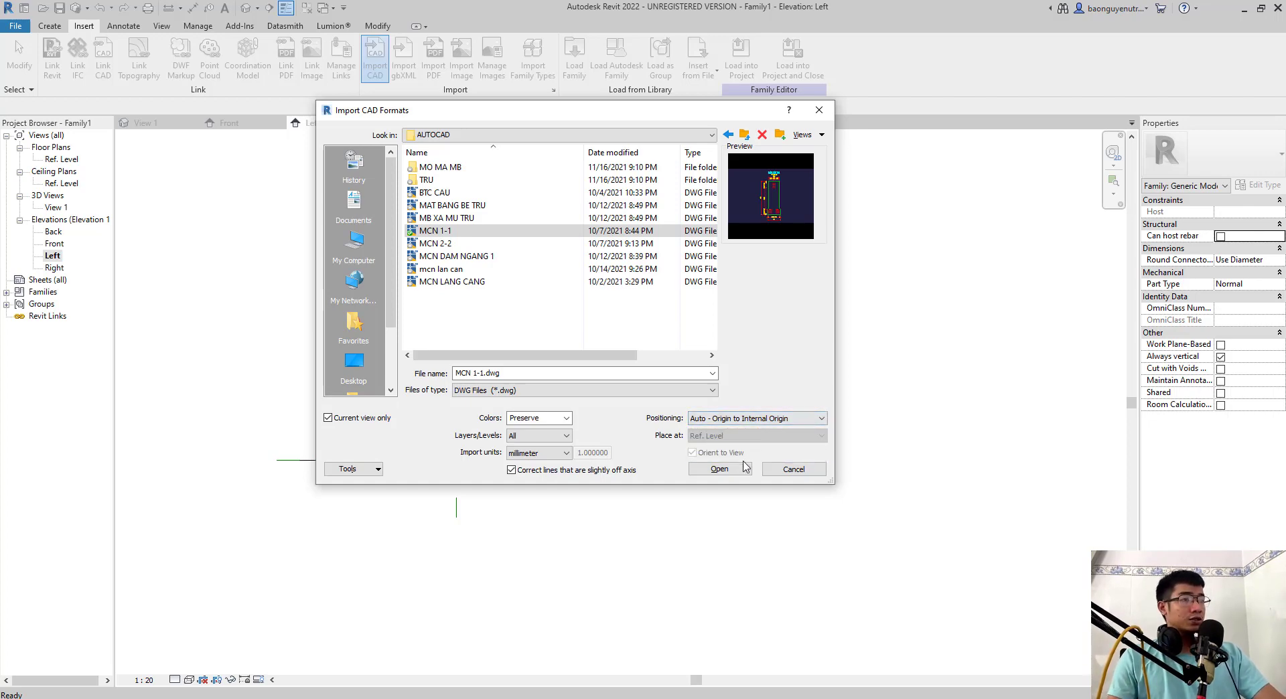
{"action": "left_click", "coordinate": [700, 471]}
{"action": "scroll", "coordinate": [545, 474], "scroll_direction": "up", "scroll_amount": 4}
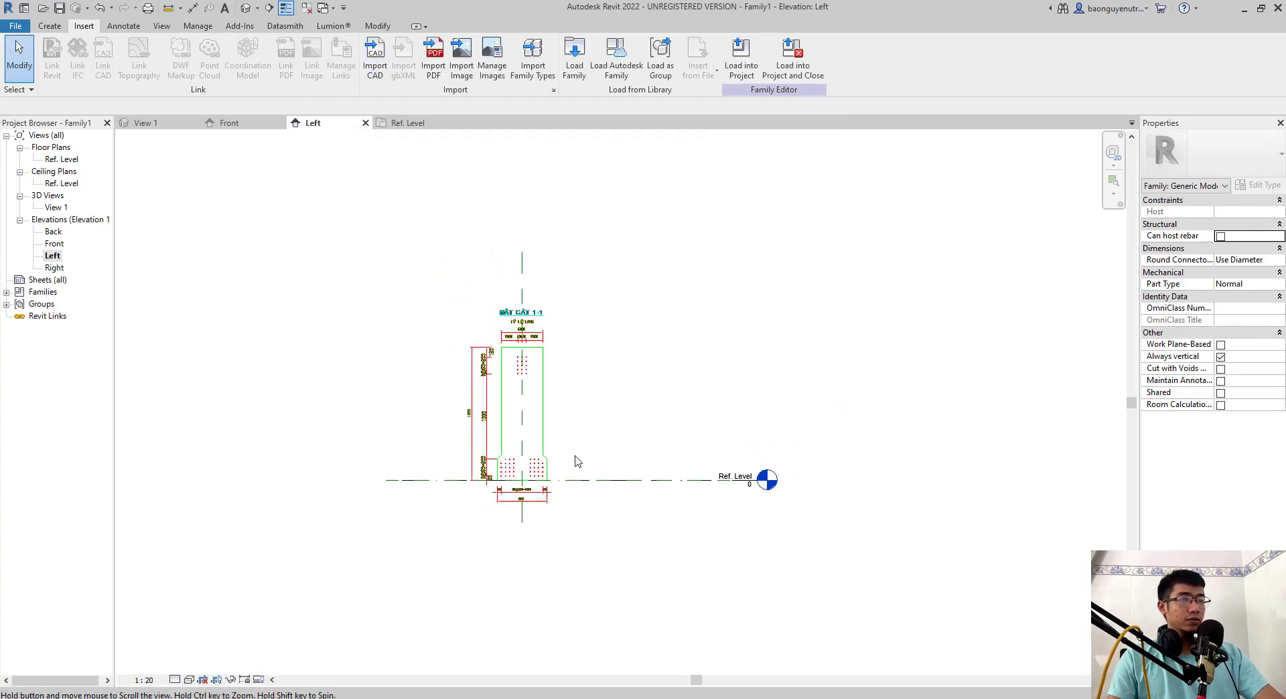
{"action": "scroll", "coordinate": [537, 432], "scroll_direction": "down", "scroll_amount": 2}
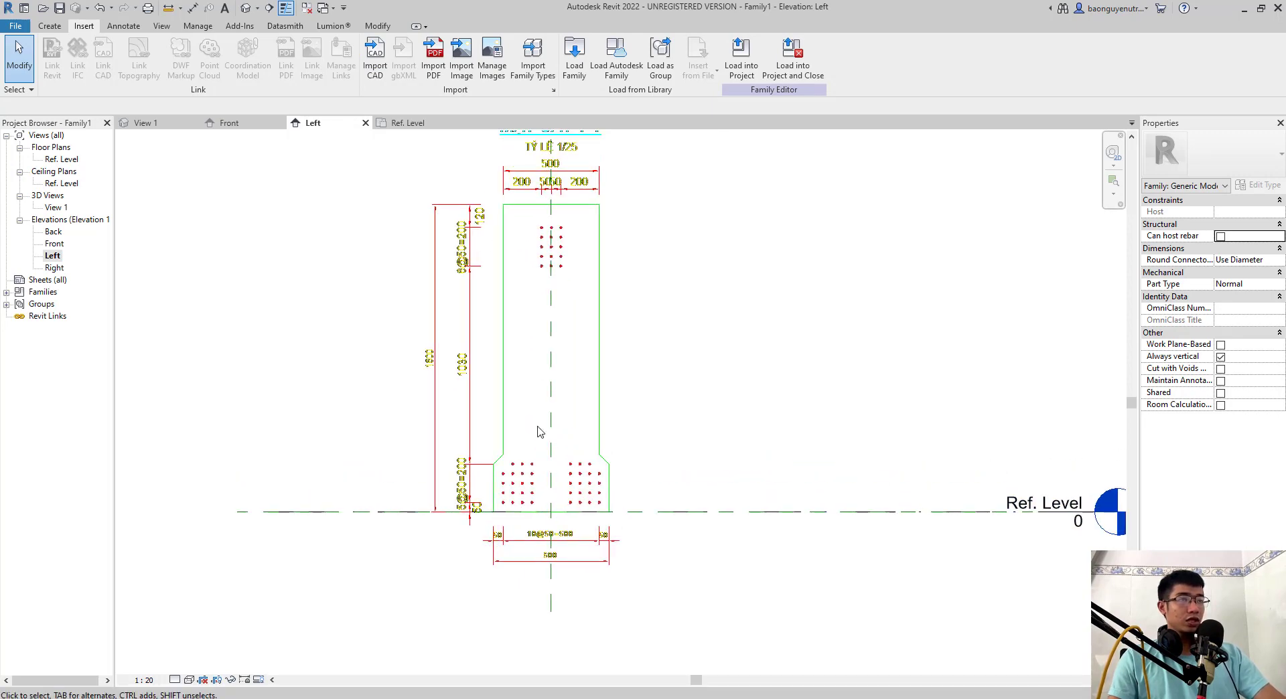
- Start a 250-deep extrusion and pick its sketch lines from the imported section outline, using the Ref. Level for the base line
{"action": "left_click", "coordinate": [50, 26]}
{"action": "left_click", "coordinate": [113, 53]}
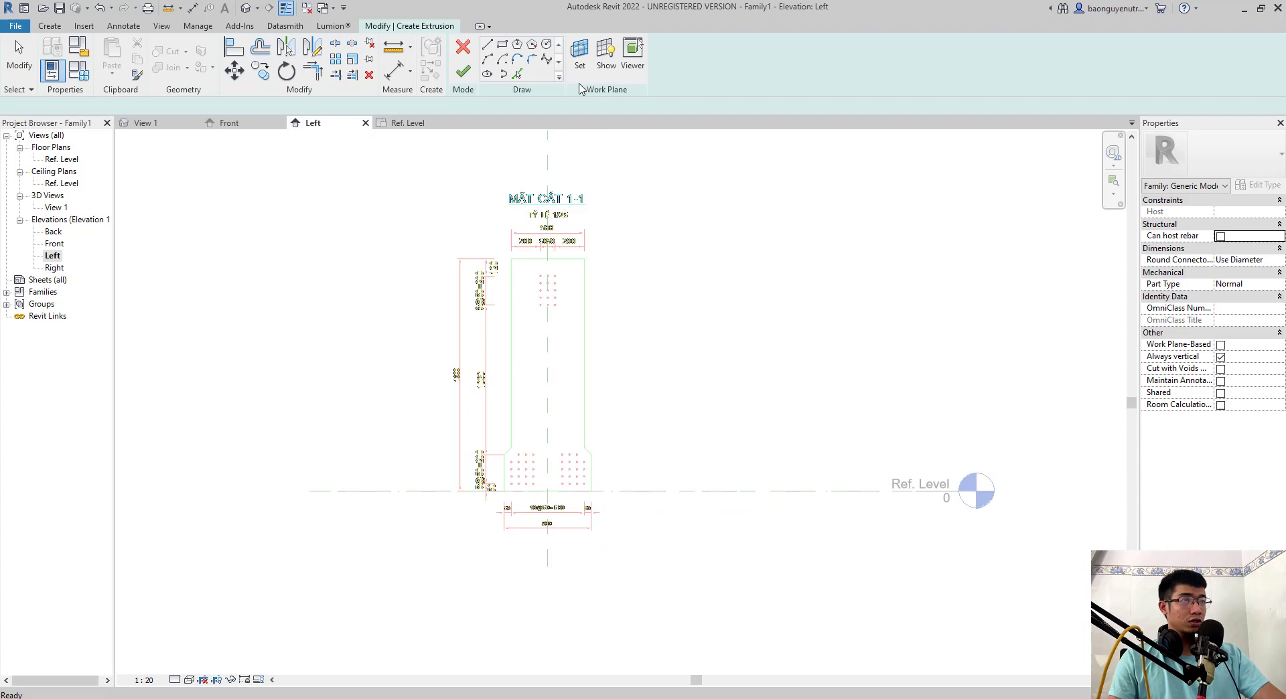
{"action": "left_click", "coordinate": [517, 74]}
{"action": "scroll", "coordinate": [526, 258], "scroll_direction": "up", "scroll_amount": 1}
{"action": "left_click", "coordinate": [528, 263]}
{"action": "left_click", "coordinate": [508, 319]}
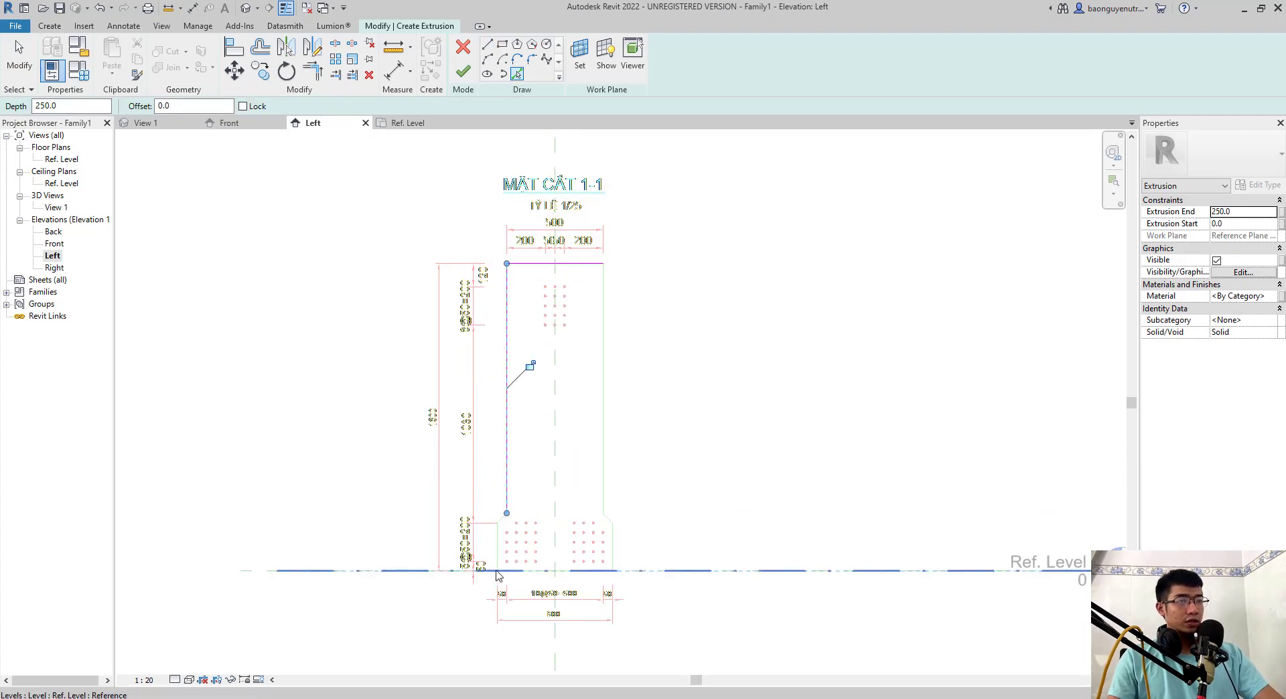
{"action": "scroll", "coordinate": [497, 551], "scroll_direction": "up", "scroll_amount": 2}
{"action": "left_click", "coordinate": [504, 497]}
{"action": "left_click", "coordinate": [497, 536]}
{"action": "left_click", "coordinate": [542, 587]}
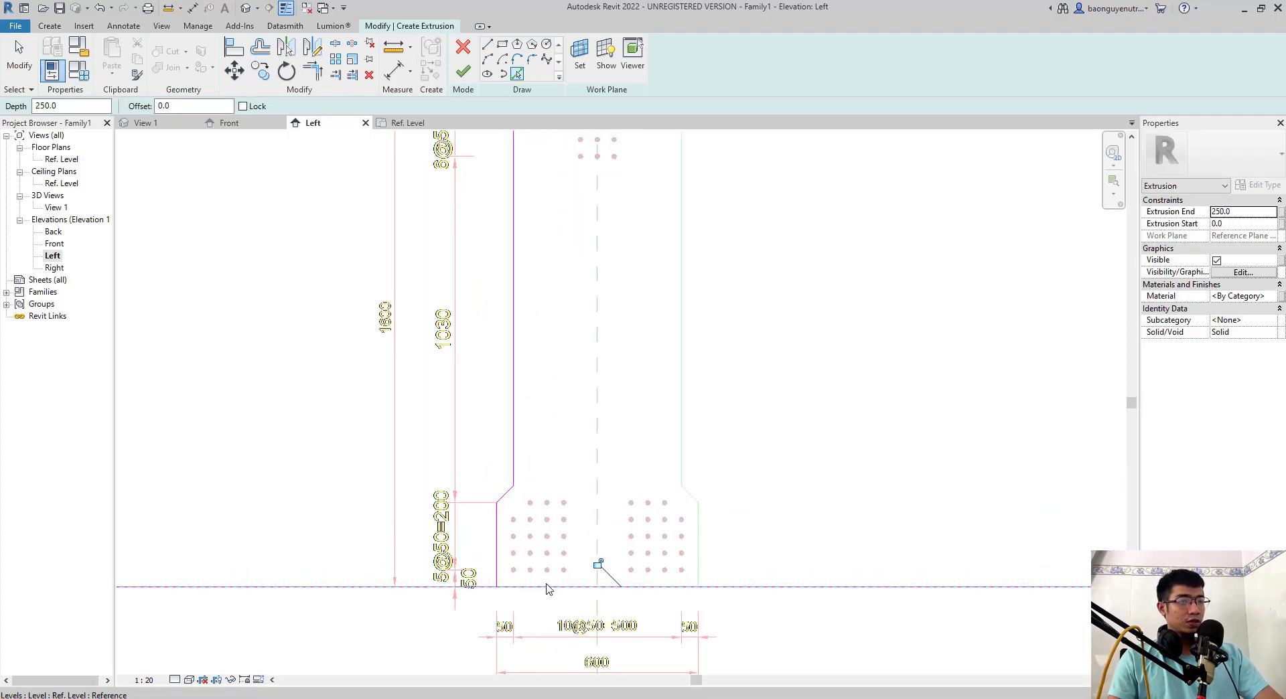
{"action": "left_click", "coordinate": [689, 494]}
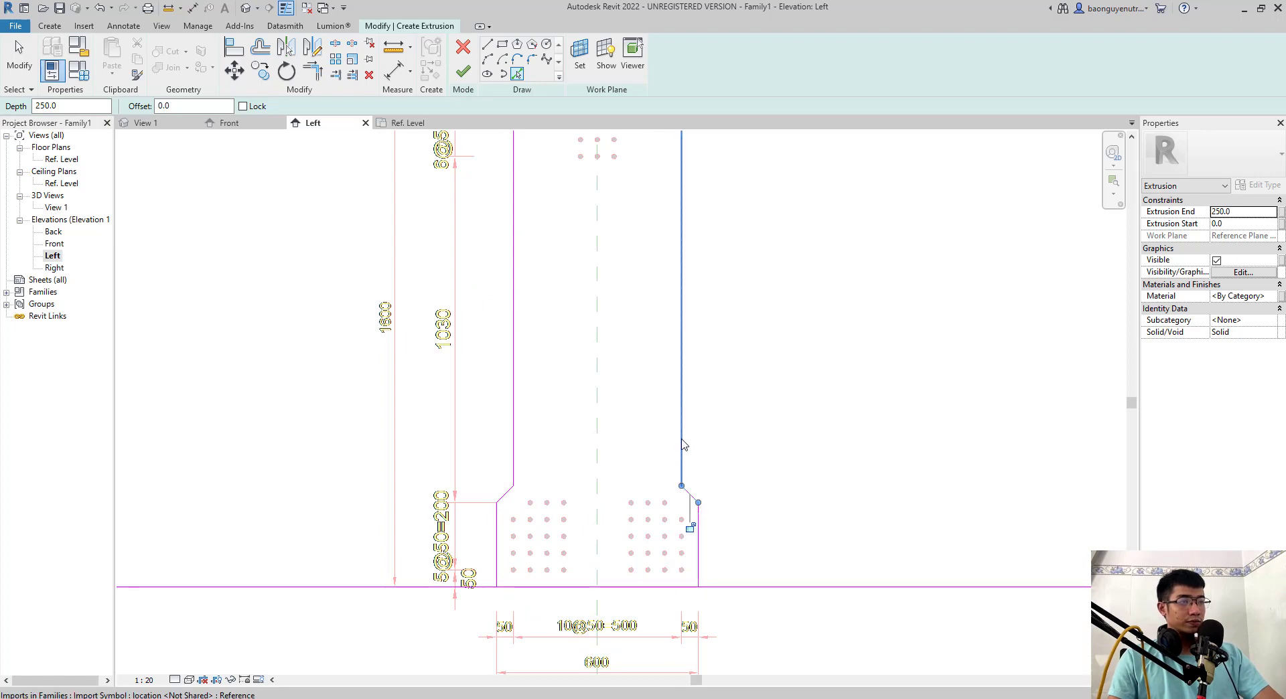
{"action": "left_click", "coordinate": [682, 437]}
{"action": "scroll", "coordinate": [631, 217], "scroll_direction": "down", "scroll_amount": 4}
{"action": "middle_click_drag", "start_coordinate": [628, 218], "coordinate": [602, 357]}
{"action": "middle_click_drag", "start_coordinate": [599, 432], "coordinate": [612, 350]}
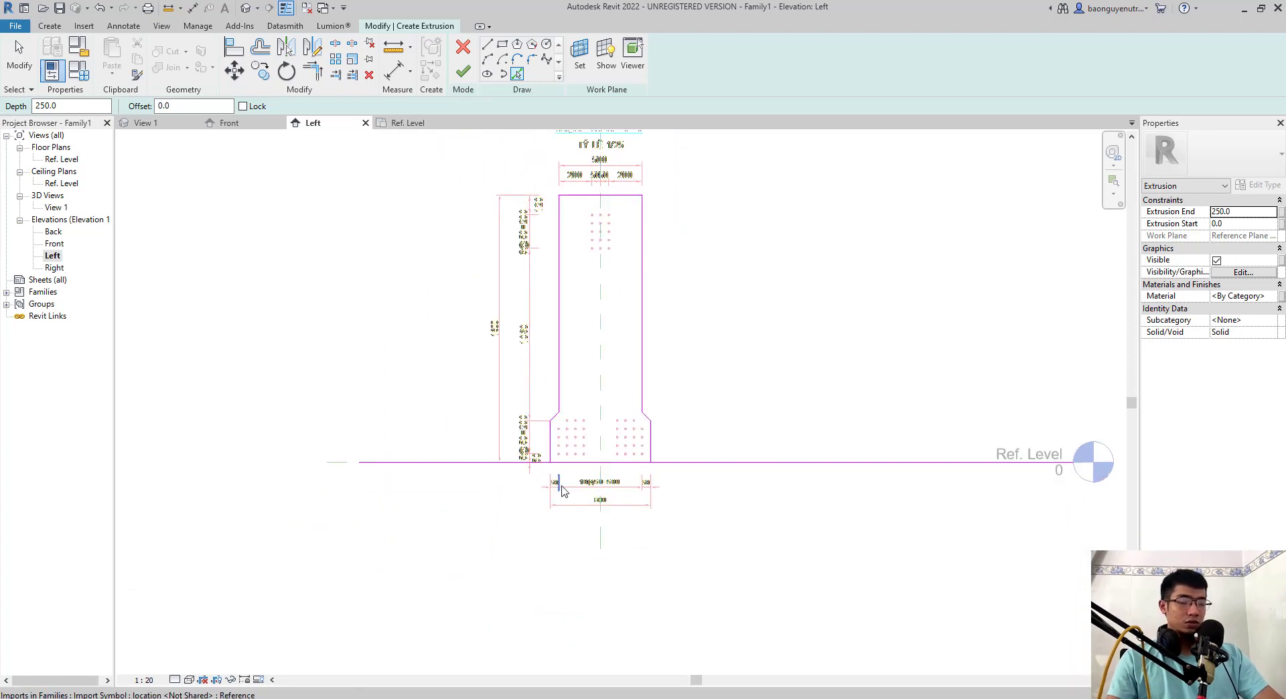
- Trim the sketch's base line to both outer sides of the girder's bottom flange and finish the extrusion
{"action": "scroll", "coordinate": [558, 479], "scroll_direction": "up", "scroll_amount": 1}
{"action": "key", "text": "t"}
{"action": "key", "text": "r"}
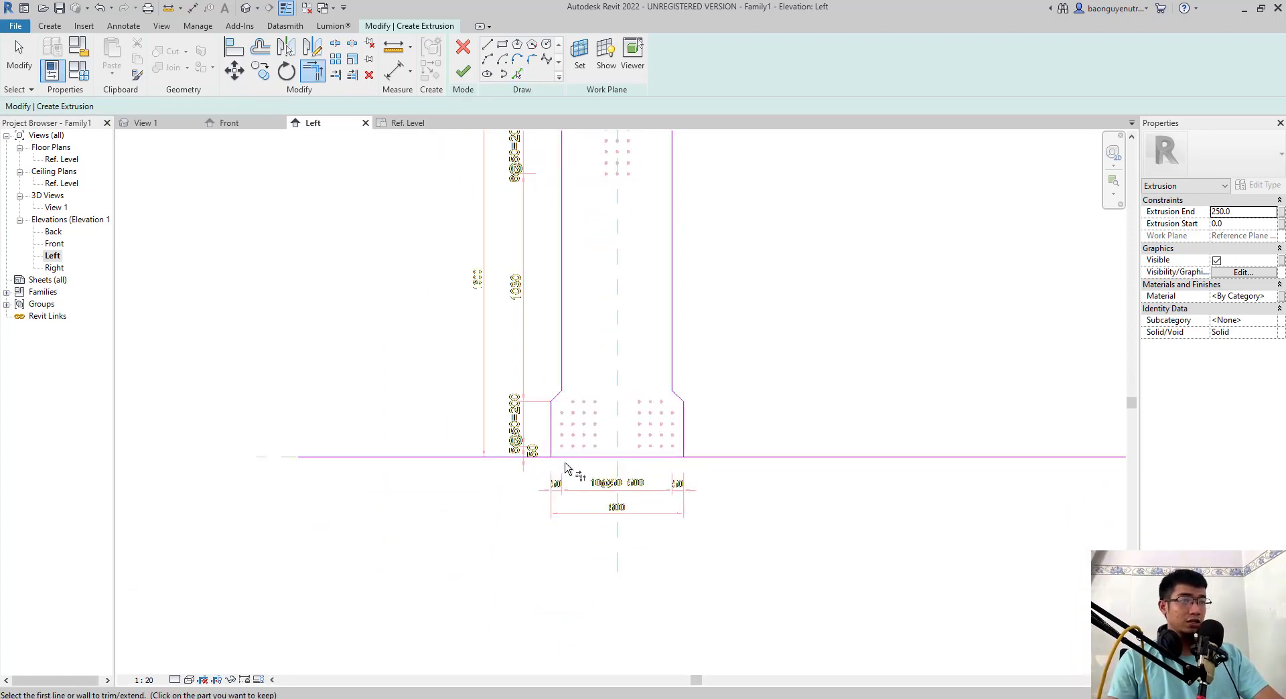
{"action": "left_click", "coordinate": [687, 437]}
{"action": "left_click", "coordinate": [610, 457]}
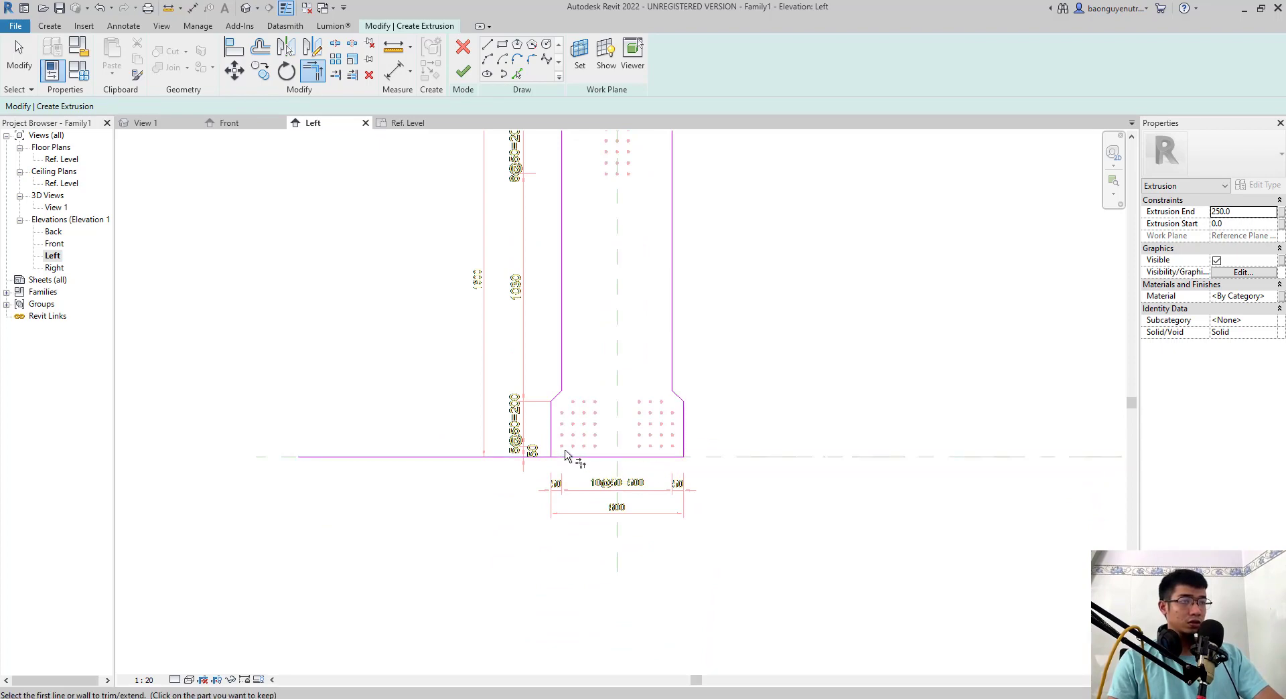
{"action": "left_click", "coordinate": [553, 441]}
{"action": "left_click", "coordinate": [562, 458]}
{"action": "key", "text": "Escape"}
{"action": "scroll", "coordinate": [634, 376], "scroll_direction": "down", "scroll_amount": 3}
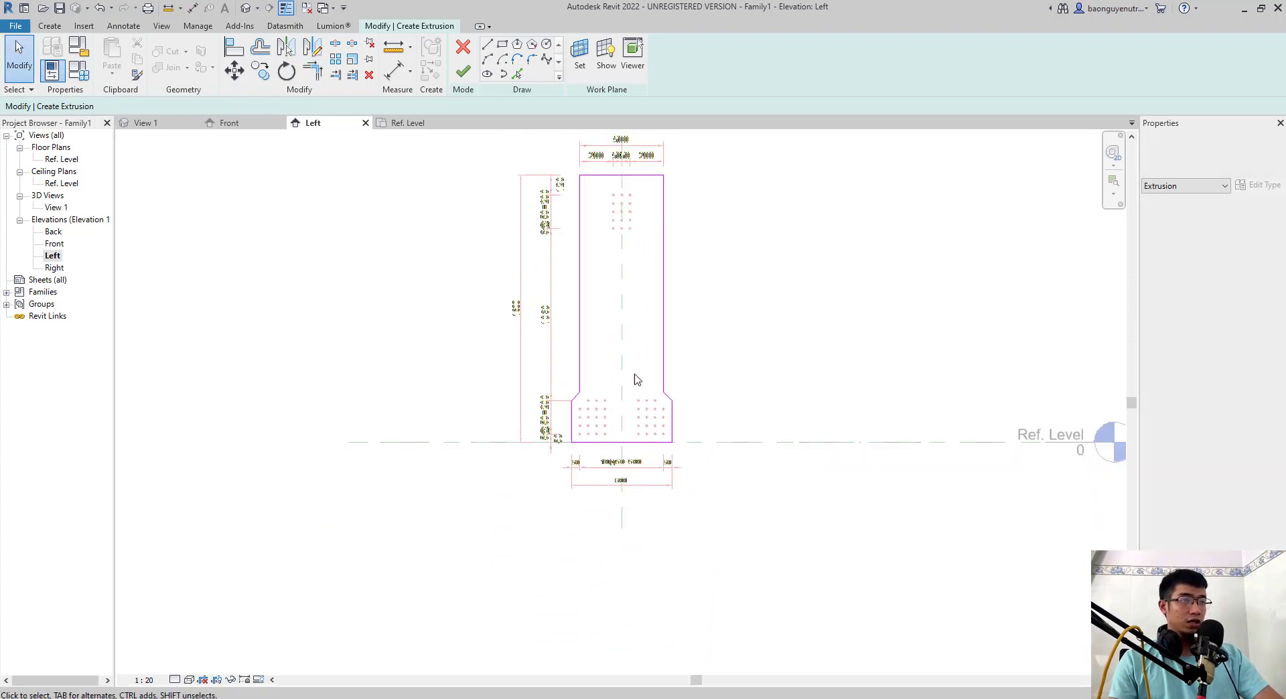
{"action": "left_click", "coordinate": [463, 72]}
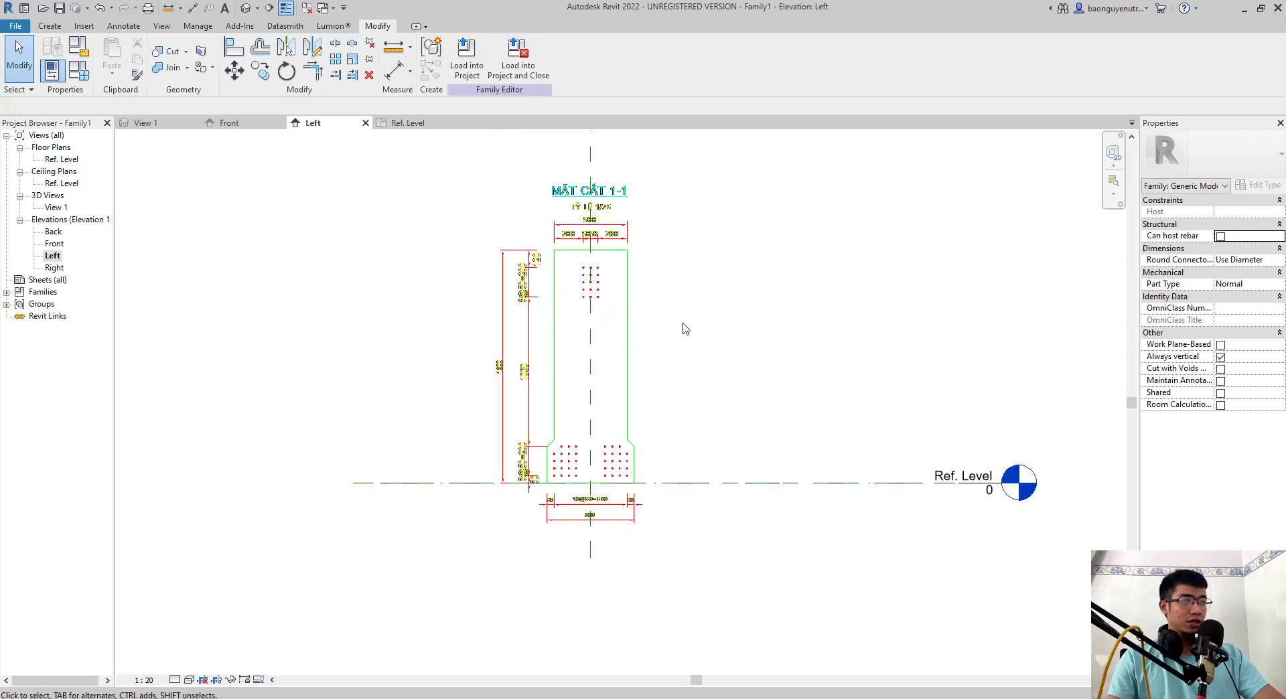
- View the extruded girder in 3D, return to the Left elevation, and open the Front elevation
{"action": "left_click", "coordinate": [245, 8]}
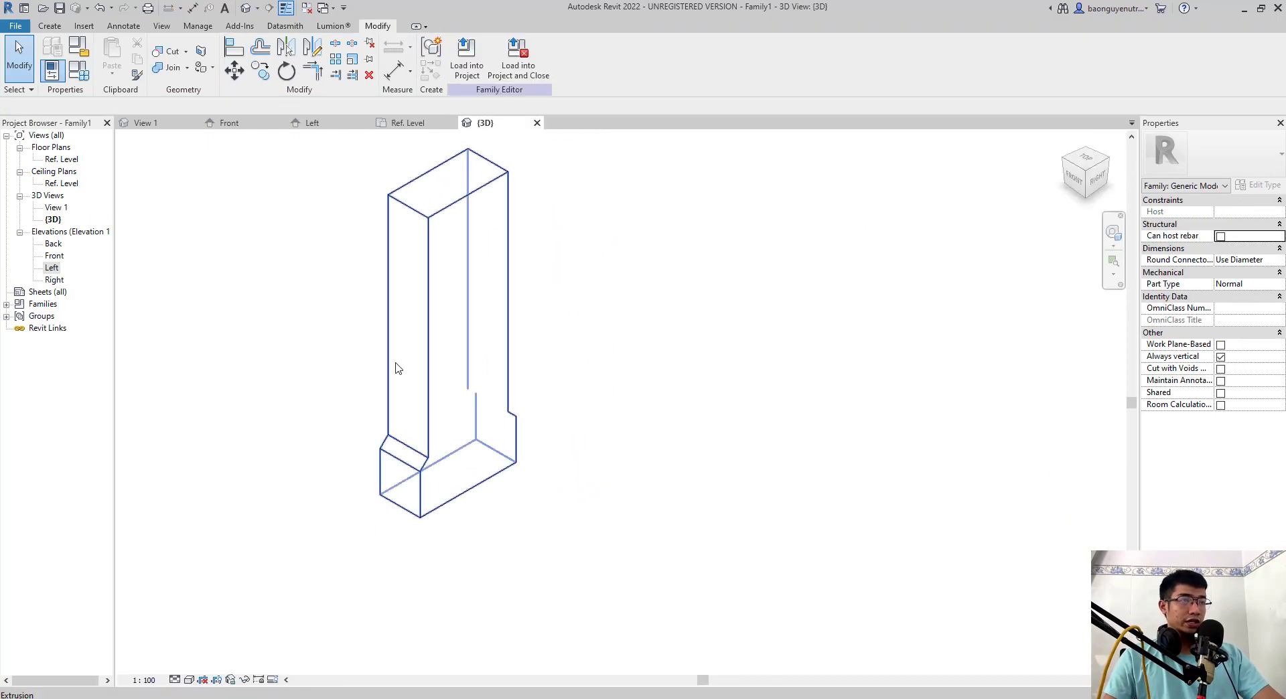
{"action": "double_click", "coordinate": [51, 268]}
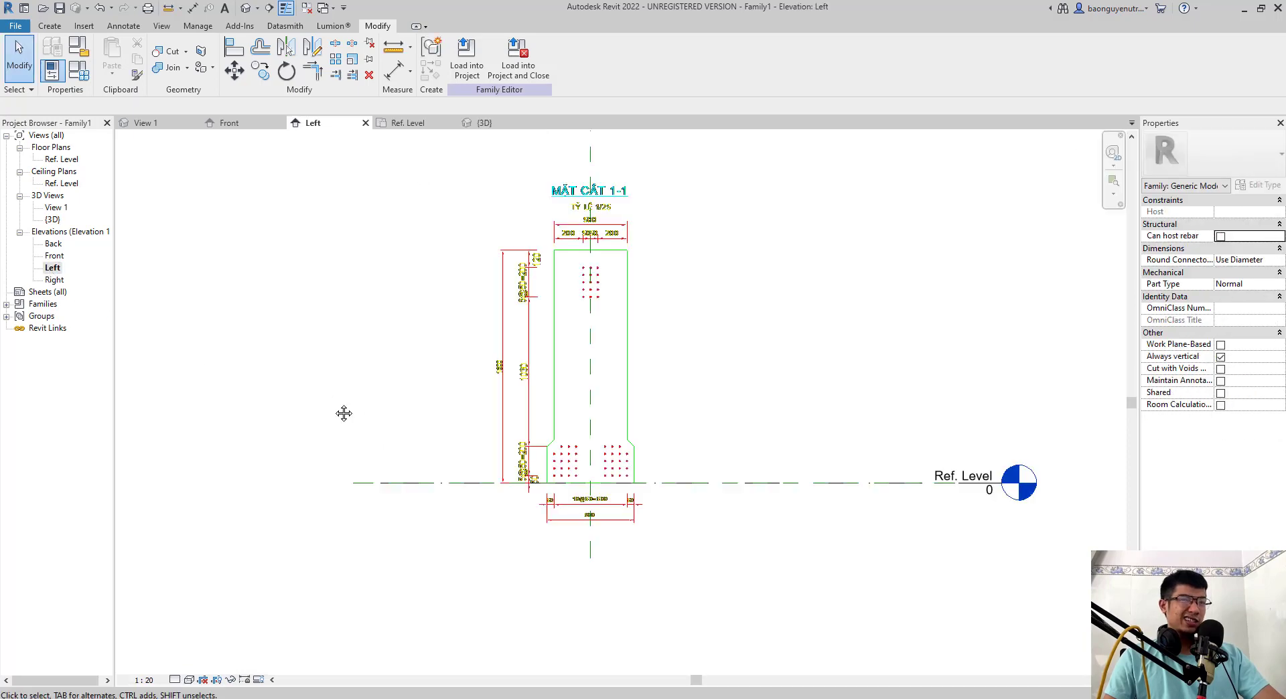
{"action": "double_click", "coordinate": [54, 255]}
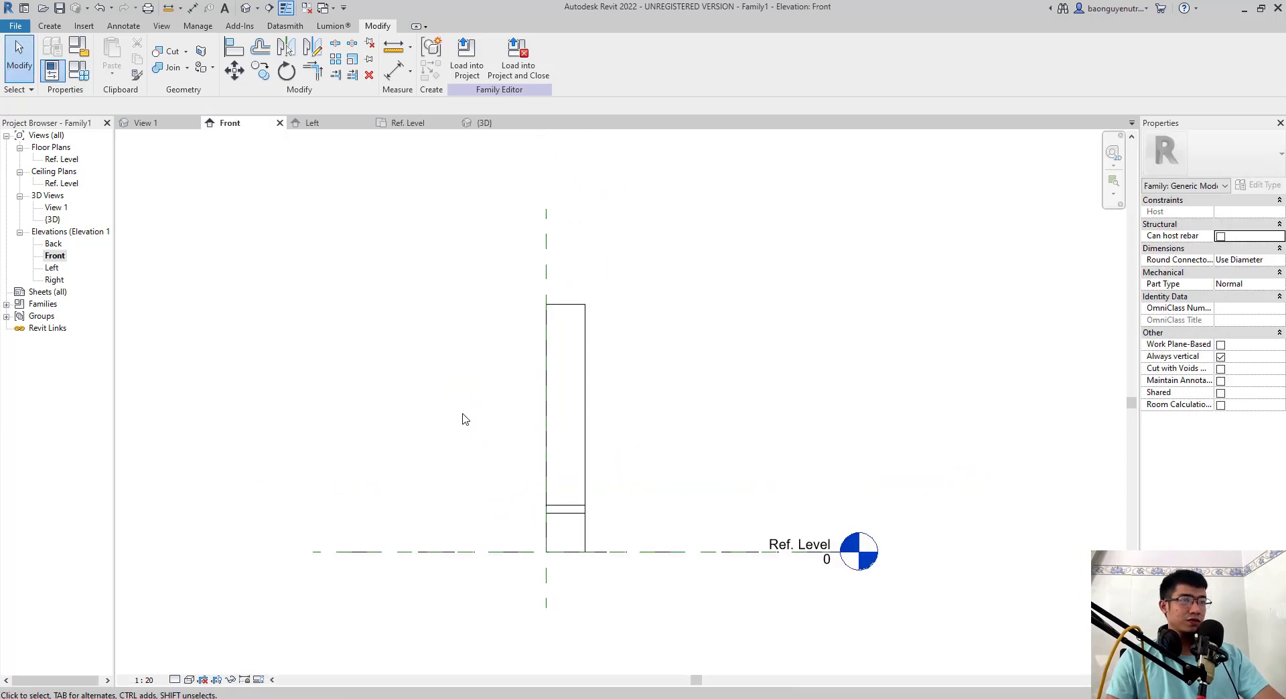
- Select the girder extrusion in the Front elevation and inspect its start and end constraints
{"action": "middle_click_drag", "start_coordinate": [466, 419], "coordinate": [373, 382]}
{"action": "left_click_drag", "start_coordinate": [476, 189], "coordinate": [355, 176]}
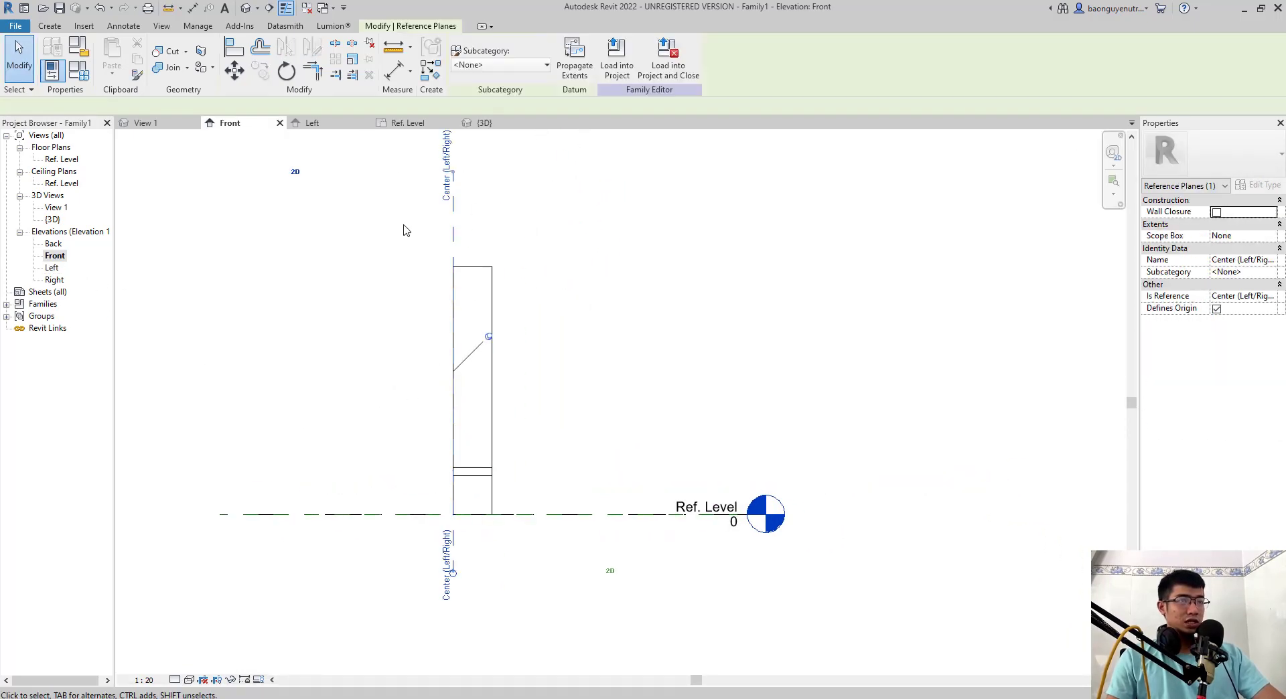
{"action": "middle_click_drag", "start_coordinate": [416, 242], "coordinate": [395, 272]}
{"action": "middle_click_drag", "start_coordinate": [508, 328], "coordinate": [471, 298]}
{"action": "left_click", "coordinate": [470, 298]}
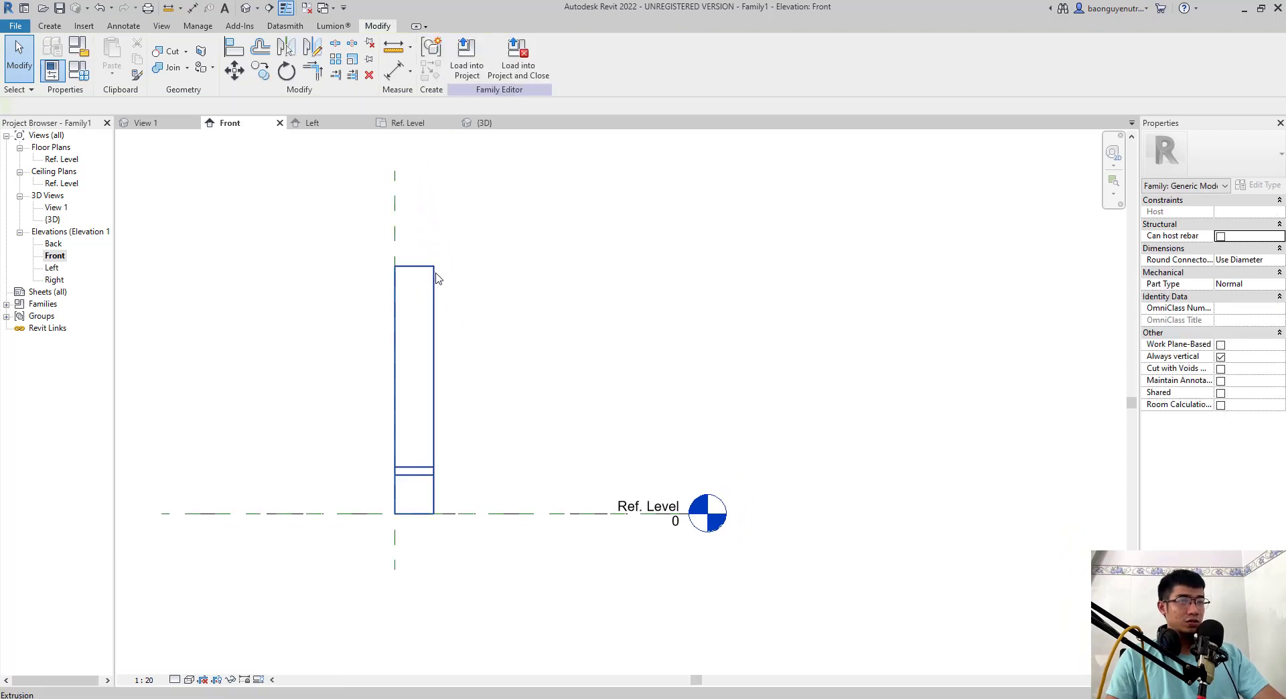
{"action": "left_click", "coordinate": [434, 278]}
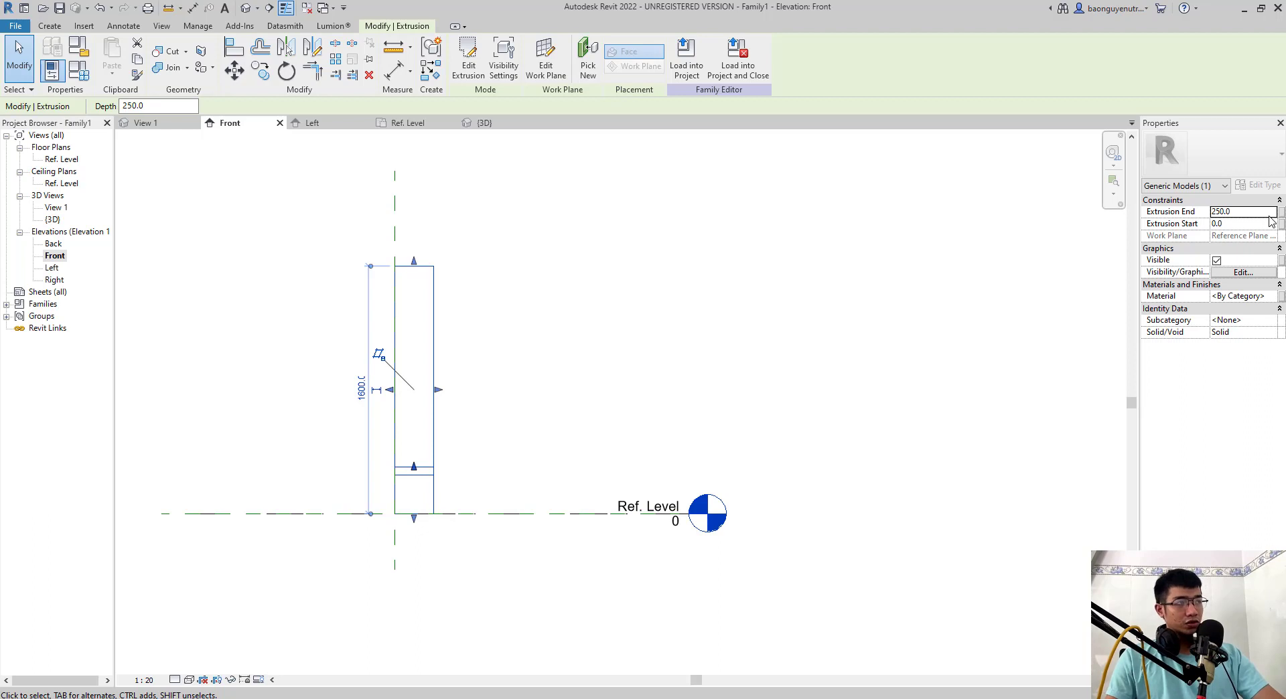
{"action": "left_click", "coordinate": [648, 302]}
{"action": "scroll", "coordinate": [577, 342], "scroll_direction": "down", "scroll_amount": 2}
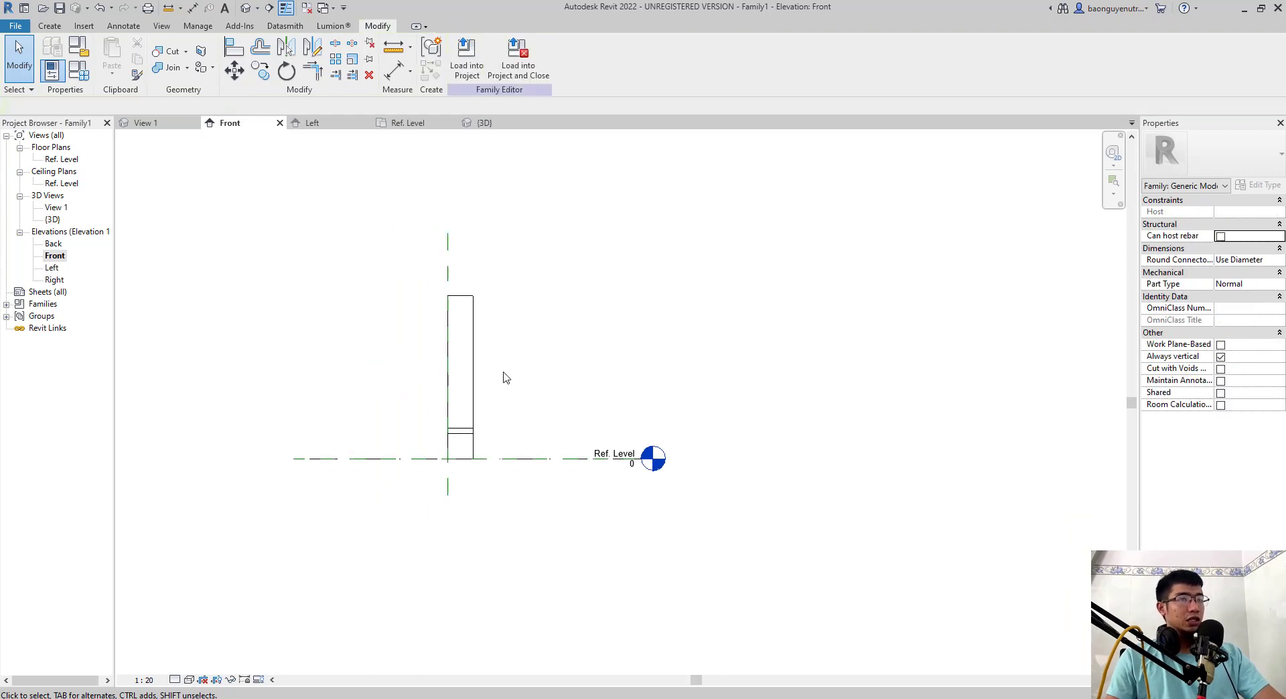
- Draw a vertical reference plane beyond the extrusion's free end, extending above and below the girder
{"action": "key", "text": "r"}
{"action": "key", "text": "p"}
{"action": "left_click", "coordinate": [513, 203]}
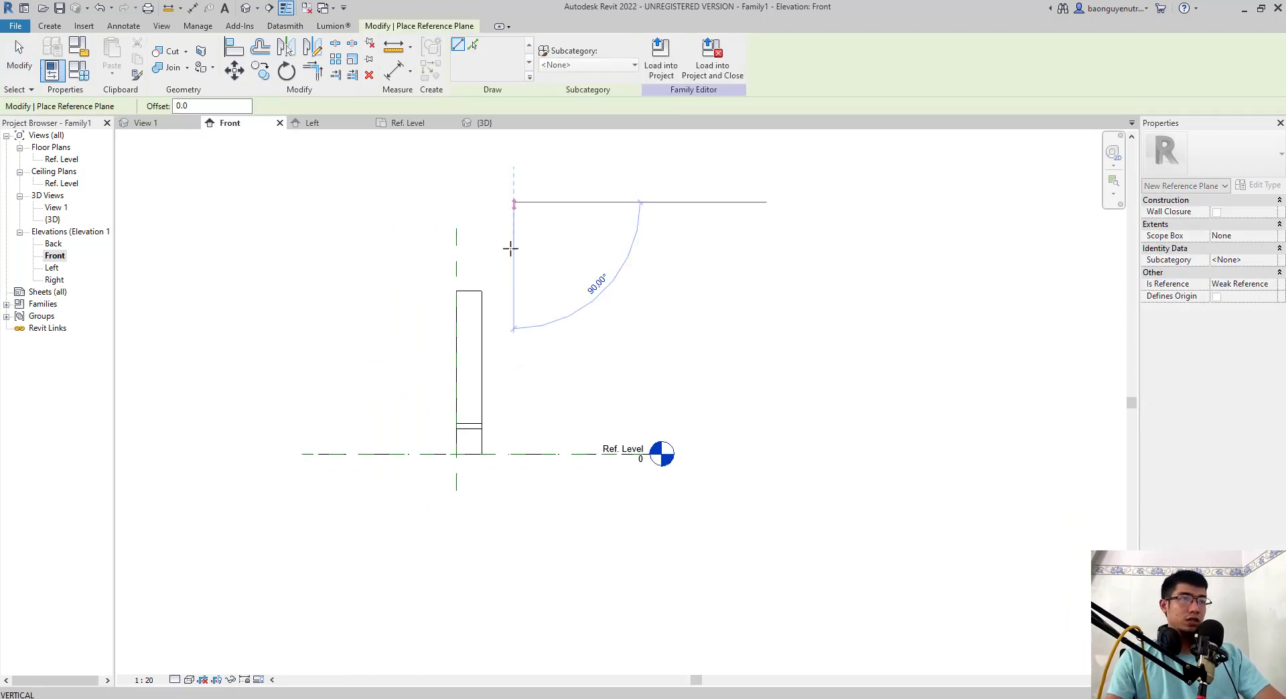
{"action": "left_click", "coordinate": [514, 554]}
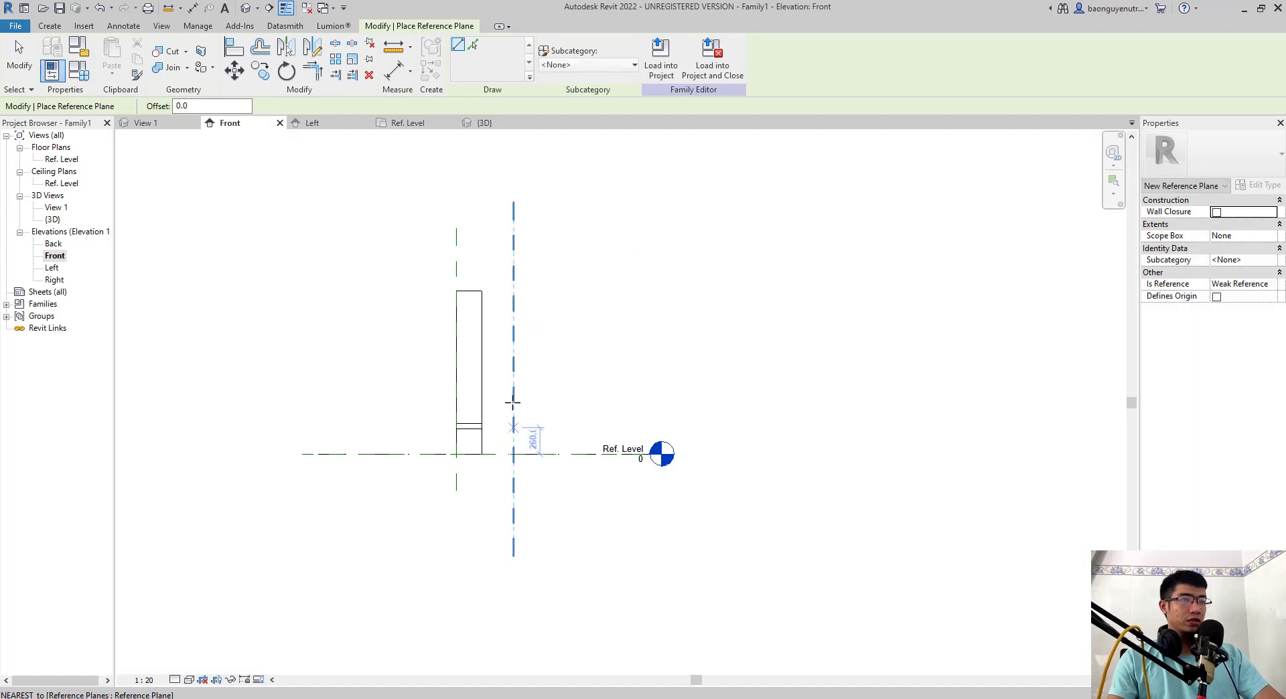
{"action": "key", "text": "Escape"}
{"action": "key", "text": "Escape"}
{"action": "middle_click_drag", "start_coordinate": [509, 489], "coordinate": [489, 547]}
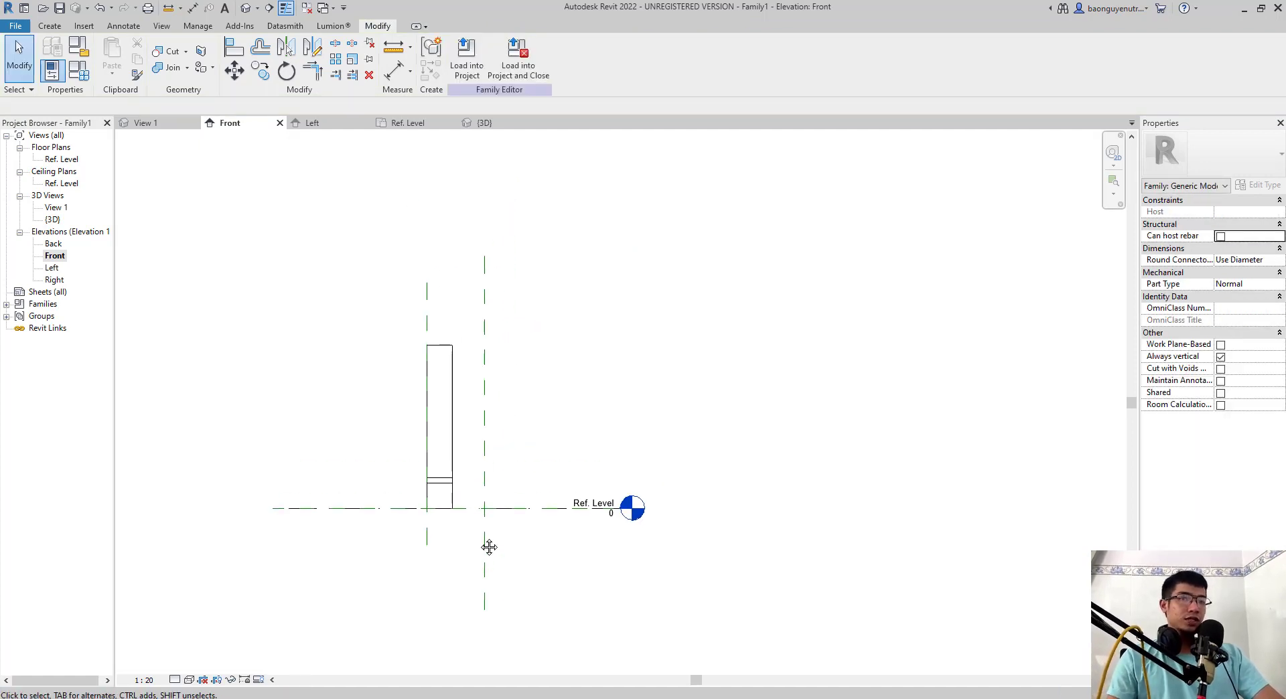
{"action": "scroll", "coordinate": [478, 537], "scroll_direction": "up", "scroll_amount": 2}
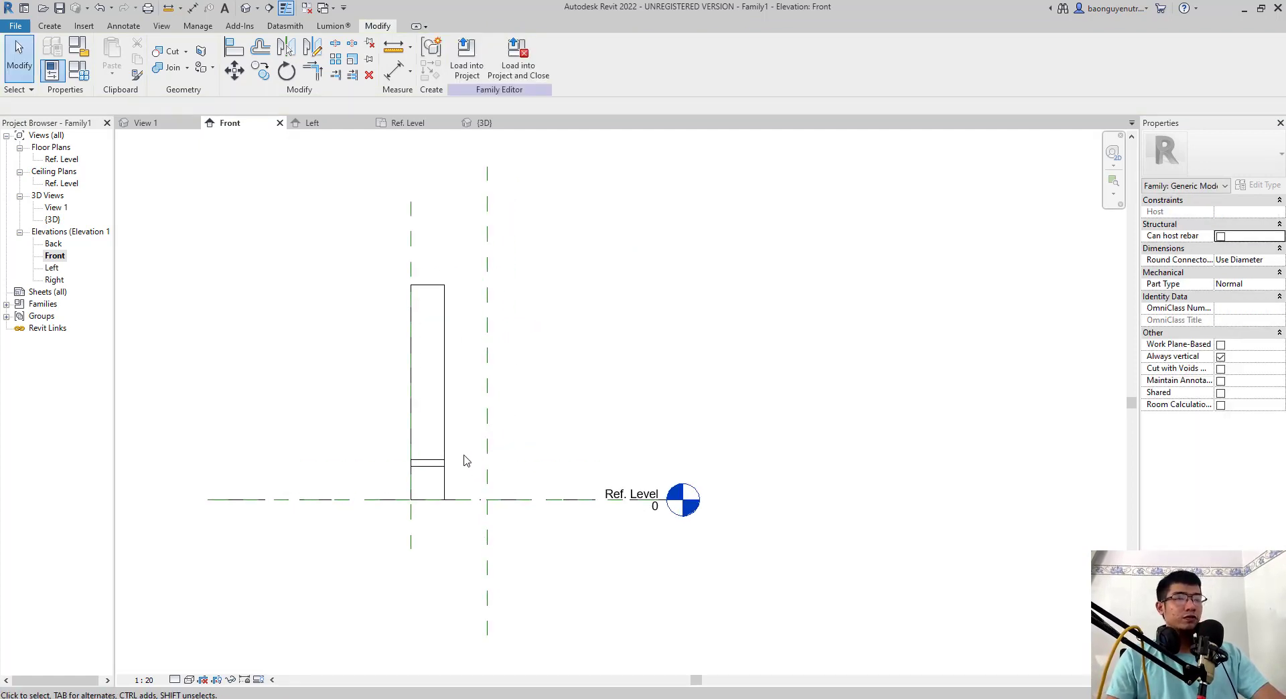
- Align the free end of the girder extrusion to the newly drawn vertical reference plane
{"action": "left_click", "coordinate": [488, 247]}
{"action": "left_click", "coordinate": [536, 312]}
{"action": "key", "text": "a"}
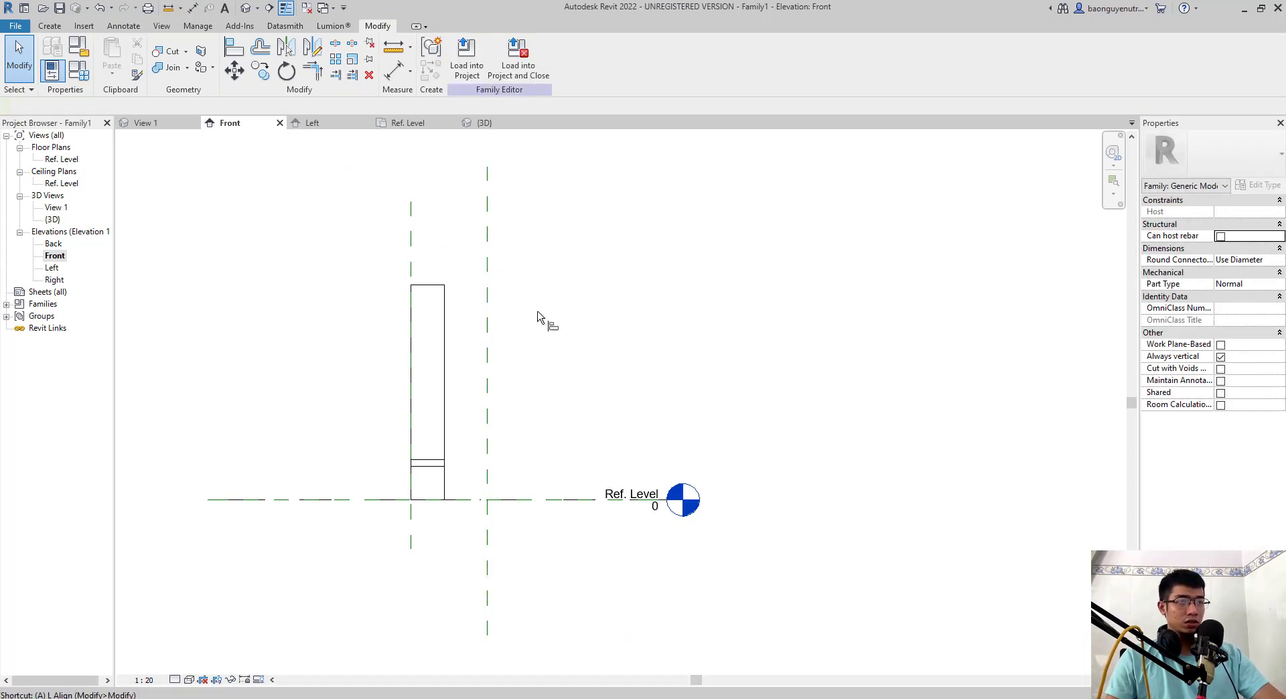
{"action": "key", "text": "l"}
{"action": "left_click", "coordinate": [488, 235]}
{"action": "left_click", "coordinate": [445, 353]}
{"action": "middle_click_drag", "start_coordinate": [559, 429], "coordinate": [537, 402]}
{"action": "key", "text": "Escape"}
- Add an aligned dimension above the girder between the two vertical reference planes at its ends
{"action": "middle_click_drag", "start_coordinate": [424, 274], "coordinate": [421, 327]}
{"action": "key", "text": "d"}
{"action": "key", "text": "i"}
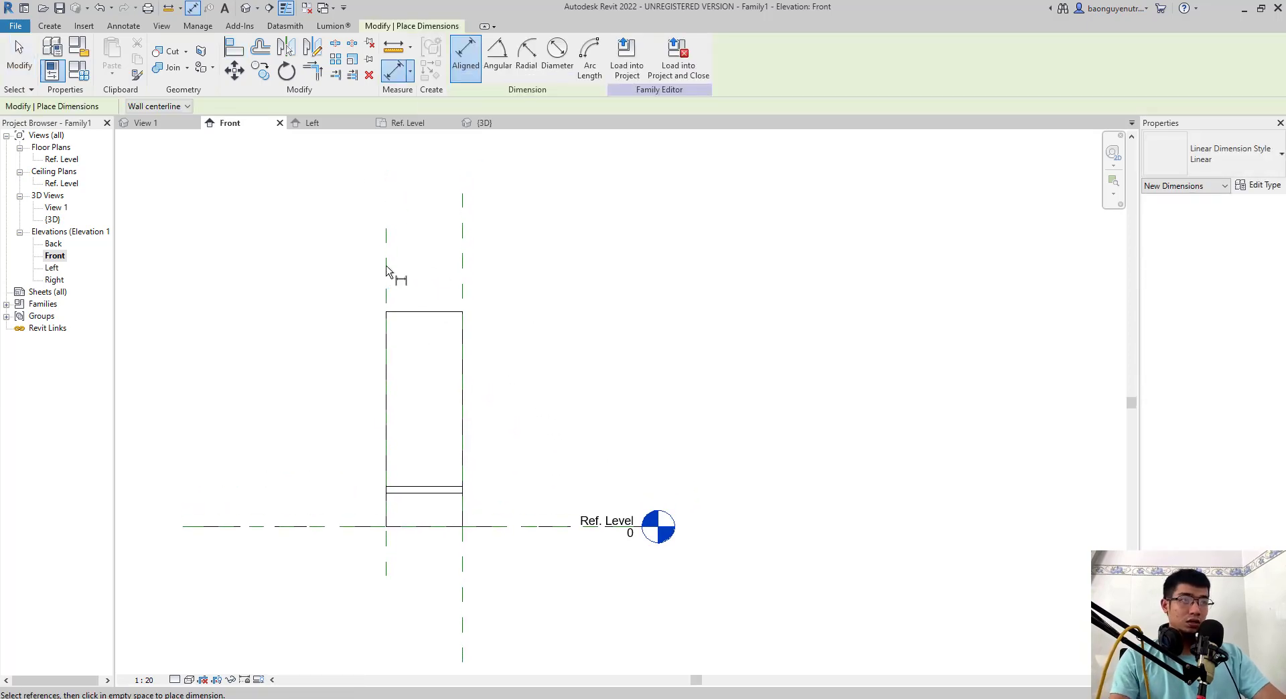
{"action": "left_click", "coordinate": [387, 270]}
{"action": "left_click", "coordinate": [462, 293]}
{"action": "left_click", "coordinate": [493, 265]}
{"action": "key", "text": "Escape"}
{"action": "key", "text": "Escape"}
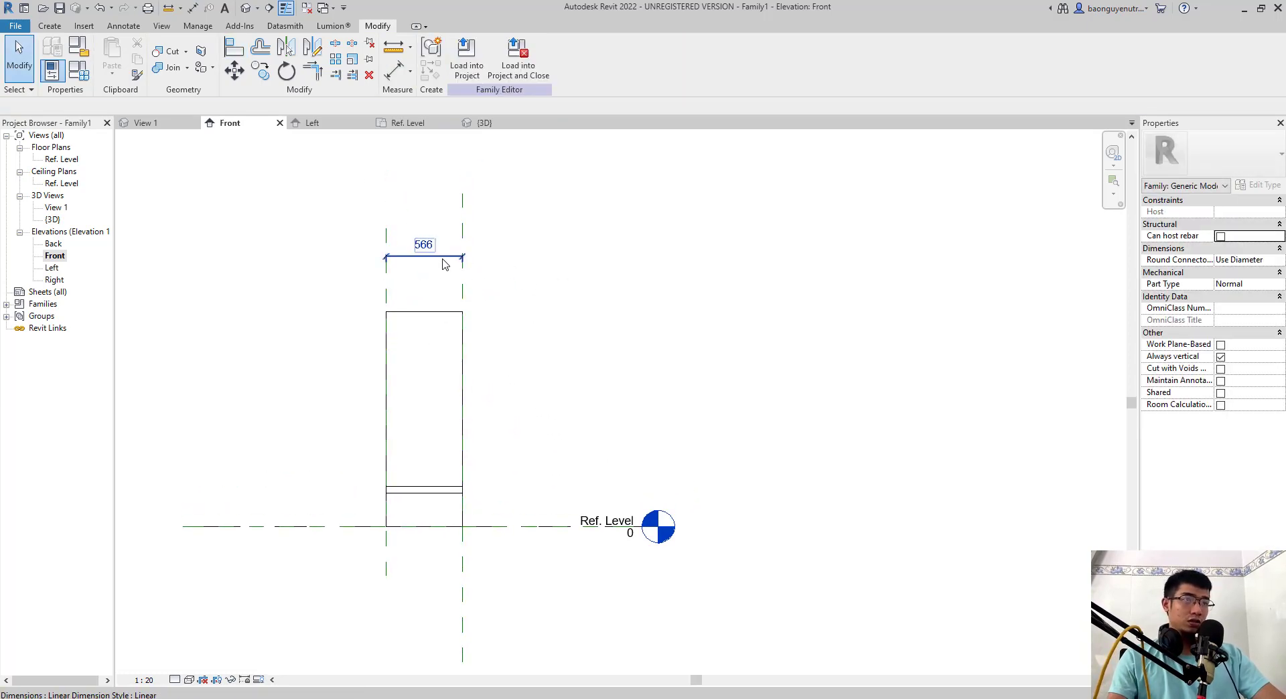
- Label the length dimension with a new family parameter named L1, set as an instance parameter
{"action": "left_click", "coordinate": [443, 263]}
{"action": "left_click", "coordinate": [594, 58]}
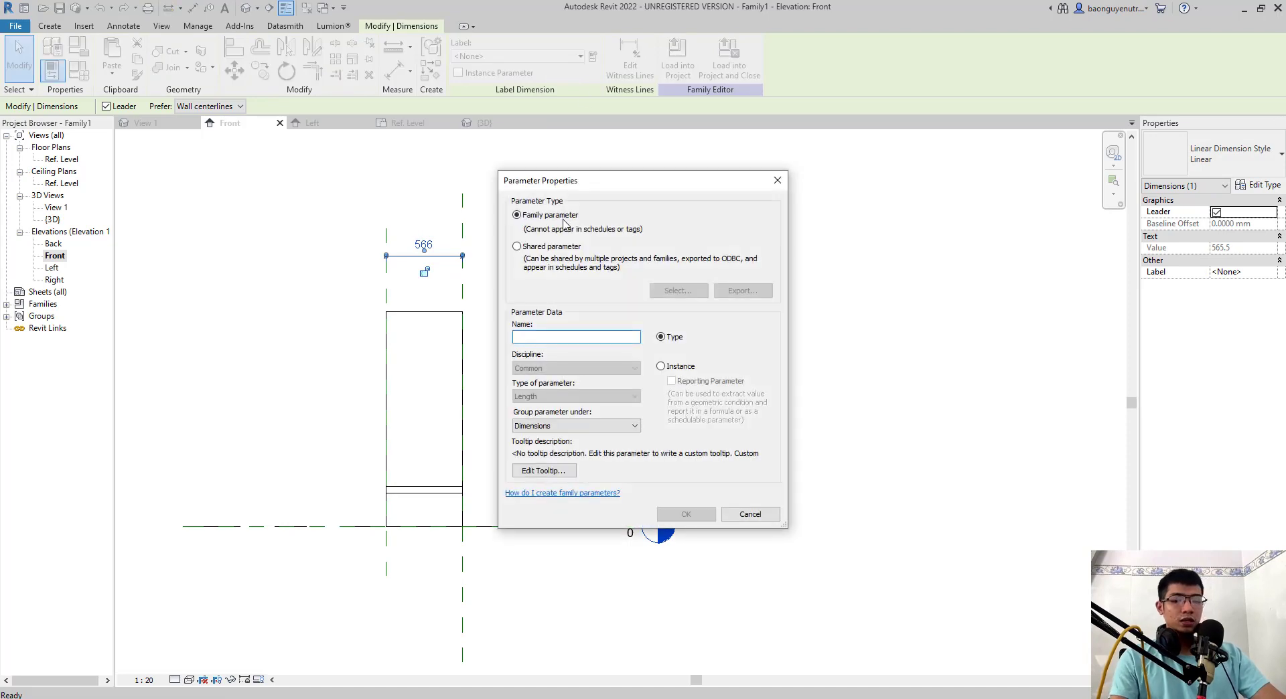
{"action": "type", "text": "L1"}
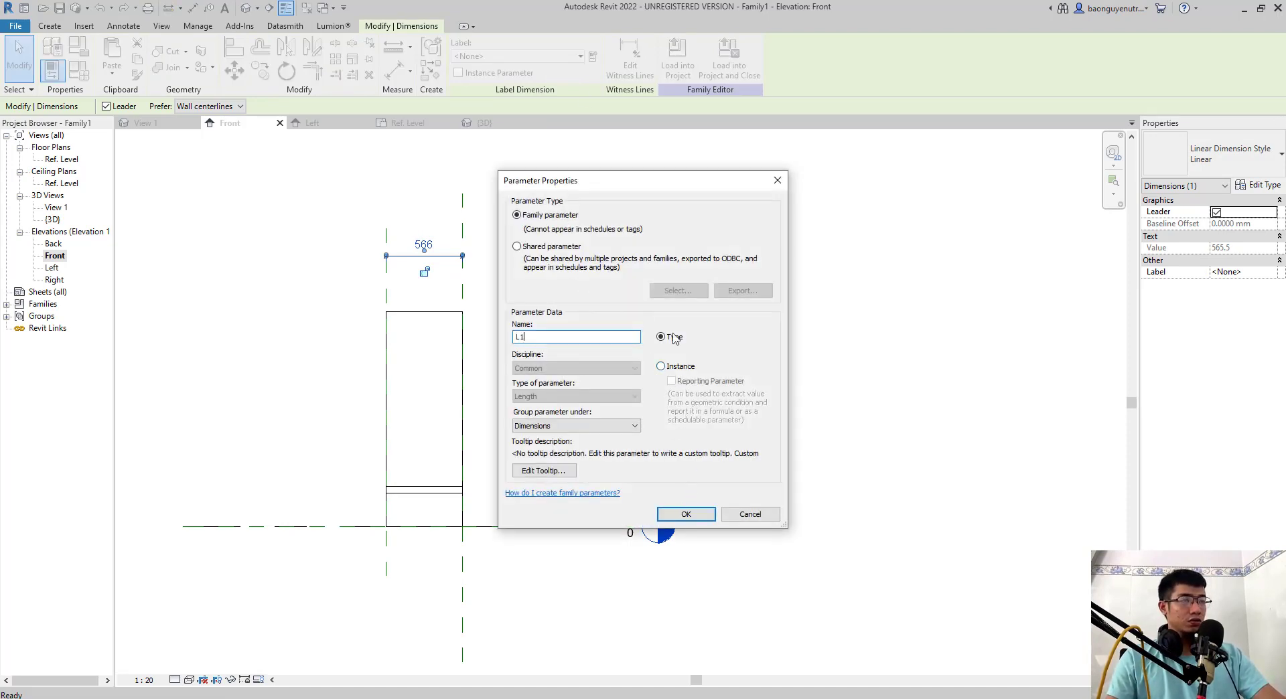
{"action": "left_click", "coordinate": [670, 370]}
{"action": "left_click", "coordinate": [686, 515]}
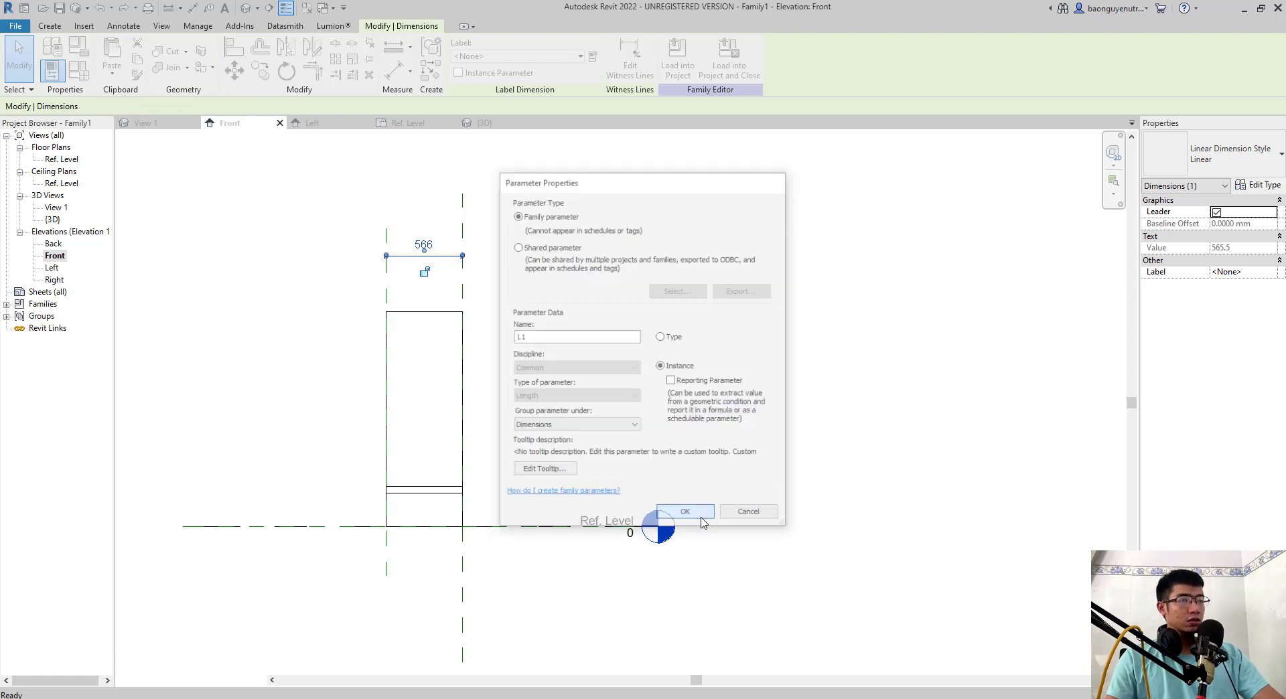
{"action": "left_click", "coordinate": [589, 388]}
- Import the CAD drawing MCN 2-2 into the Left elevation
{"action": "scroll", "coordinate": [533, 378], "scroll_direction": "down", "scroll_amount": 1}
{"action": "mouse_move", "coordinate": [542, 358]}
{"action": "middle_mouse_down"}
{"action": "mouse_move", "coordinate": [534, 376]}
{"action": "mouse_move", "coordinate": [501, 348]}
{"action": "mouse_move", "coordinate": [379, 348]}
{"action": "middle_mouse_up"}
{"action": "scroll", "coordinate": [497, 343], "scroll_direction": "up", "scroll_amount": 1}
{"action": "scroll", "coordinate": [505, 367], "scroll_direction": "down", "scroll_amount": 1}
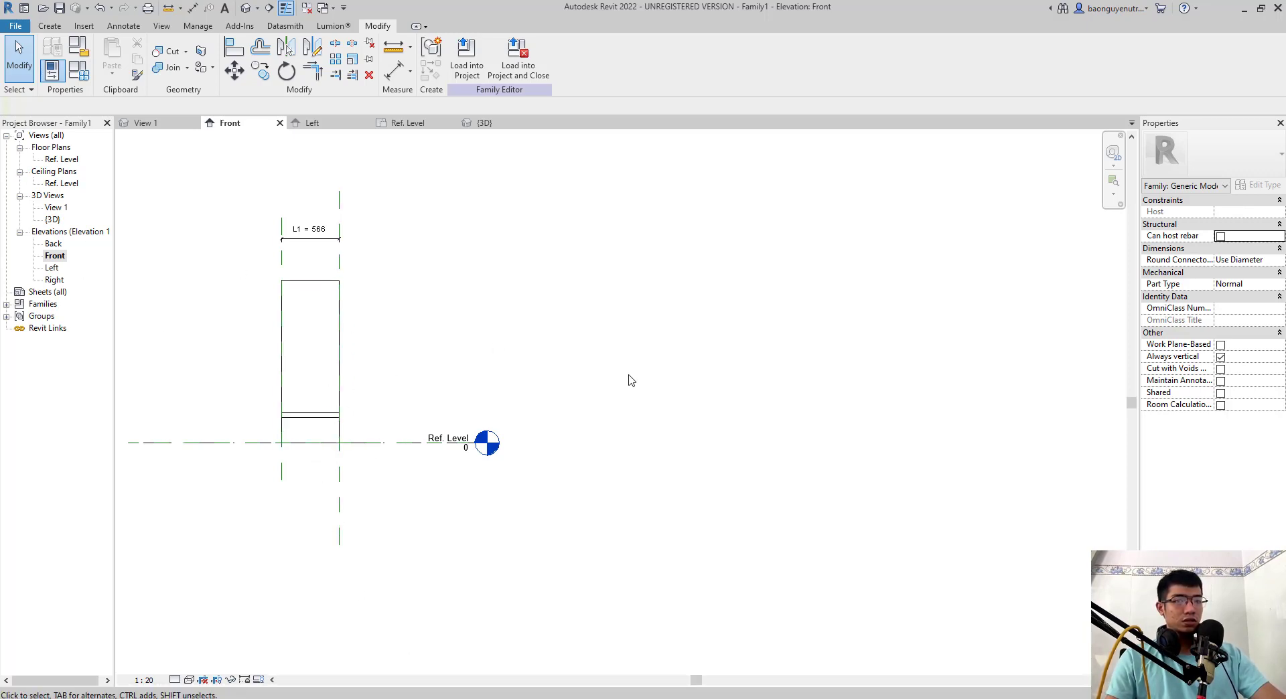
{"action": "double_click", "coordinate": [49, 269]}
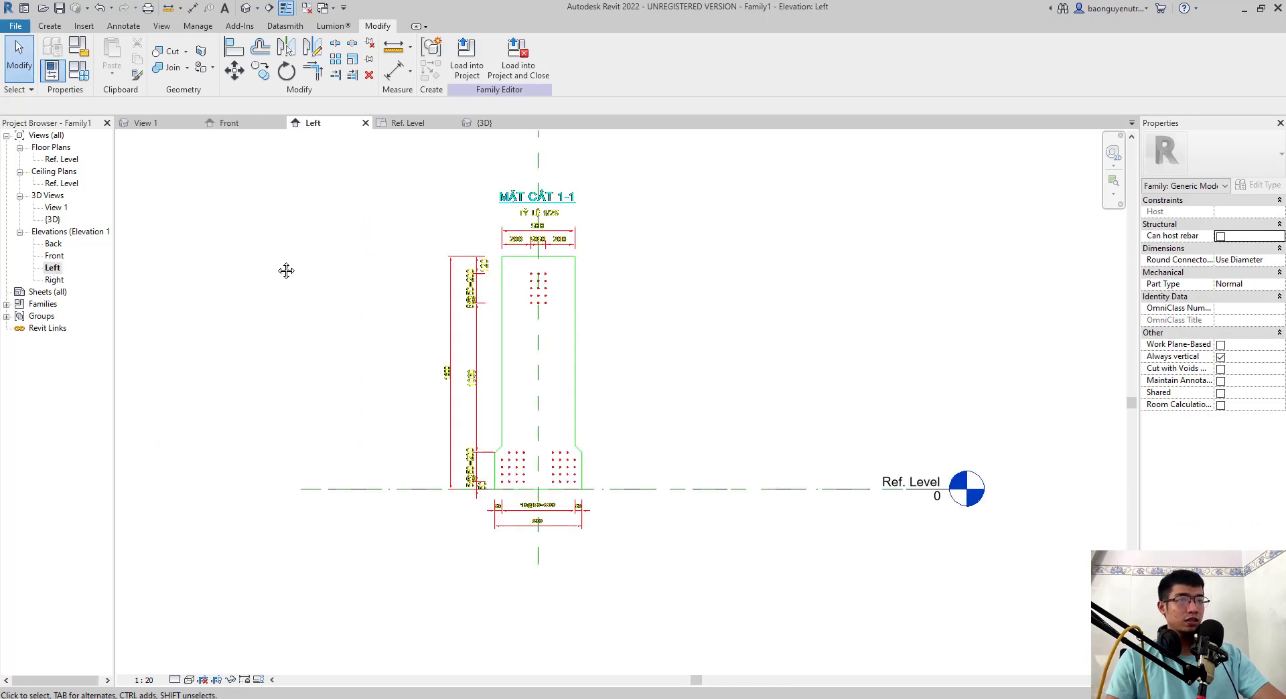
{"action": "left_click", "coordinate": [90, 28]}
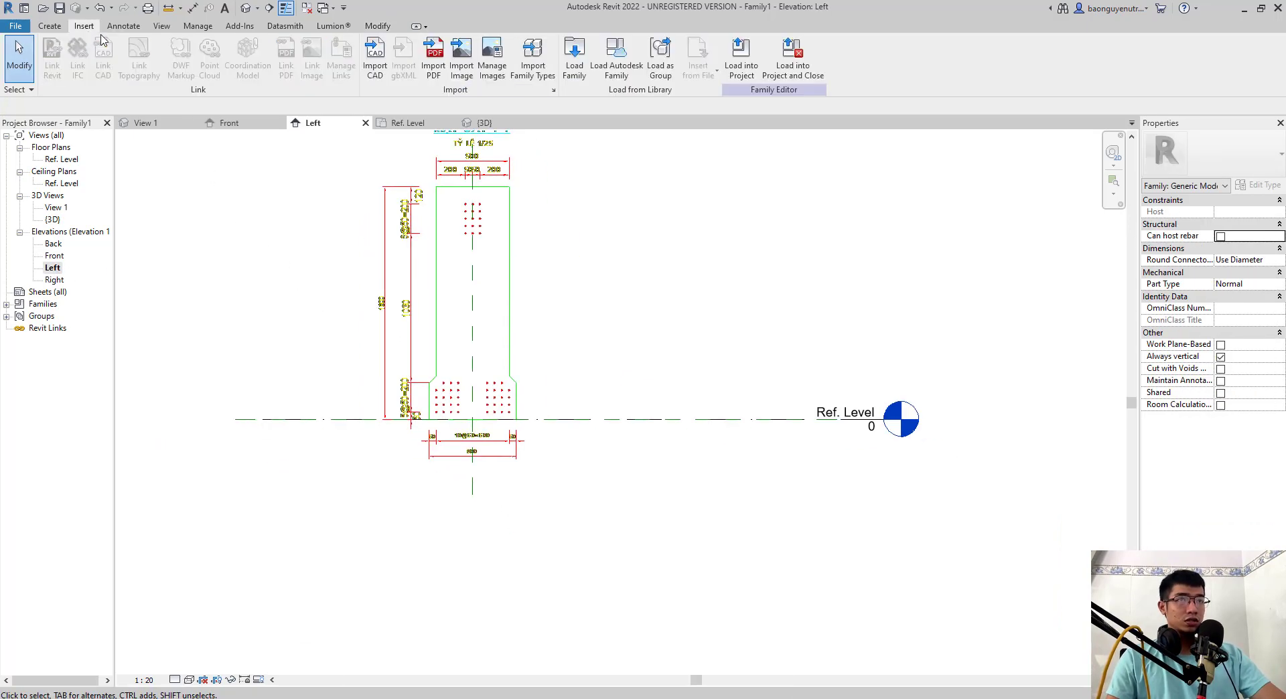
{"action": "left_click", "coordinate": [374, 56]}
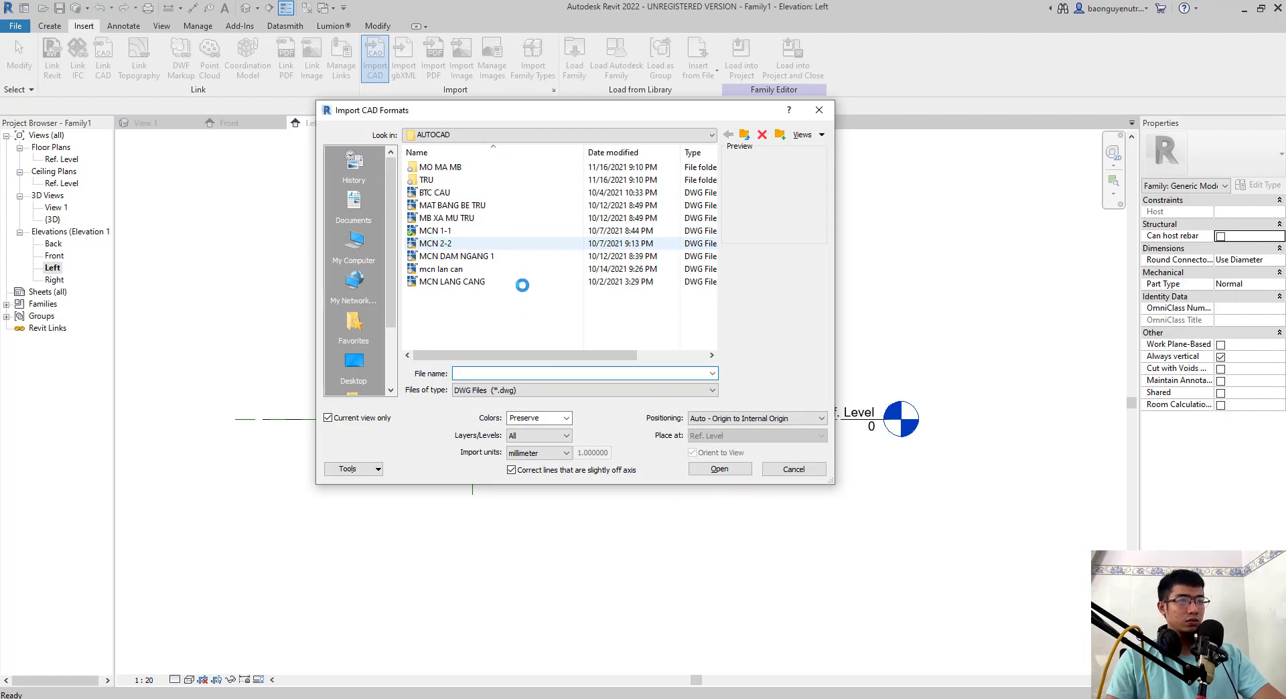
{"action": "double_click", "coordinate": [473, 241]}
- Begin a solid blend and pick the left outer side, left chamfer and left bottom-flange side of the full section as base boundary lines
{"action": "scroll", "coordinate": [481, 408], "scroll_direction": "up", "scroll_amount": 4}
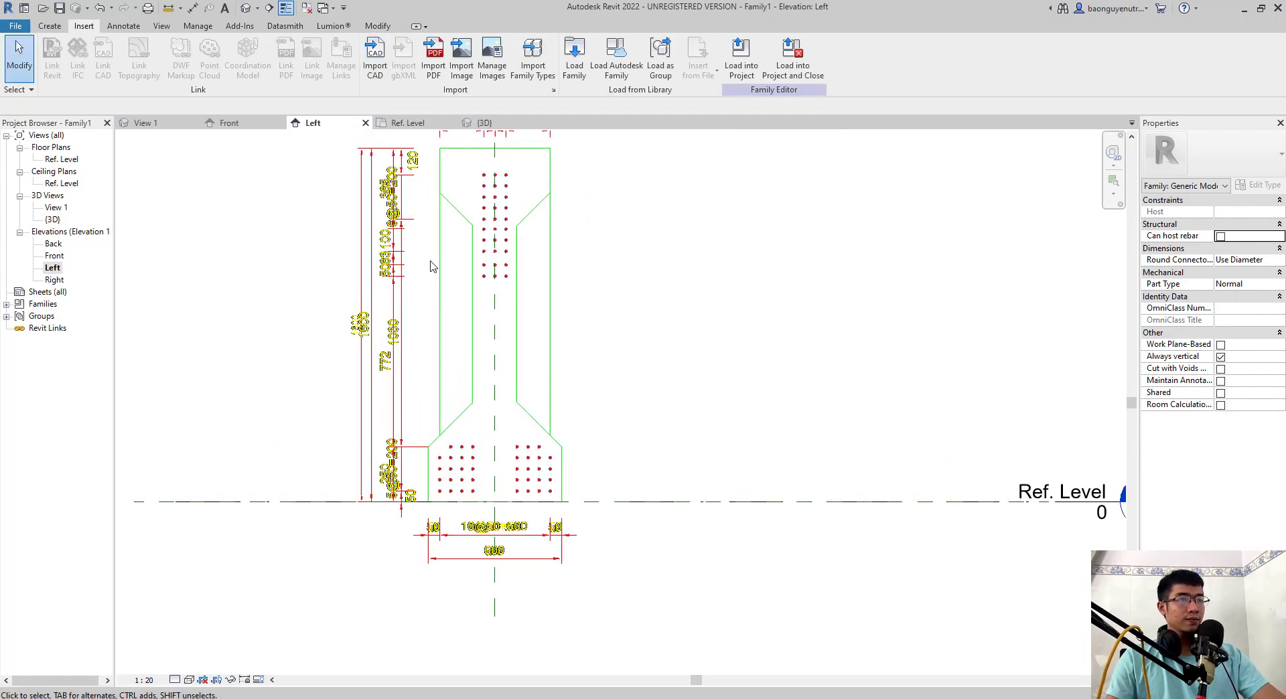
{"action": "scroll", "coordinate": [469, 409], "scroll_direction": "up", "scroll_amount": 2}
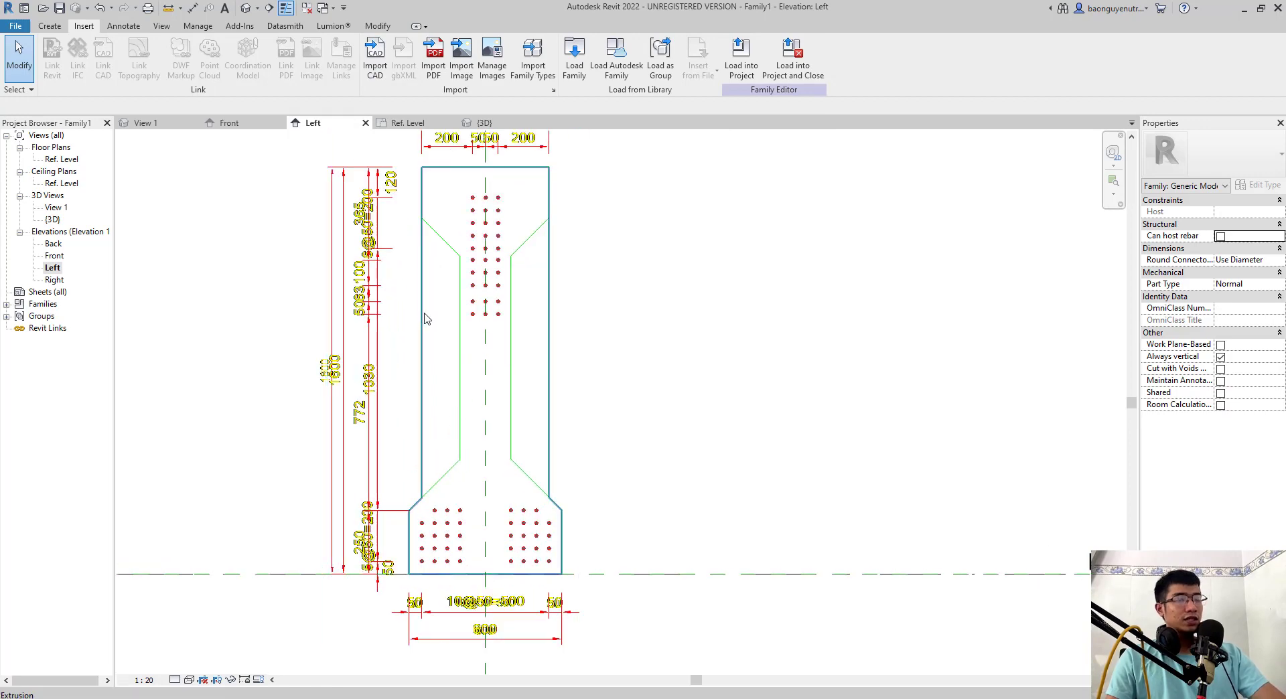
{"action": "middle_click_drag", "start_coordinate": [428, 317], "coordinate": [435, 325]}
{"action": "scroll", "coordinate": [448, 251], "scroll_direction": "down", "scroll_amount": 1}
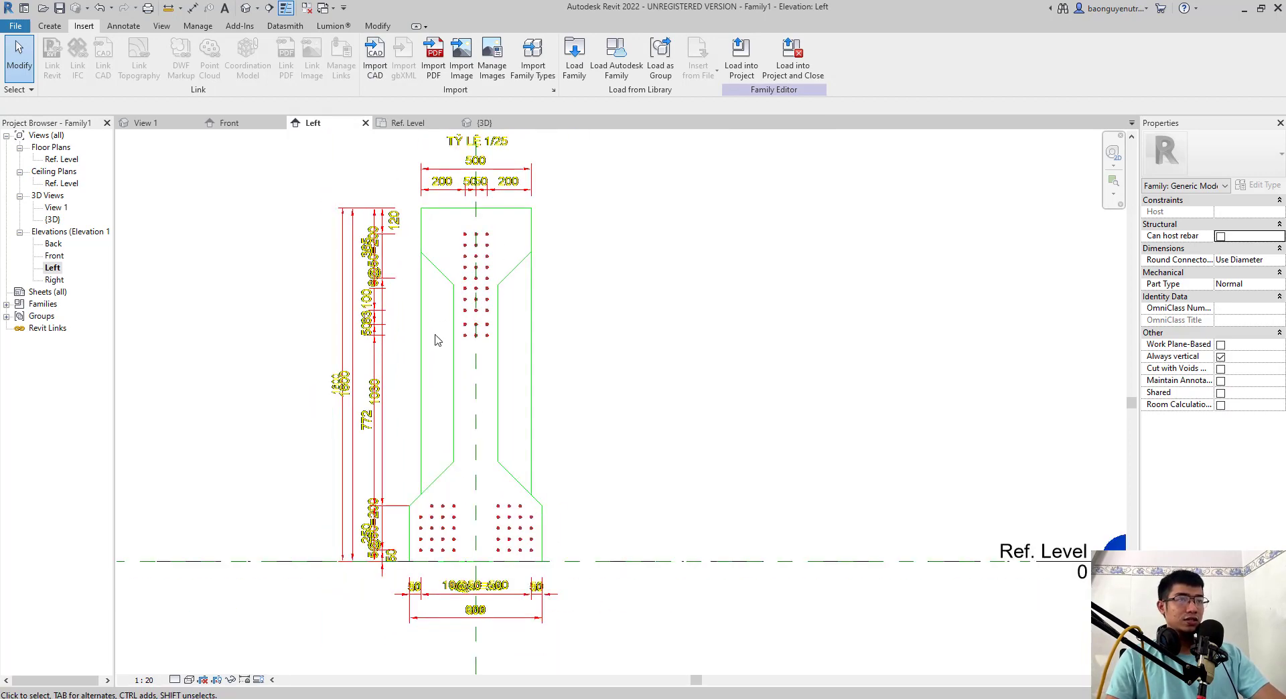
{"action": "middle_click_drag", "start_coordinate": [416, 289], "coordinate": [416, 294]}
{"action": "middle_click_drag", "start_coordinate": [455, 457], "coordinate": [472, 482]}
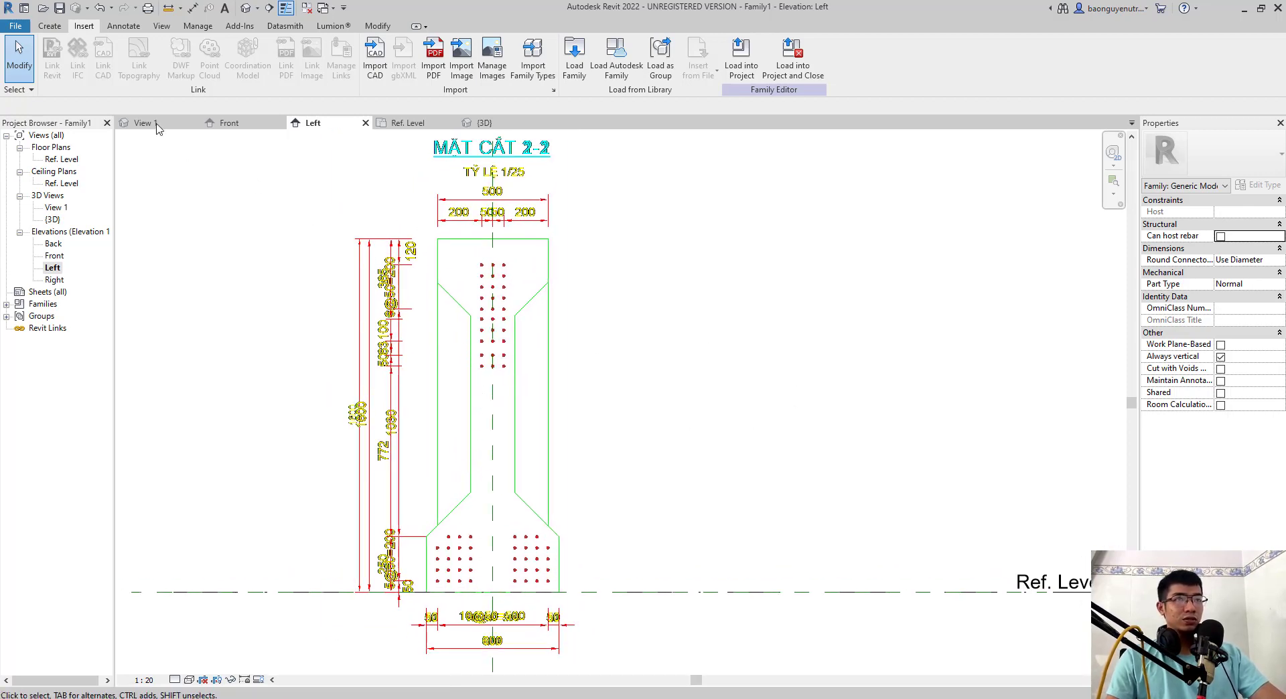
{"action": "left_click", "coordinate": [49, 25]}
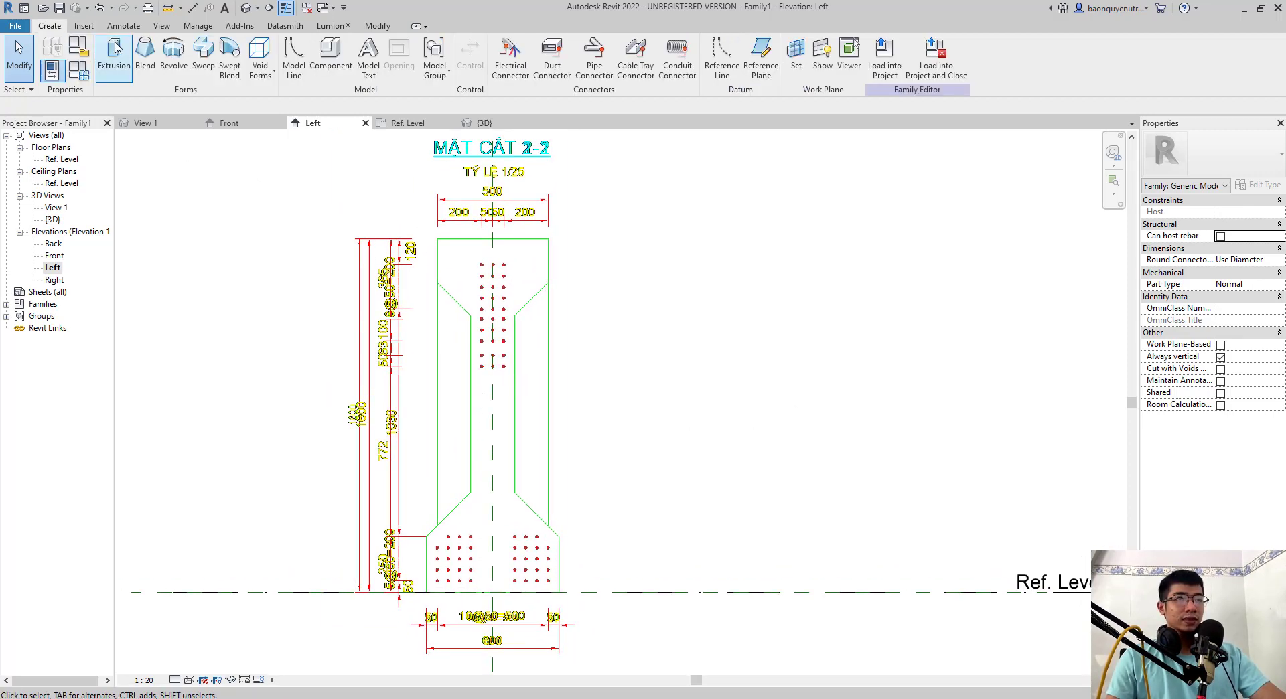
{"action": "left_click", "coordinate": [145, 59]}
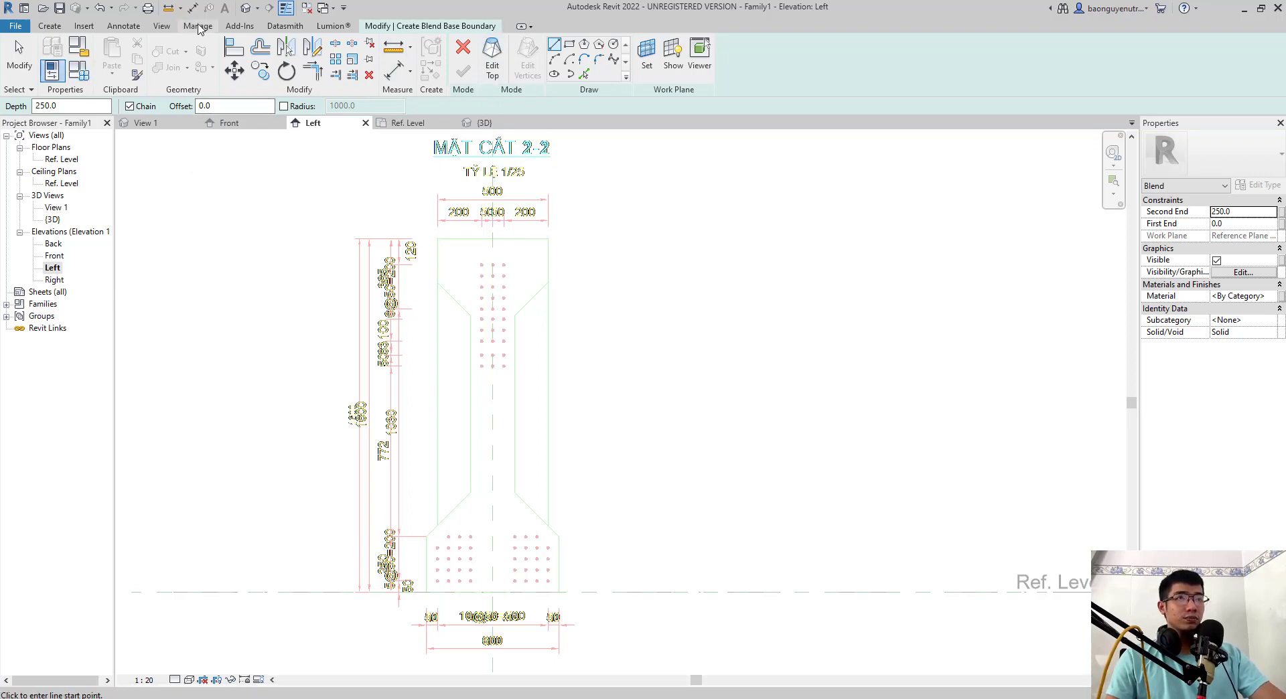
{"action": "left_click", "coordinate": [61, 26]}
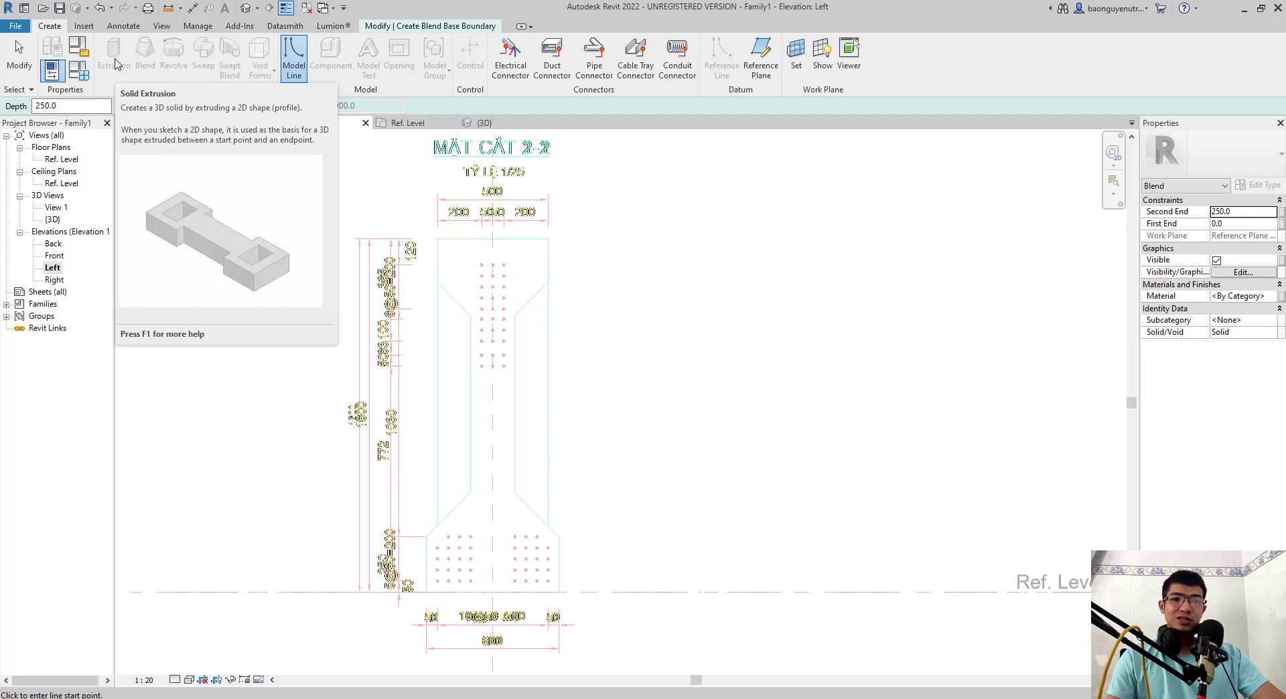
{"action": "key", "text": "Escape"}
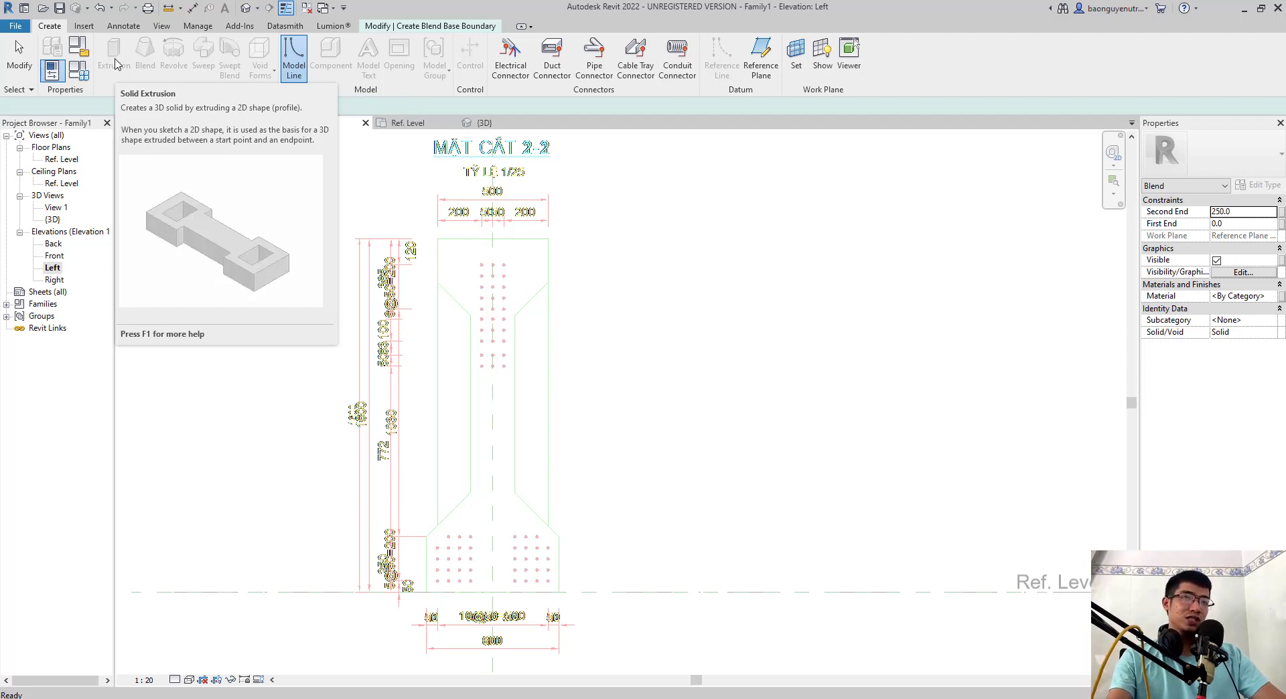
{"action": "left_click", "coordinate": [582, 74]}
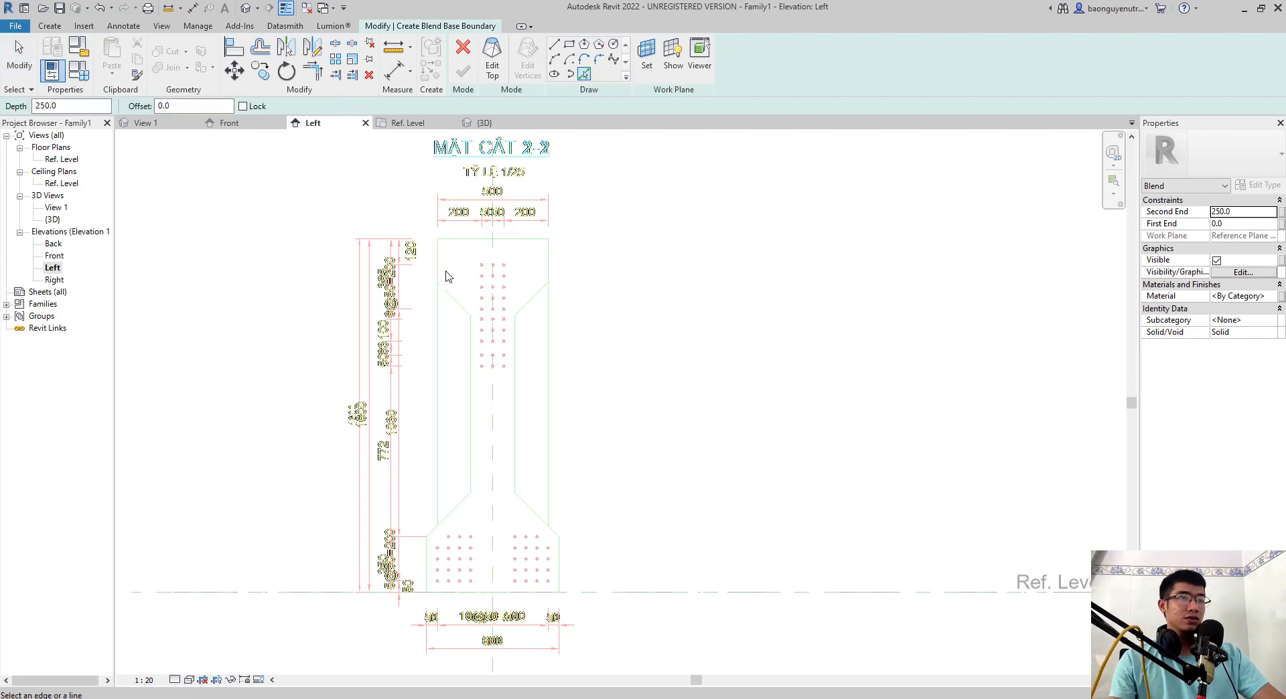
{"action": "left_click", "coordinate": [438, 309]}
{"action": "scroll", "coordinate": [426, 523], "scroll_direction": "up", "scroll_amount": 3}
{"action": "left_click", "coordinate": [435, 549]}
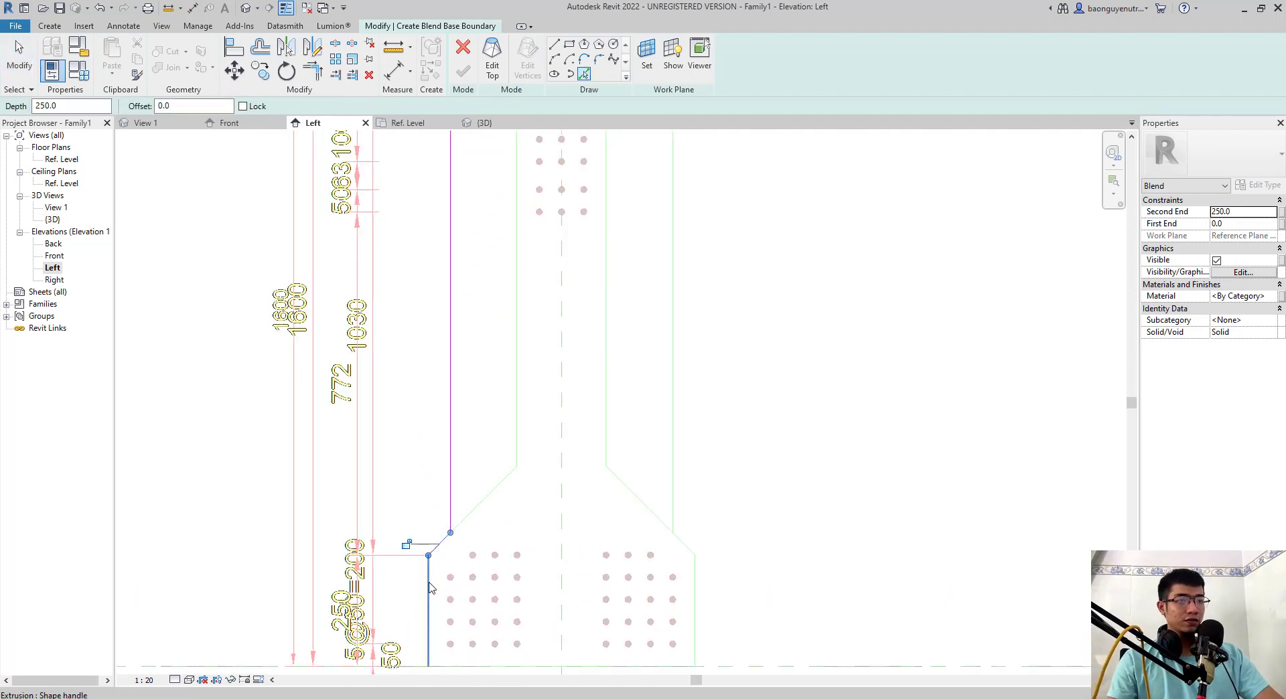
{"action": "left_click", "coordinate": [430, 587]}
- Complete the blend's base boundary by picking the bottom edge, right flange side, right chamfer, right outer side and top edge
{"action": "middle_click_drag", "start_coordinate": [471, 567], "coordinate": [440, 469]}
{"action": "left_click", "coordinate": [499, 570]}
{"action": "left_click", "coordinate": [664, 493]}
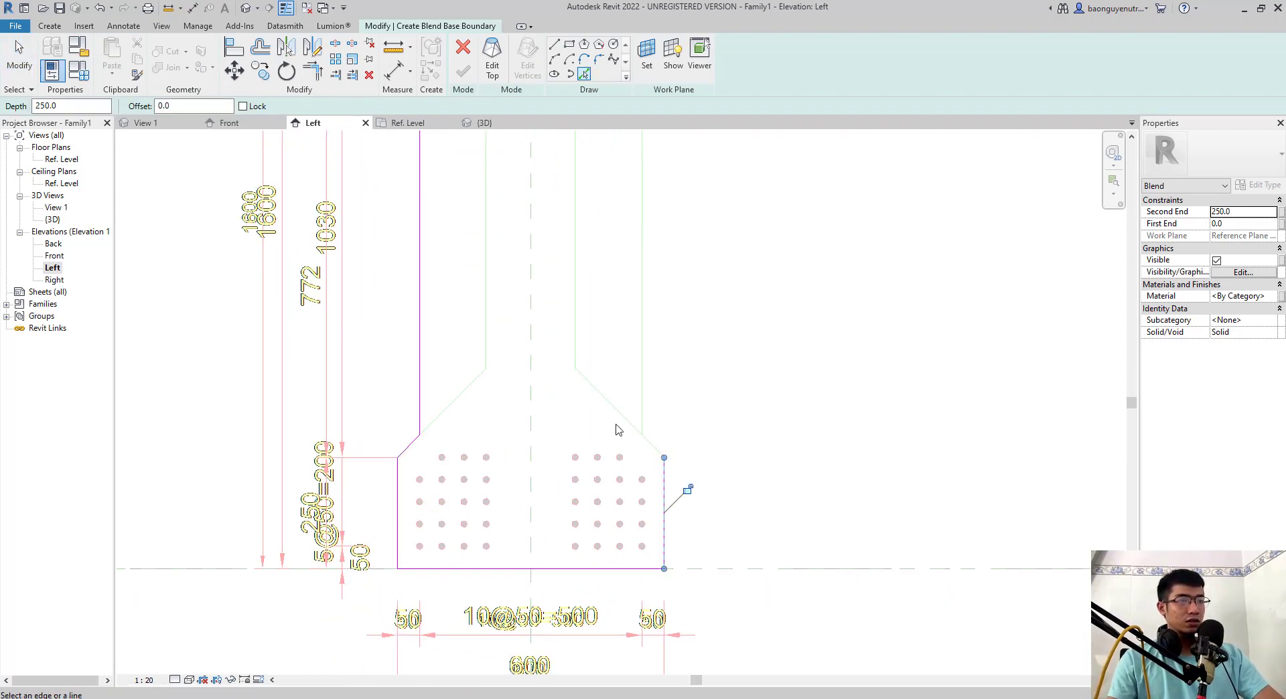
{"action": "left_click", "coordinate": [641, 418]}
{"action": "scroll", "coordinate": [612, 323], "scroll_direction": "down", "scroll_amount": 2}
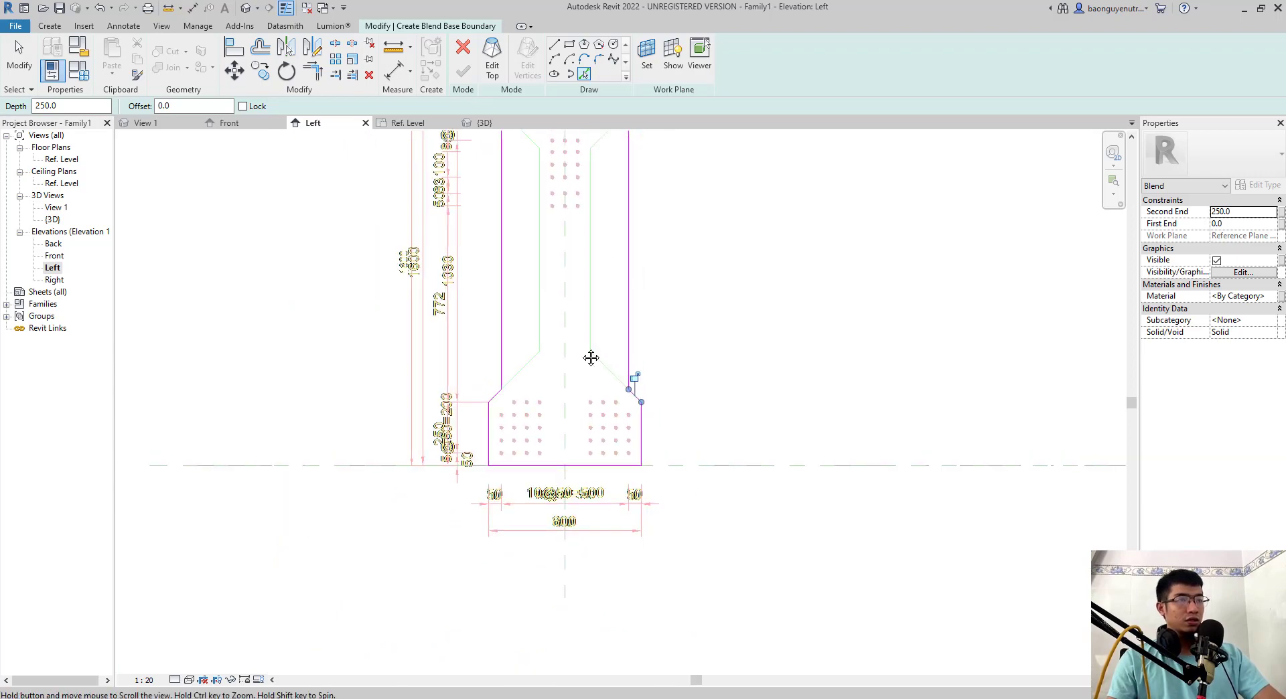
{"action": "middle_click_drag", "start_coordinate": [591, 359], "coordinate": [548, 635]}
{"action": "left_click", "coordinate": [534, 335]}
{"action": "middle_click_drag", "start_coordinate": [533, 452], "coordinate": [546, 373]}
{"action": "scroll", "coordinate": [546, 373], "scroll_direction": "down", "scroll_amount": 1}
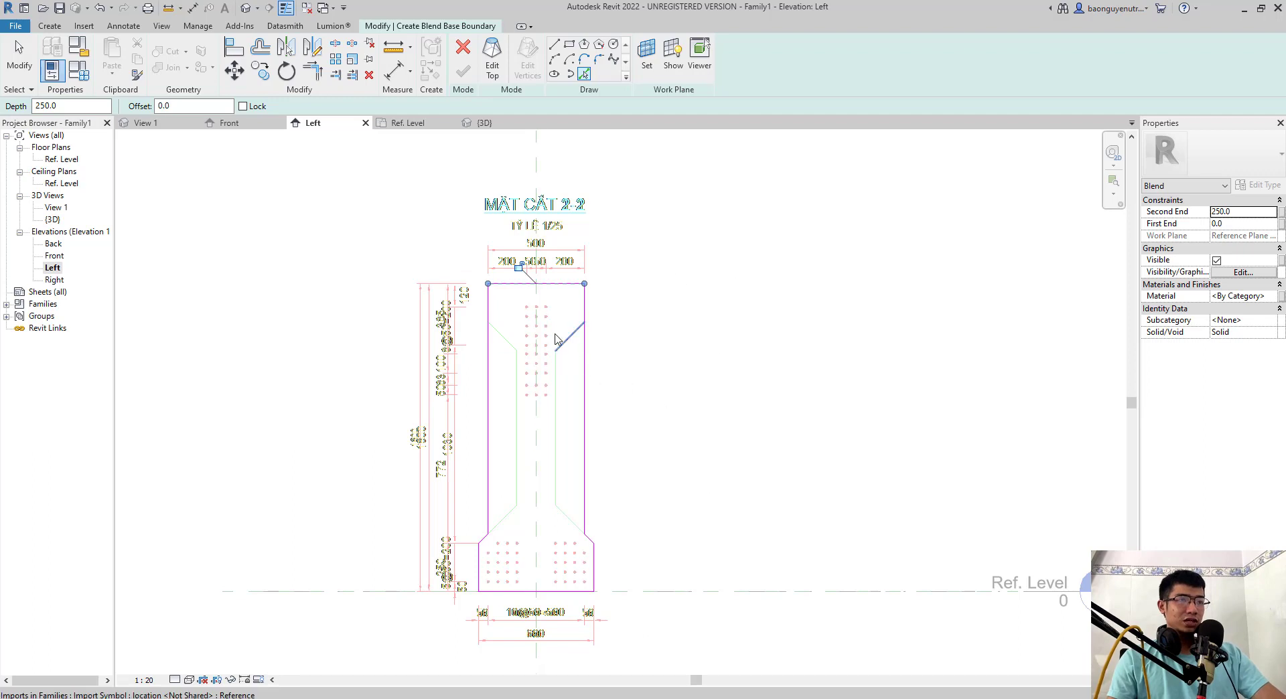
- Switch to the blend's top boundary and pick the section's top edge, both outer sides and both upper haunch lines
{"action": "left_click", "coordinate": [492, 59]}
{"action": "left_click", "coordinate": [504, 334]}
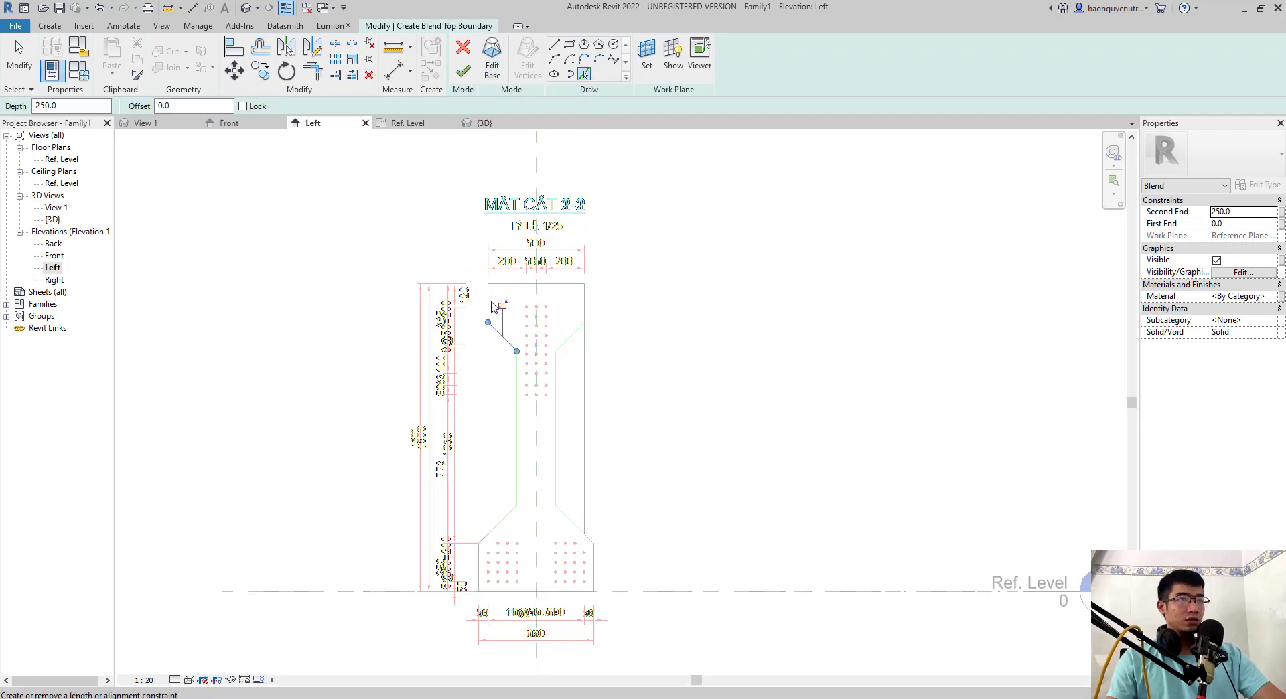
{"action": "left_click", "coordinate": [489, 310]}
{"action": "left_click", "coordinate": [512, 286]}
{"action": "left_click", "coordinate": [584, 314]}
{"action": "left_click", "coordinate": [572, 335]}
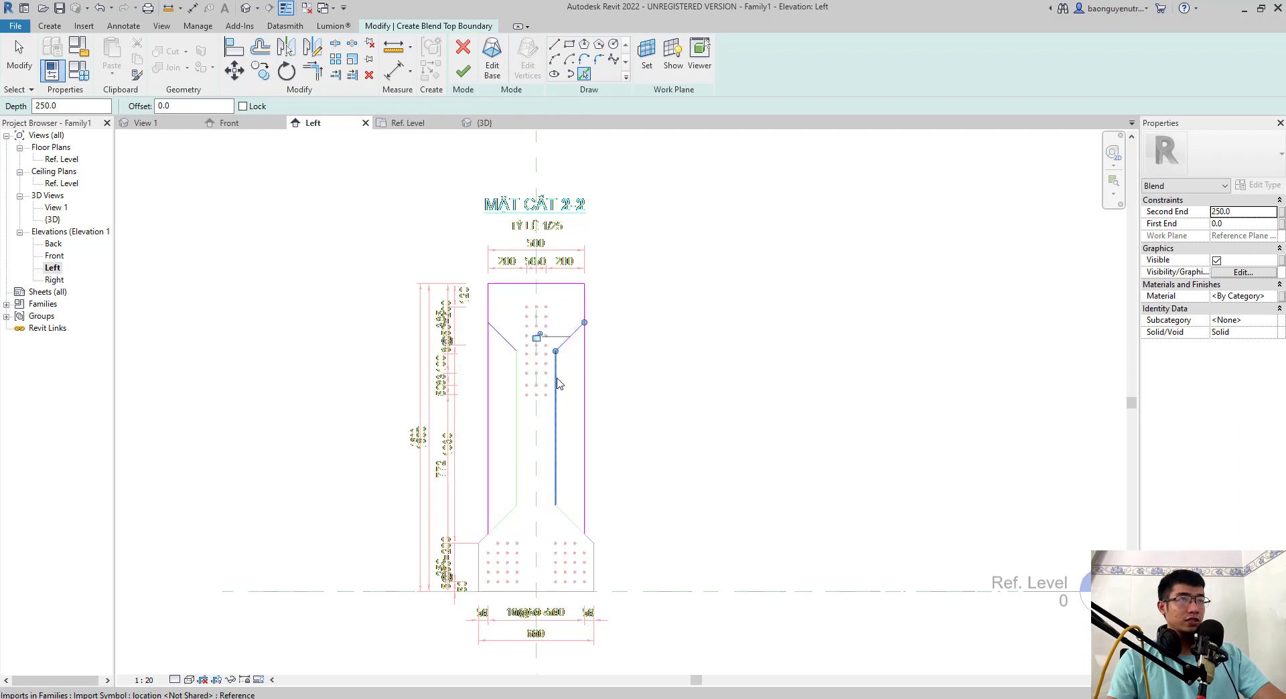
- Pick both web sides, the lower haunch lines and the bottom flange outline for the blend's top boundary
{"action": "left_click", "coordinate": [555, 402]}
{"action": "left_click", "coordinate": [516, 463]}
{"action": "left_click", "coordinate": [497, 524]}
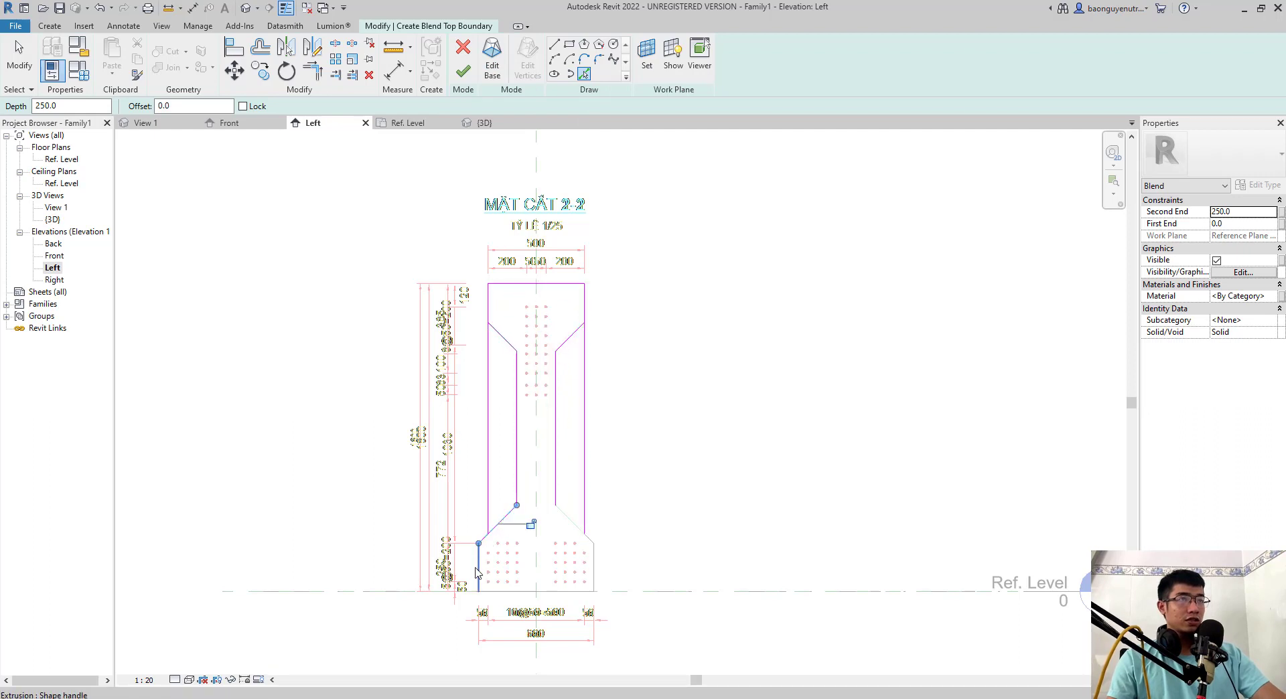
{"action": "left_click", "coordinate": [478, 567]}
{"action": "left_click", "coordinate": [519, 591]}
{"action": "left_click", "coordinate": [573, 525]}
- Try to trim the lower right haunch line against the upper right haunch line, and undo the trim
{"action": "key", "text": "Escape"}
{"action": "key", "text": "t"}
{"action": "key", "text": "r"}
{"action": "left_click", "coordinate": [575, 526]}
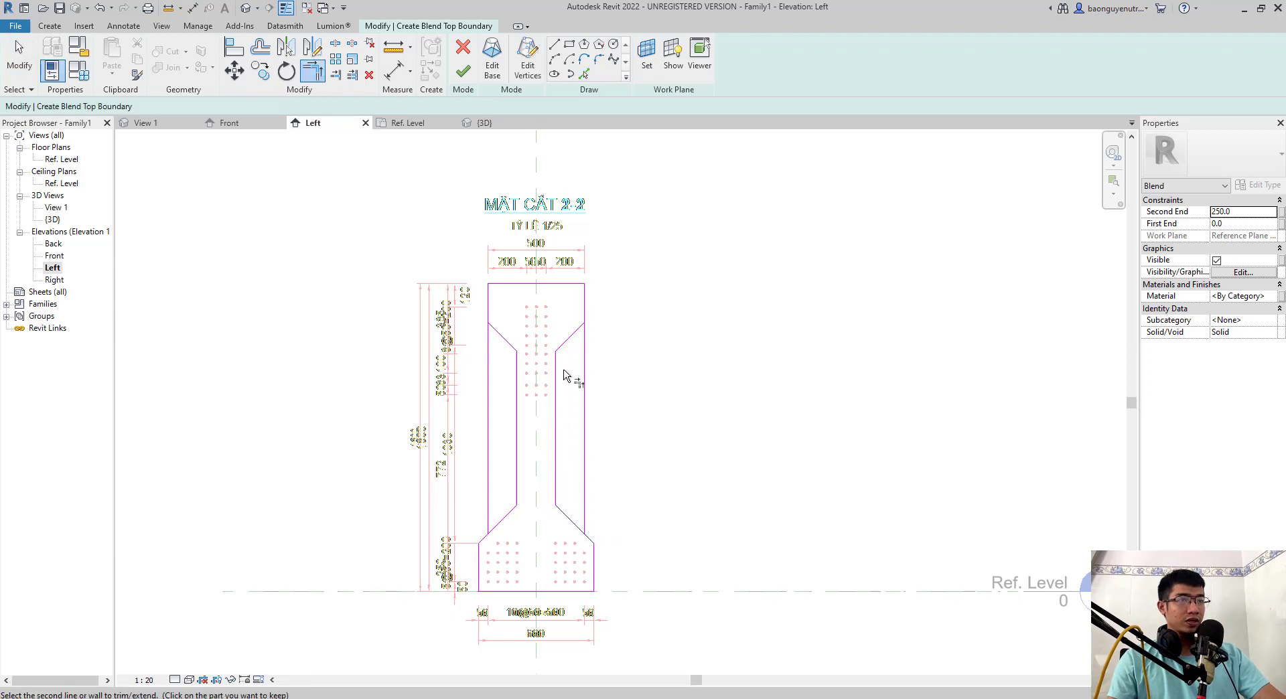
{"action": "left_click", "coordinate": [580, 327]}
{"action": "key", "text": "ctrl+z"}
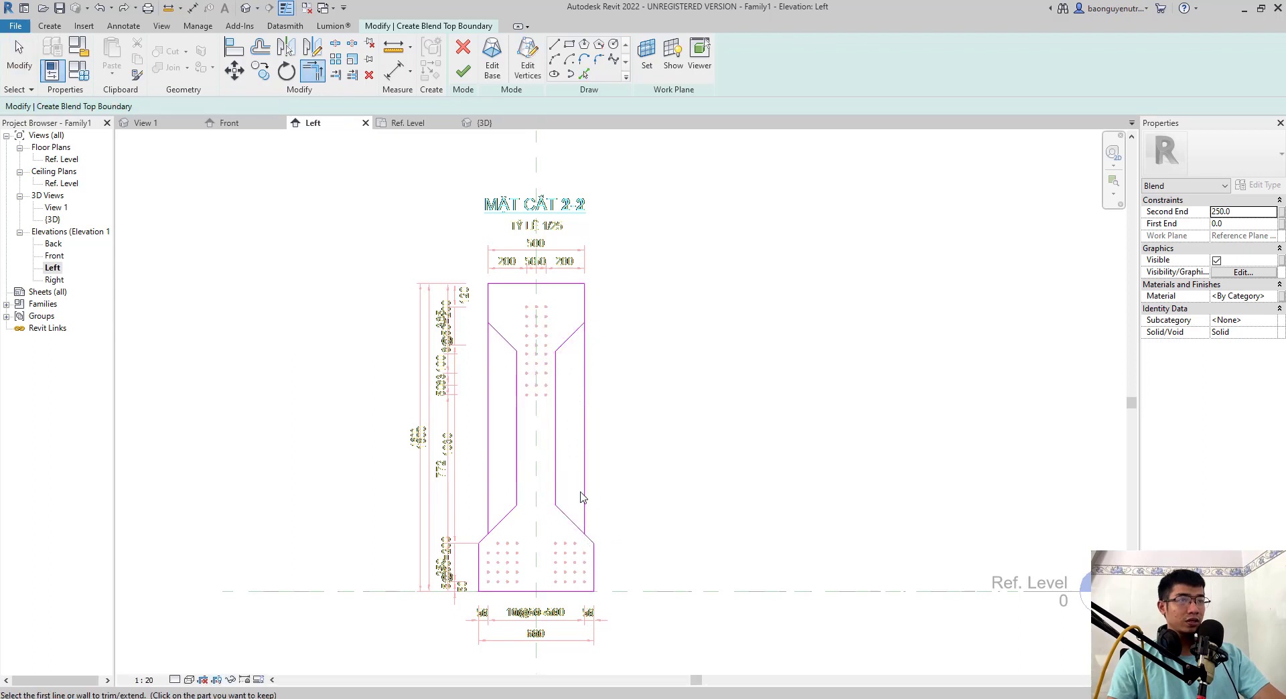
{"action": "key", "text": "Escape"}
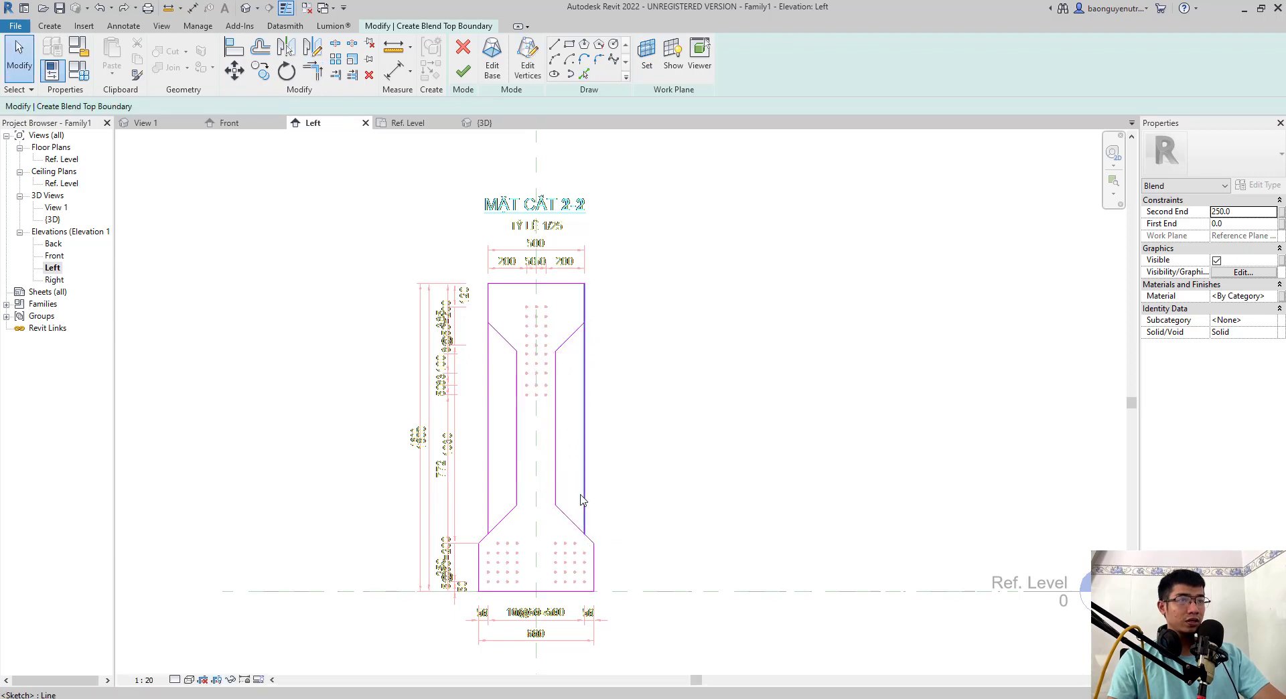
- Split both outer side lines of the top boundary sketch partway down and delete the lower segment of the left one
{"action": "key", "text": "l"}
{"action": "left_click", "coordinate": [585, 404]}
{"action": "key", "text": "Escape"}
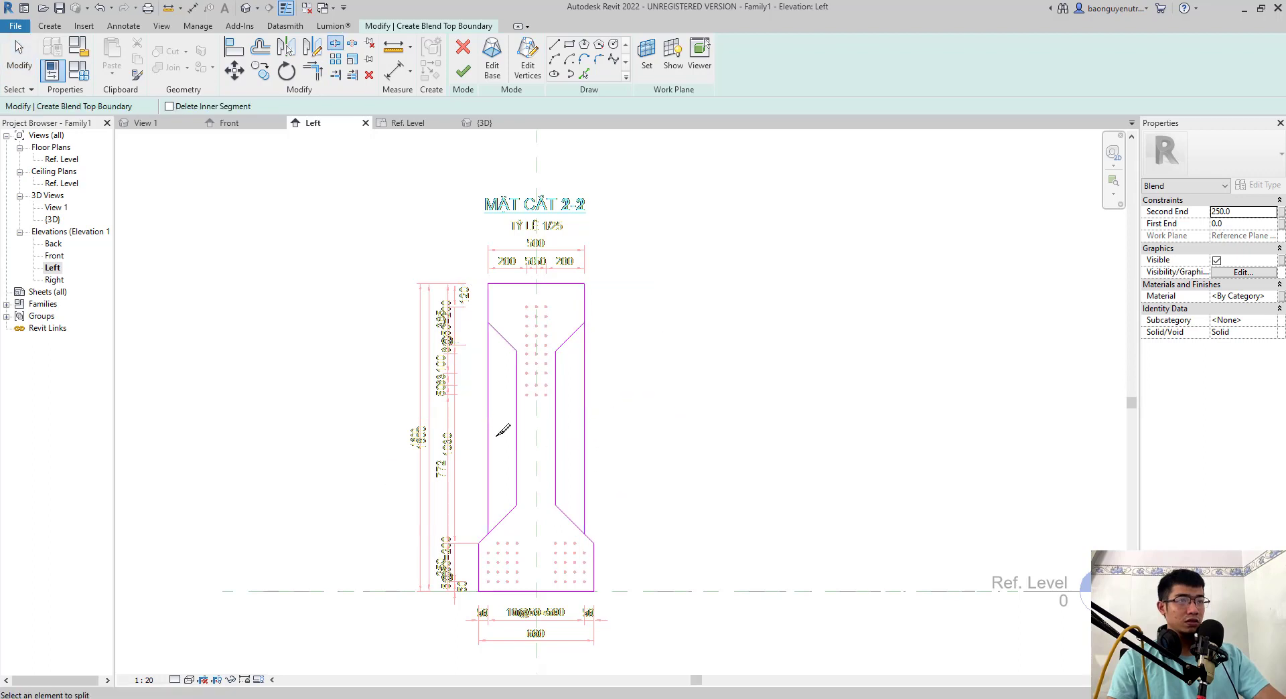
{"action": "scroll", "coordinate": [487, 566], "scroll_direction": "up", "scroll_amount": 1}
{"action": "key", "text": "r"}
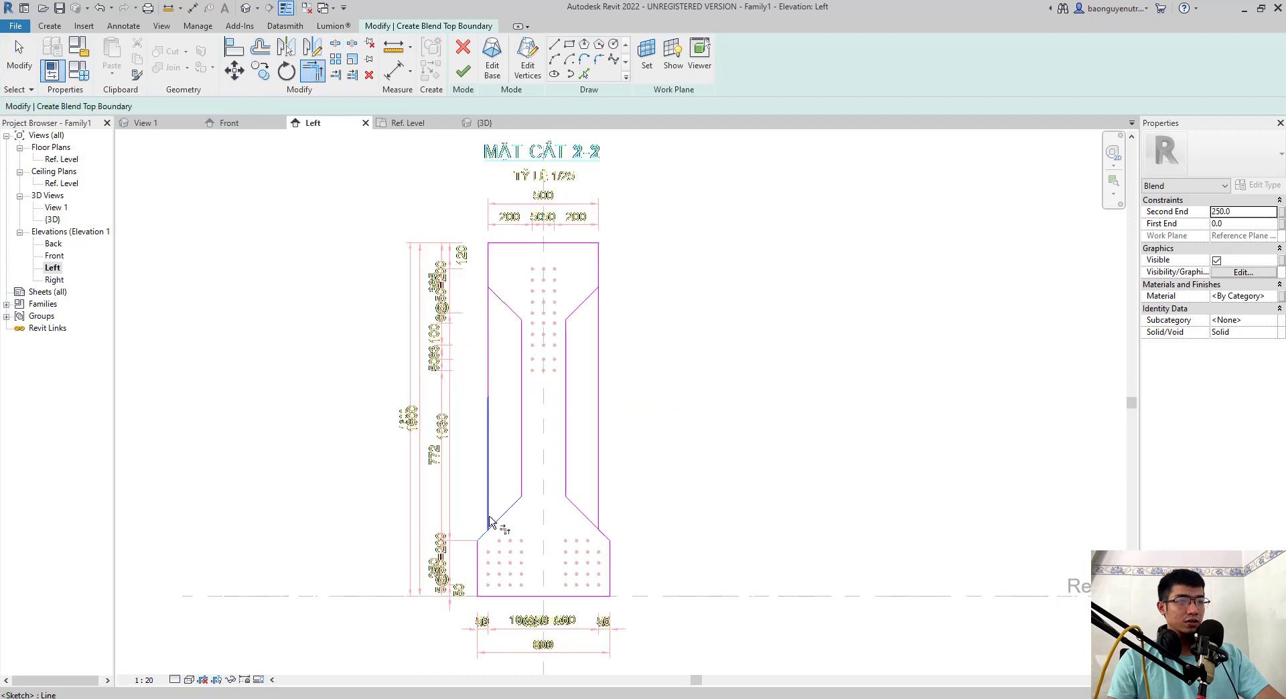
{"action": "key", "text": "Escape"}
{"action": "left_click", "coordinate": [491, 414]}
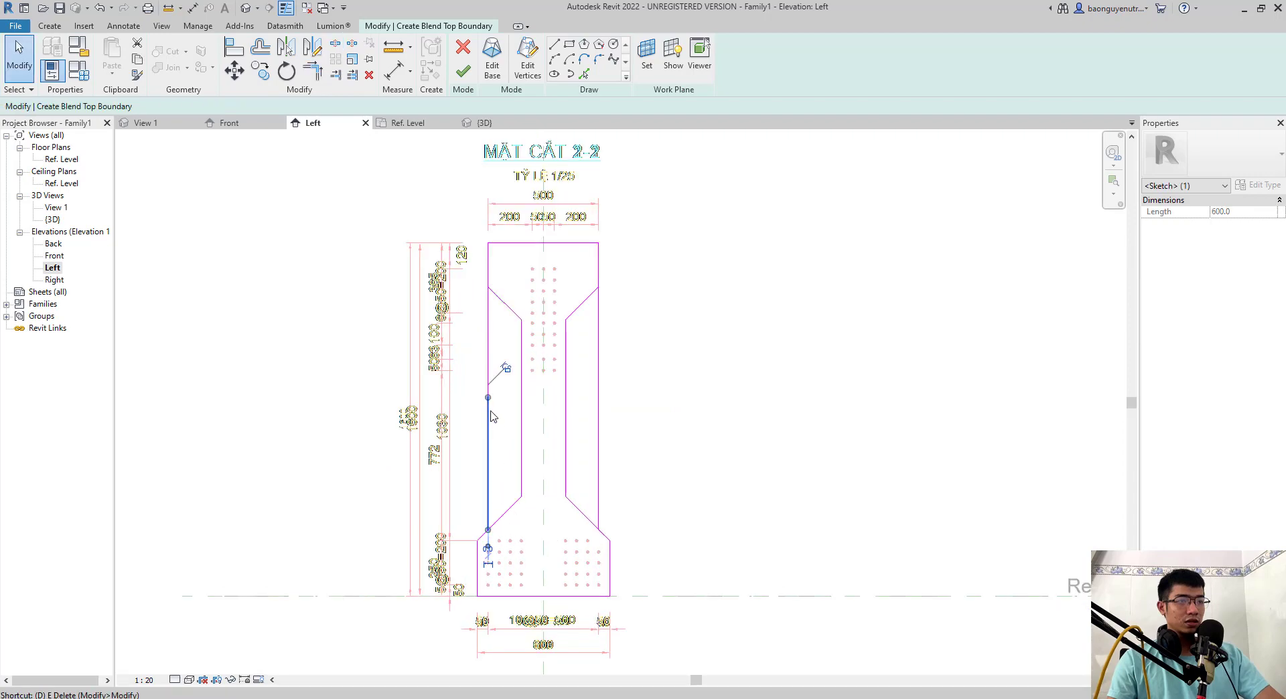
{"action": "key", "text": "Delete"}
- Try to trim the two upper haunch lines of the top boundary, and undo the trim
{"action": "key", "text": "t"}
{"action": "key", "text": "r"}
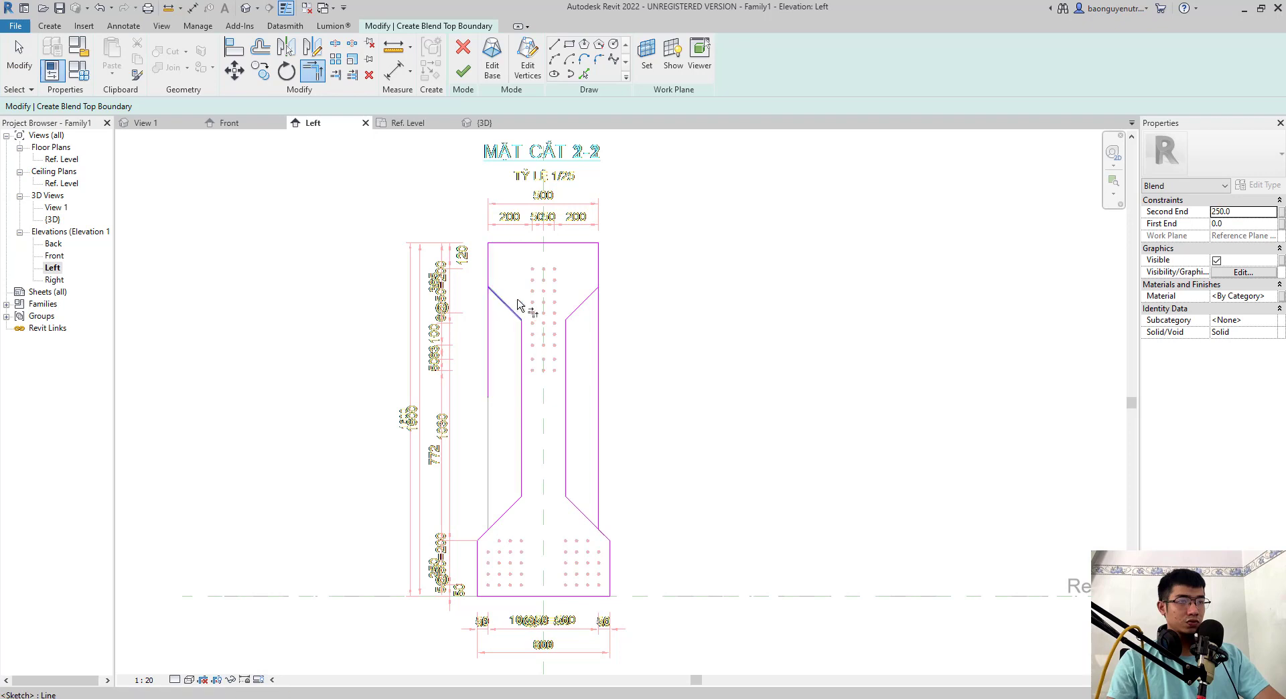
{"action": "left_click", "coordinate": [597, 288]}
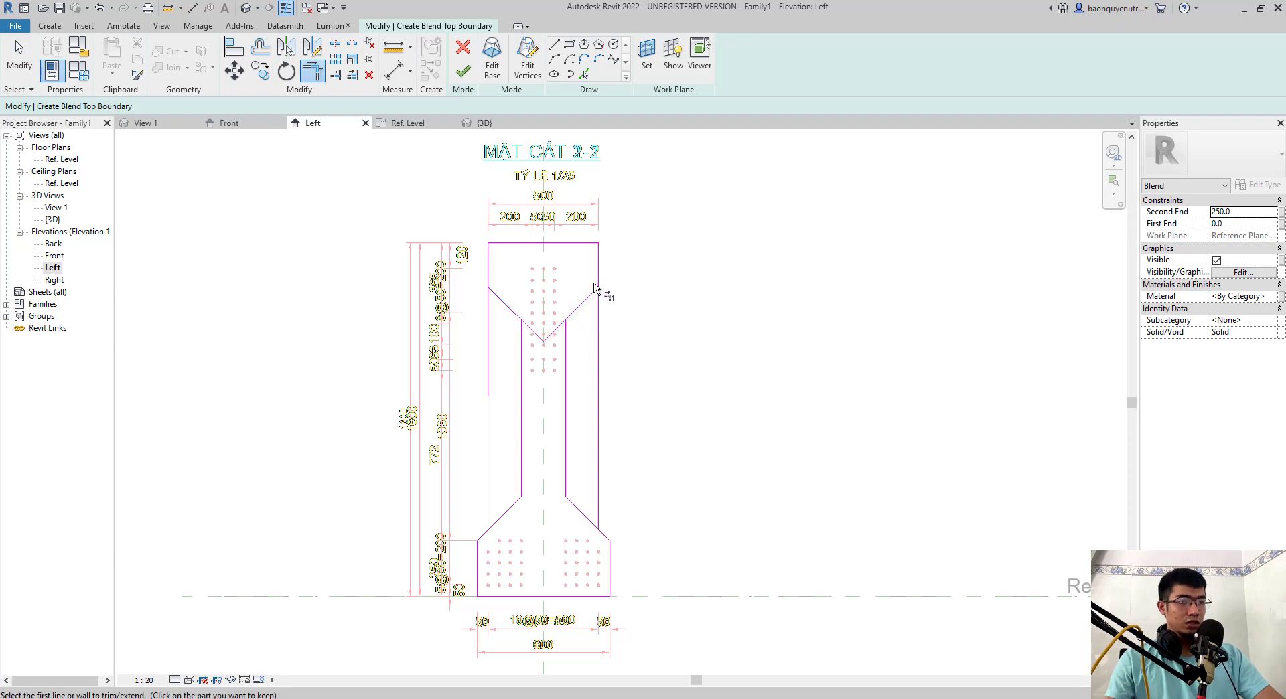
{"action": "key", "text": "Escape"}
- Trim both outer side lines of the blend's top boundary to the upper haunch lines, keeping the haunches and upper side segments
{"action": "key", "text": "t"}
{"action": "key", "text": "r"}
{"action": "left_click", "coordinate": [488, 271]}
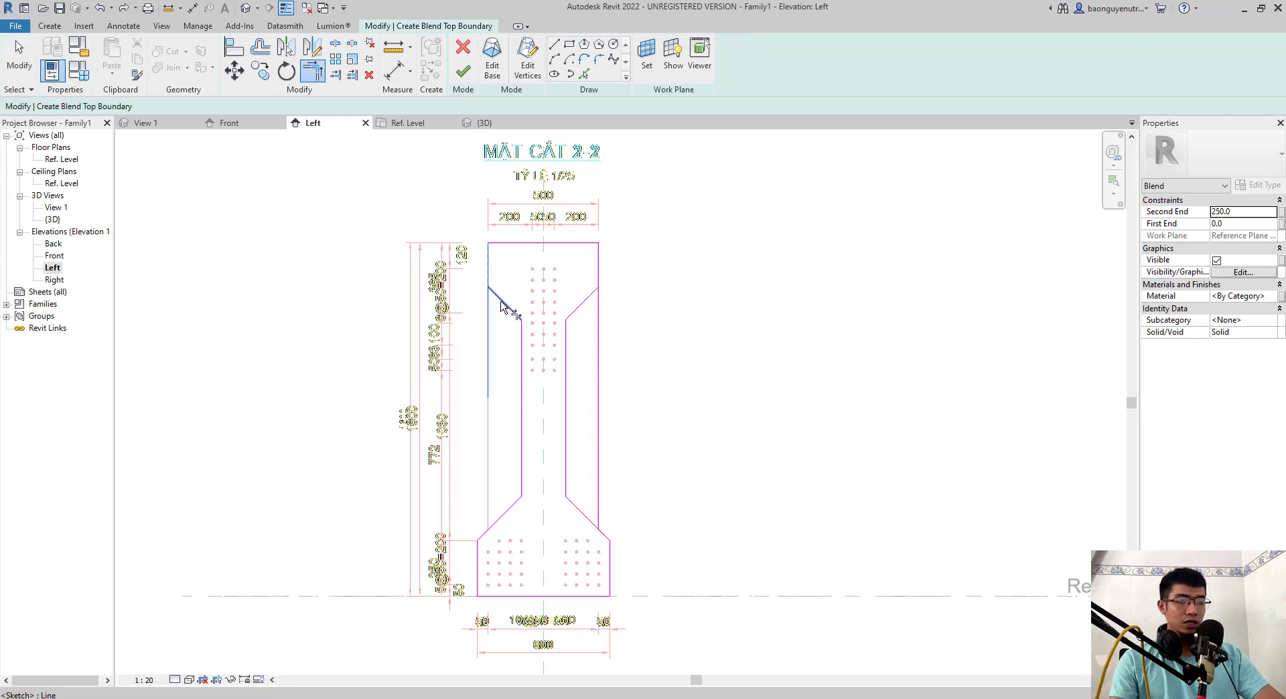
{"action": "left_click", "coordinate": [501, 300]}
{"action": "left_click", "coordinate": [580, 306]}
{"action": "left_click", "coordinate": [599, 280]}
{"action": "key", "text": "Escape"}
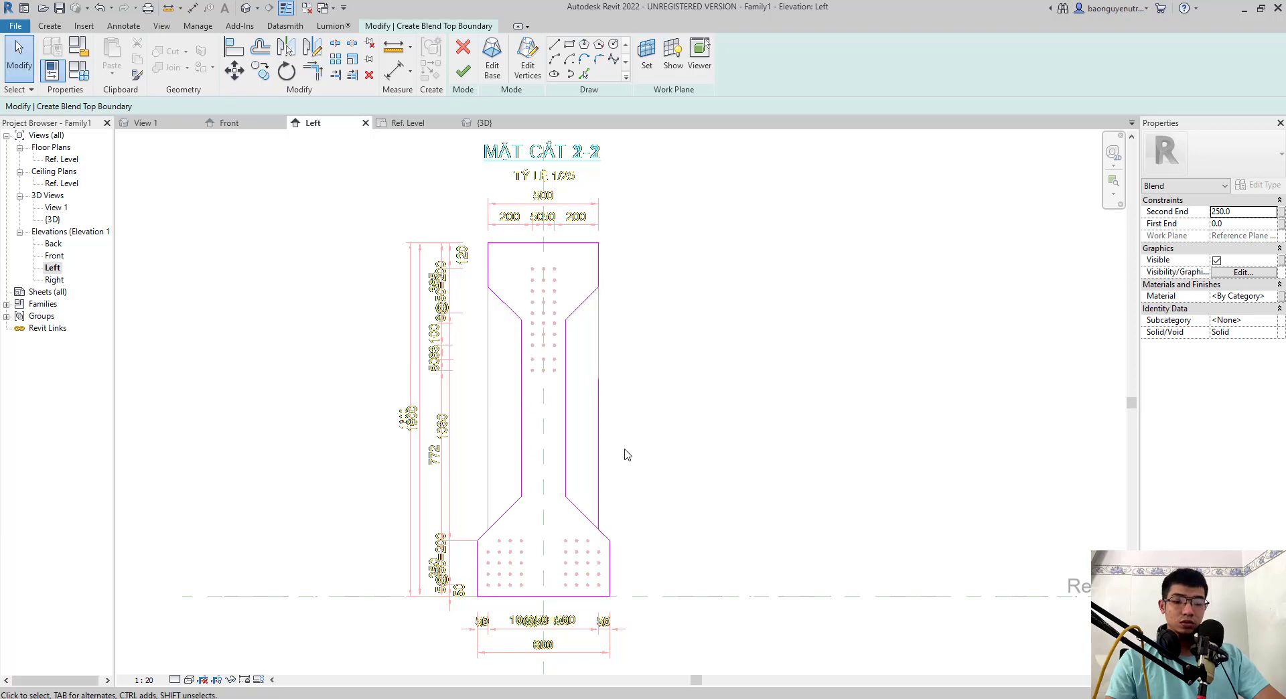
- Delete the leftover lower segment of the right outer side line, finish the blend, and show it in 3D
{"action": "left_click", "coordinate": [601, 409]}
{"action": "key", "text": "e"}
{"action": "middle_click_drag", "start_coordinate": [635, 521], "coordinate": [625, 517]}
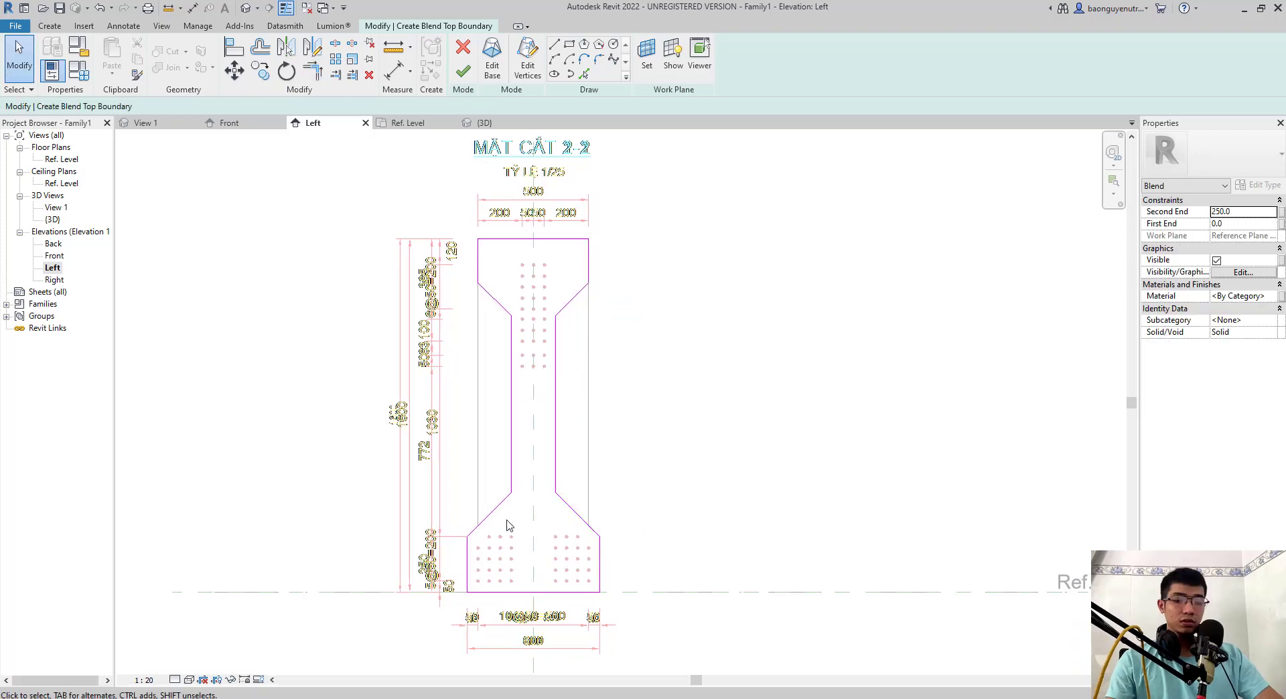
{"action": "left_click", "coordinate": [465, 68]}
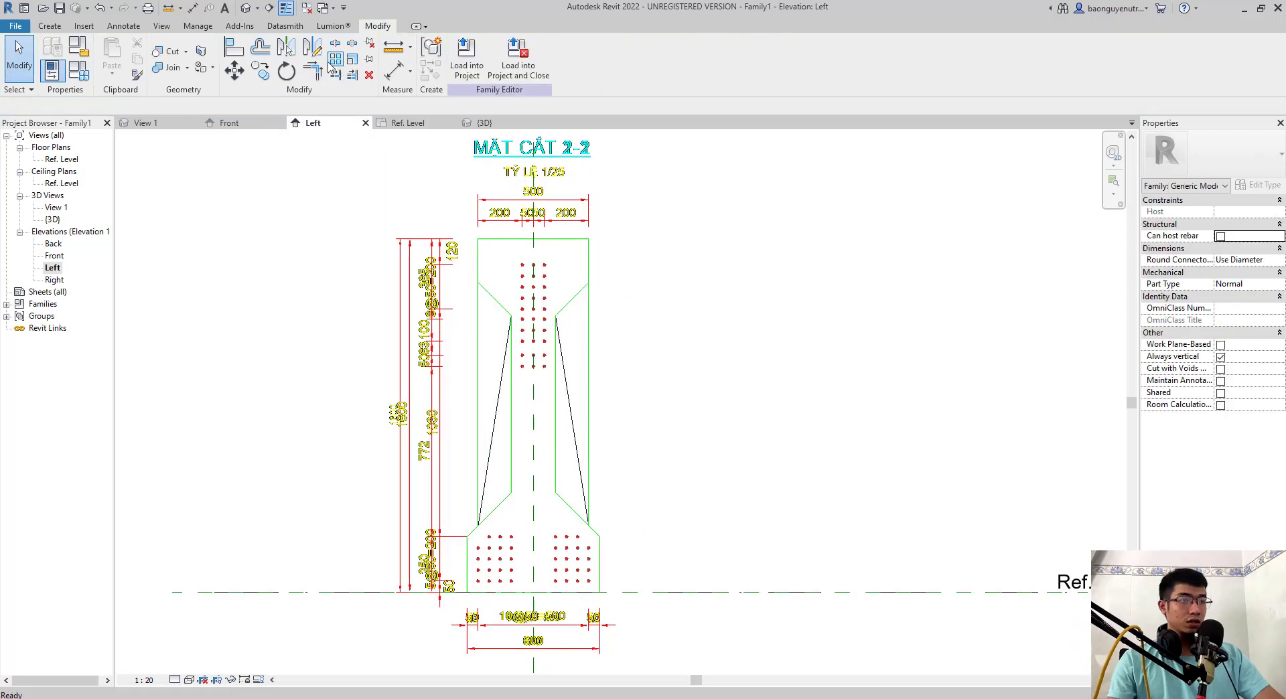
{"action": "left_click", "coordinate": [247, 12]}
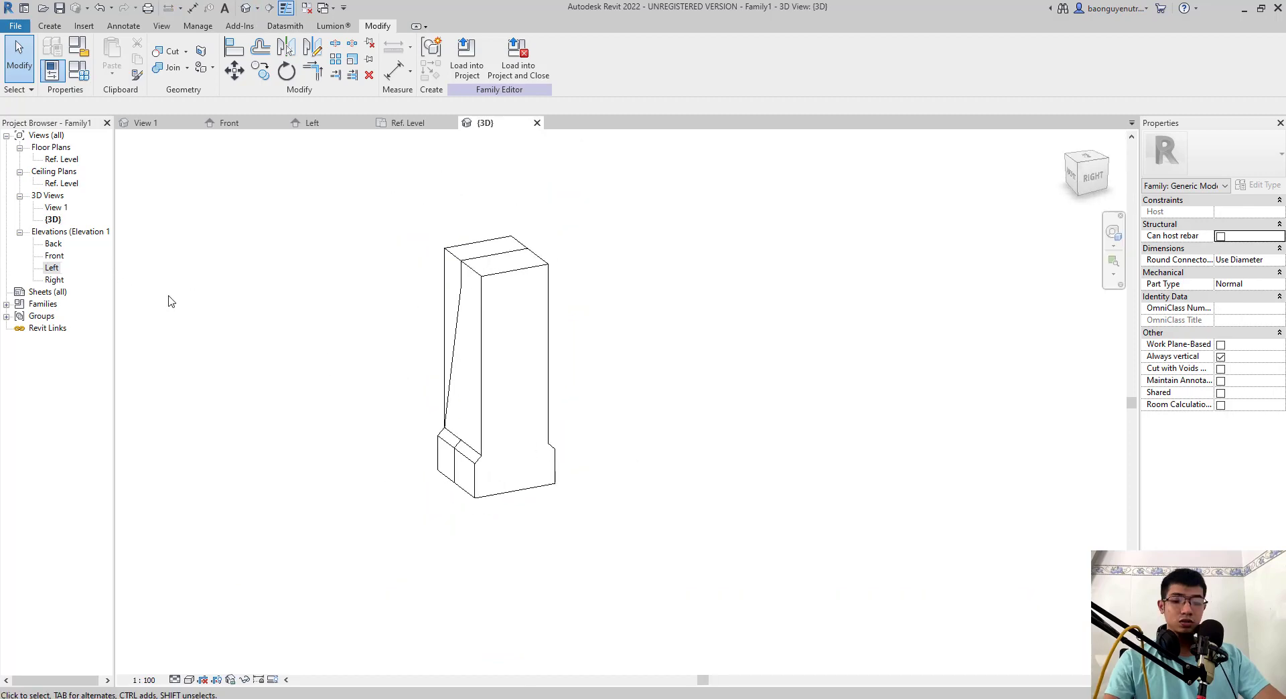
- Stretch the blend in the Front elevation from the right plane of L1 to a first end of about 1839 mm, and inspect it in 3D
{"action": "double_click", "coordinate": [55, 256]}
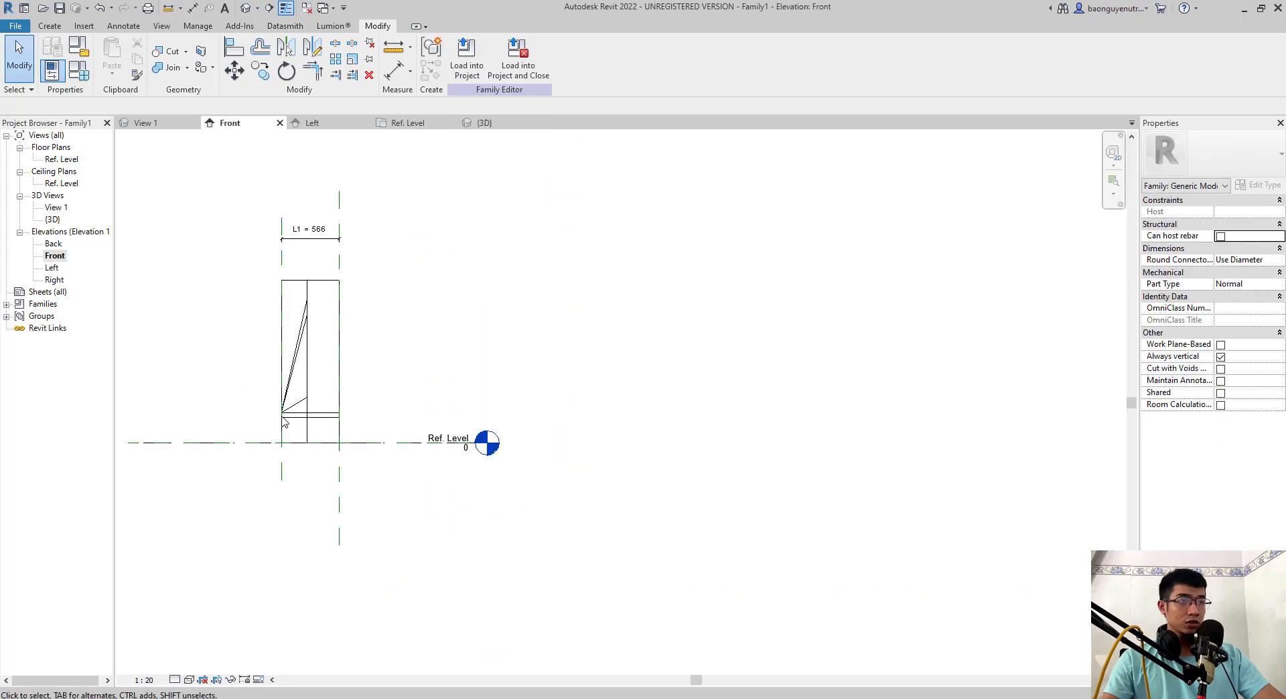
{"action": "left_click", "coordinate": [282, 370]}
{"action": "left_click_drag", "start_coordinate": [271, 370], "coordinate": [469, 364]}
{"action": "left_click_drag", "start_coordinate": [303, 370], "coordinate": [339, 358]}
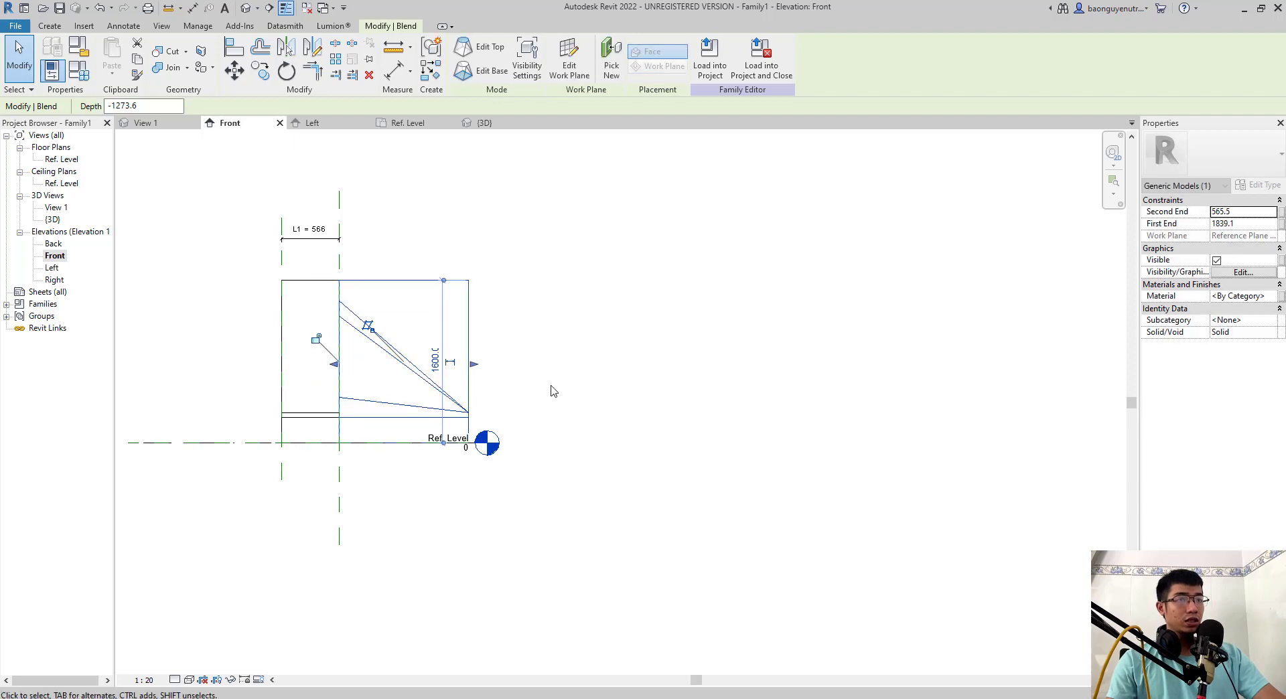
{"action": "left_click", "coordinate": [553, 388]}
{"action": "left_click", "coordinate": [246, 8]}
{"action": "middle_click_drag", "start_coordinate": [442, 454], "coordinate": [656, 442], "text": "shift"}
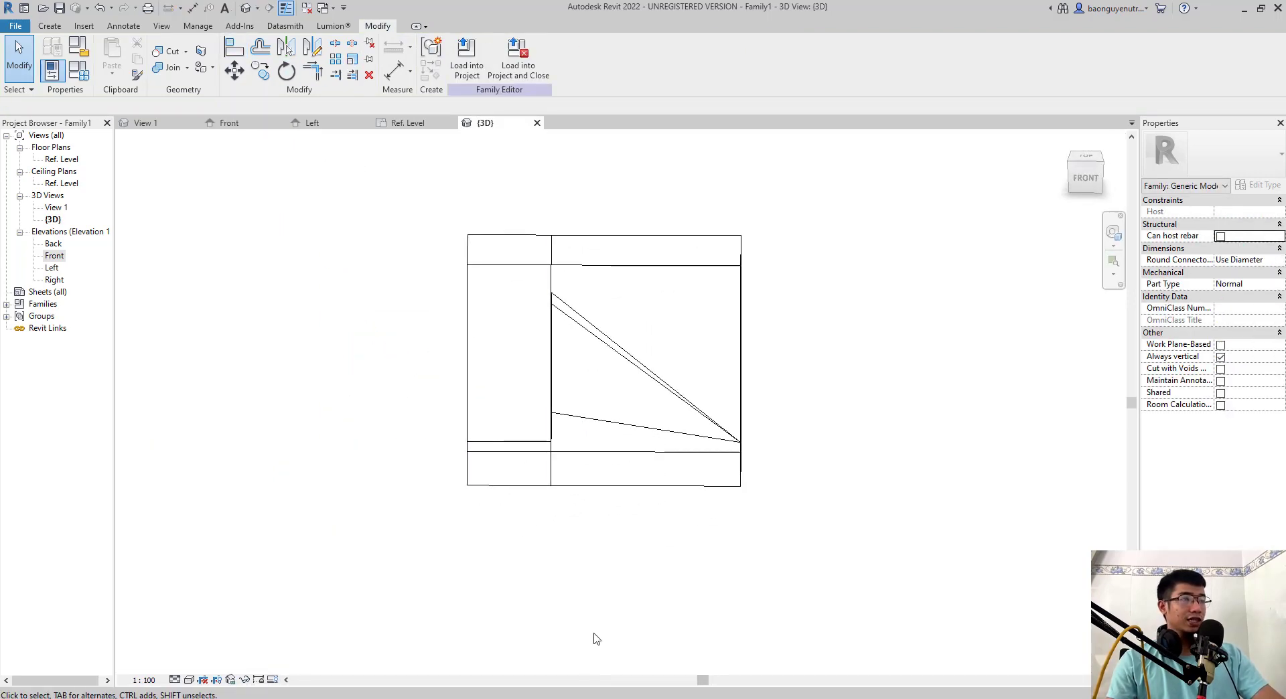
{"action": "middle_click_drag", "start_coordinate": [596, 639], "coordinate": [348, 357], "text": "shift"}
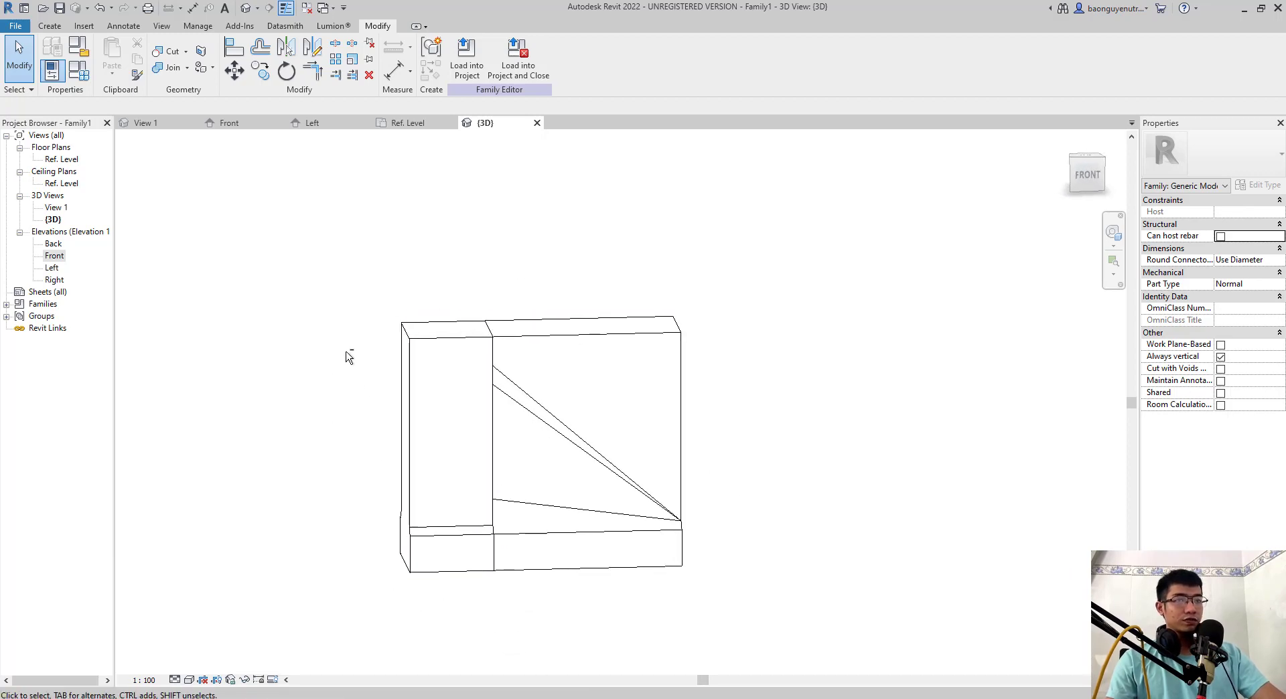
{"action": "scroll", "coordinate": [235, 342], "scroll_direction": "down", "scroll_amount": 1}
- Reposition the blend's ends in the Front elevation, with the second end at about 2328 mm and the first end on the right L1 plane
{"action": "double_click", "coordinate": [53, 257]}
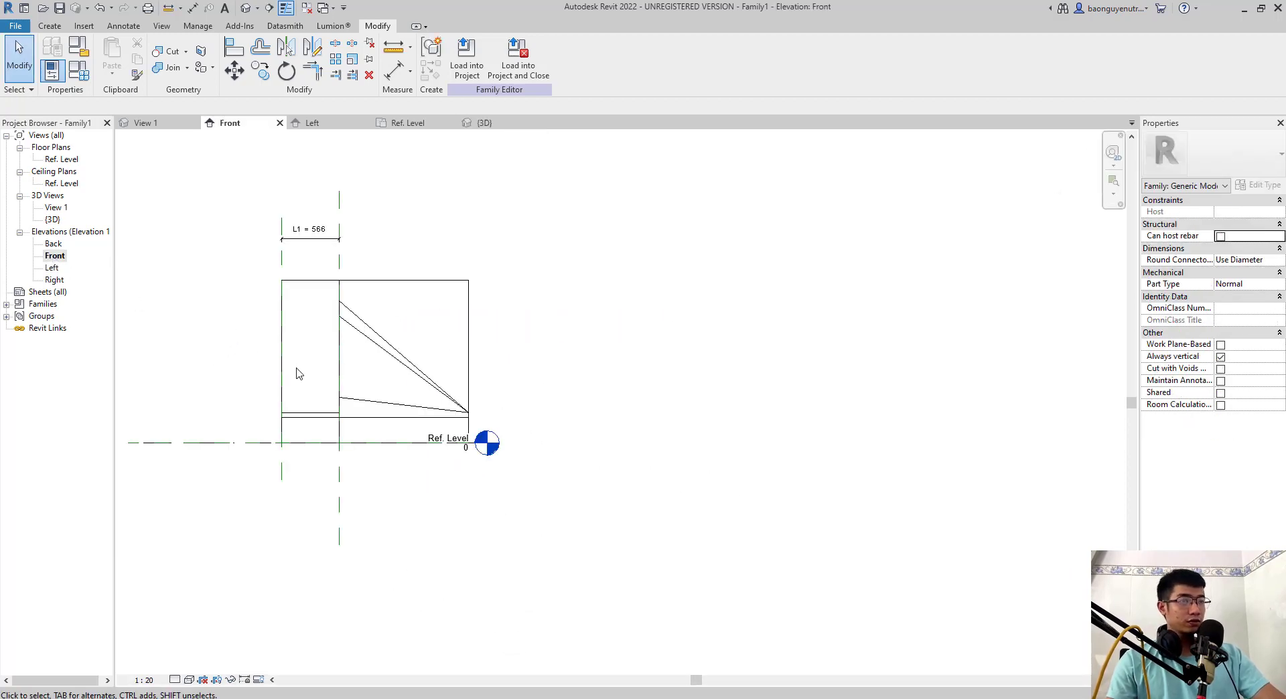
{"action": "left_click", "coordinate": [412, 379]}
{"action": "left_click_drag", "start_coordinate": [389, 356], "coordinate": [522, 366]}
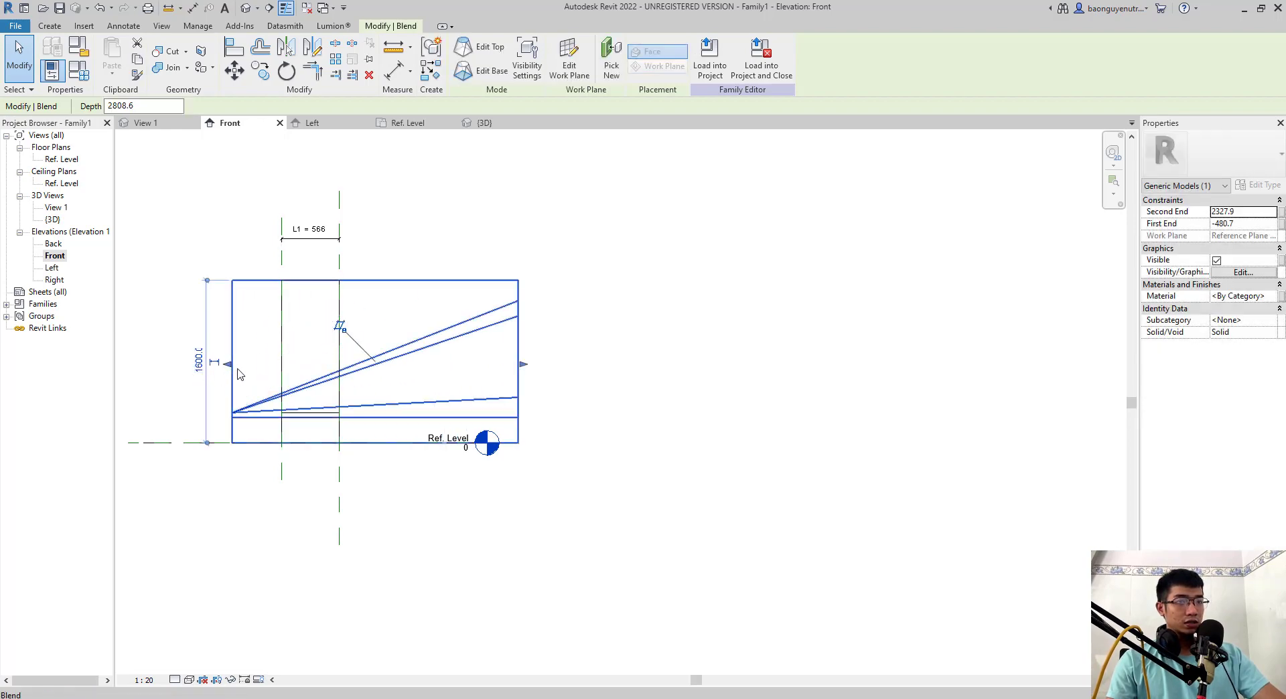
{"action": "left_click_drag", "start_coordinate": [229, 365], "coordinate": [343, 373]}
{"action": "key", "text": "Escape"}
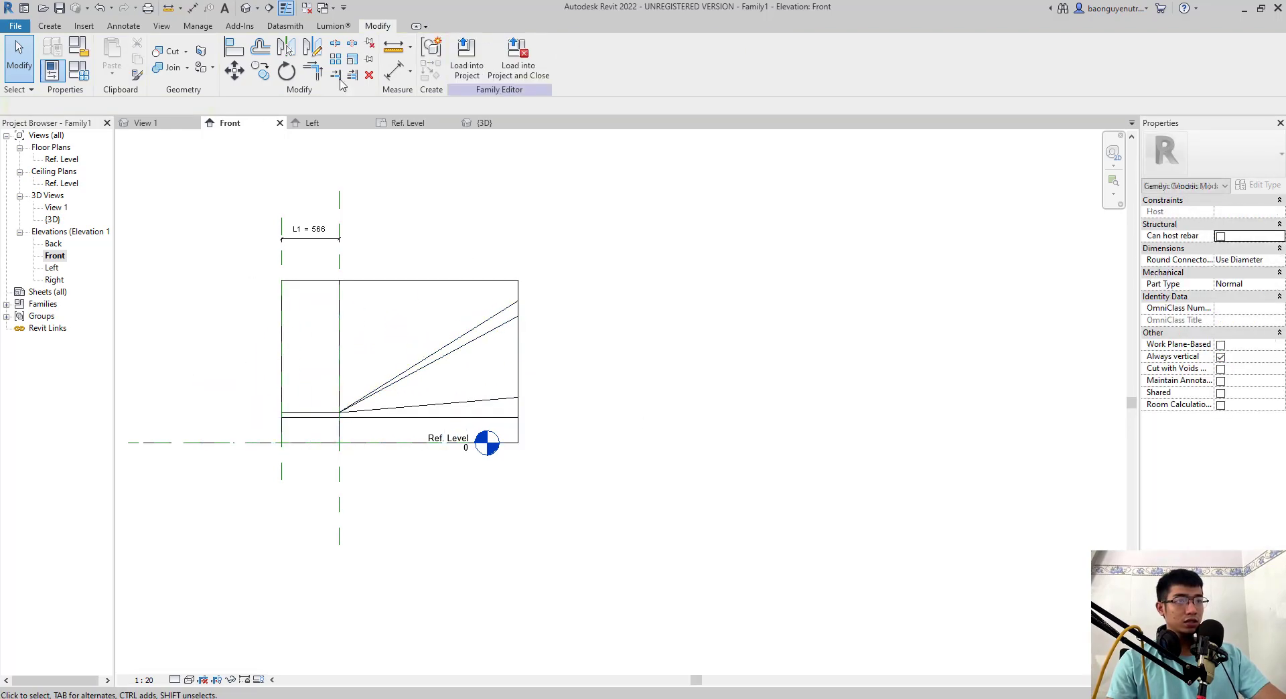
- Open the blend's base boundary for editing and show it in the Left elevation
{"action": "left_click", "coordinate": [246, 8]}
{"action": "middle_click_drag", "start_coordinate": [375, 498], "coordinate": [334, 473], "text": "shift"}
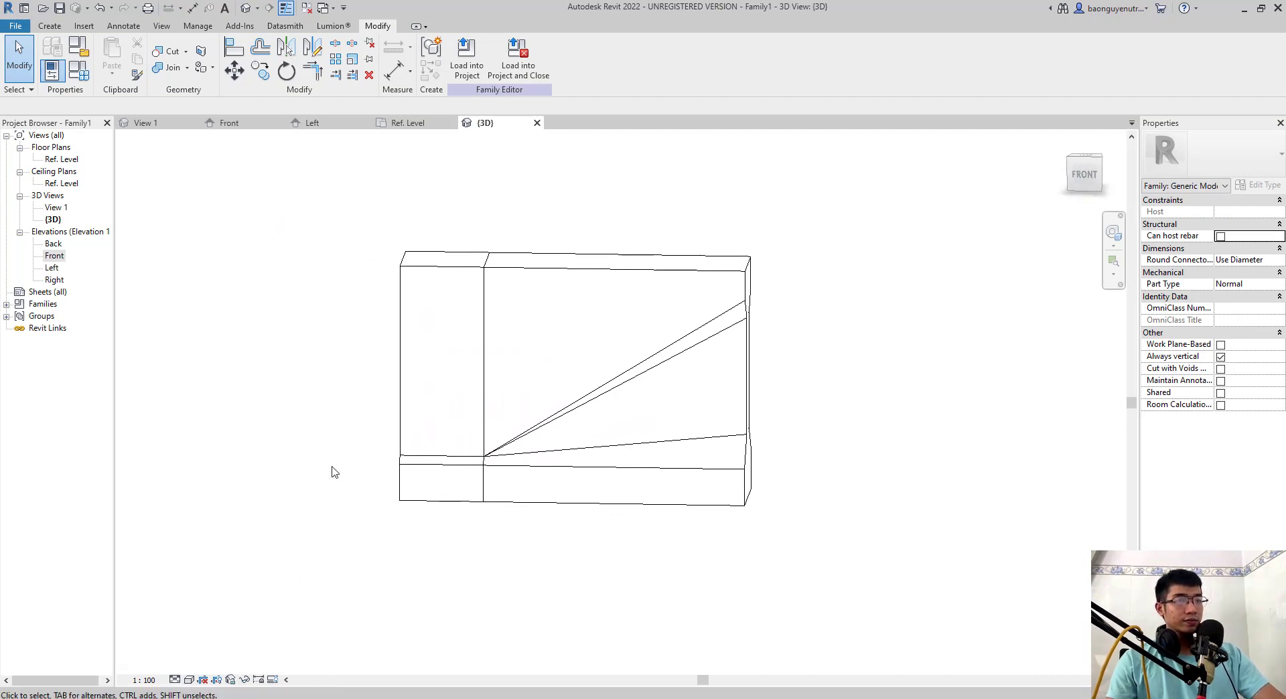
{"action": "double_click", "coordinate": [559, 286]}
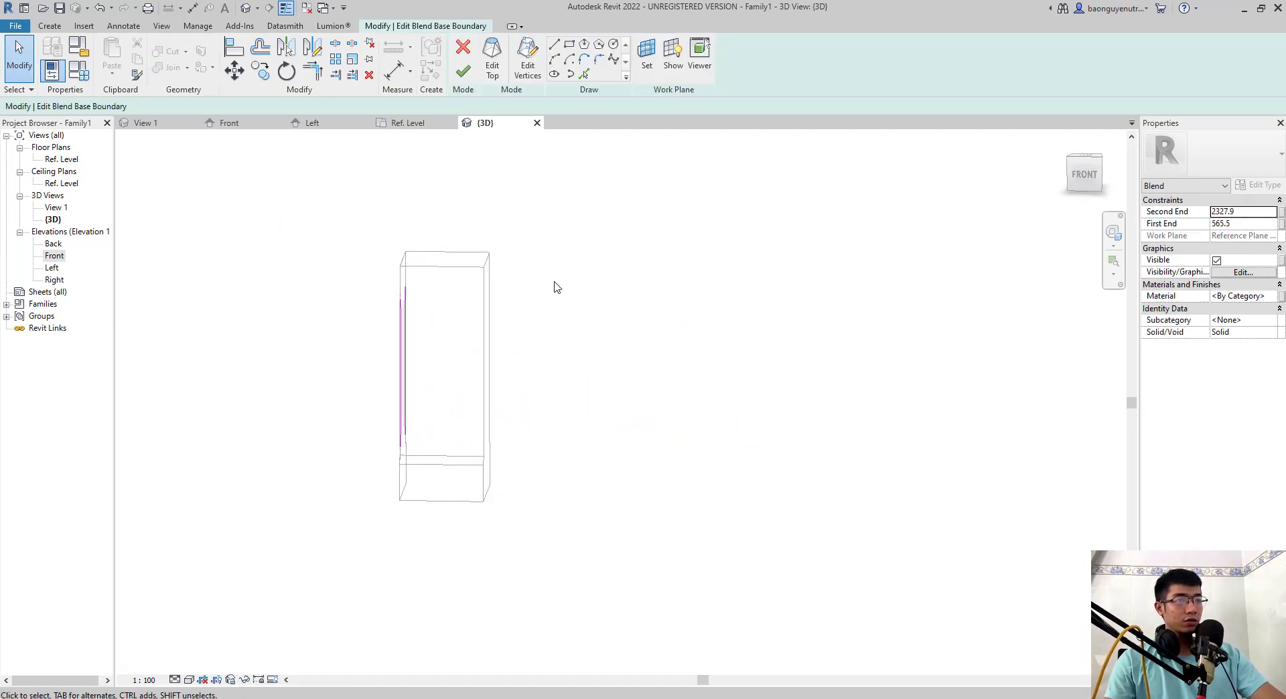
{"action": "left_click", "coordinate": [57, 268]}
{"action": "double_click", "coordinate": [58, 265]}
{"action": "double_click", "coordinate": [56, 256]}
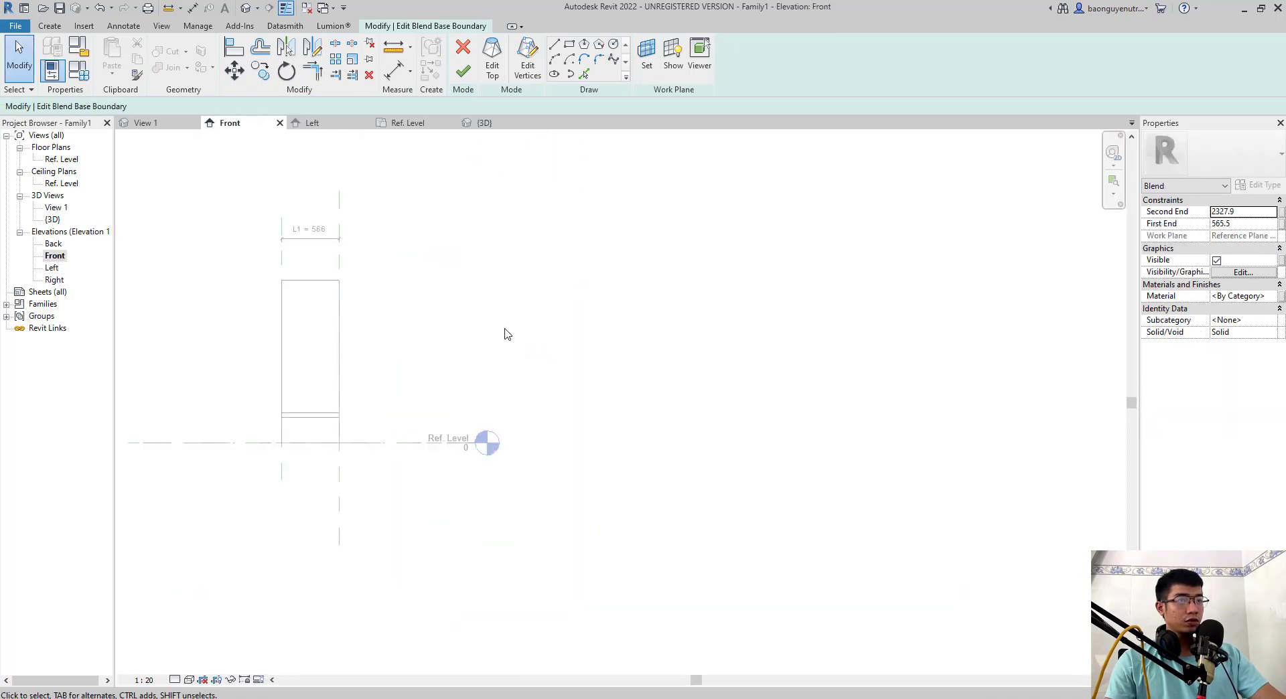
{"action": "double_click", "coordinate": [52, 268]}
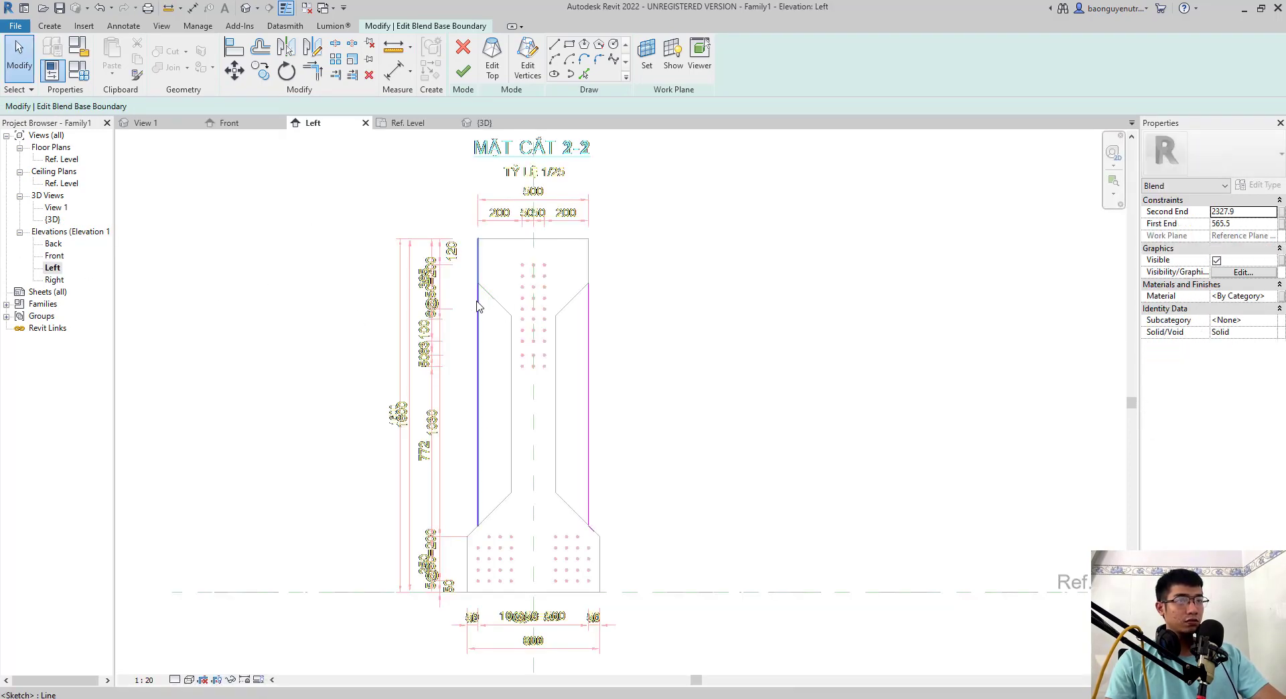
- Shorten both outer side lines of the base boundary so their upper ends meet the haunch corners 200 mm below the top
{"action": "left_click", "coordinate": [477, 246]}
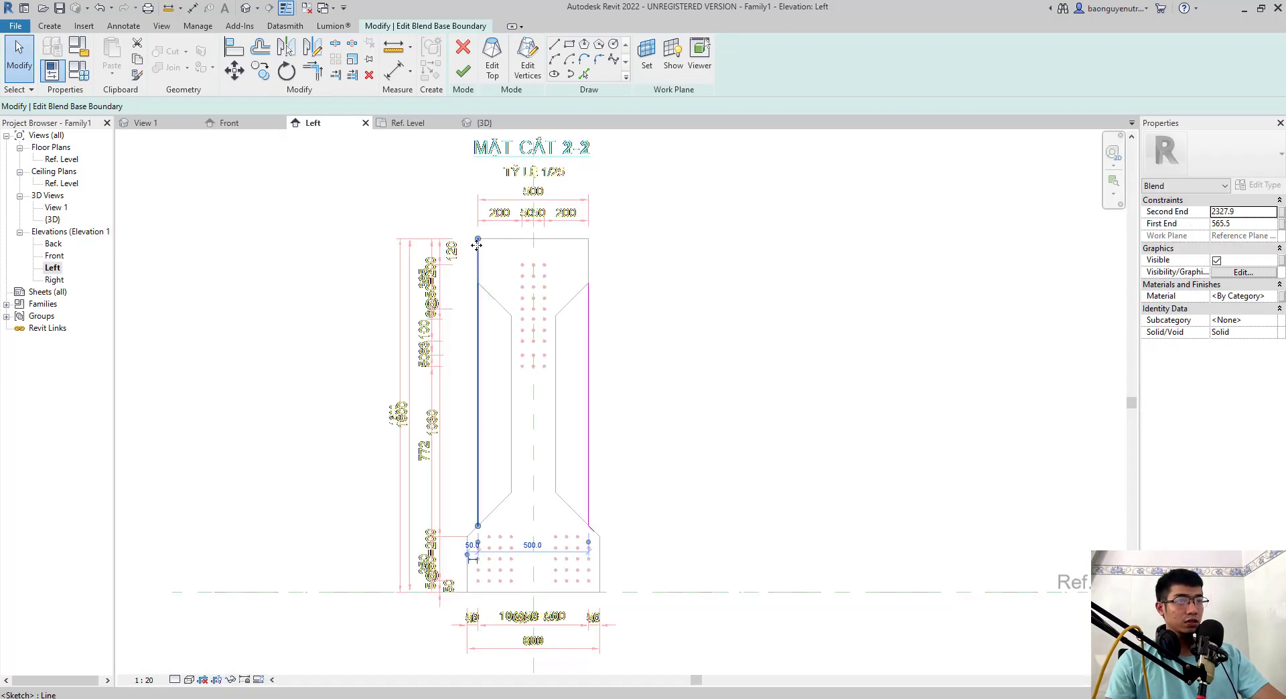
{"action": "left_click", "coordinate": [590, 249]}
{"action": "left_click_drag", "start_coordinate": [589, 241], "coordinate": [589, 283]}
{"action": "key", "text": "Escape"}
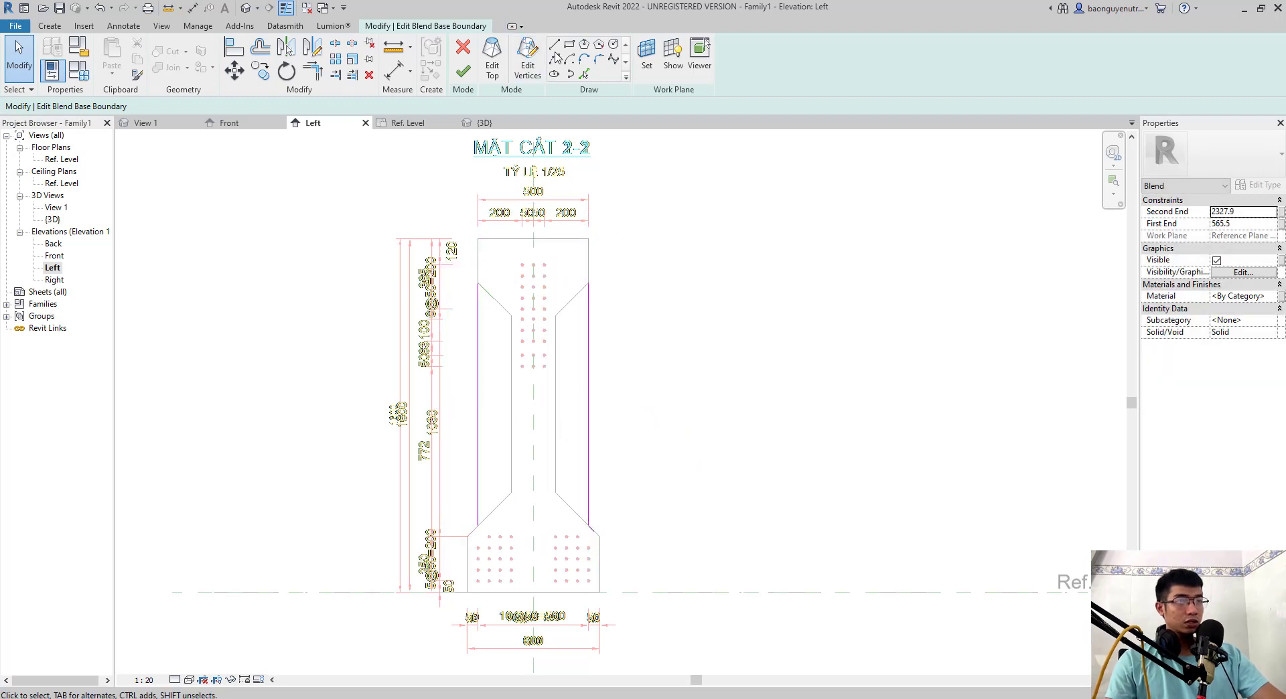
- Draw 200 mm vertical lines from both top corners of the base boundary down to the shortened side lines, and finish the edit
{"action": "left_click", "coordinate": [555, 45]}
{"action": "left_click", "coordinate": [478, 239]}
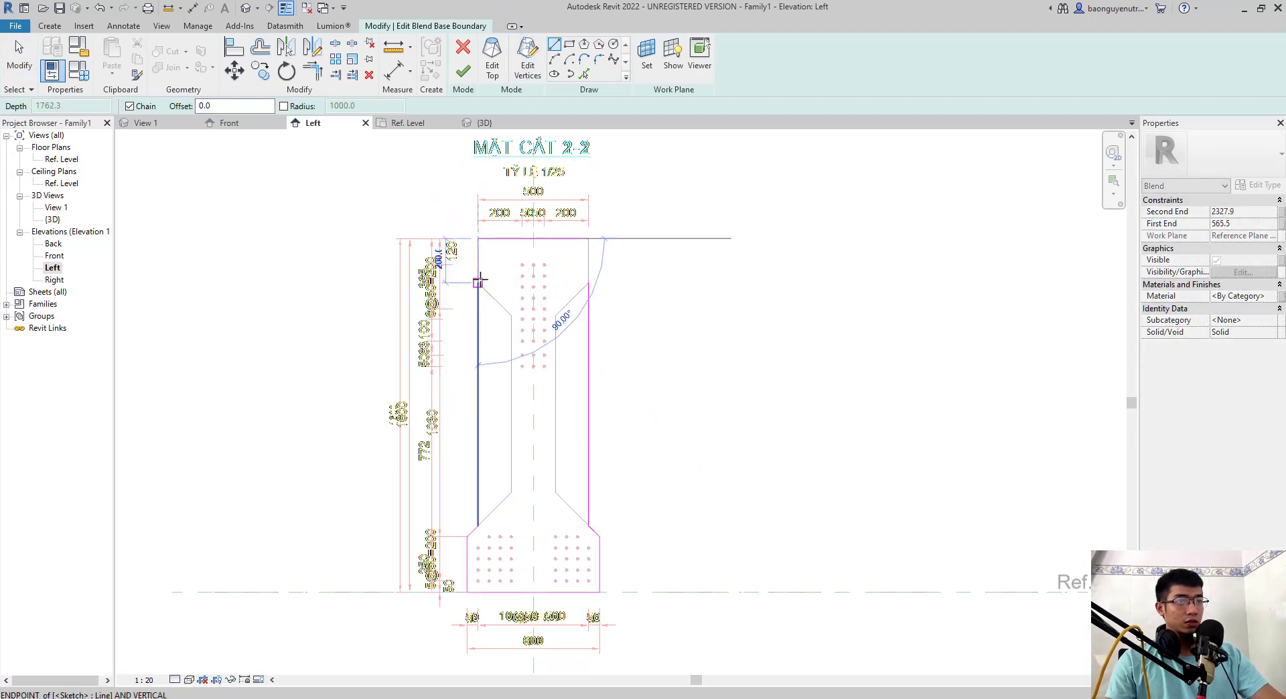
{"action": "left_click", "coordinate": [479, 282]}
{"action": "key", "text": "Escape"}
{"action": "key", "text": "Escape"}
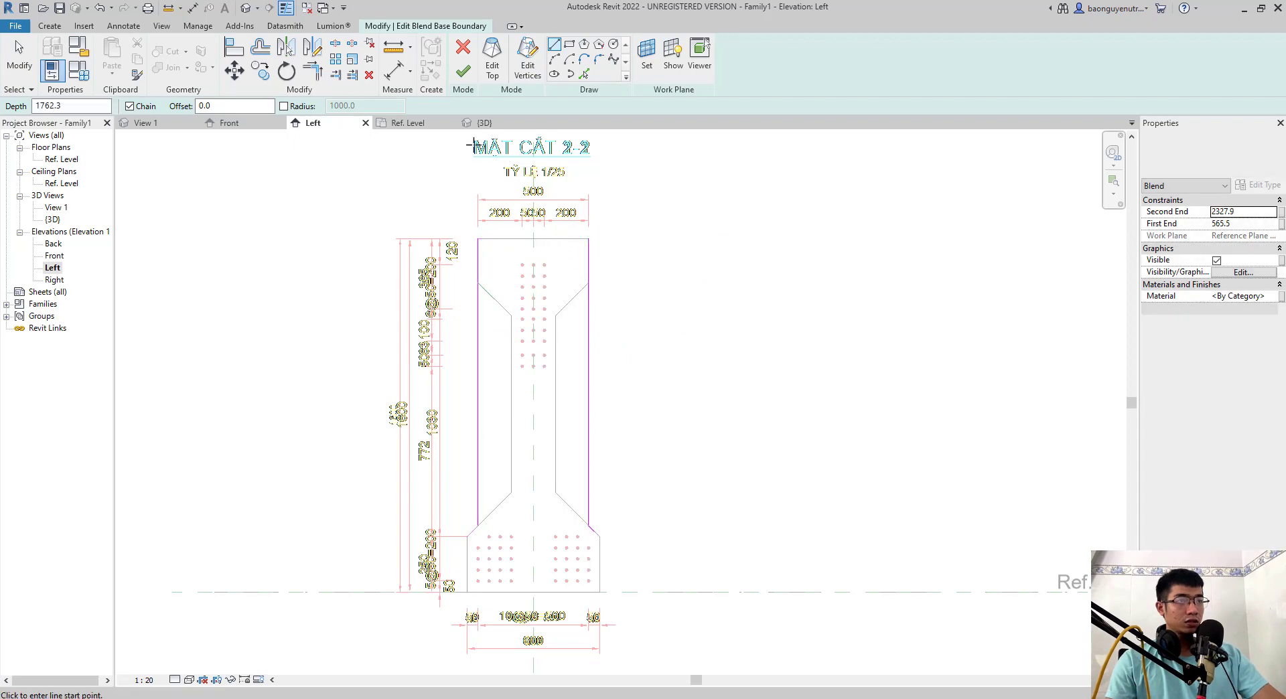
{"action": "left_click", "coordinate": [462, 71]}
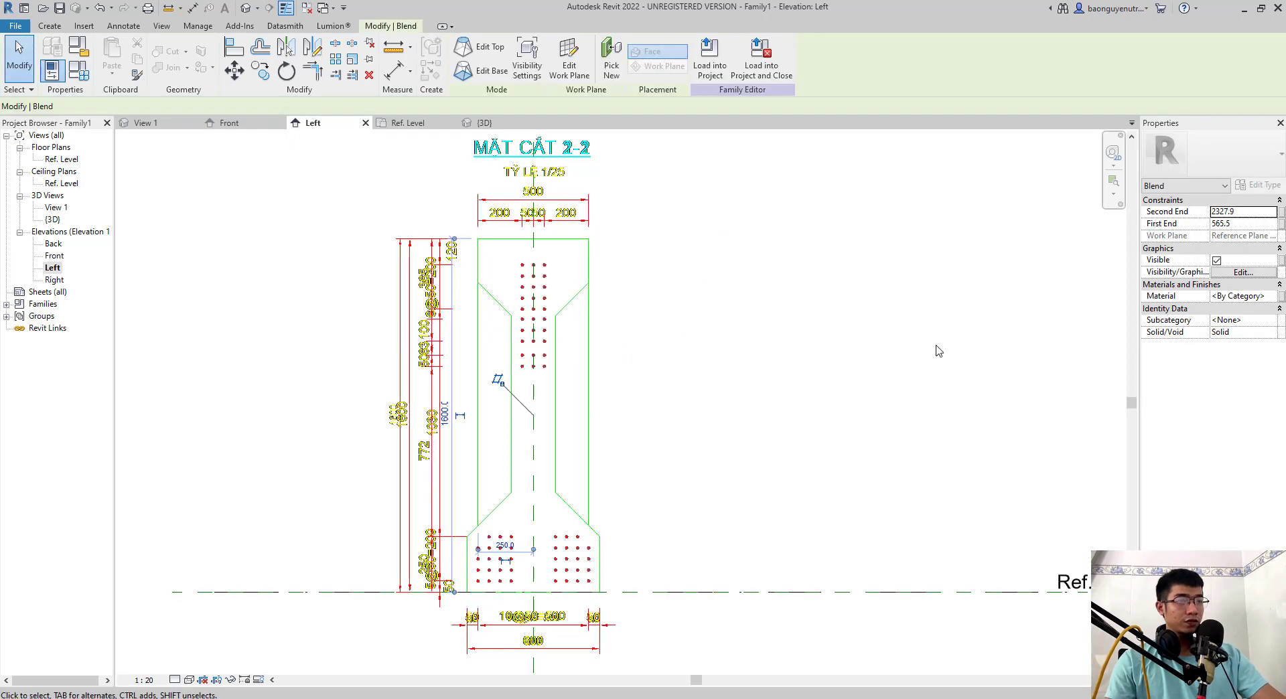
- Examine the transition between the end block and the edited blend in 3D
{"action": "left_click", "coordinate": [245, 8]}
{"action": "middle_click_drag", "start_coordinate": [481, 258], "coordinate": [540, 445], "text": "shift"}
{"action": "scroll", "coordinate": [547, 516], "scroll_direction": "up", "scroll_amount": 2}
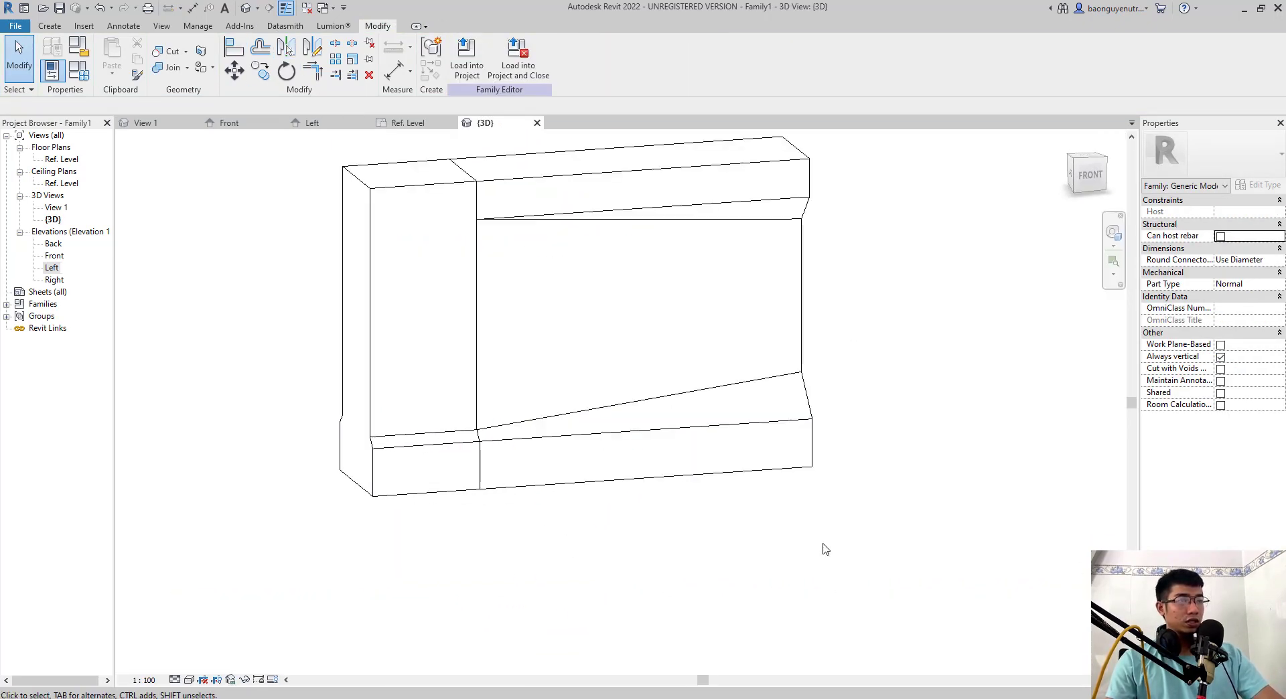
{"action": "left_click_drag", "start_coordinate": [838, 580], "coordinate": [603, 233]}
{"action": "scroll", "coordinate": [607, 419], "scroll_direction": "down", "scroll_amount": 3}
{"action": "left_click", "coordinate": [655, 520]}
{"action": "middle_click_drag", "start_coordinate": [654, 520], "coordinate": [640, 565]}
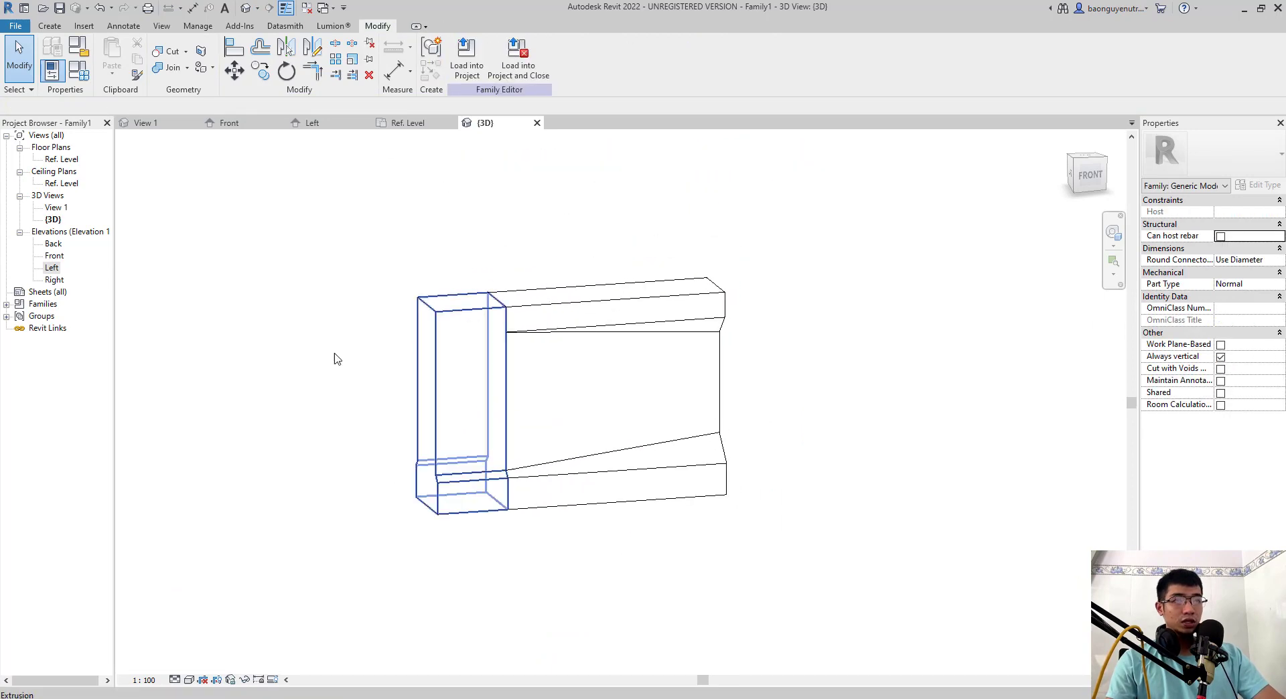
- Try to join the end extrusion with the blend
{"action": "left_click", "coordinate": [173, 67]}
{"action": "left_click", "coordinate": [469, 327]}
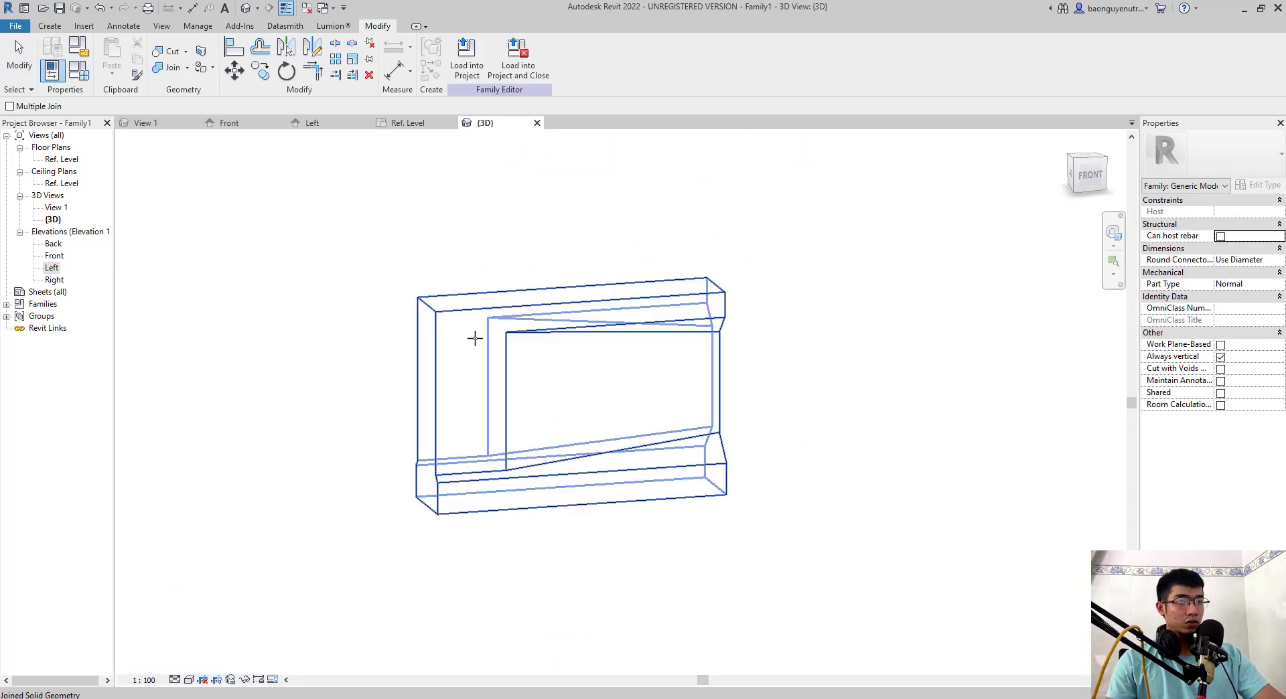
{"action": "left_click", "coordinate": [451, 457]}
{"action": "key", "text": "Escape"}
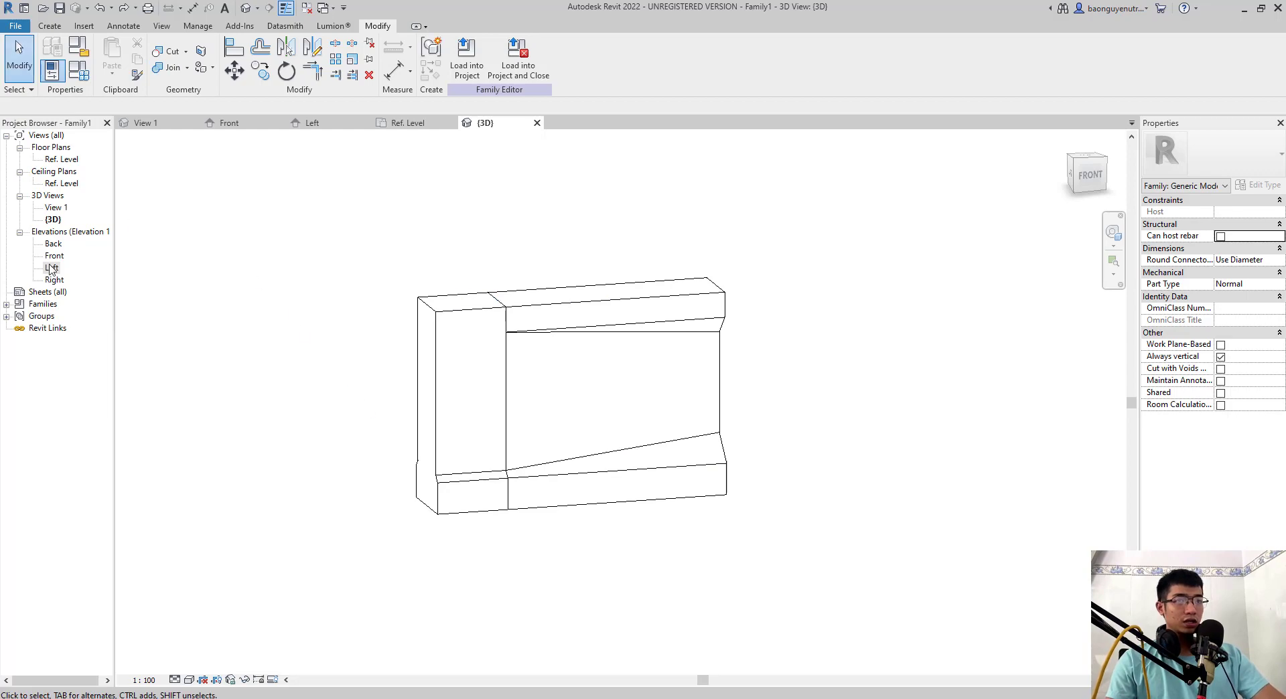
- Shorten the blend's free end in the Front elevation and draw a vertical reference plane just beyond it, 700 mm from the right L1 plane
{"action": "double_click", "coordinate": [54, 255]}
{"action": "scroll", "coordinate": [369, 409], "scroll_direction": "down", "scroll_amount": 1}
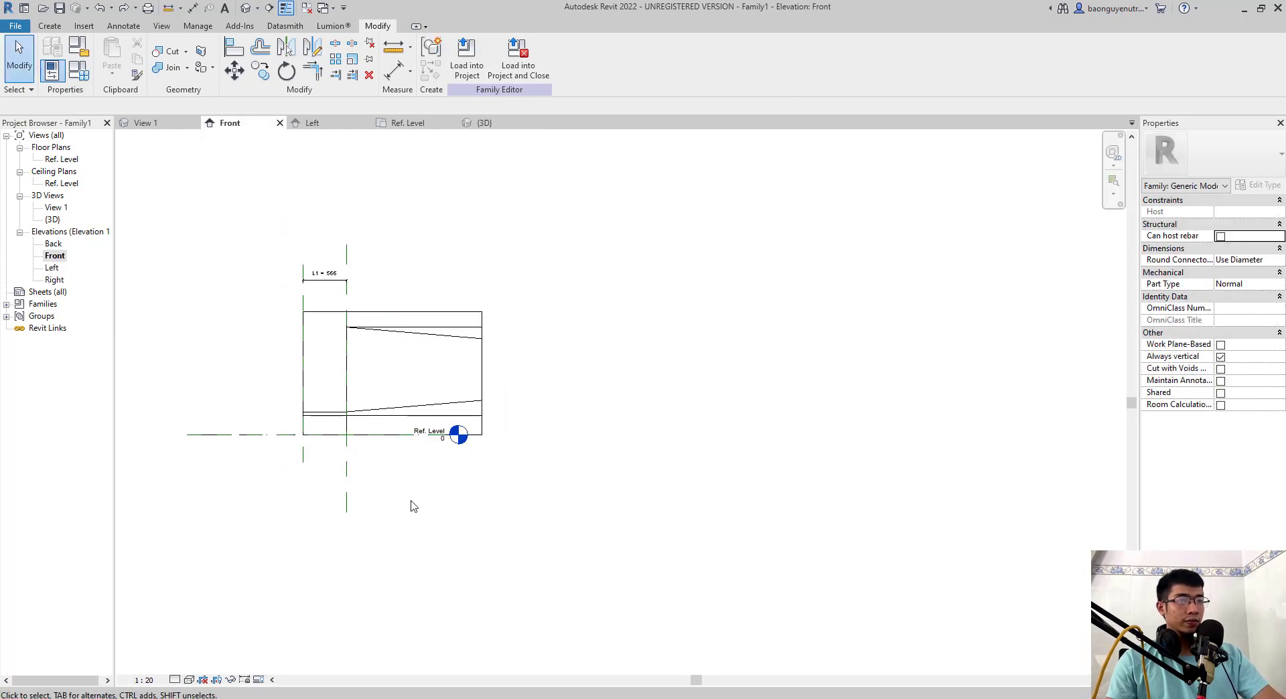
{"action": "left_click", "coordinate": [472, 373]}
{"action": "left_click_drag", "start_coordinate": [471, 374], "coordinate": [397, 376]}
{"action": "left_click", "coordinate": [400, 377]}
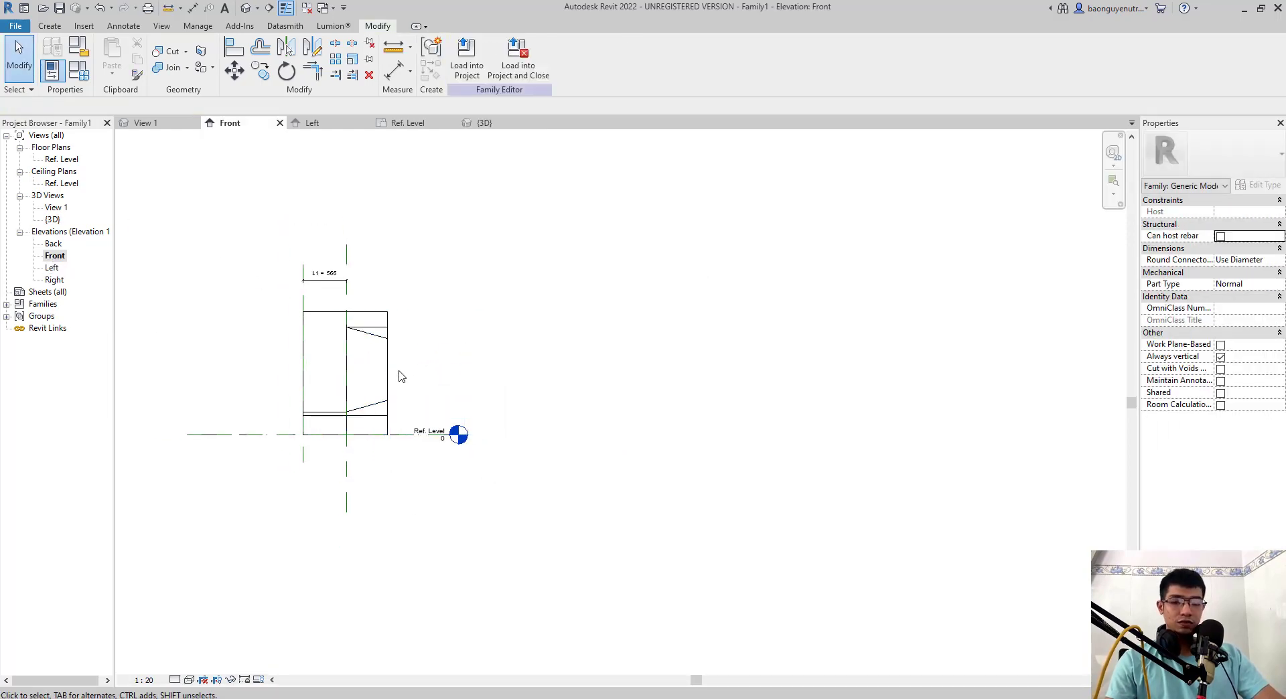
{"action": "key", "text": "r"}
{"action": "key", "text": "p"}
{"action": "left_click", "coordinate": [401, 247]}
{"action": "left_click", "coordinate": [399, 511]}
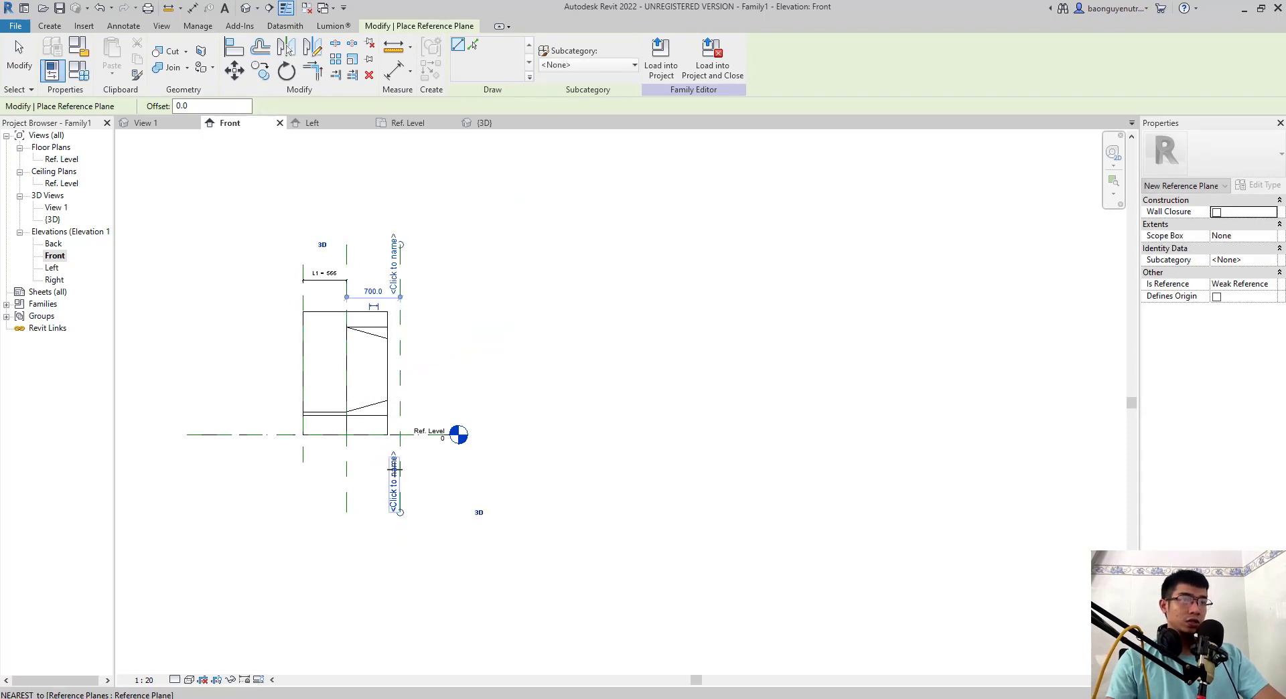
{"action": "key", "text": "Escape"}
- Add an aligned dimension between the right L1 plane and the new reference plane
{"action": "scroll", "coordinate": [379, 330], "scroll_direction": "up", "scroll_amount": 1}
{"action": "scroll", "coordinate": [378, 326], "scroll_direction": "up", "scroll_amount": 1}
{"action": "key", "text": "d"}
{"action": "key", "text": "i"}
{"action": "left_click", "coordinate": [339, 237]}
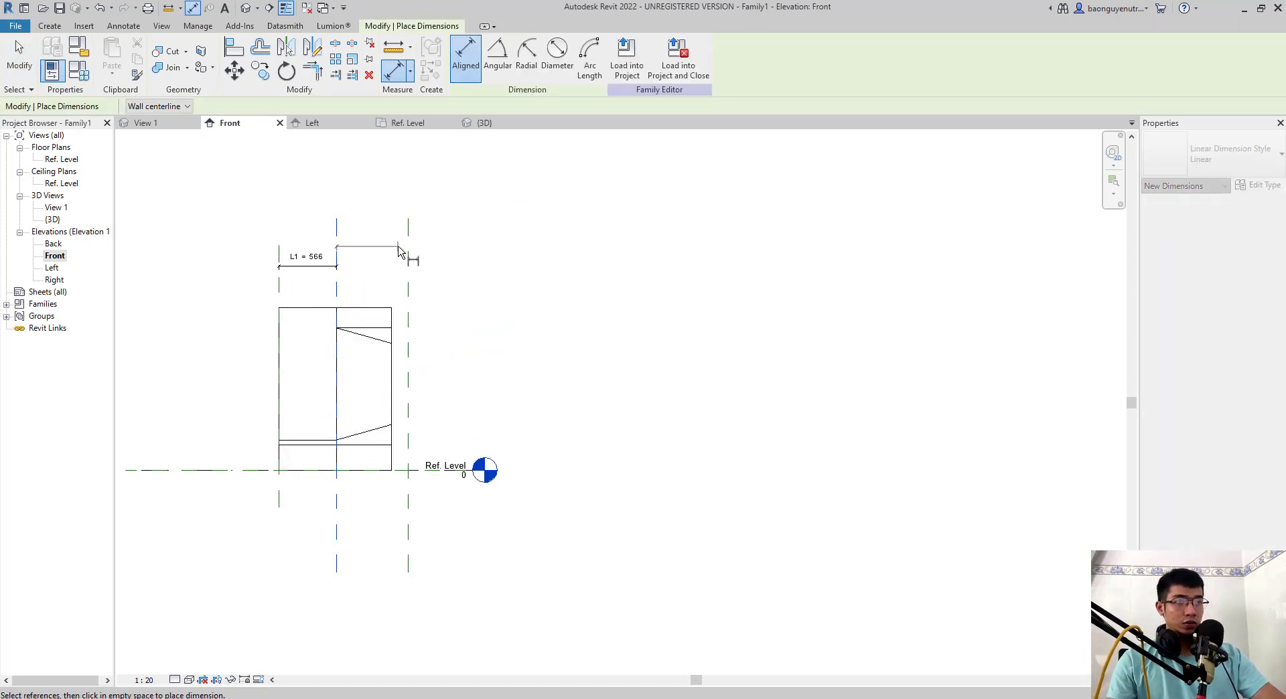
{"action": "left_click", "coordinate": [406, 250]}
{"action": "left_click", "coordinate": [560, 254]}
{"action": "key", "text": "Escape"}
- Label the new dimension with a new instance family parameter named L2
{"action": "left_click", "coordinate": [404, 254]}
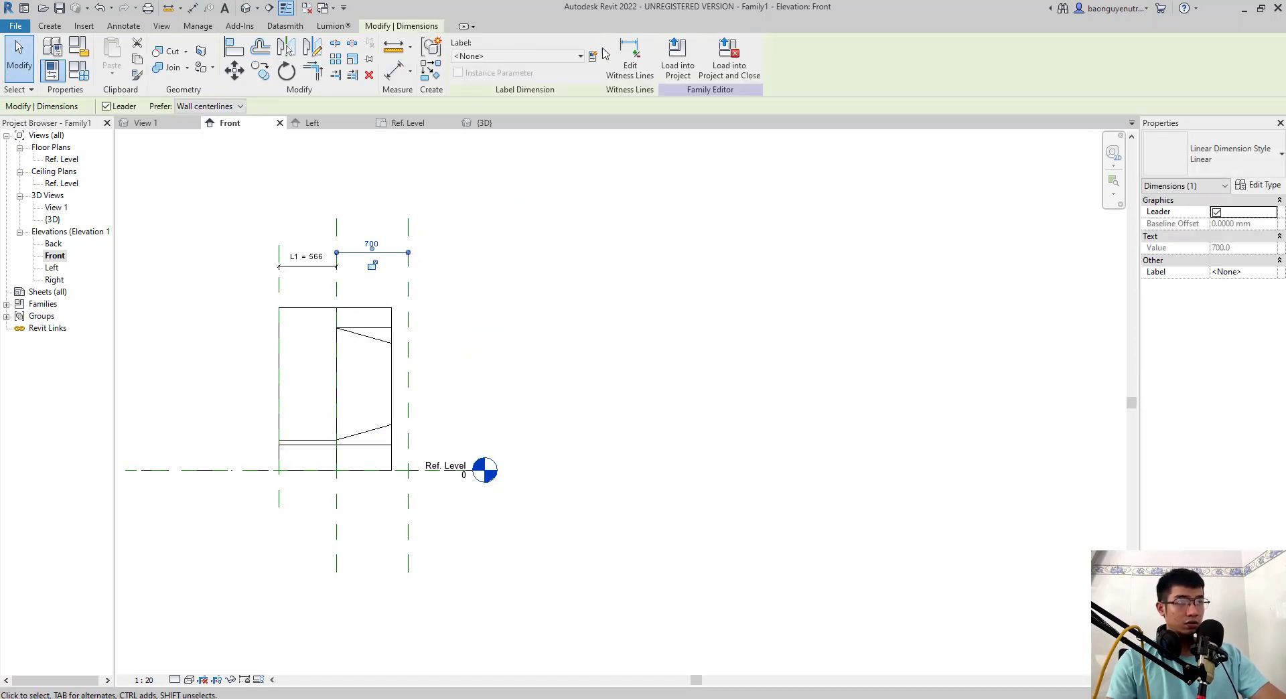
{"action": "left_click", "coordinate": [593, 57]}
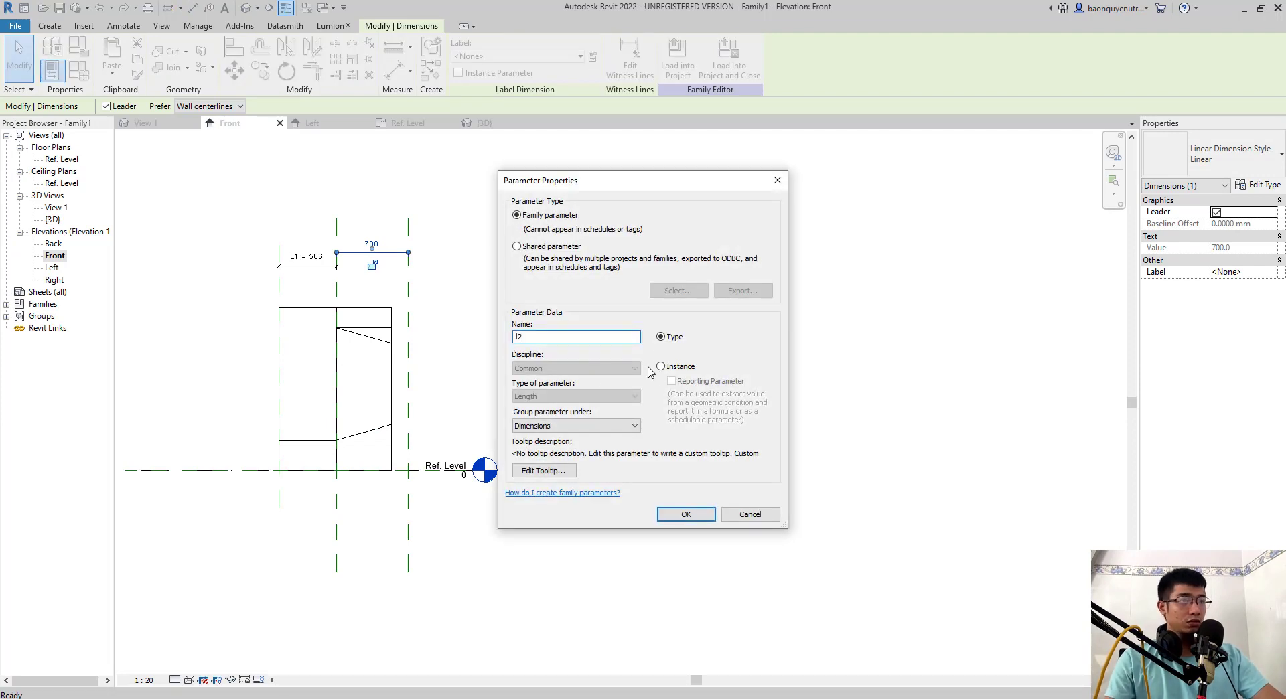
{"action": "left_click", "coordinate": [668, 366]}
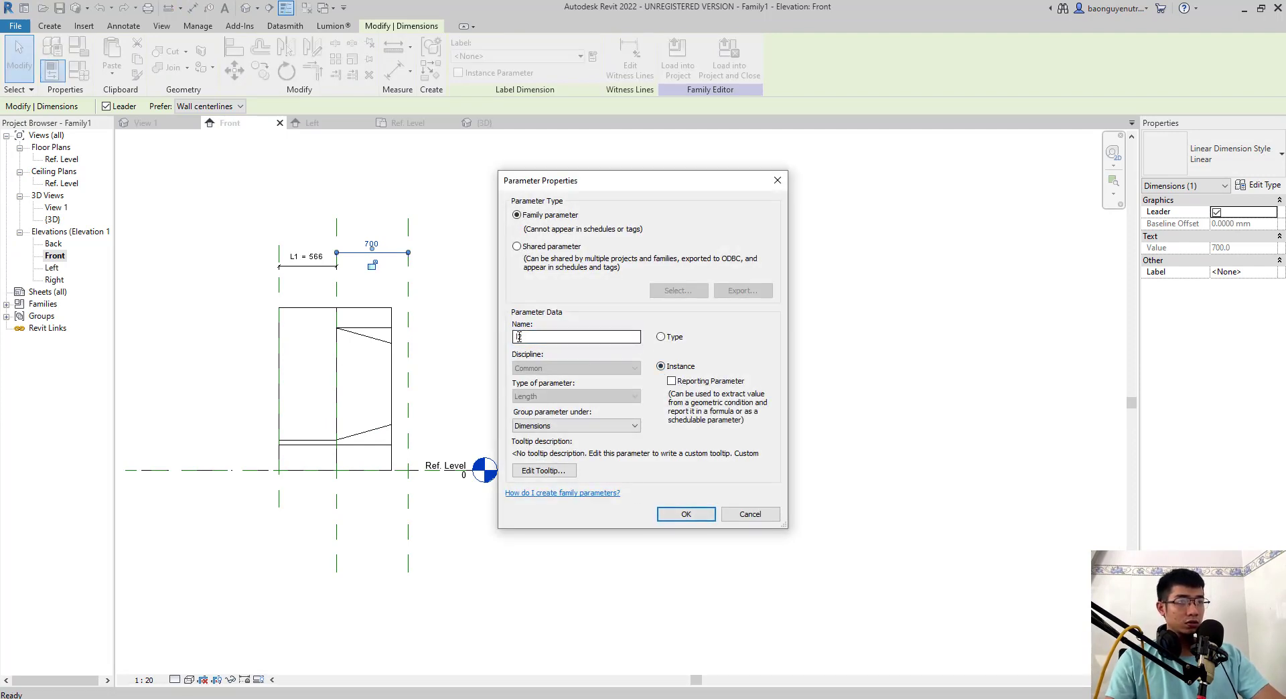
{"action": "left_click", "coordinate": [687, 514]}
- Align the blend's free end with the outer reference plane of the L2 dimension
{"action": "key", "text": "a"}
{"action": "key", "text": "l"}
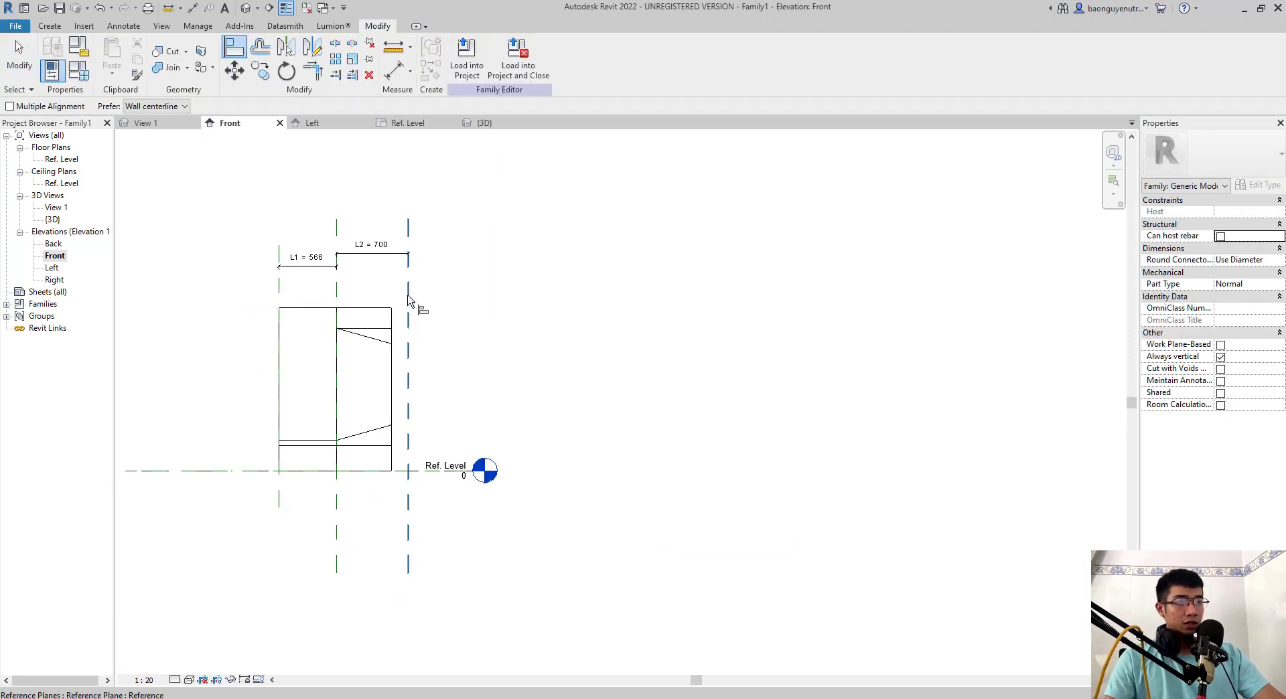
{"action": "left_click", "coordinate": [408, 301]}
{"action": "left_click", "coordinate": [392, 341]}
{"action": "key", "text": "Escape"}
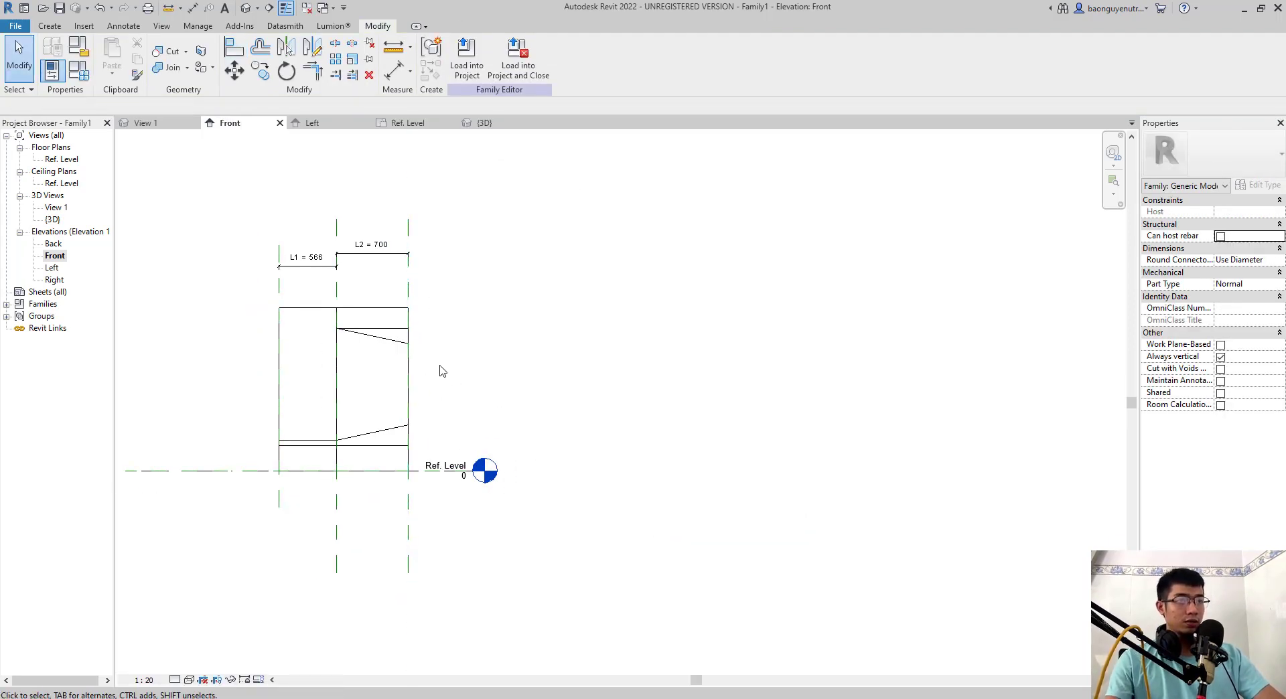
{"action": "scroll", "coordinate": [468, 396], "scroll_direction": "down", "scroll_amount": 1}
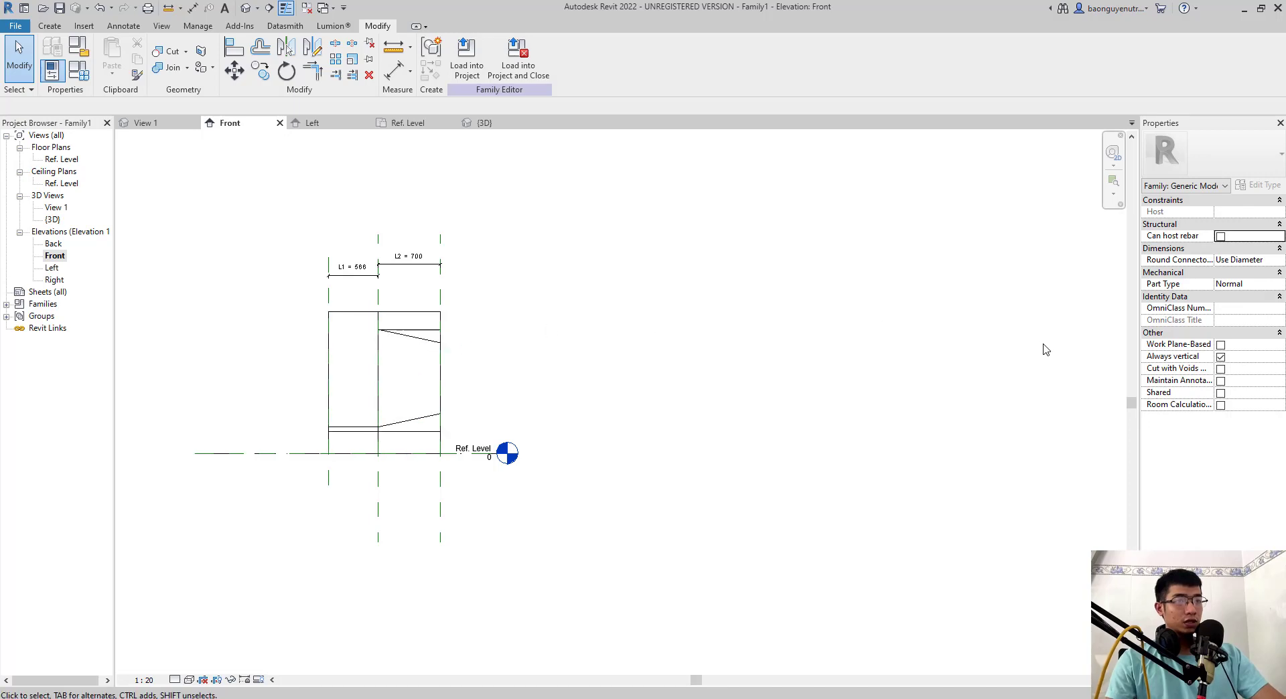
{"action": "left_click_drag", "start_coordinate": [473, 505], "coordinate": [468, 487]}
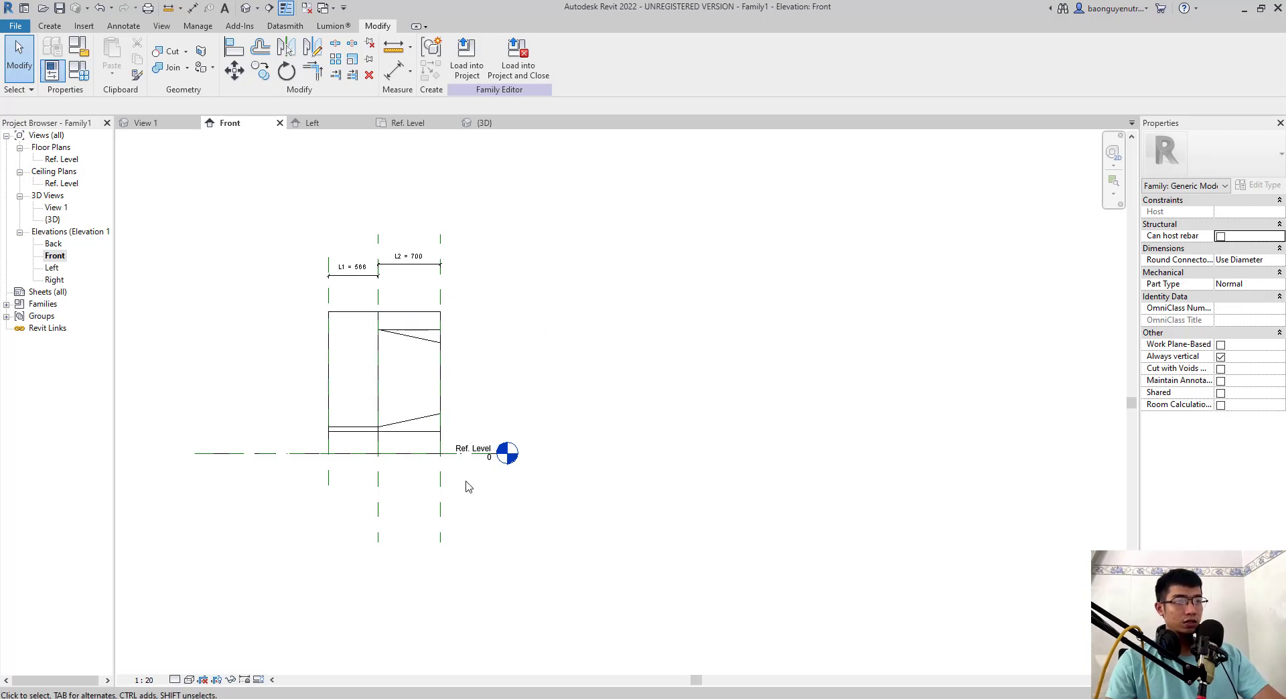
{"action": "left_click_drag", "start_coordinate": [439, 296], "coordinate": [493, 481]}
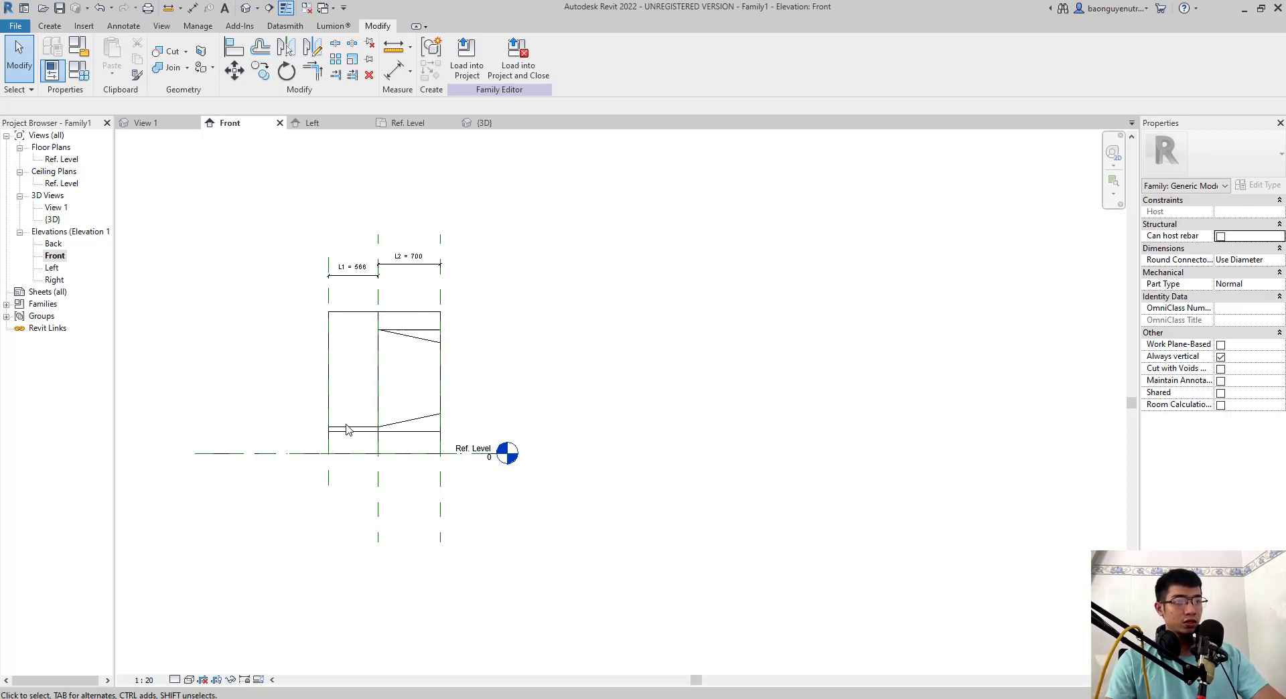
- Start an extrusion in the Left elevation and pick the outline lines of section 2-2 as its profile
{"action": "double_click", "coordinate": [53, 268]}
{"action": "left_click", "coordinate": [56, 27]}
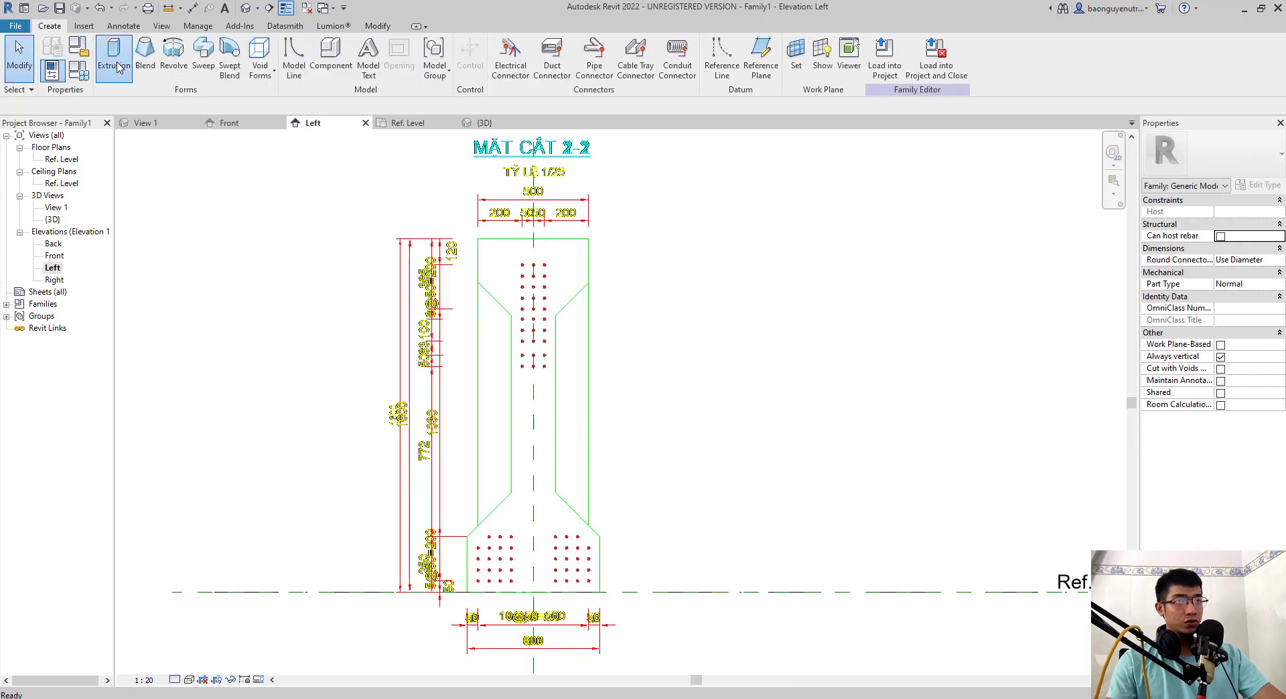
{"action": "left_click", "coordinate": [113, 57]}
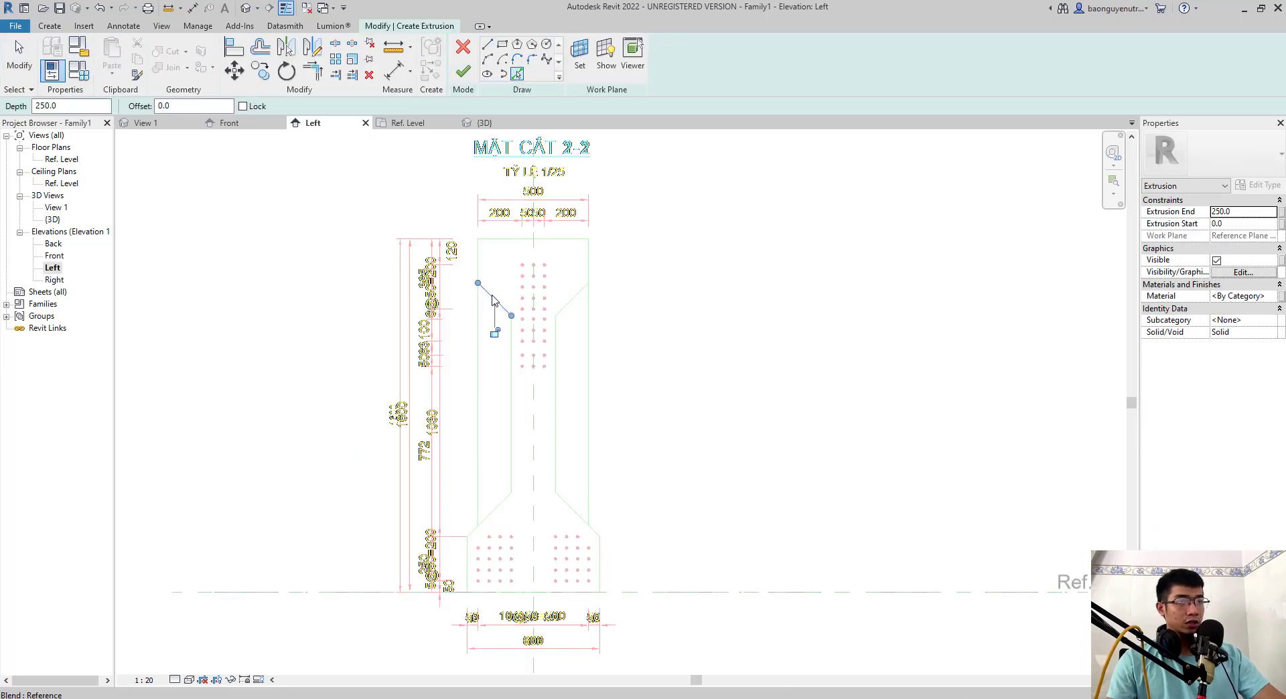
{"action": "left_click", "coordinate": [478, 266]}
{"action": "left_click", "coordinate": [521, 240]}
{"action": "left_click", "coordinate": [588, 272]}
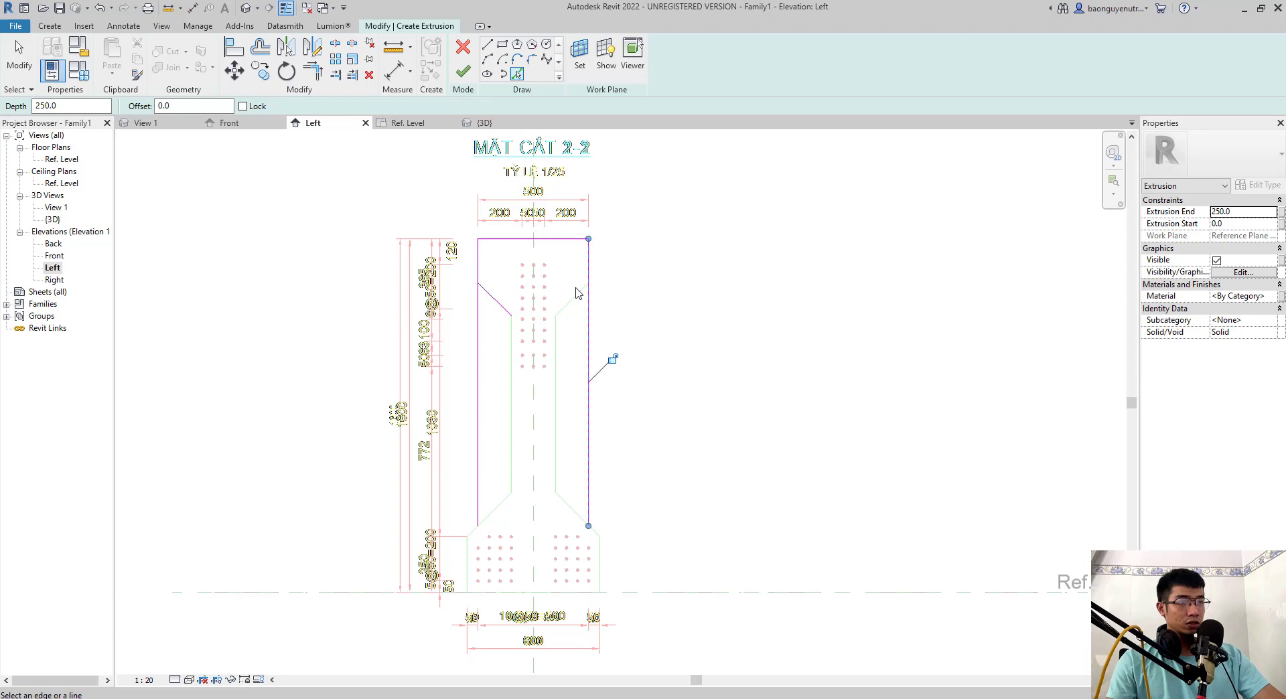
{"action": "left_click", "coordinate": [555, 348]}
{"action": "left_click", "coordinate": [483, 523]}
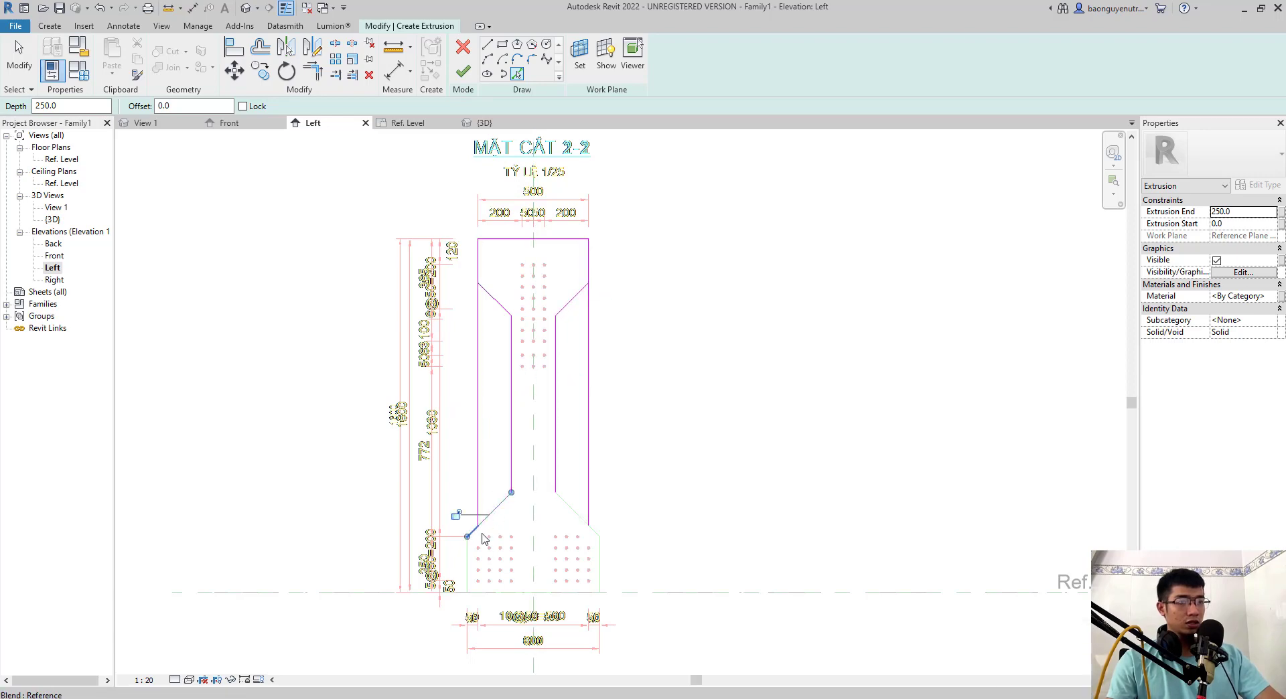
{"action": "left_click", "coordinate": [583, 521]}
- Trim the top flange's vertical sketch lines to the sloped haunch lines on both sides and finish the section 2-2 extrusion
{"action": "key", "text": "Escape"}
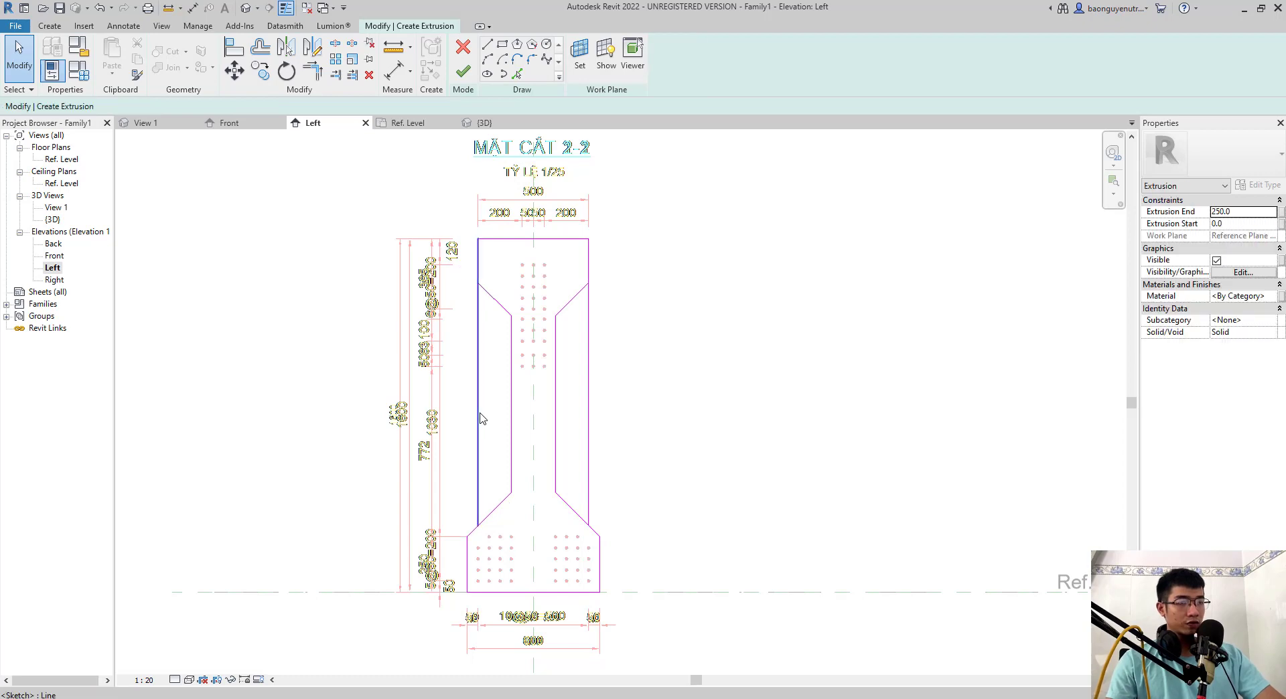
{"action": "left_click", "coordinate": [520, 74]}
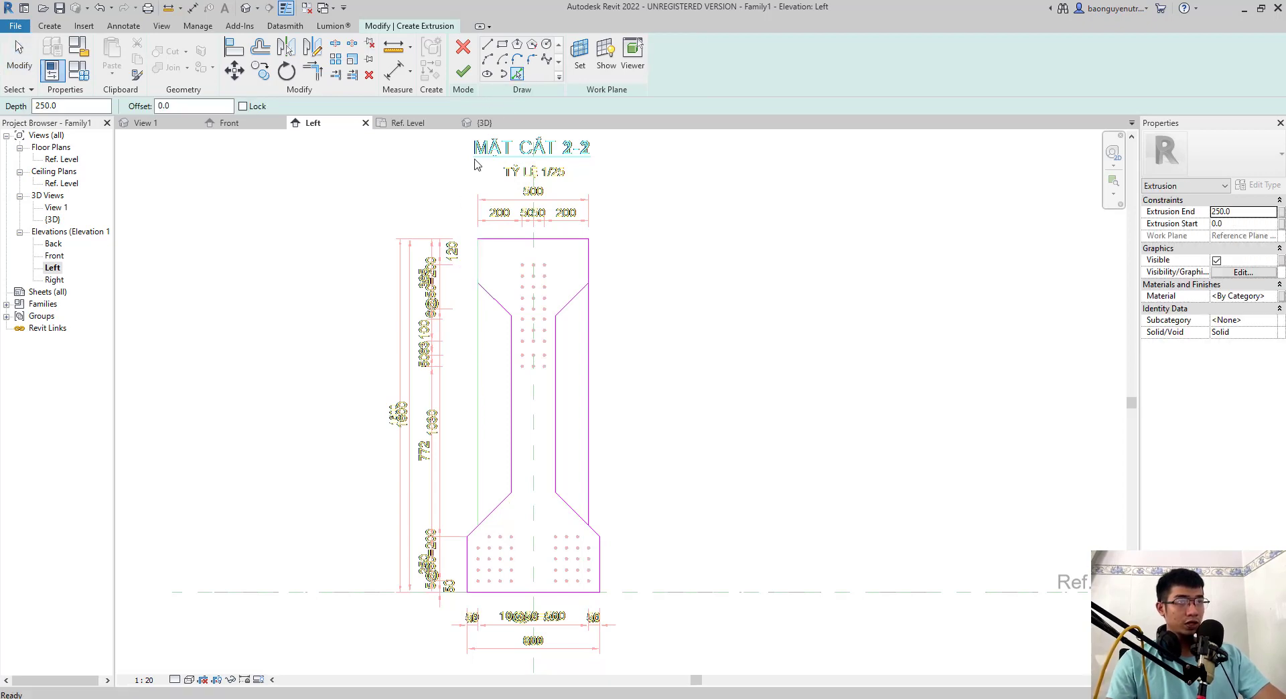
{"action": "key", "text": "Escape"}
{"action": "key", "text": "t"}
{"action": "key", "text": "r"}
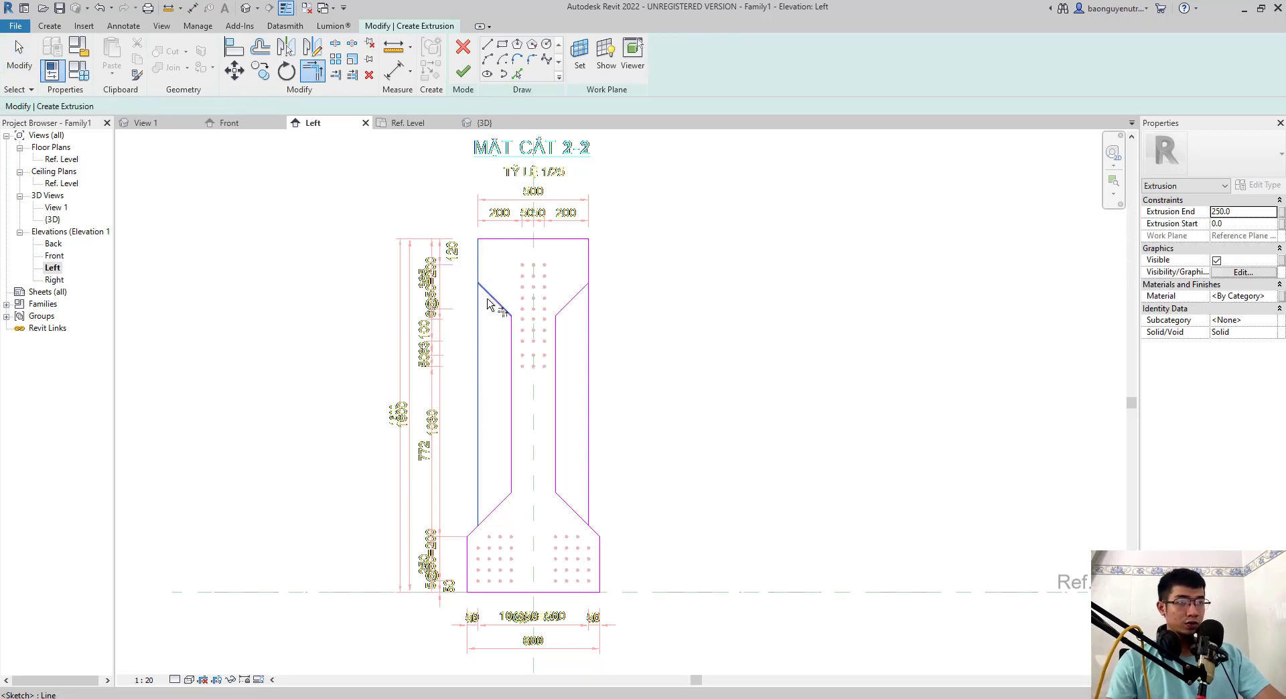
{"action": "left_click", "coordinate": [577, 295]}
{"action": "left_click", "coordinate": [588, 248]}
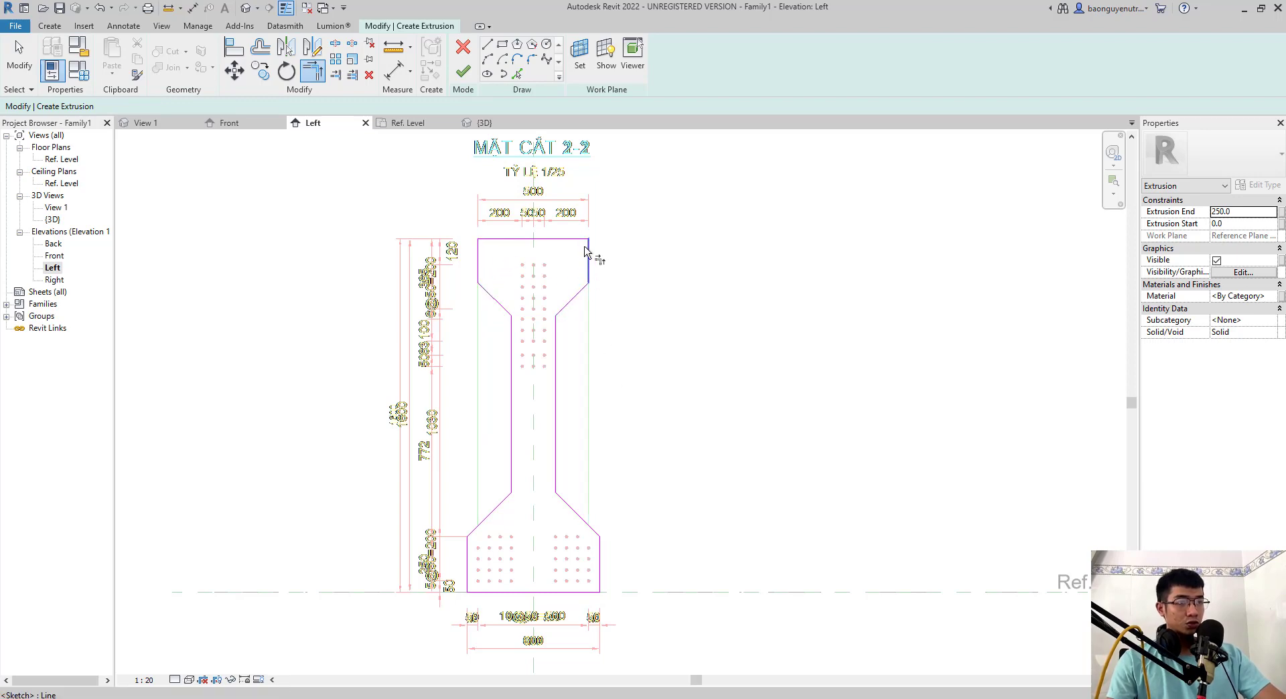
{"action": "key", "text": "Escape"}
{"action": "left_click", "coordinate": [463, 71]}
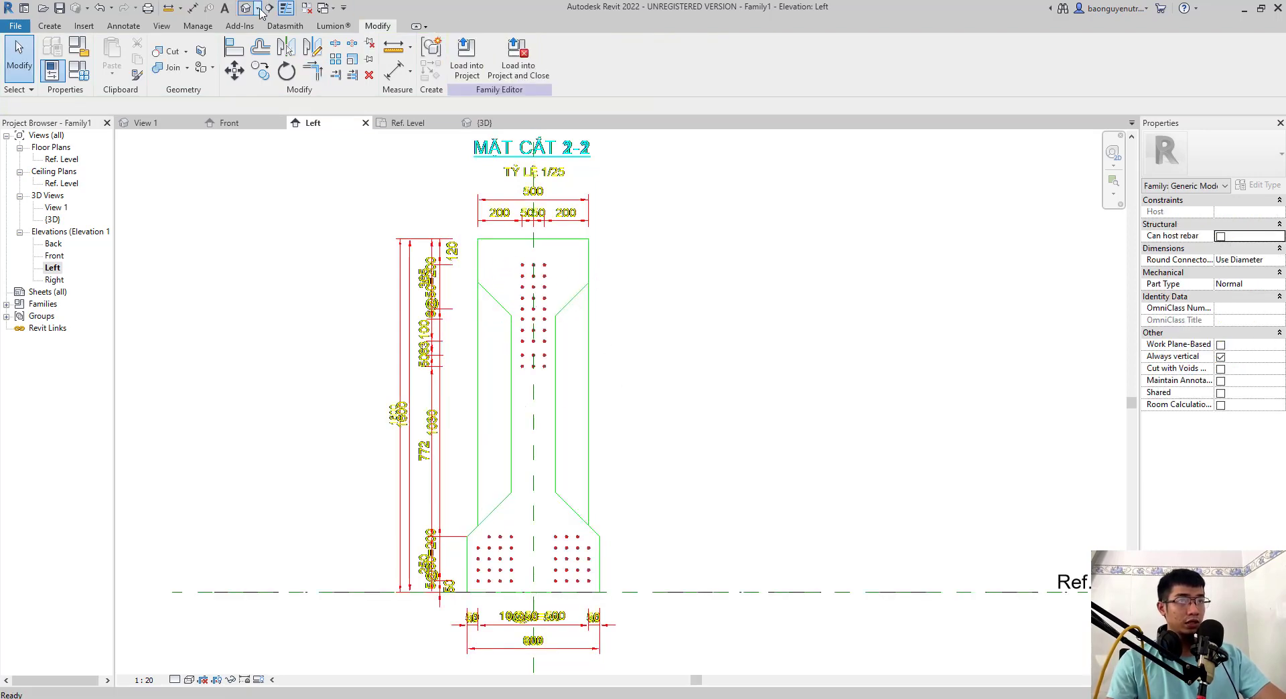
- Stretch the section 2-2 extrusion in the 3D view so it runs from the blend's free end out past it
{"action": "left_click", "coordinate": [259, 8]}
{"action": "left_click", "coordinate": [265, 37]}
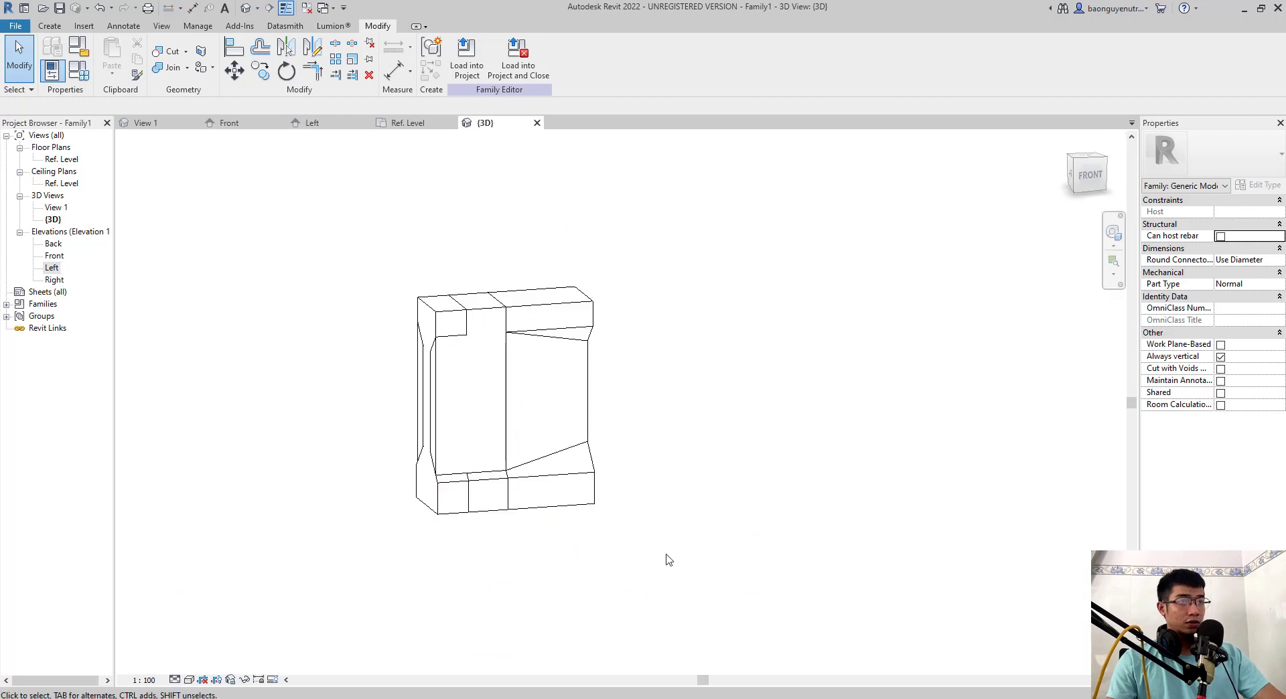
{"action": "left_click", "coordinate": [497, 468]}
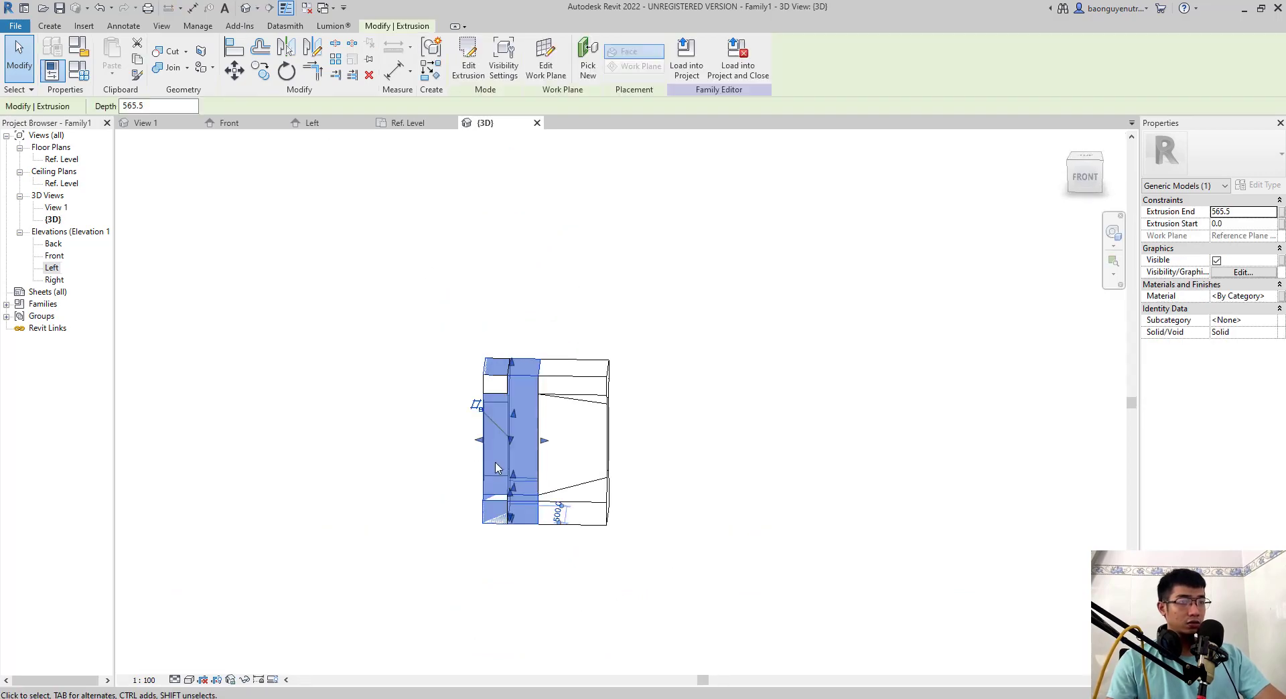
{"action": "left_click_drag", "start_coordinate": [483, 448], "coordinate": [608, 445]}
{"action": "key", "text": "ctrl+z"}
{"action": "left_click", "coordinate": [507, 421]}
{"action": "left_click", "coordinate": [643, 574]}
- Align the start of the section 2-2 extrusion with the outer L2 reference plane in the Front elevation
{"action": "double_click", "coordinate": [55, 255]}
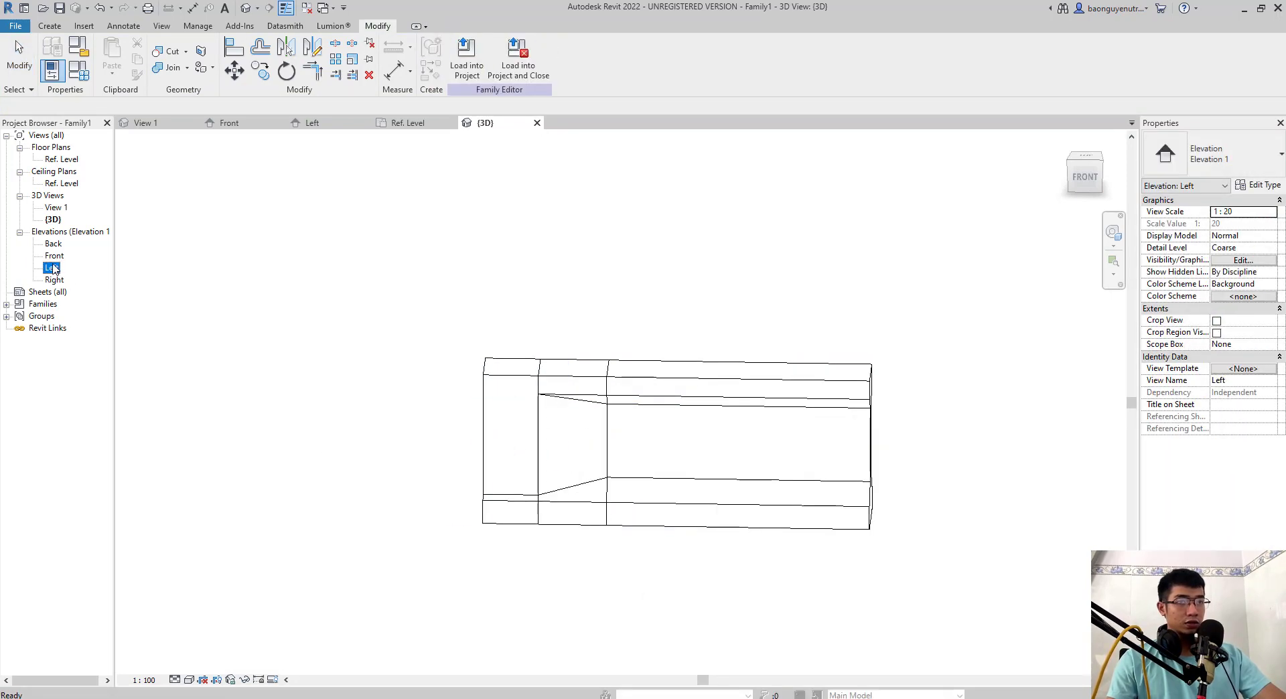
{"action": "key", "text": "l"}
{"action": "left_click", "coordinate": [444, 288]}
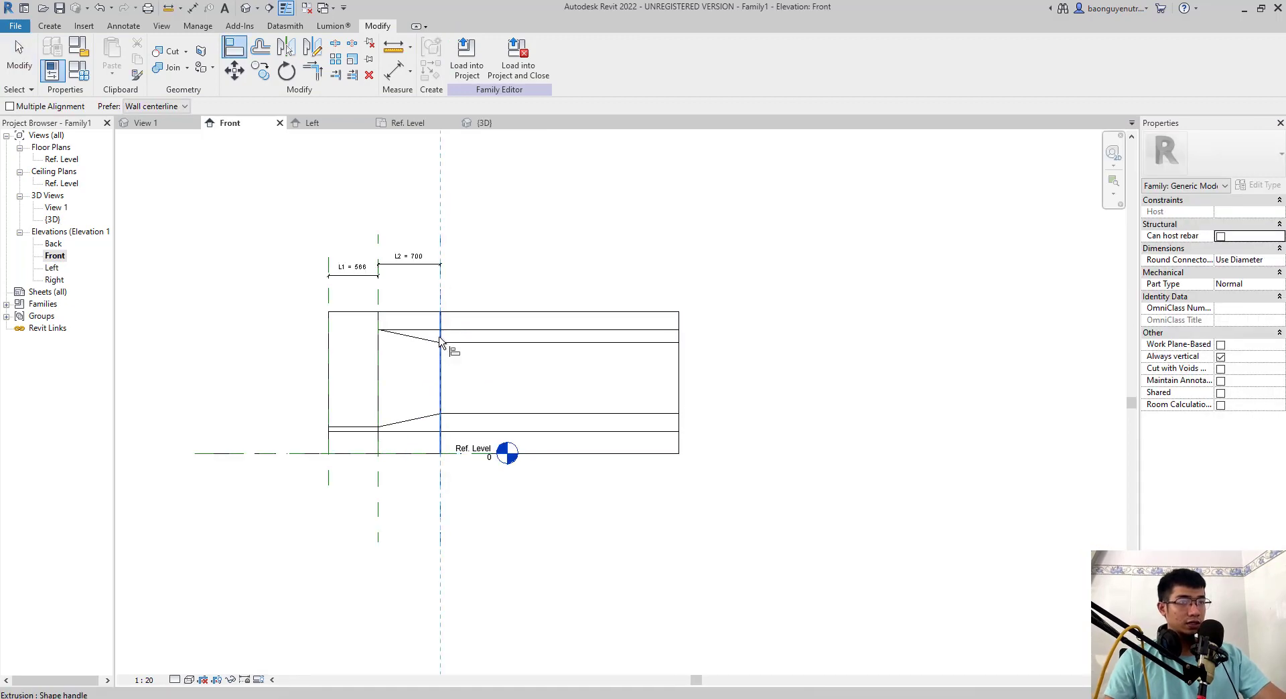
{"action": "left_click", "coordinate": [440, 344]}
{"action": "left_click", "coordinate": [418, 365]}
{"action": "key", "text": "Escape"}
- Draw a vertical reference plane a short distance beyond the free end of the section 2-2 extrusion
{"action": "scroll", "coordinate": [615, 390], "scroll_direction": "down", "scroll_amount": 2}
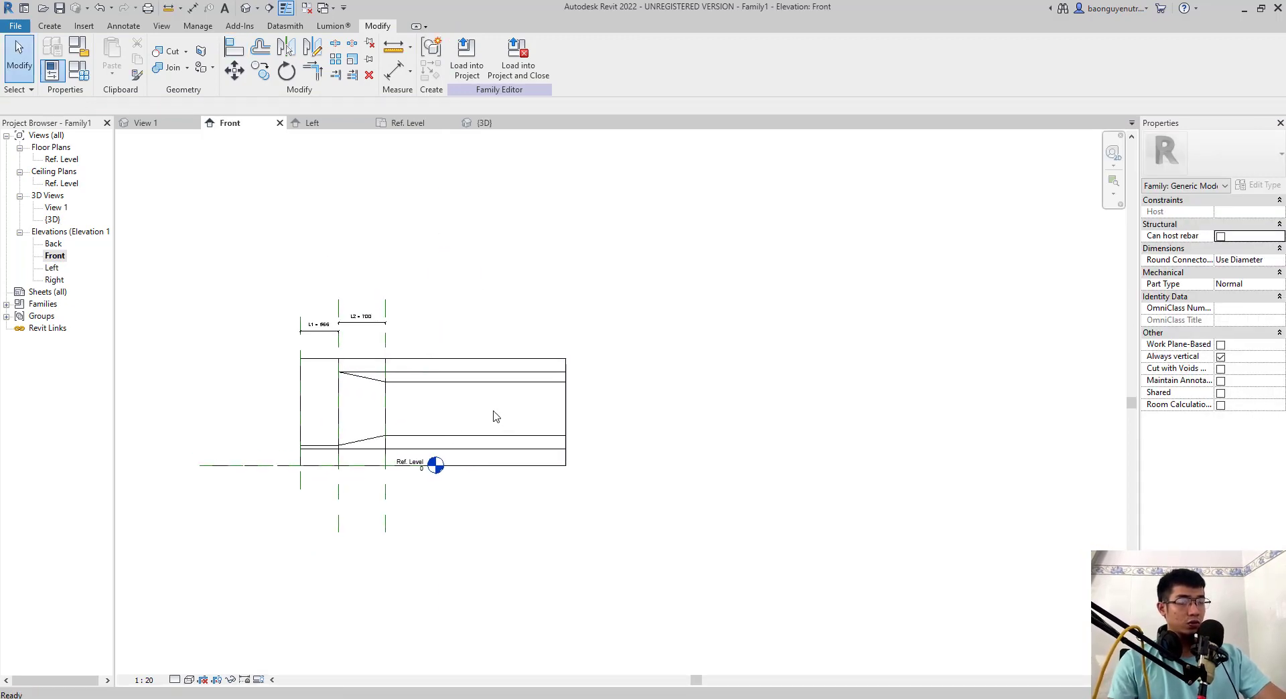
{"action": "key", "text": "p"}
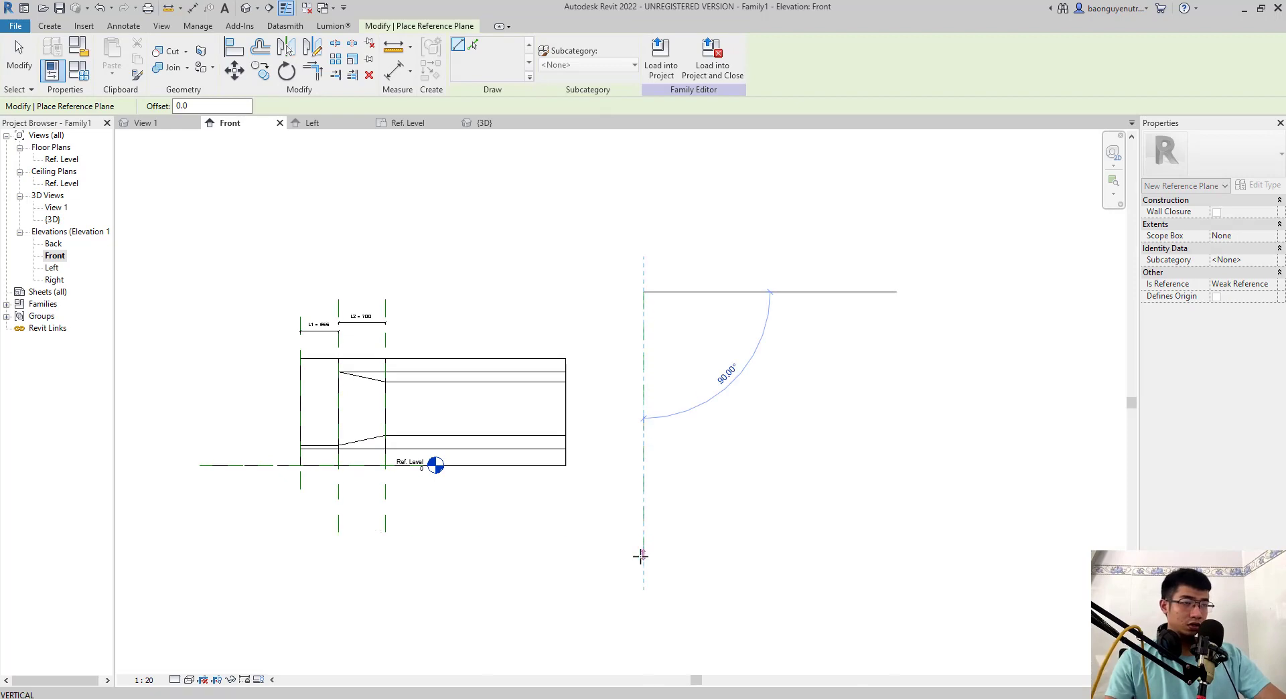
{"action": "left_click", "coordinate": [641, 556]}
{"action": "key", "text": "Escape"}
{"action": "key", "text": "Escape"}
- Mirror a copy of the end extrusion, the blend and the section 2-2 extrusion about the new reference plane
{"action": "left_click", "coordinate": [372, 380]}
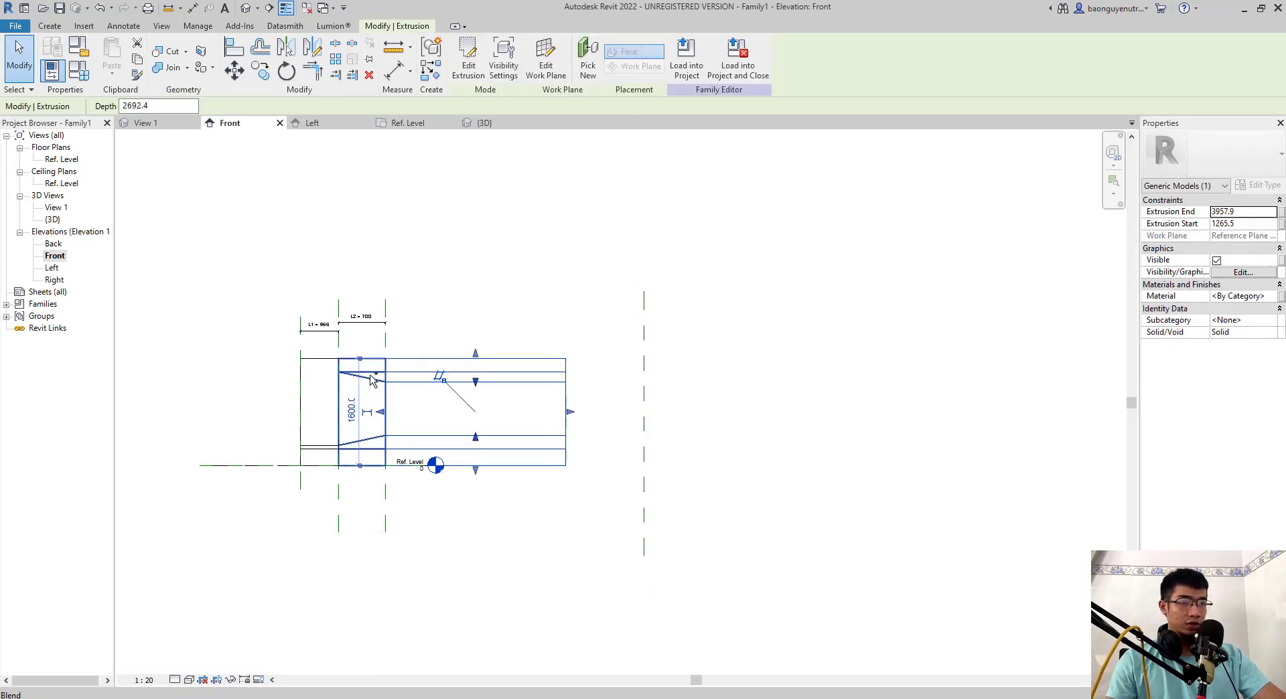
{"action": "left_click", "coordinate": [372, 380], "text": "ctrl"}
{"action": "key", "text": "m"}
{"action": "key", "text": "m"}
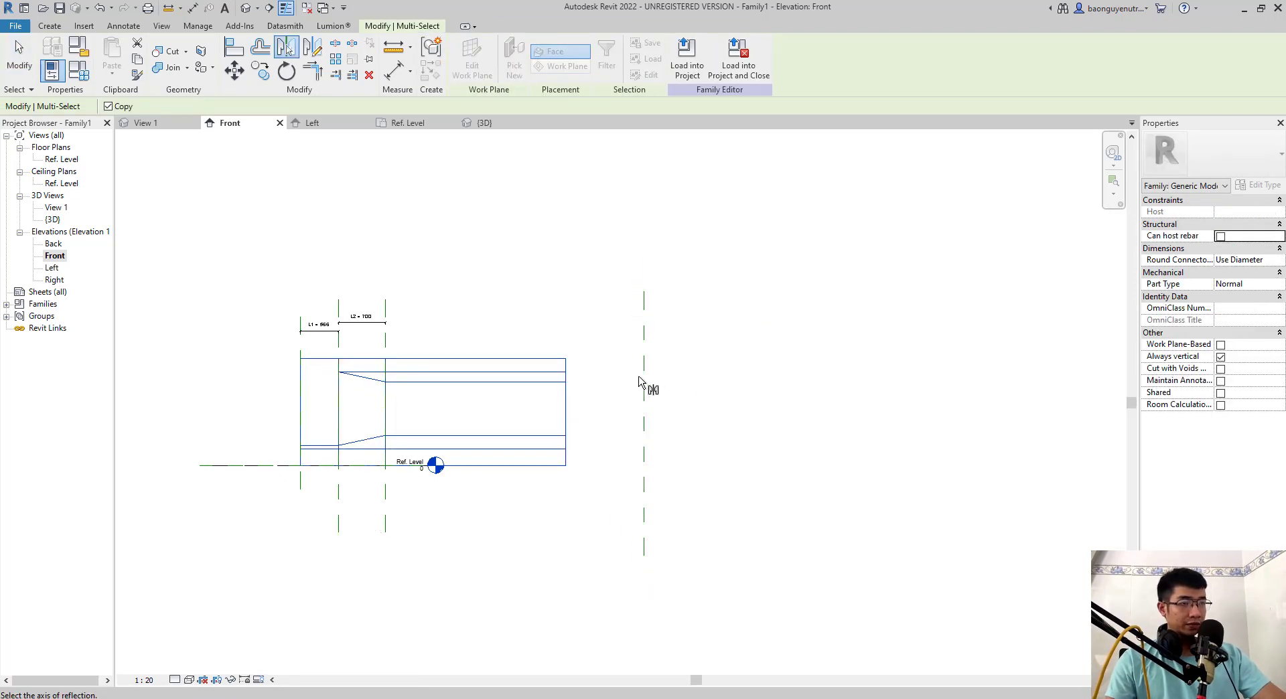
{"action": "left_click", "coordinate": [641, 389]}
{"action": "scroll", "coordinate": [626, 451], "scroll_direction": "down", "scroll_amount": 2}
{"action": "left_click", "coordinate": [582, 465]}
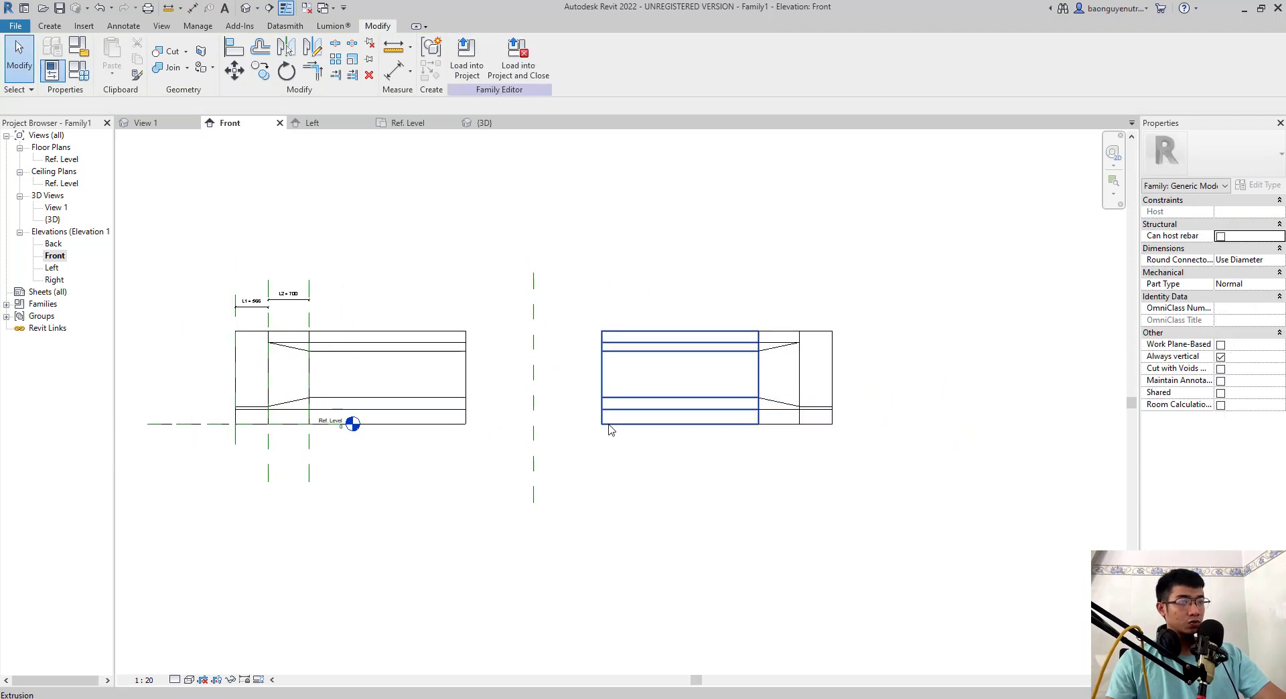
- Delete the mirrored middle extrusion and stretch the original one to the mirrored blend, locking it there
{"action": "left_click", "coordinate": [467, 385]}
{"action": "left_click_drag", "start_coordinate": [469, 379], "coordinate": [758, 379]}
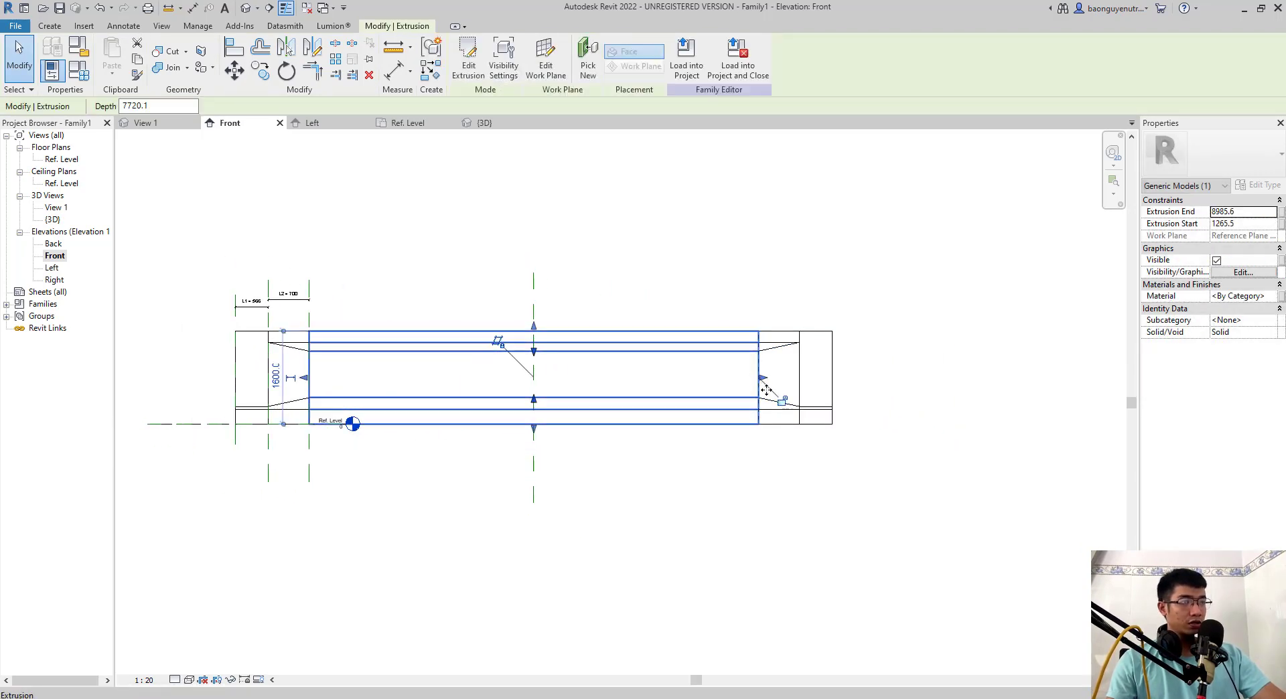
{"action": "left_click", "coordinate": [365, 275]}
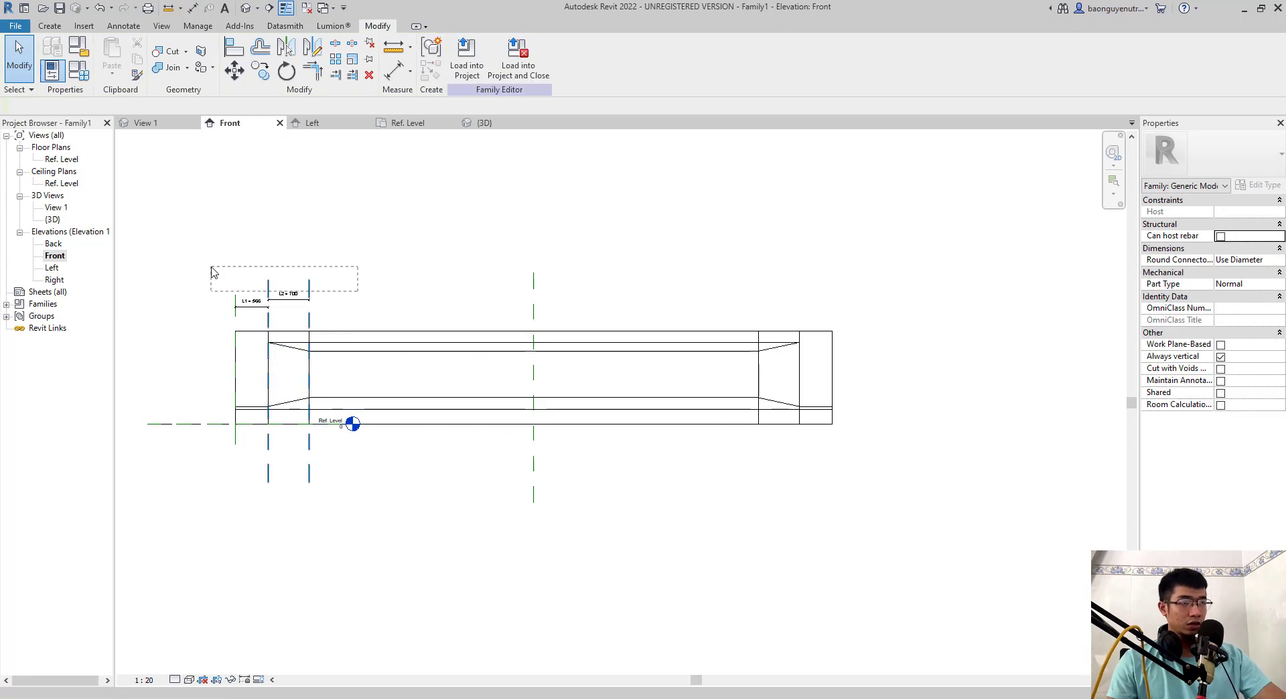
- Mirror the two L2 reference planes and their dimension about the central reference plane, and delete the copied L2 dimension
{"action": "left_click_drag", "start_coordinate": [384, 314], "coordinate": [260, 269]}
{"action": "key", "text": "m"}
{"action": "key", "text": "m"}
{"action": "left_click", "coordinate": [534, 299]}
{"action": "middle_click_drag", "start_coordinate": [617, 333], "coordinate": [495, 329]}
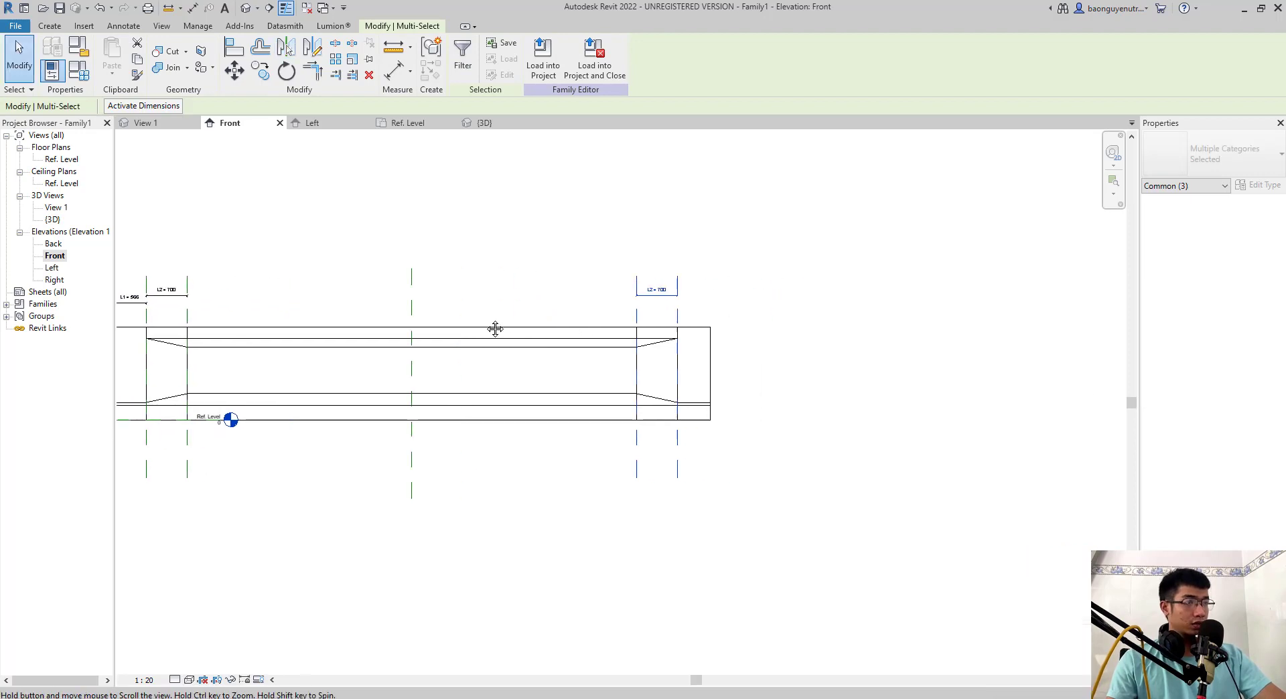
{"action": "key", "text": "Escape"}
{"action": "left_click", "coordinate": [657, 289]}
{"action": "key", "text": "Delete"}
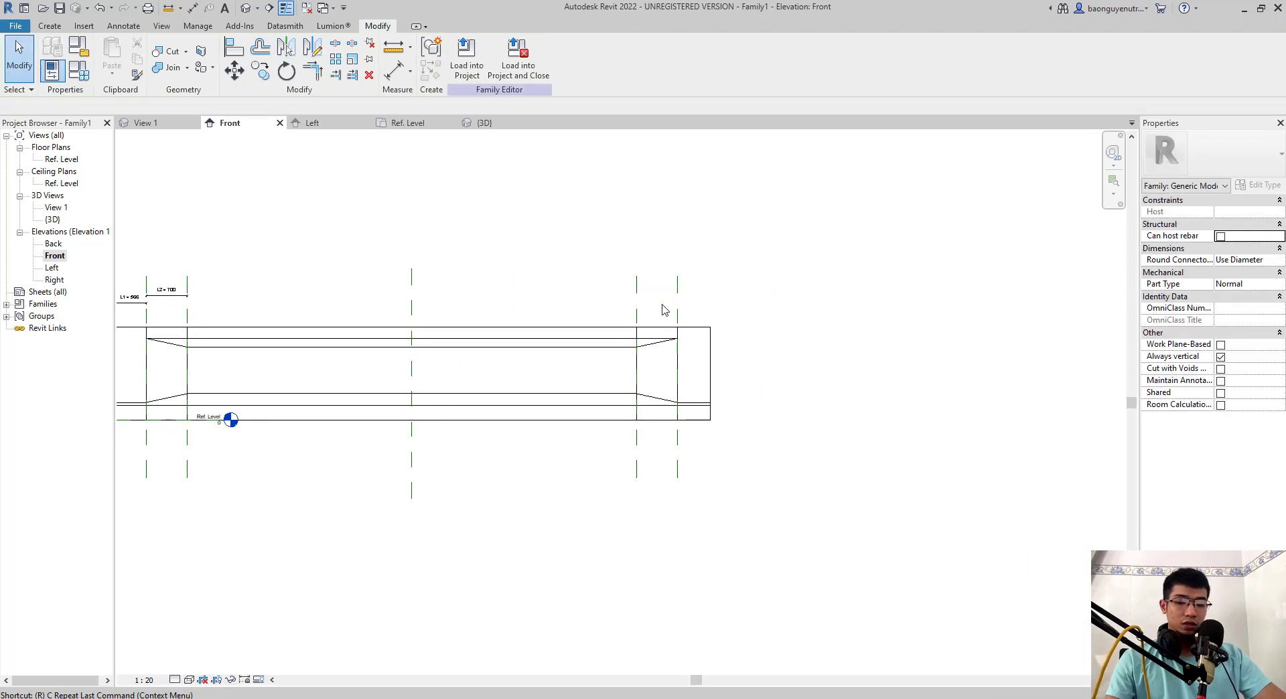
- Draw a vertical reference plane just beyond the outer end of the mirrored end extrusion
{"action": "key", "text": "r"}
{"action": "key", "text": "p"}
{"action": "left_click", "coordinate": [726, 281]}
{"action": "left_click", "coordinate": [727, 487]}
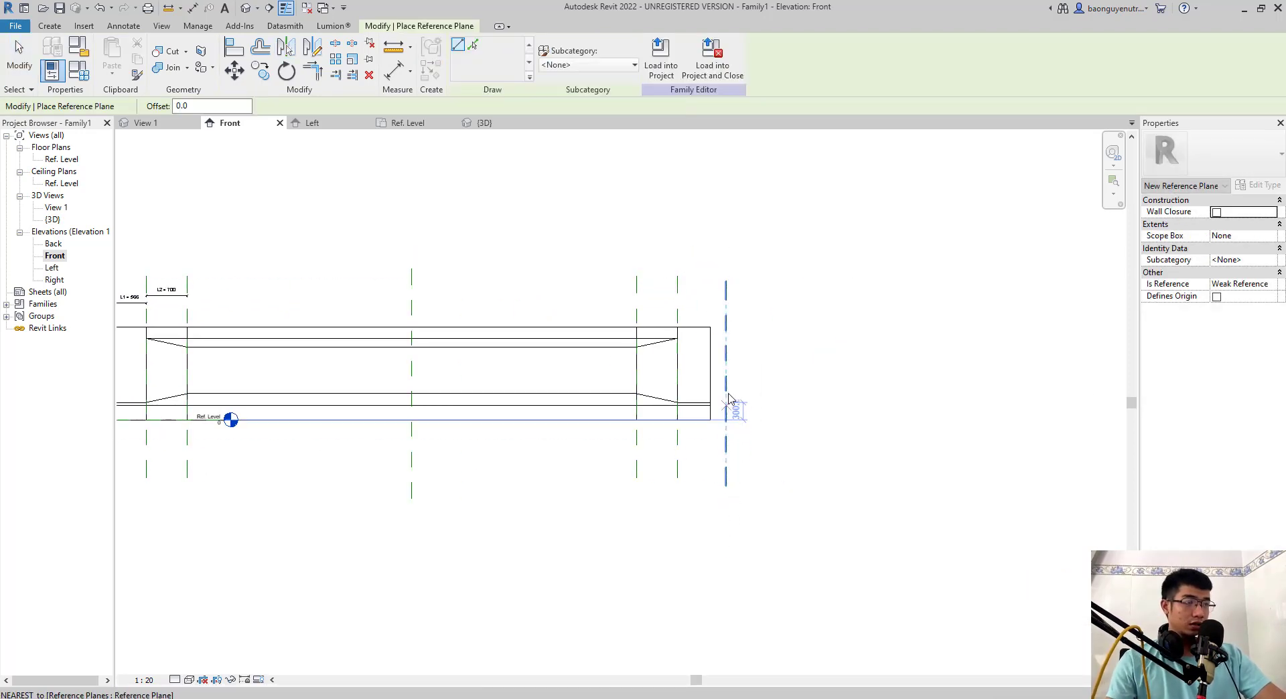
{"action": "key", "text": "Escape"}
- Align the mirrored end extrusion's outer end with the new reference plane and lock its inner end to the mirrored plane there
{"action": "key", "text": "a"}
{"action": "key", "text": "l"}
{"action": "left_click", "coordinate": [712, 365]}
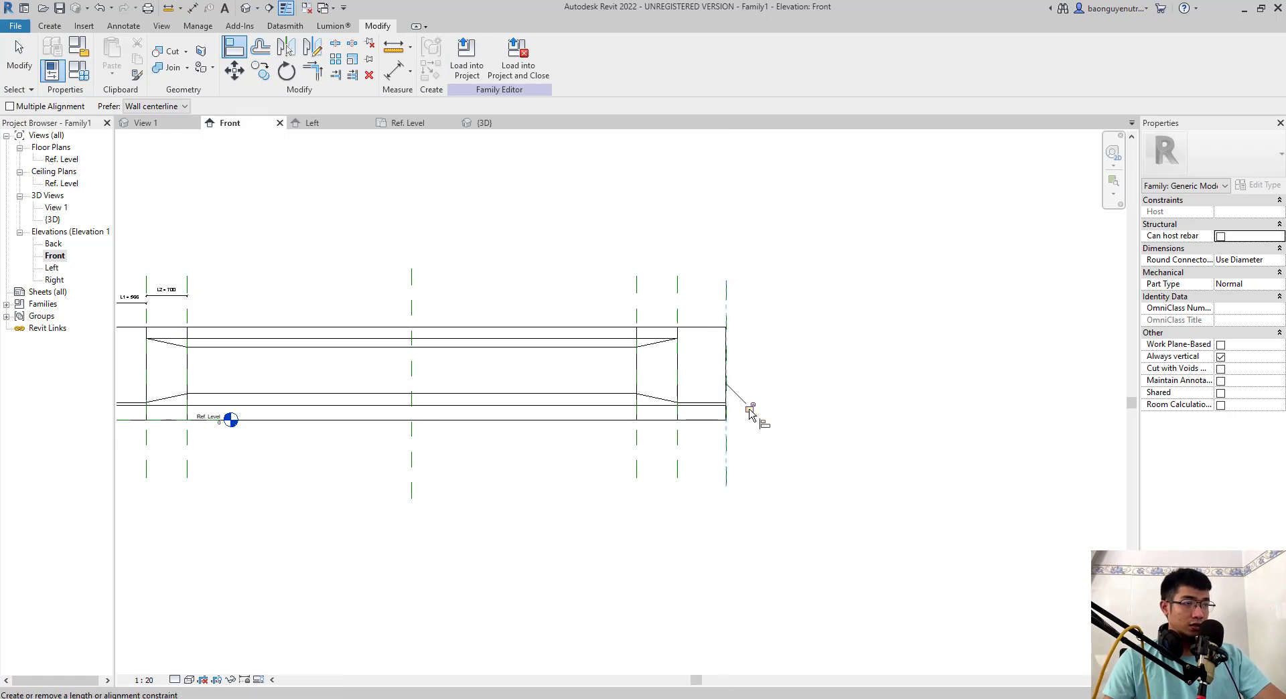
{"action": "left_click", "coordinate": [678, 312]}
{"action": "left_click", "coordinate": [677, 345]}
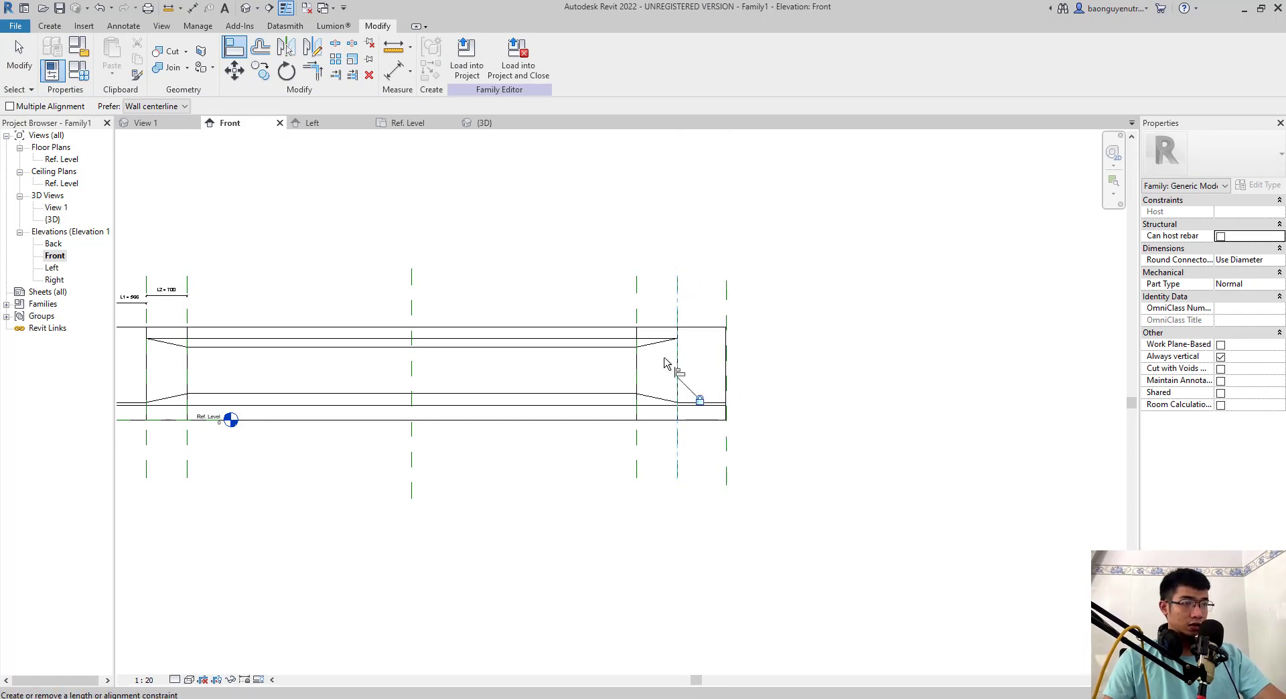
{"action": "left_click", "coordinate": [637, 335]}
{"action": "key", "text": "Escape"}
{"action": "key", "text": "Escape"}
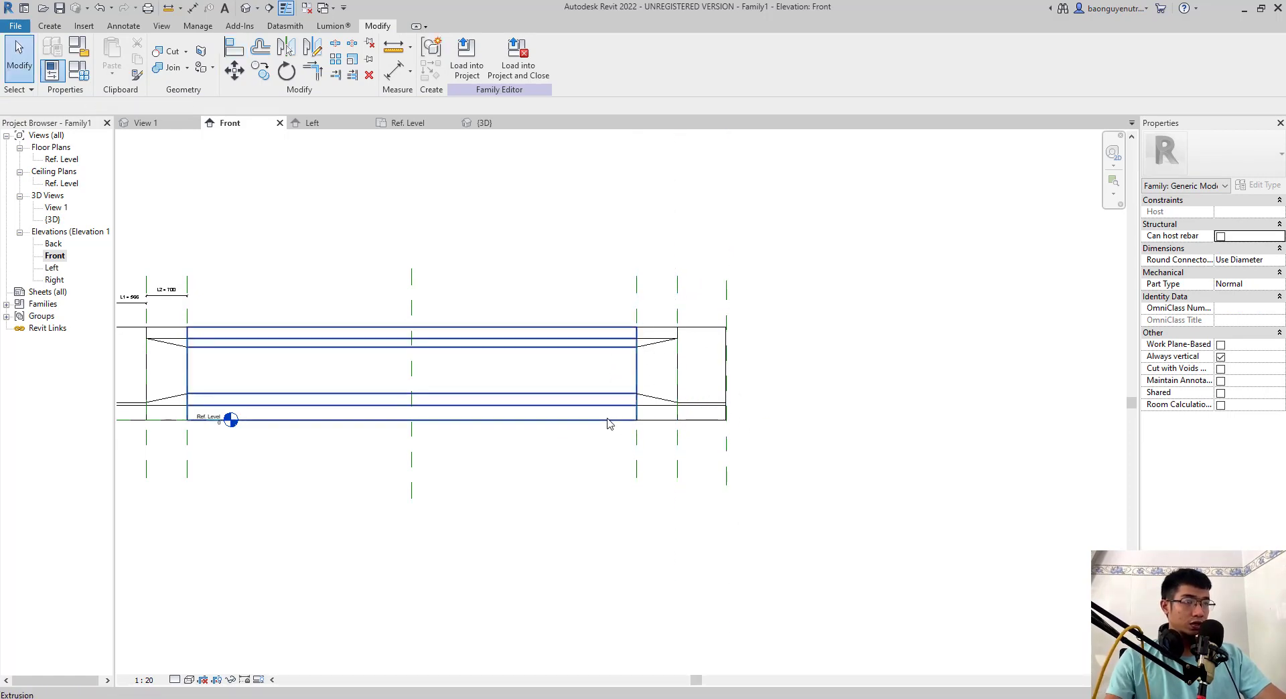
- Pull the middle extrusion, mirrored blend and mirrored end extrusion back from their shared planes, removing the conflicting constraints
{"action": "left_click", "coordinate": [608, 421]}
{"action": "left_click_drag", "start_coordinate": [641, 374], "coordinate": [586, 374]}
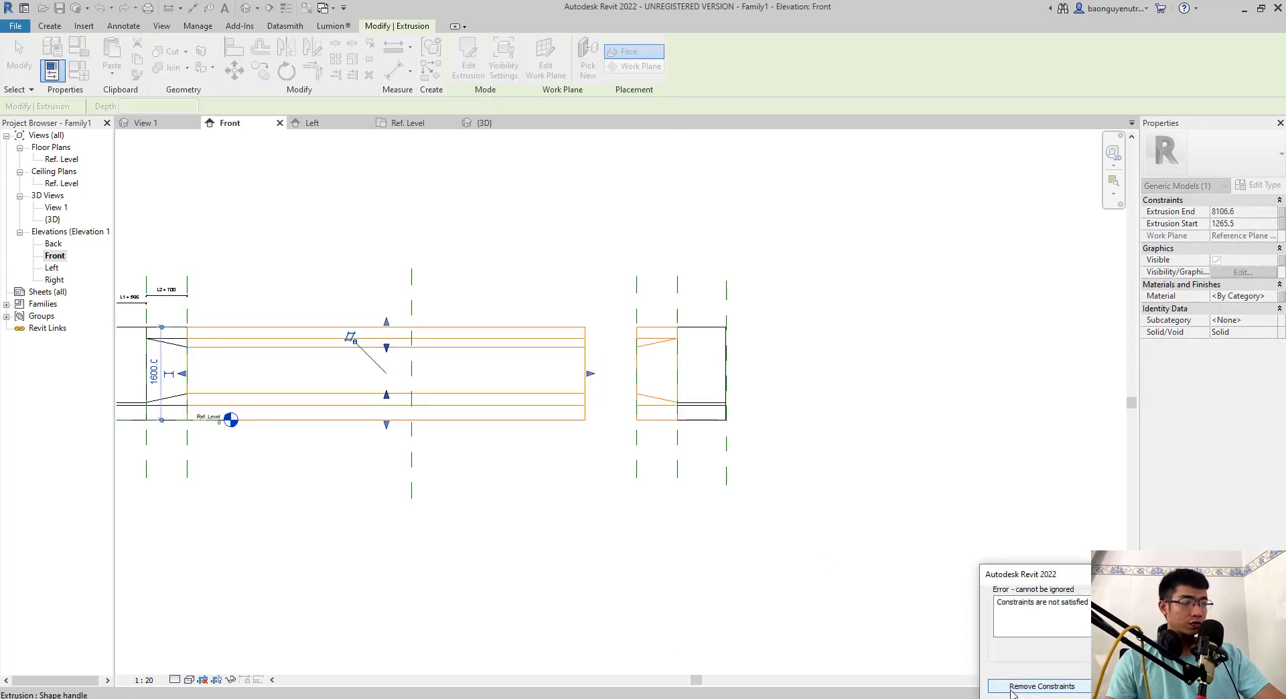
{"action": "left_click", "coordinate": [1034, 686]}
{"action": "left_click", "coordinate": [645, 373]}
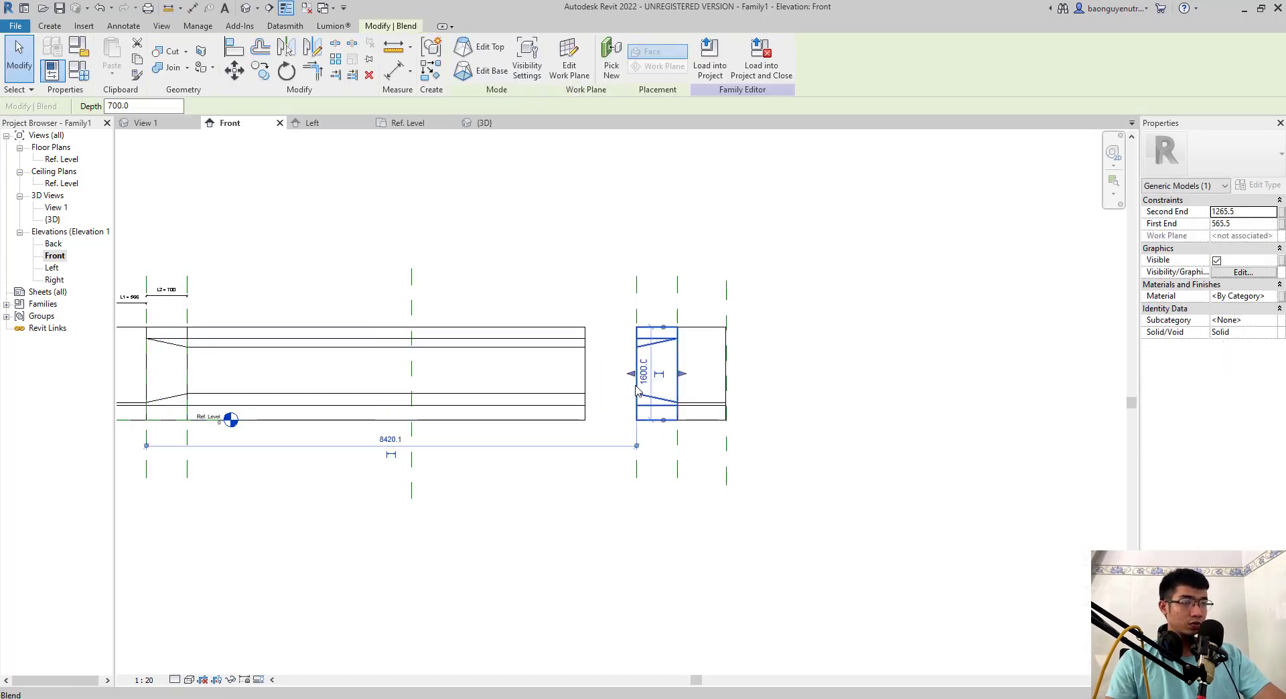
{"action": "left_click_drag", "start_coordinate": [645, 375], "coordinate": [652, 376]}
{"action": "left_click", "coordinate": [1033, 686]}
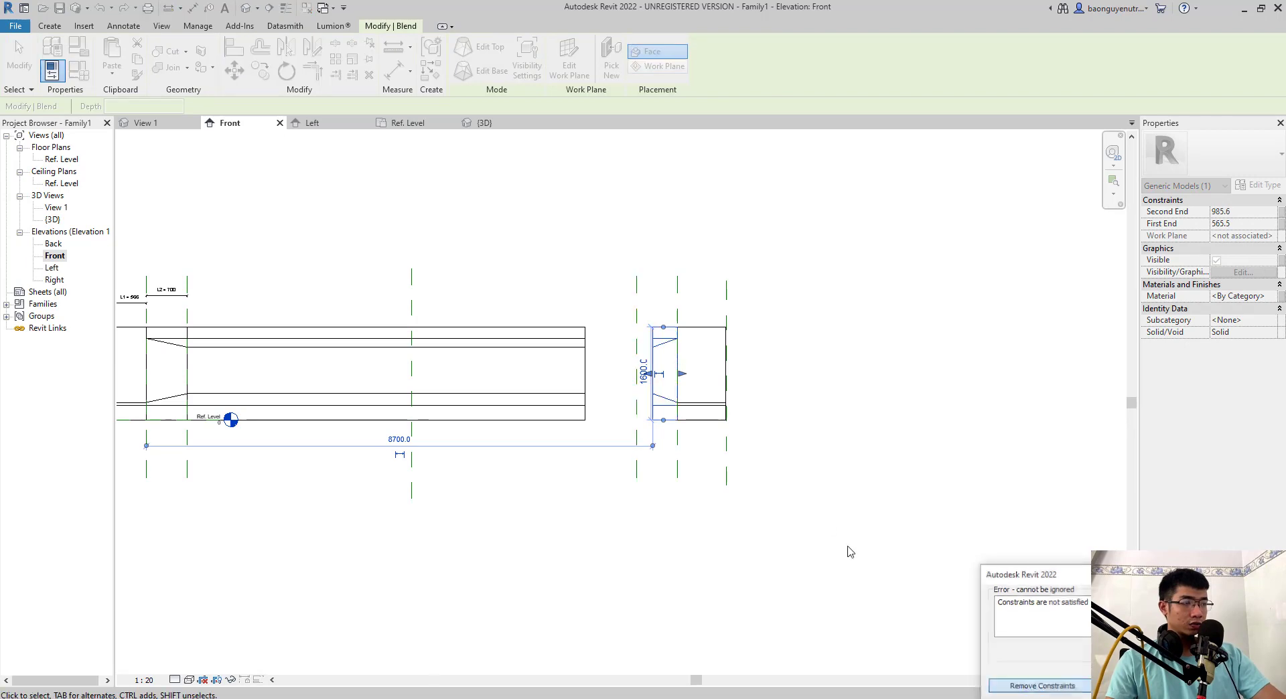
{"action": "left_click", "coordinate": [697, 422]}
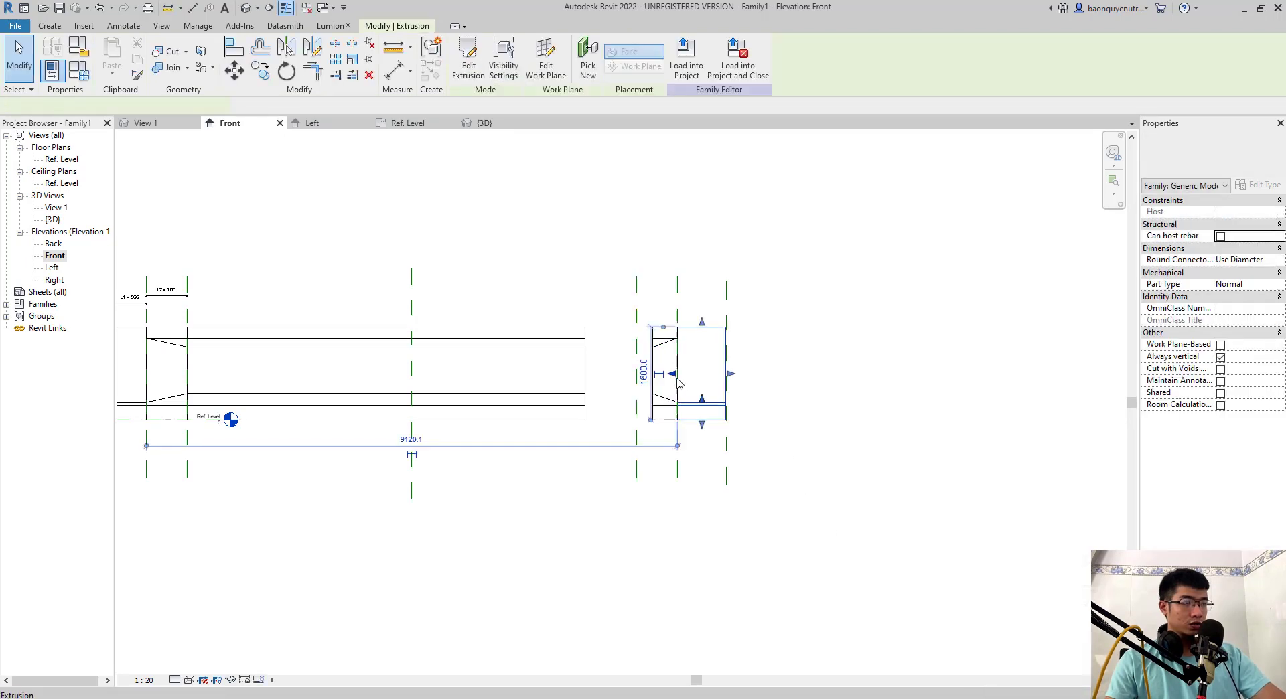
{"action": "left_click", "coordinate": [732, 493]}
{"action": "left_click", "coordinate": [667, 402]}
{"action": "key", "text": "Escape"}
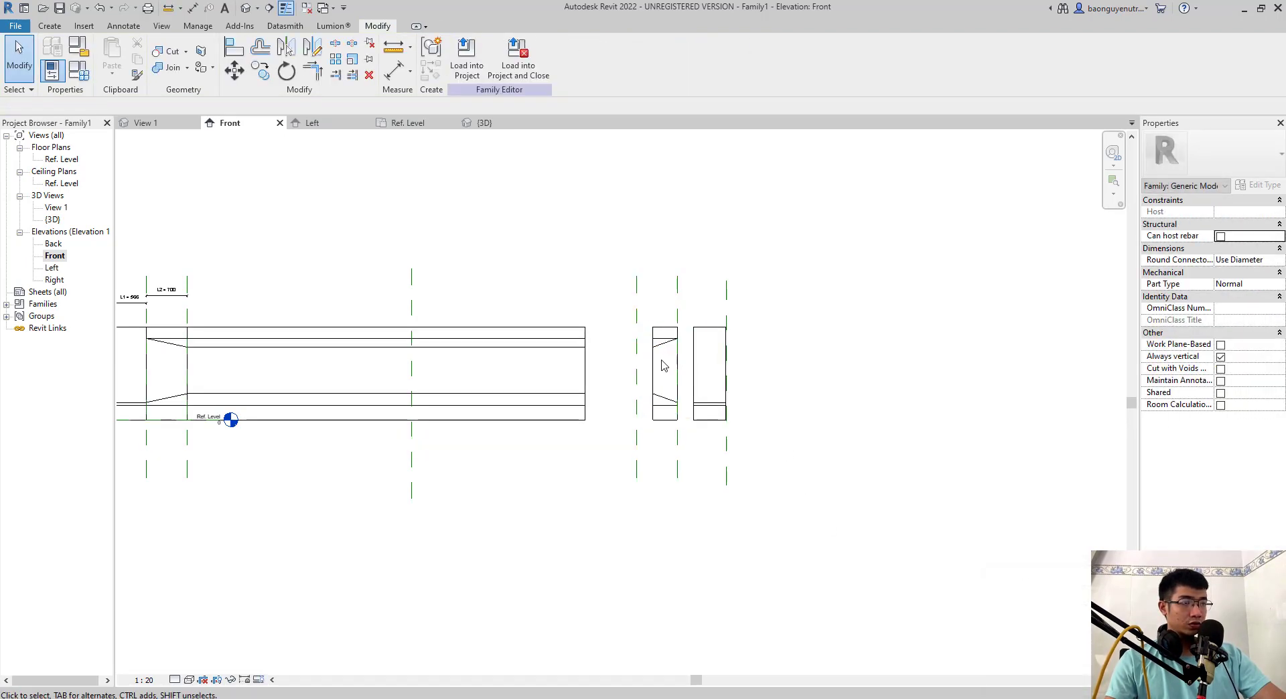
- Align the middle extrusion's free end with the innermost mirrored reference plane and lock it
{"action": "left_click", "coordinate": [678, 373]}
{"action": "key", "text": "Escape"}
{"action": "scroll", "coordinate": [638, 301], "scroll_direction": "up", "scroll_amount": 1}
{"action": "key", "text": "a"}
{"action": "key", "text": "l"}
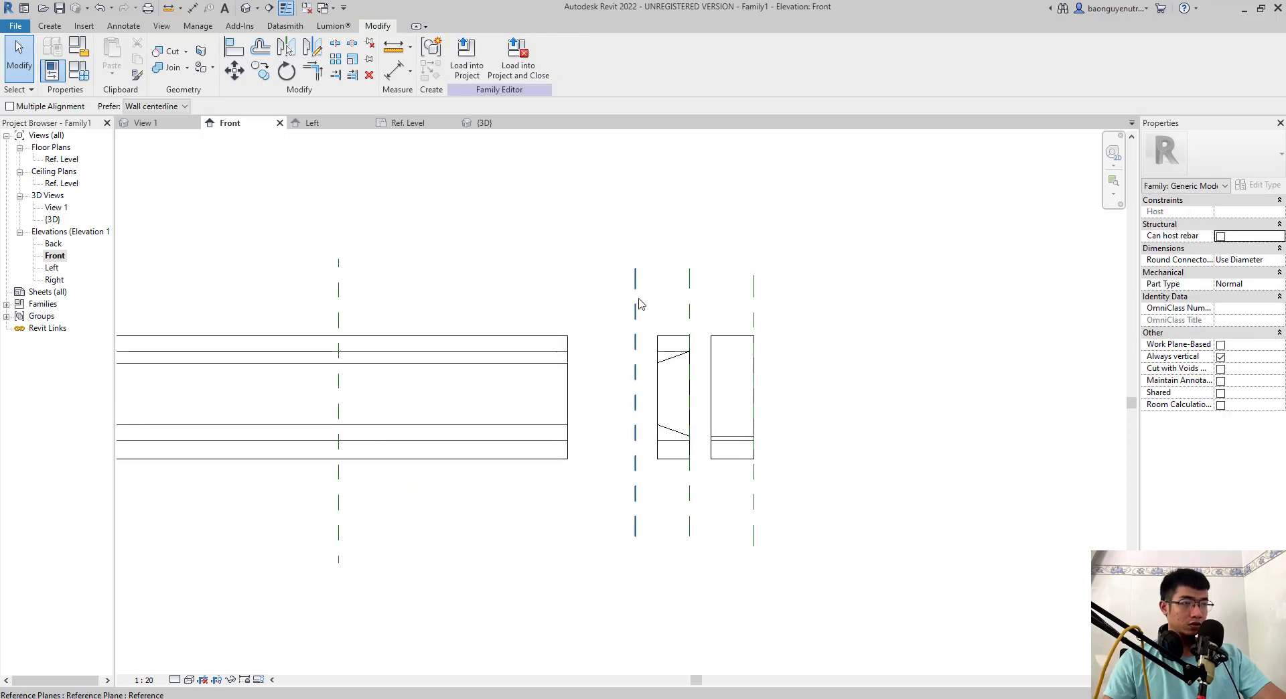
{"action": "left_click", "coordinate": [636, 301]}
{"action": "left_click", "coordinate": [568, 389]}
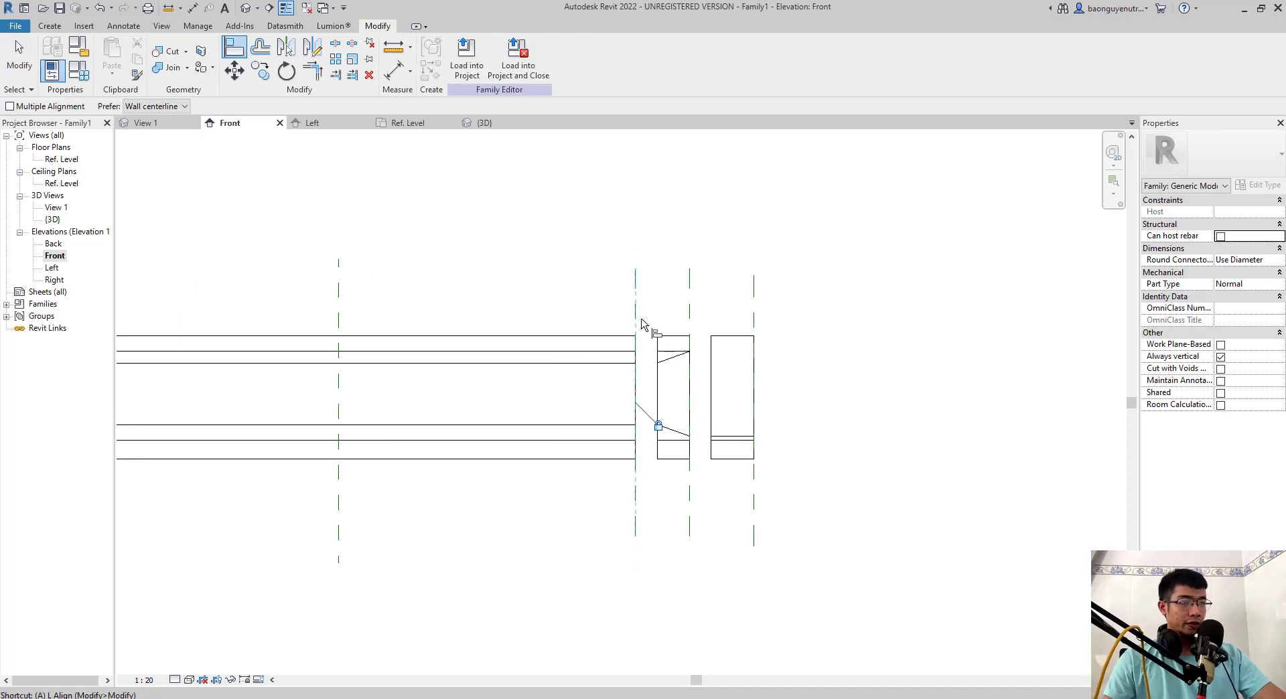
- Align both ends of the mirrored blend and of the mirrored end extrusion with their mirrored reference planes
{"action": "left_click", "coordinate": [657, 386]}
{"action": "left_click", "coordinate": [694, 329]}
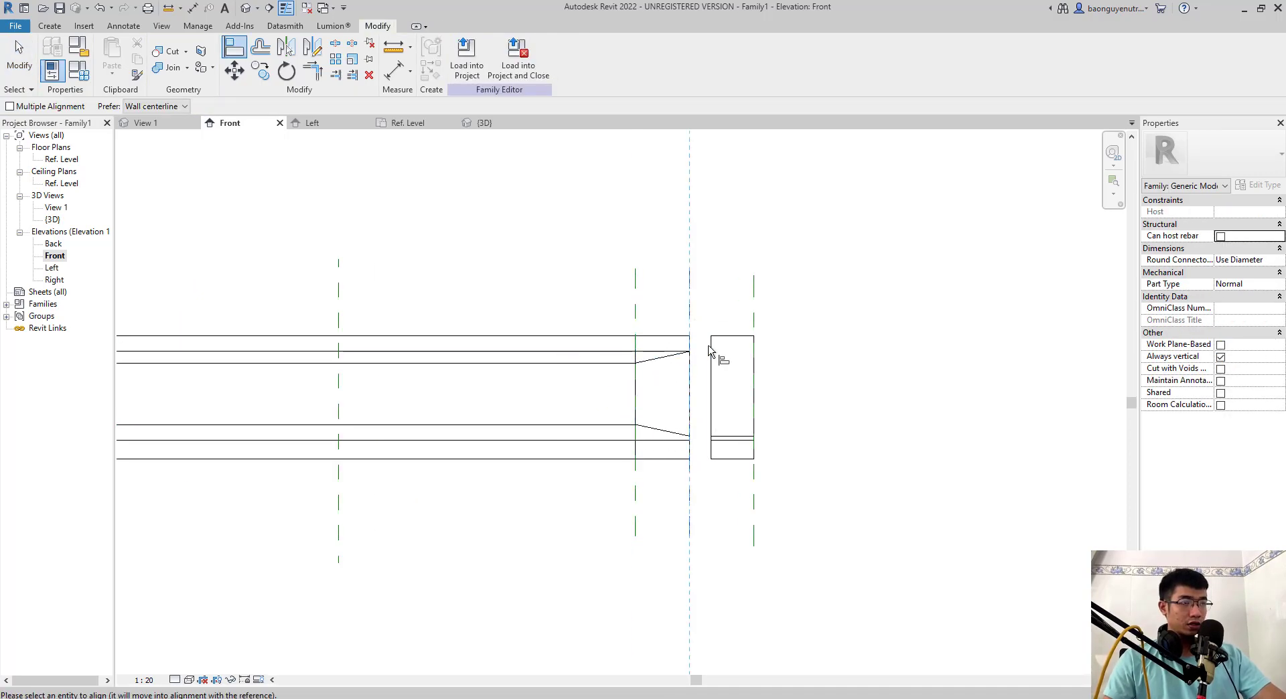
{"action": "left_click", "coordinate": [753, 347]}
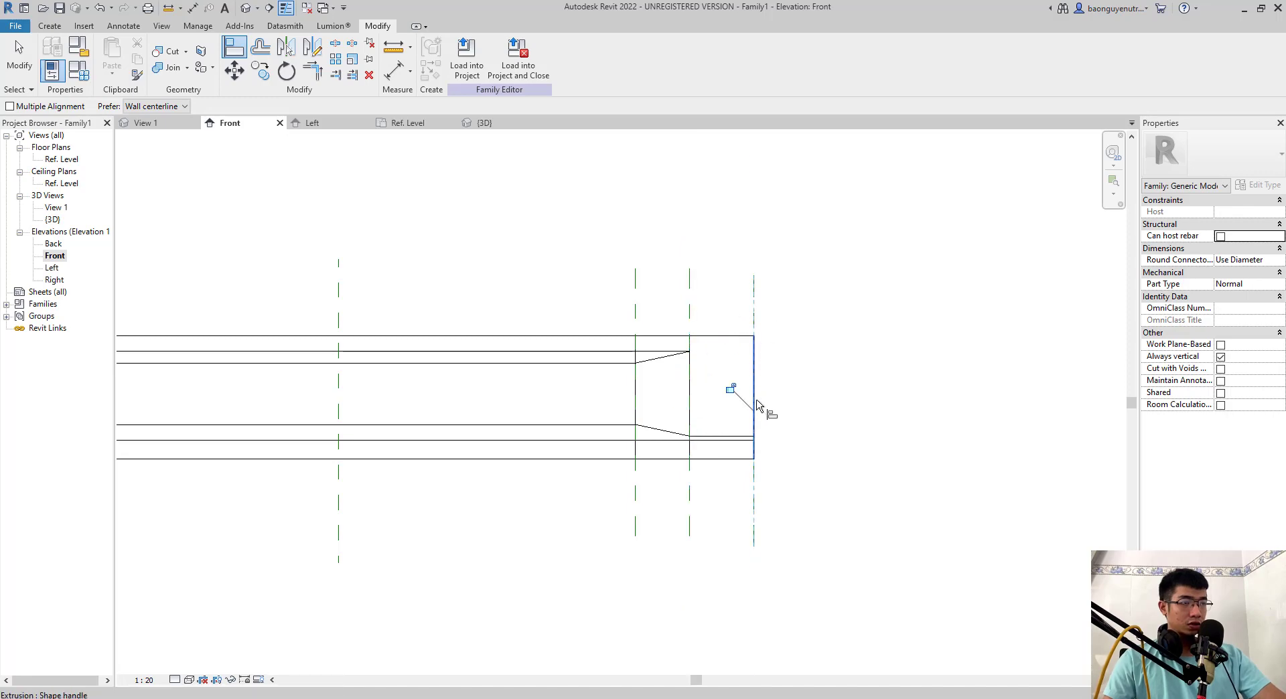
{"action": "scroll", "coordinate": [735, 392], "scroll_direction": "down", "scroll_amount": 3}
{"action": "key", "text": "Escape"}
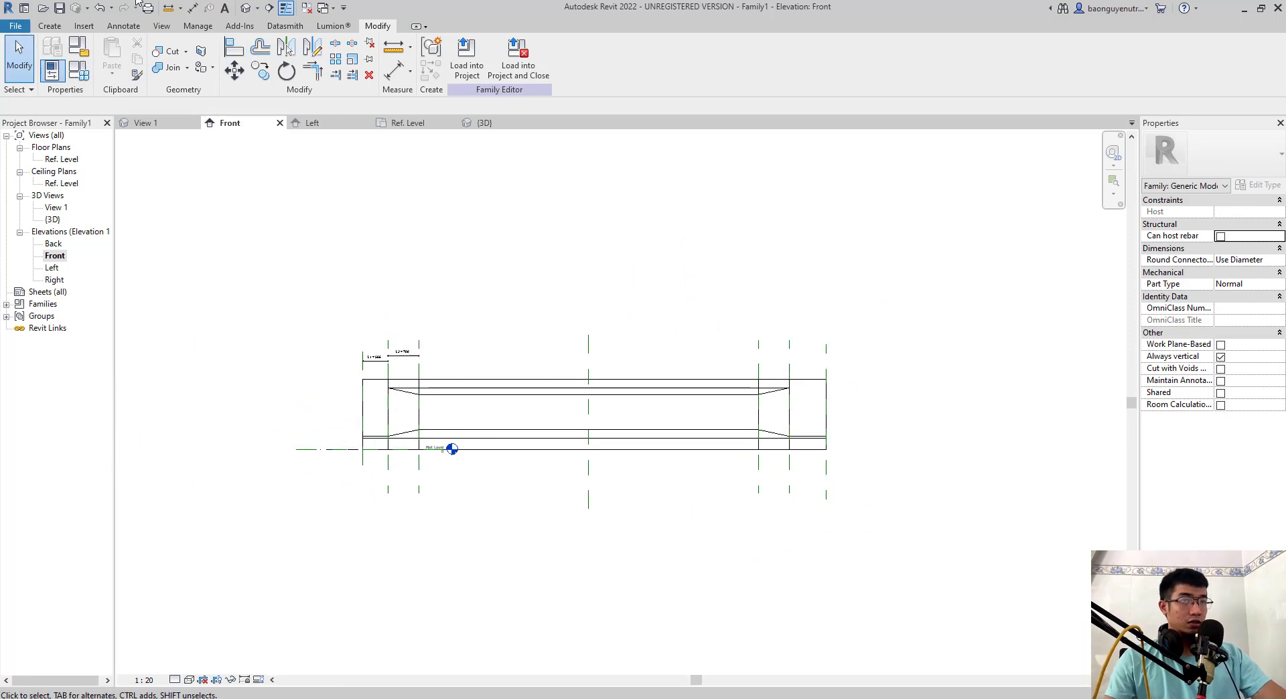
- Dimension the two innermost reference planes from the centre plane as one string and make its segments equal
{"action": "middle_click_drag", "start_coordinate": [573, 397], "coordinate": [502, 328]}
{"action": "key", "text": "d"}
{"action": "key", "text": "i"}
{"action": "scroll", "coordinate": [621, 363], "scroll_direction": "up", "scroll_amount": 3}
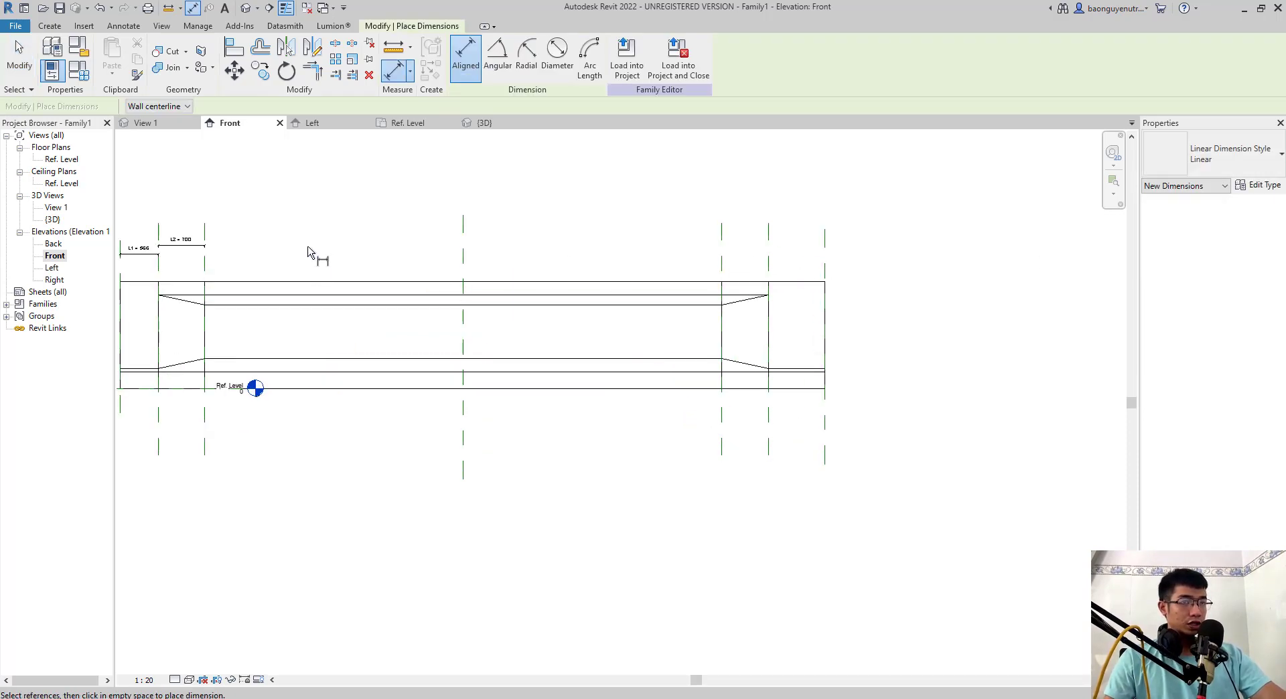
{"action": "middle_click_drag", "start_coordinate": [684, 280], "coordinate": [833, 340]}
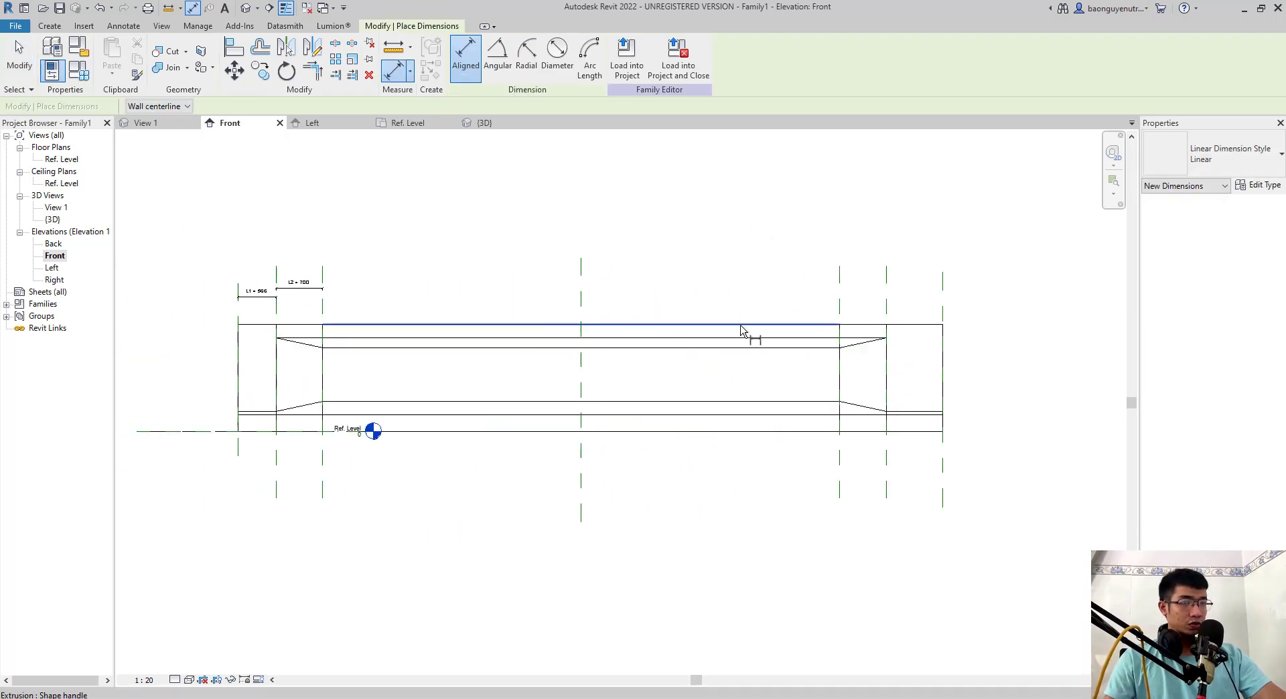
{"action": "left_click", "coordinate": [322, 320]}
{"action": "left_click", "coordinate": [581, 295]}
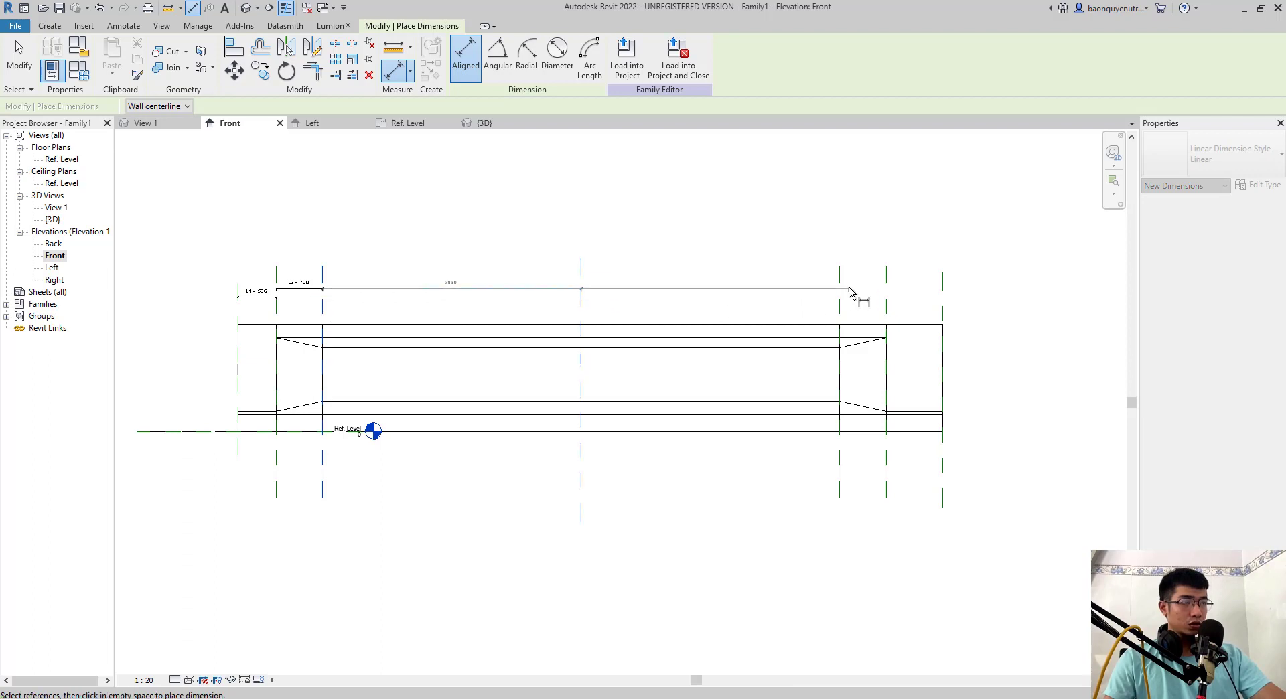
{"action": "left_click", "coordinate": [853, 242]}
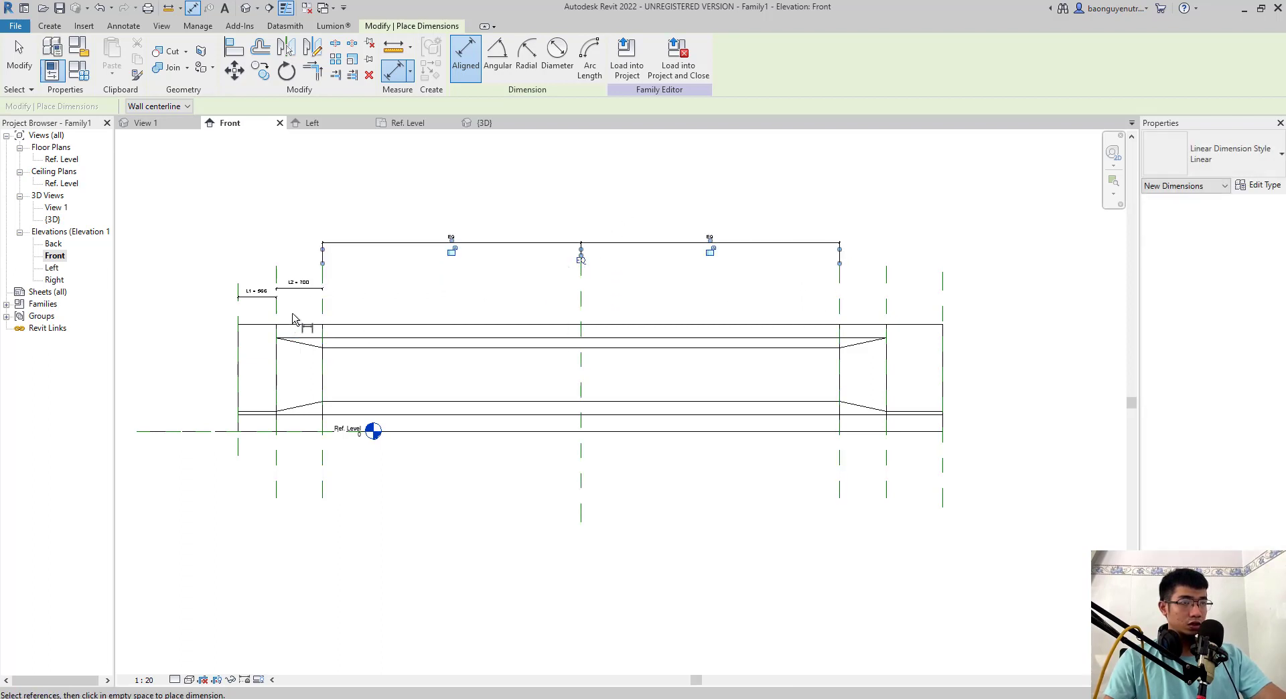
- Dimension the full middle span between the two innermost reference planes, above the equality dimension
{"action": "left_click", "coordinate": [322, 309]}
{"action": "left_click", "coordinate": [839, 307]}
{"action": "left_click", "coordinate": [862, 221]}
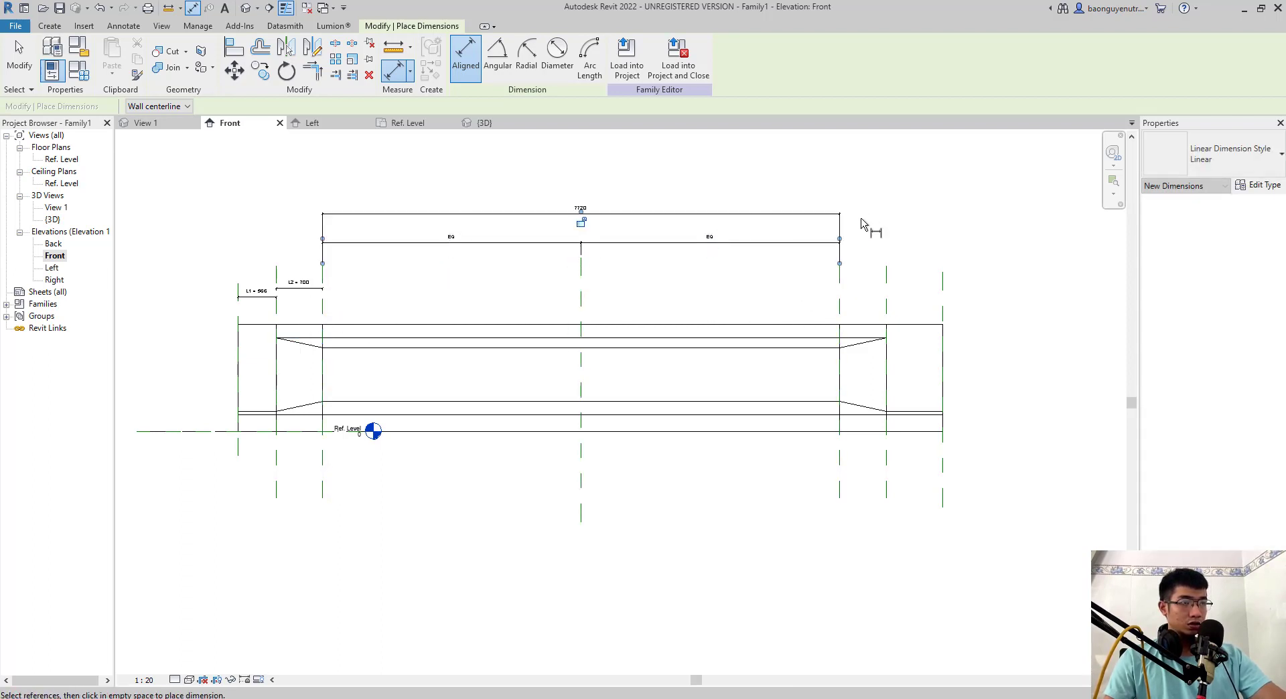
- Add separate dimensions for the mirrored blend and mirrored end extrusion lengths between their reference planes
{"action": "left_click", "coordinate": [840, 299]}
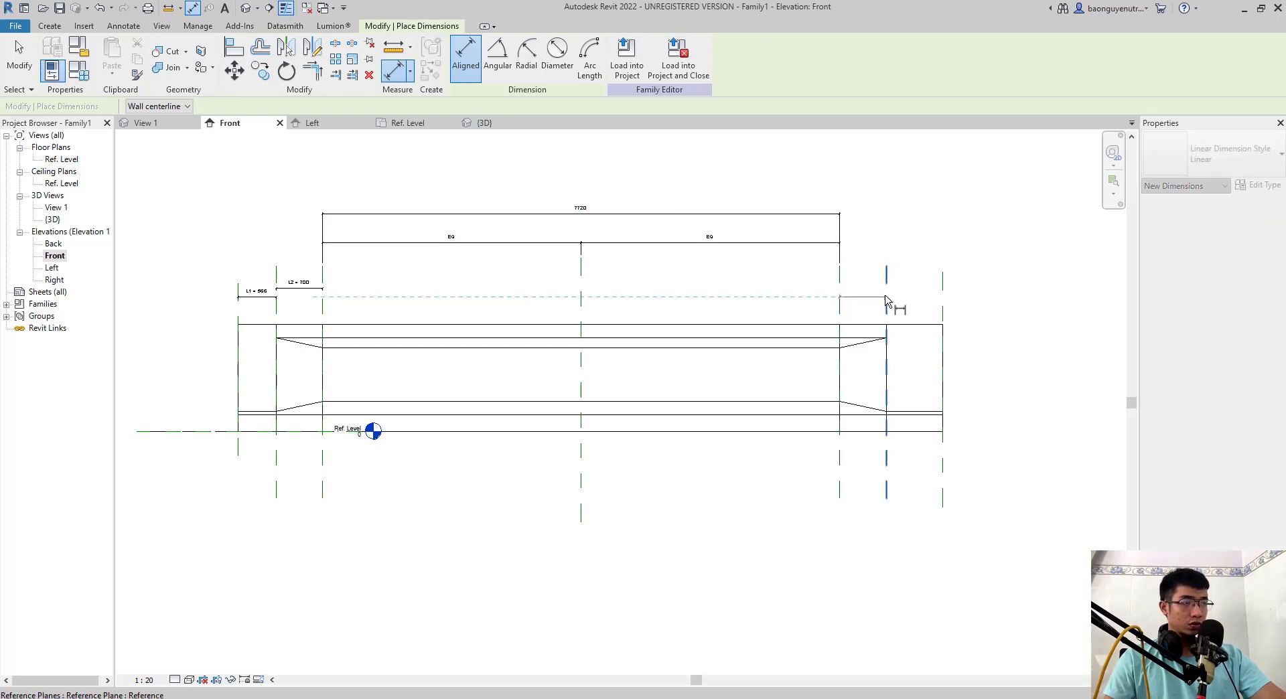
{"action": "left_click", "coordinate": [886, 300]}
{"action": "left_click", "coordinate": [897, 272]}
{"action": "left_click", "coordinate": [887, 308]}
{"action": "left_click", "coordinate": [943, 300]}
{"action": "left_click", "coordinate": [1042, 301]}
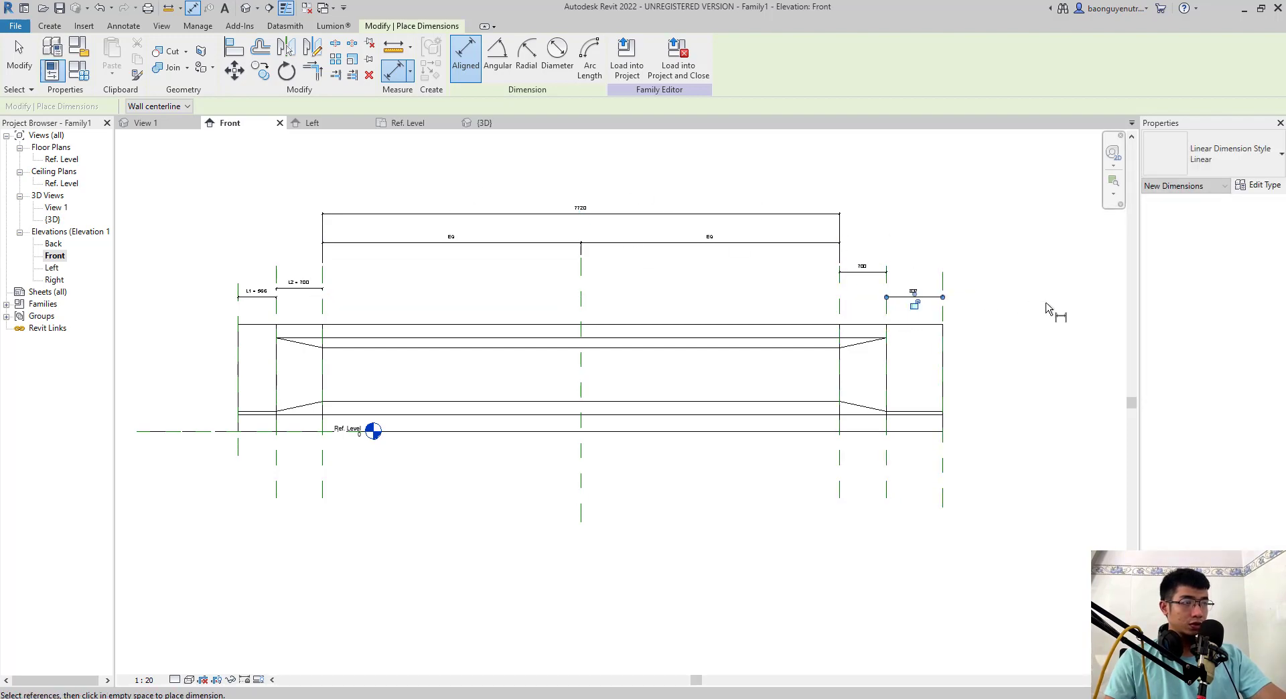
{"action": "key", "text": "Escape"}
{"action": "key", "text": "Escape"}
- Label the mirrored blend's length dimension with the existing L2 parameter
{"action": "left_click", "coordinate": [876, 273]}
{"action": "left_click", "coordinate": [523, 56]}
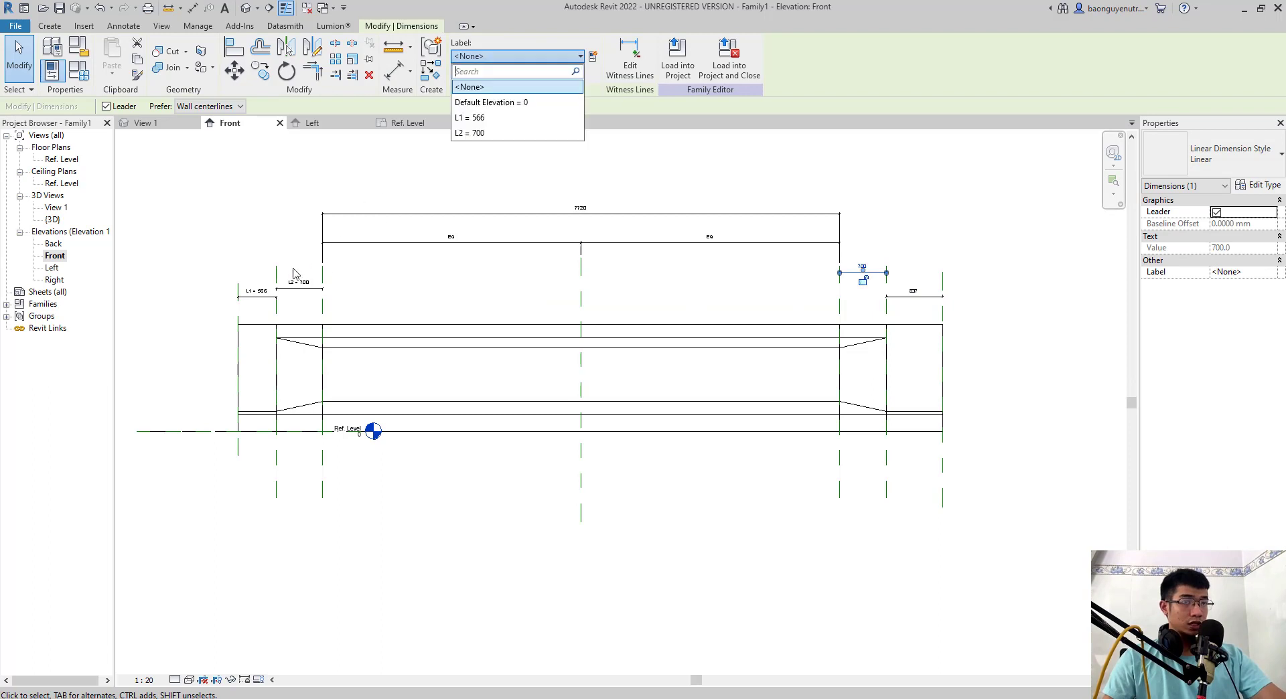
{"action": "left_click", "coordinate": [472, 132]}
{"action": "left_click", "coordinate": [916, 227]}
- Label the mirrored end extrusion's length dimension with the existing L1 parameter
{"action": "left_click", "coordinate": [914, 297]}
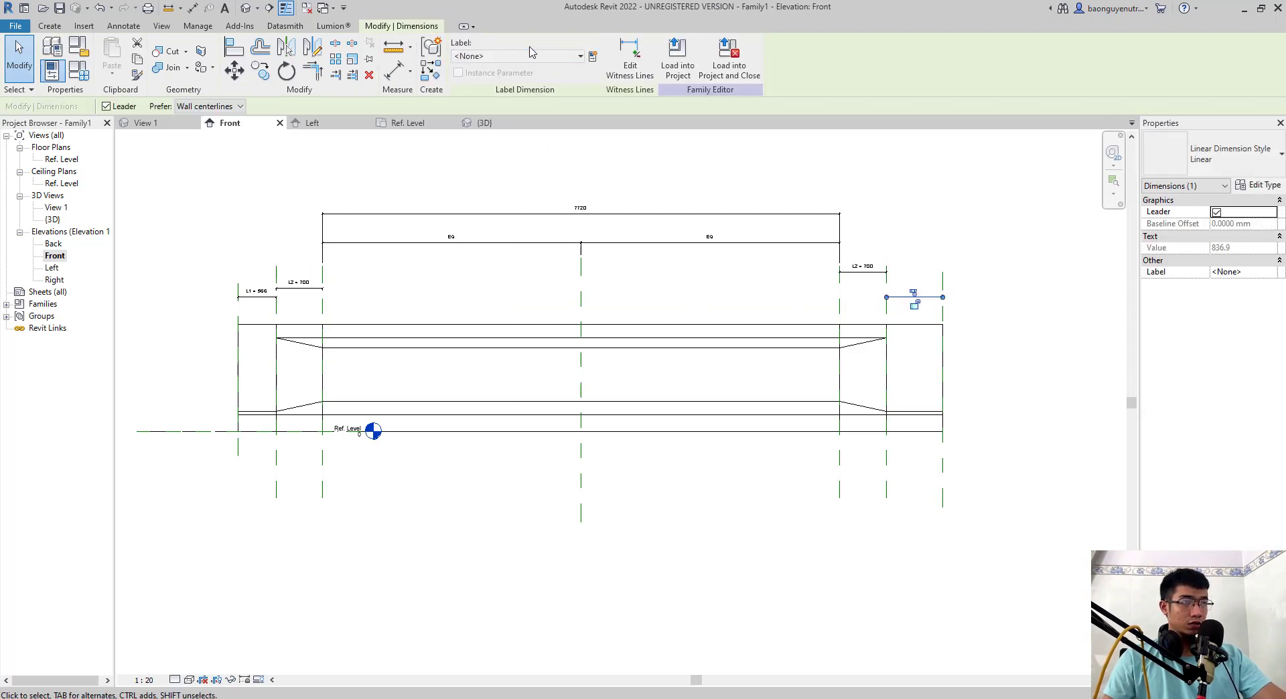
{"action": "left_click", "coordinate": [522, 56]}
{"action": "left_click", "coordinate": [517, 132]}
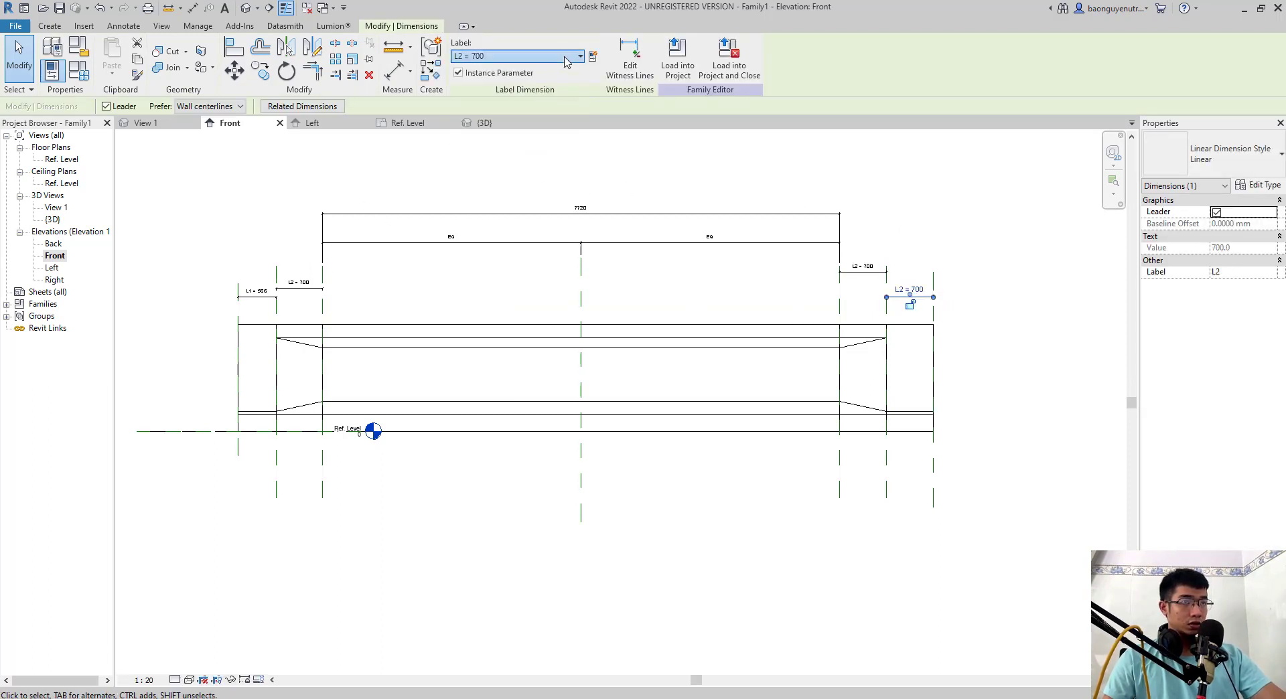
{"action": "left_click", "coordinate": [535, 57]}
{"action": "left_click", "coordinate": [483, 117]}
{"action": "left_click", "coordinate": [696, 179]}
- Label the middle span dimension with a new instance family parameter named L3
{"action": "scroll", "coordinate": [630, 275], "scroll_direction": "down", "scroll_amount": 1}
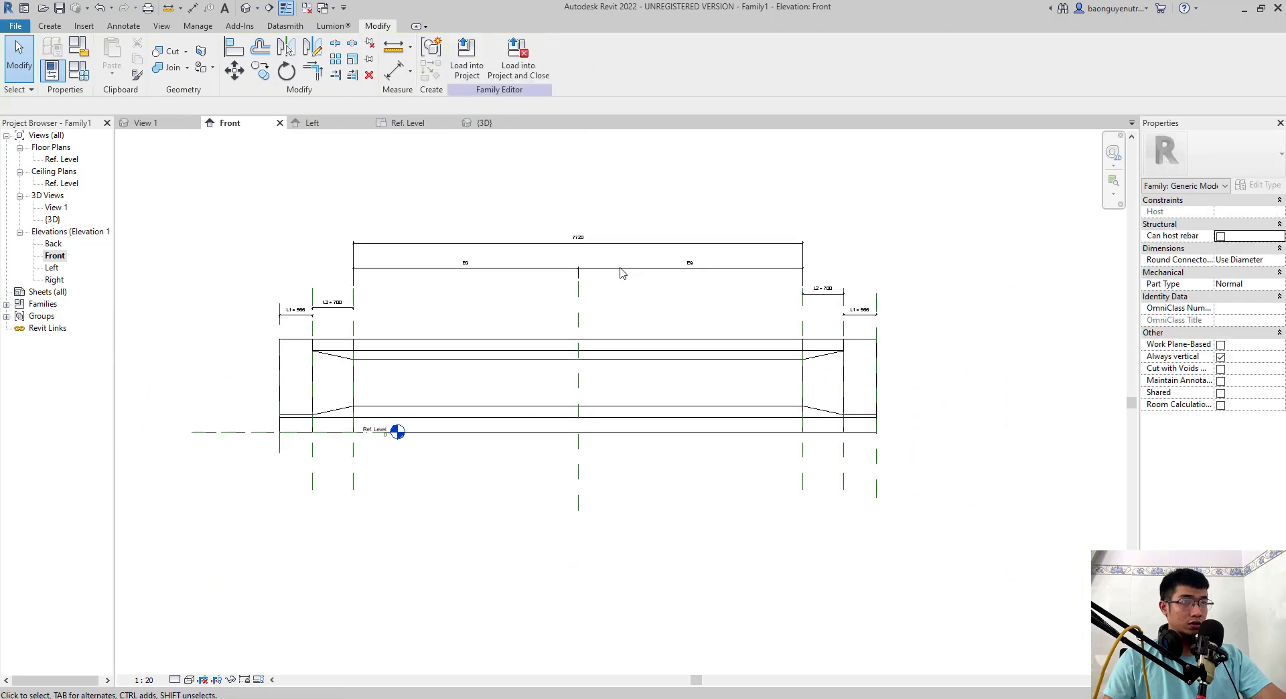
{"action": "left_click", "coordinate": [581, 243]}
{"action": "left_click", "coordinate": [598, 54]}
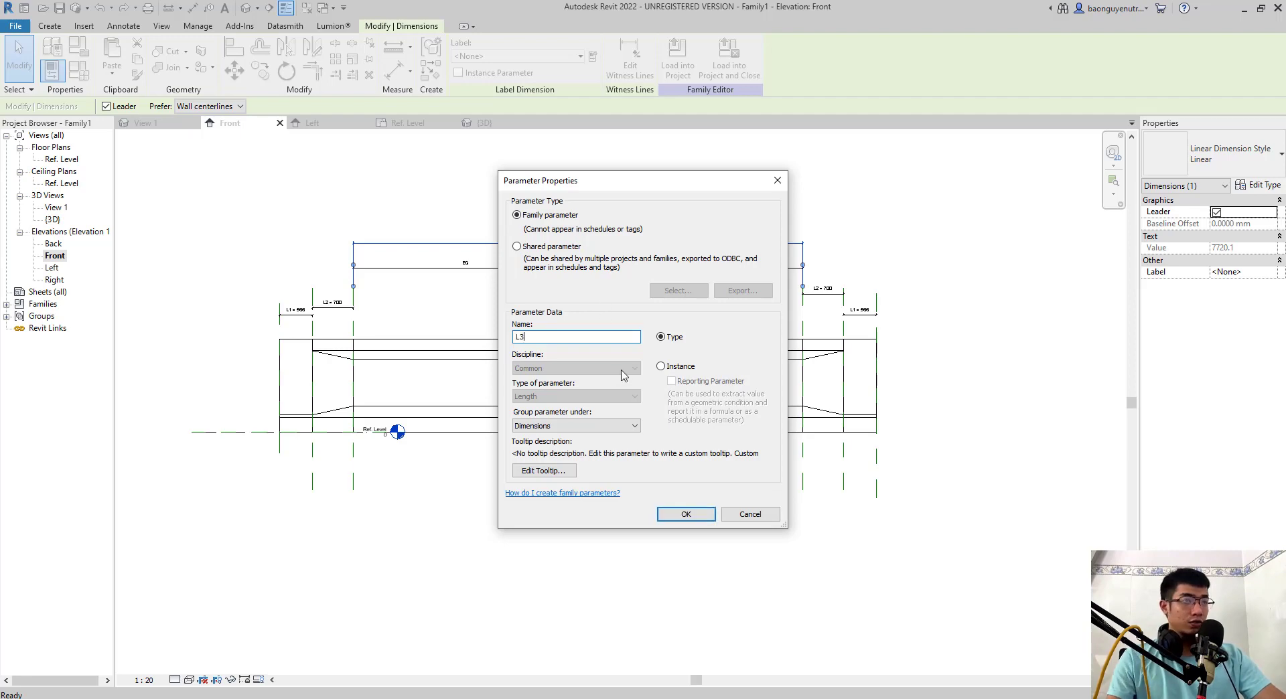
{"action": "left_click", "coordinate": [672, 369]}
{"action": "left_click", "coordinate": [686, 514]}
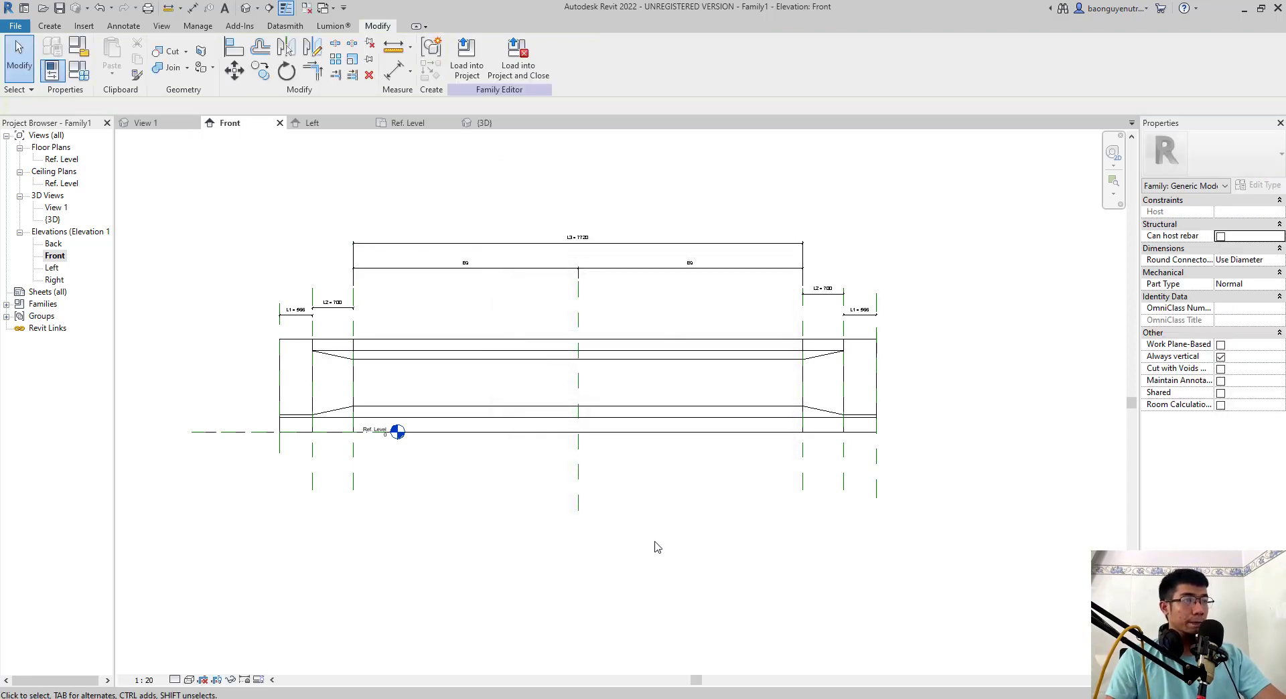
- In the 3D view, join the original end extrusion to its blend and that blend to the middle extrusion
{"action": "scroll", "coordinate": [643, 539], "scroll_direction": "up", "scroll_amount": 3}
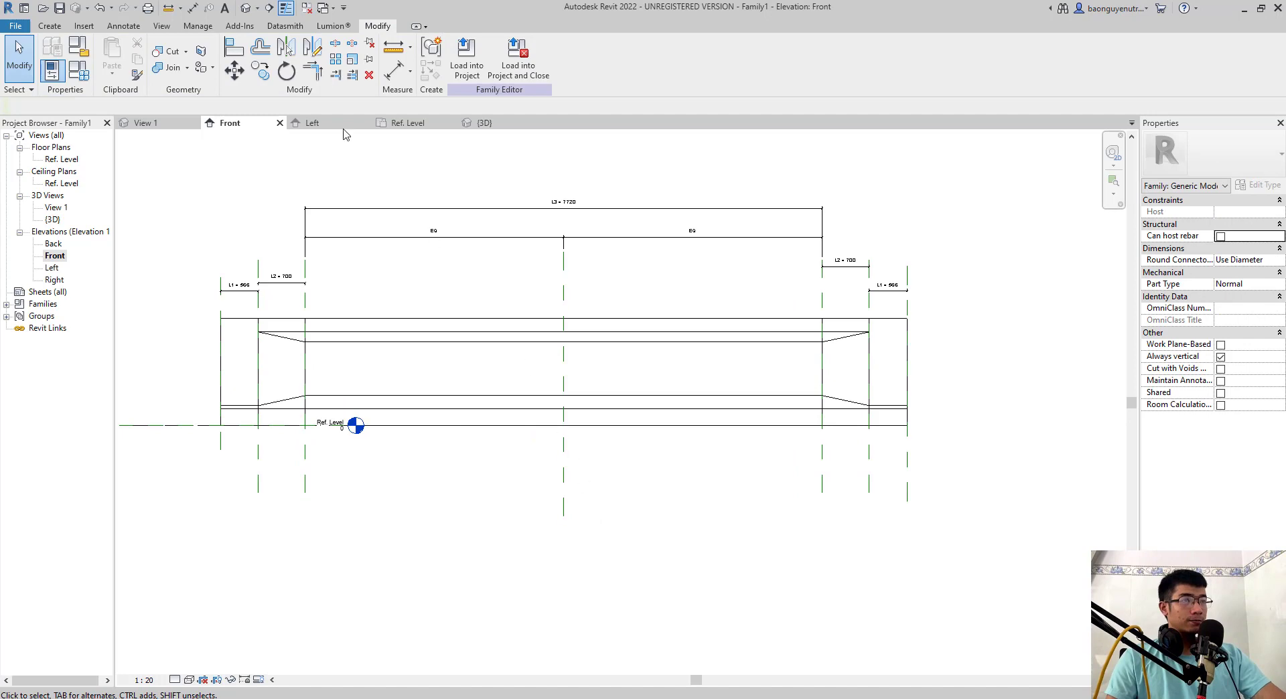
{"action": "left_click", "coordinate": [245, 8]}
{"action": "middle_click_drag", "start_coordinate": [460, 343], "coordinate": [362, 367], "text": "shift"}
{"action": "scroll", "coordinate": [362, 367], "scroll_direction": "up", "scroll_amount": 2}
{"action": "left_click", "coordinate": [173, 68]}
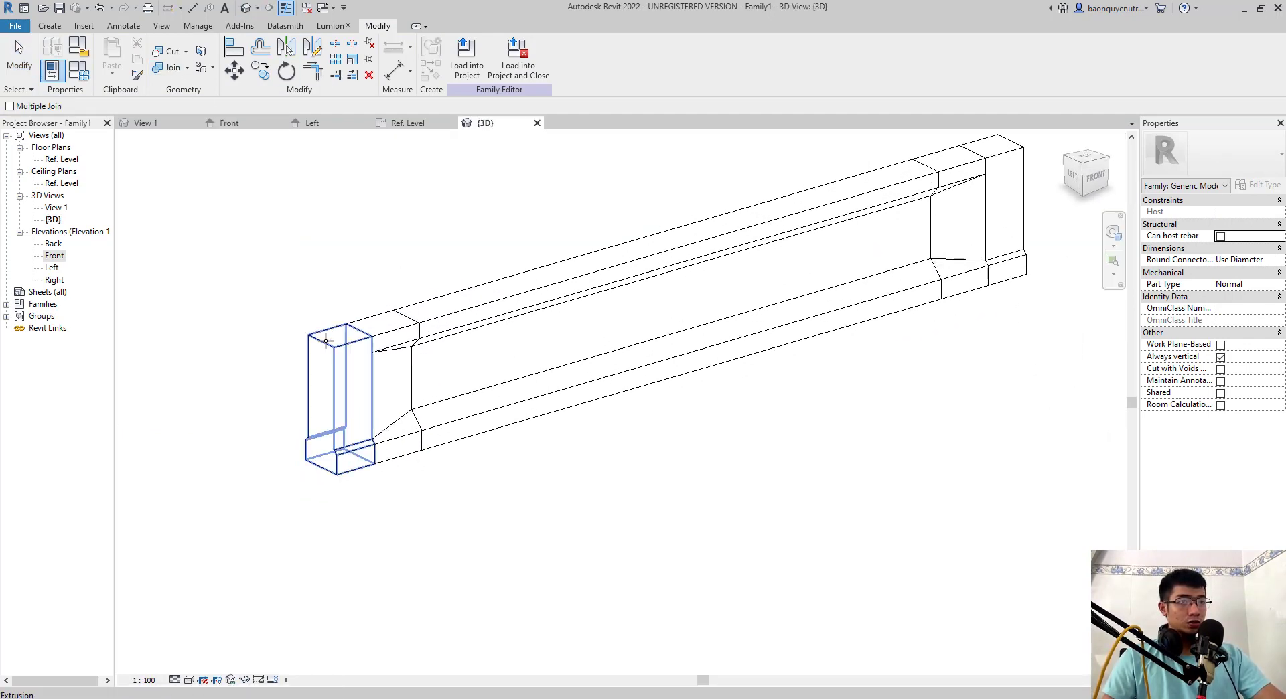
{"action": "left_click", "coordinate": [327, 340]}
{"action": "left_click", "coordinate": [383, 324]}
{"action": "left_click", "coordinate": [383, 324]}
{"action": "left_click", "coordinate": [568, 265]}
- Join the middle extrusion to the mirrored blend and that blend to the mirrored end extrusion
{"action": "left_click", "coordinate": [568, 266]}
{"action": "left_click", "coordinate": [849, 195]}
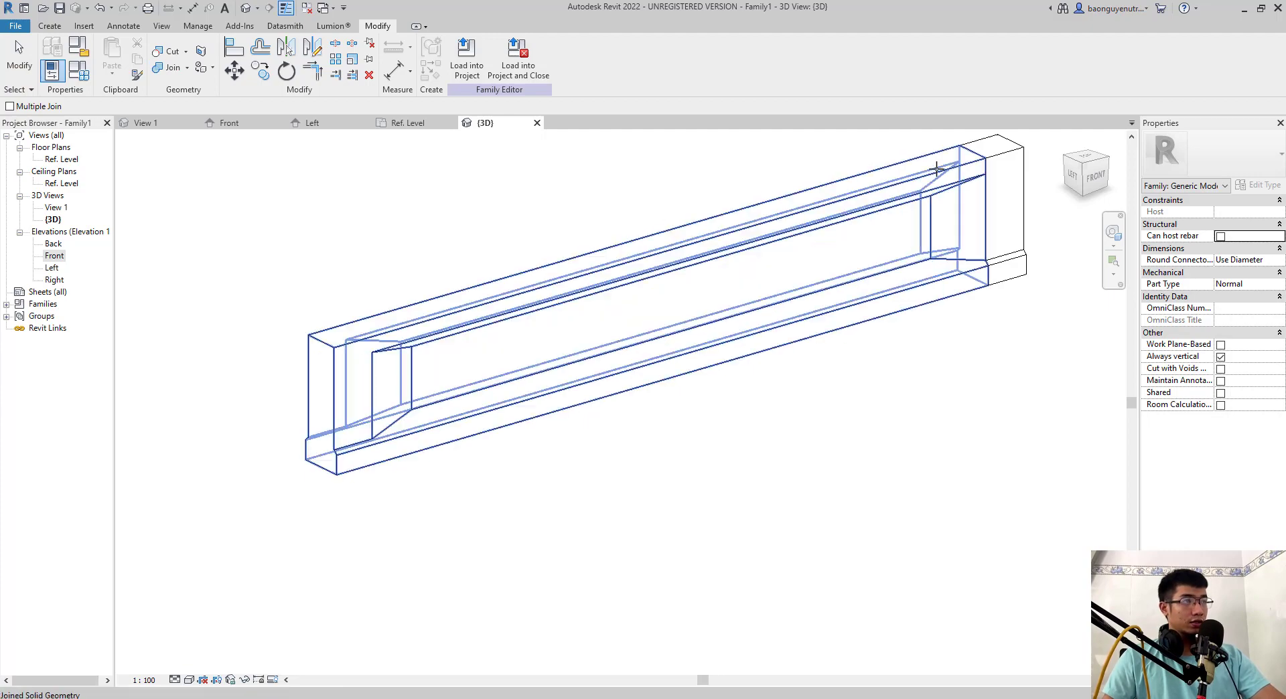
{"action": "left_click", "coordinate": [937, 167]}
{"action": "left_click", "coordinate": [950, 178]}
{"action": "key", "text": "Escape"}
{"action": "key", "text": "Escape"}
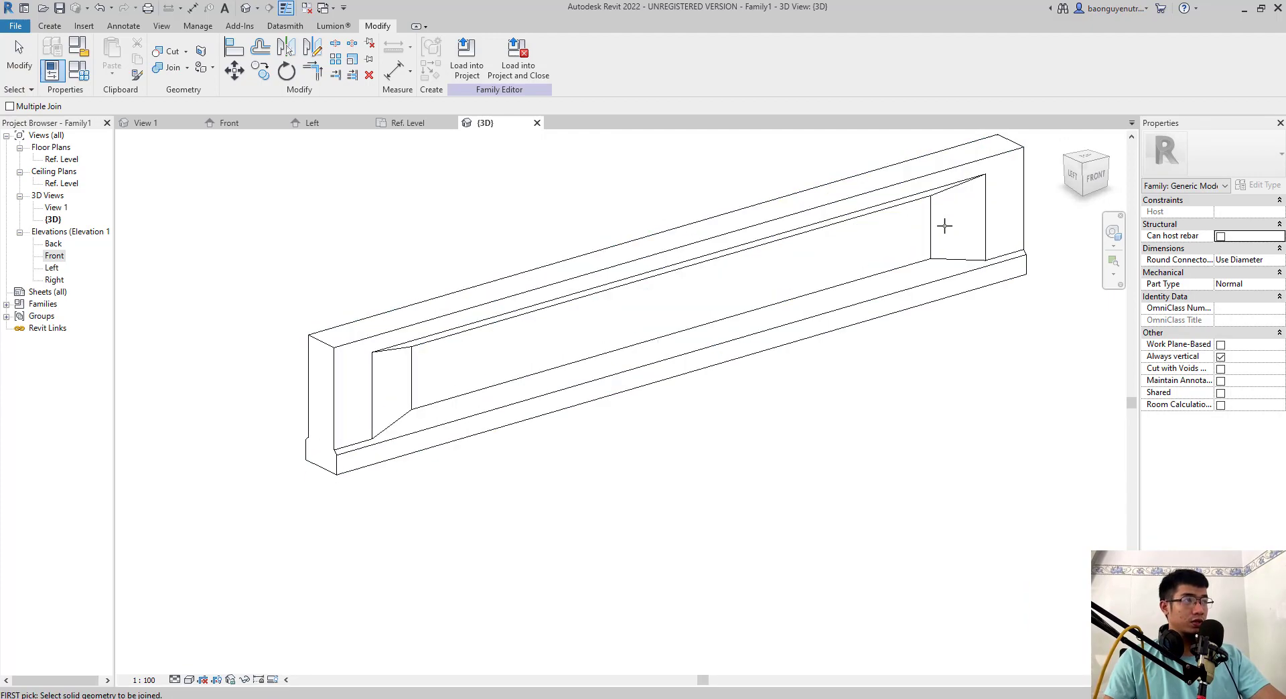
- Change the L1 length value in the family types and accept it to test the parametric girder
{"action": "scroll", "coordinate": [583, 354], "scroll_direction": "down", "scroll_amount": 1}
{"action": "left_click", "coordinate": [75, 72]}
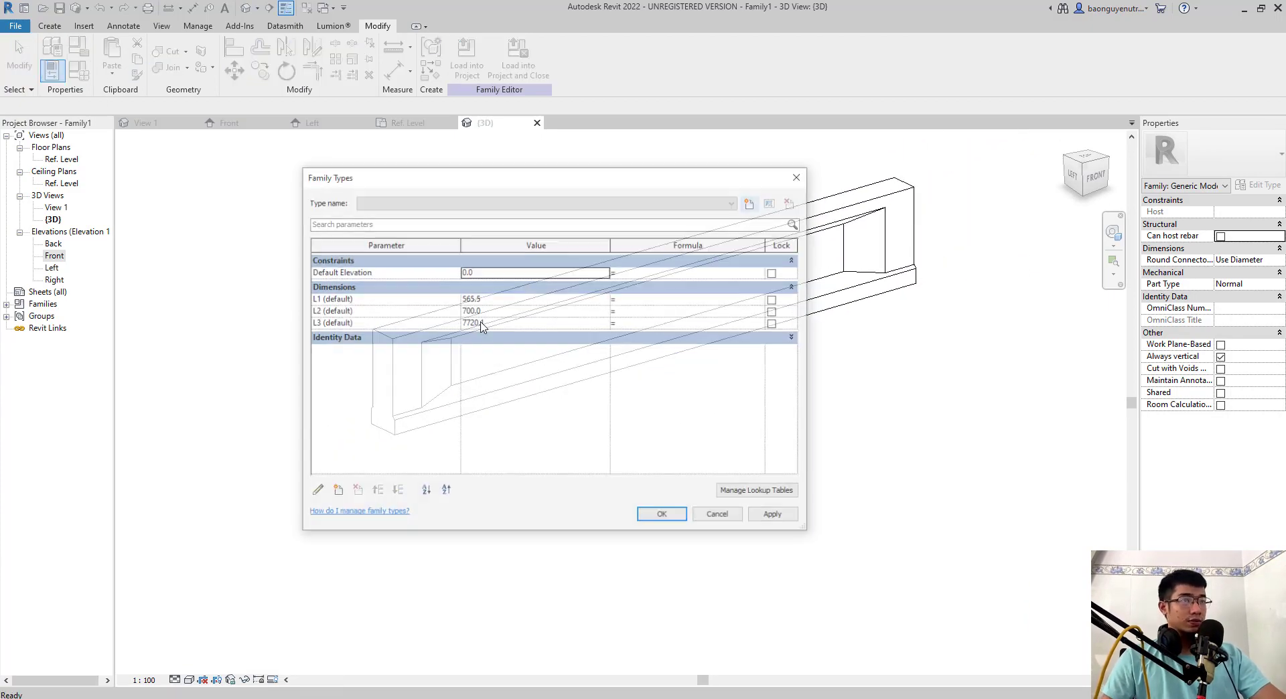
{"action": "left_click_drag", "start_coordinate": [640, 182], "coordinate": [1193, 282]}
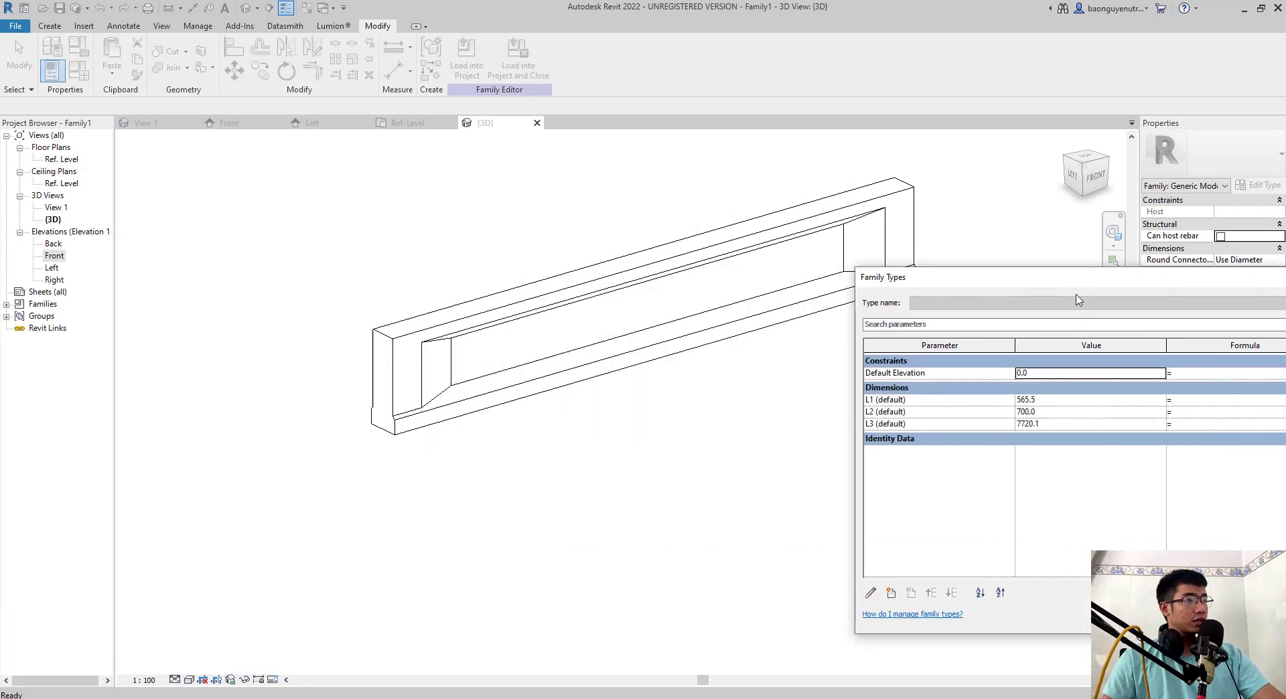
{"action": "left_click", "coordinate": [1077, 404]}
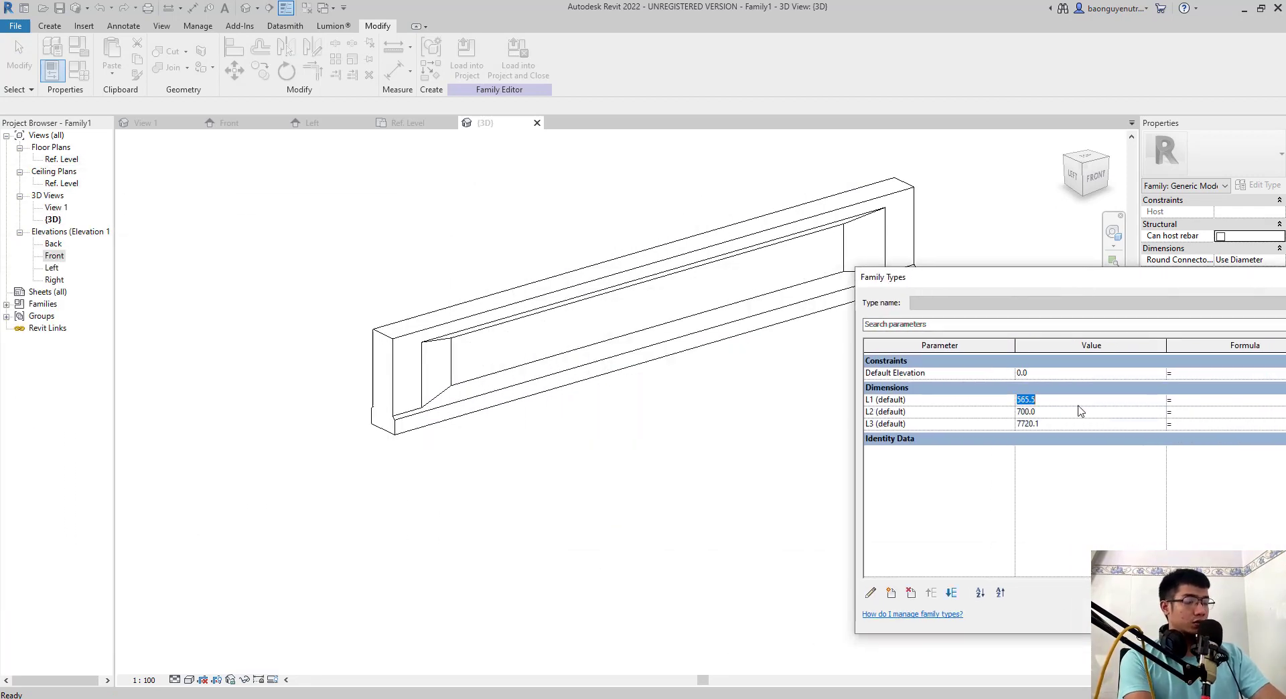
{"action": "key", "text": "Return"}
{"action": "key", "text": "Return"}
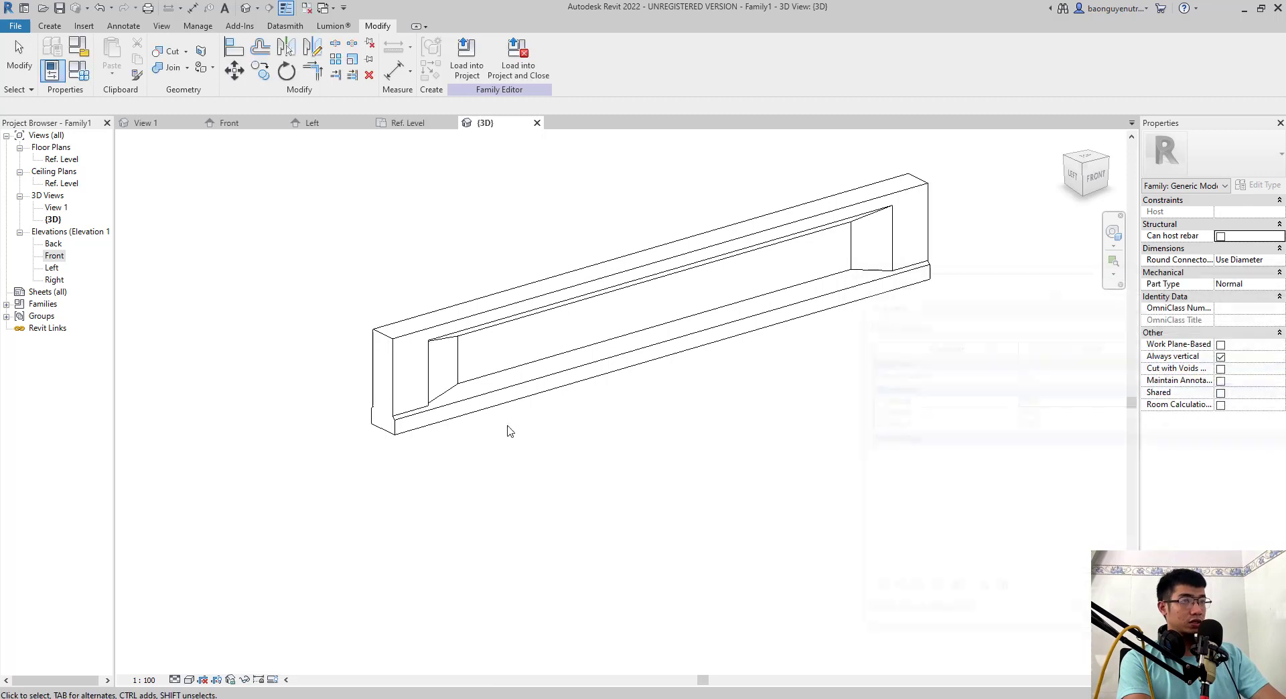
- Inspect the joined girder from several sides in 3D and close all inactive views
{"action": "middle_click_drag", "start_coordinate": [808, 263], "coordinate": [724, 242]}
{"action": "middle_click_drag", "start_coordinate": [755, 407], "coordinate": [660, 451], "text": "shift"}
{"action": "left_click_drag", "start_coordinate": [751, 466], "coordinate": [377, 299]}
{"action": "left_click", "coordinate": [453, 299]}
{"action": "middle_click_drag", "start_coordinate": [460, 299], "coordinate": [346, 242]}
{"action": "left_click", "coordinate": [307, 8]}
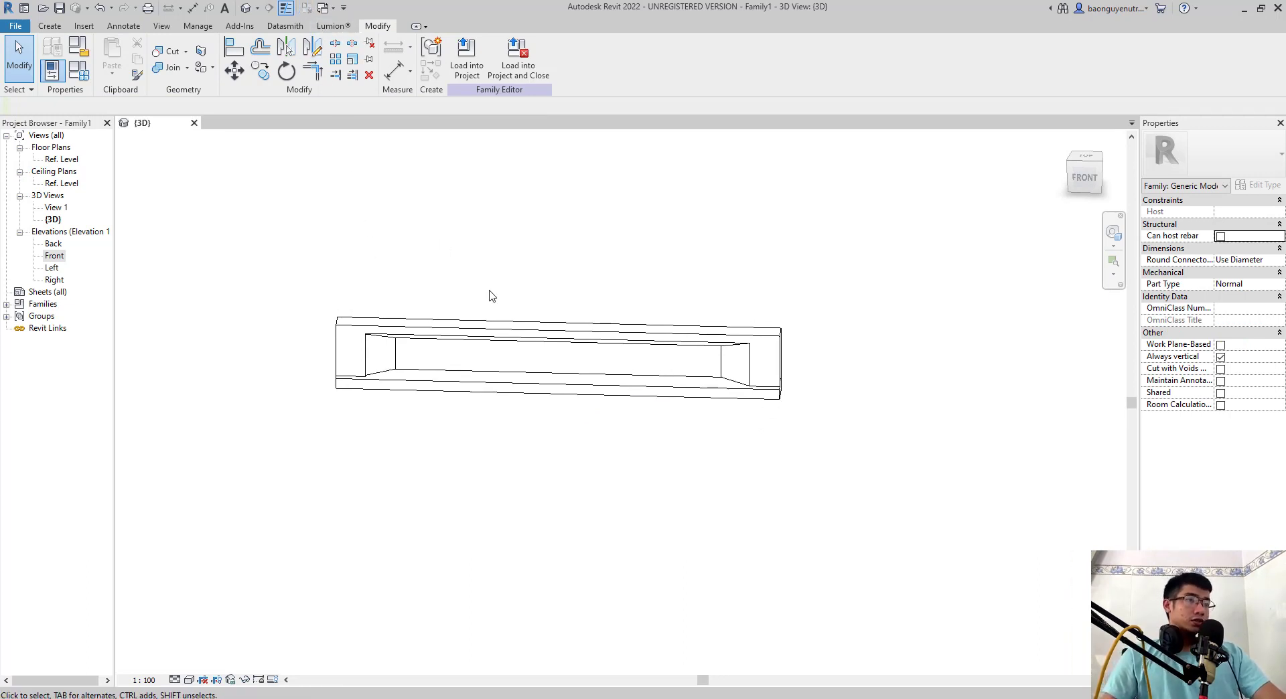
{"action": "scroll", "coordinate": [399, 438], "scroll_direction": "up", "scroll_amount": 2}
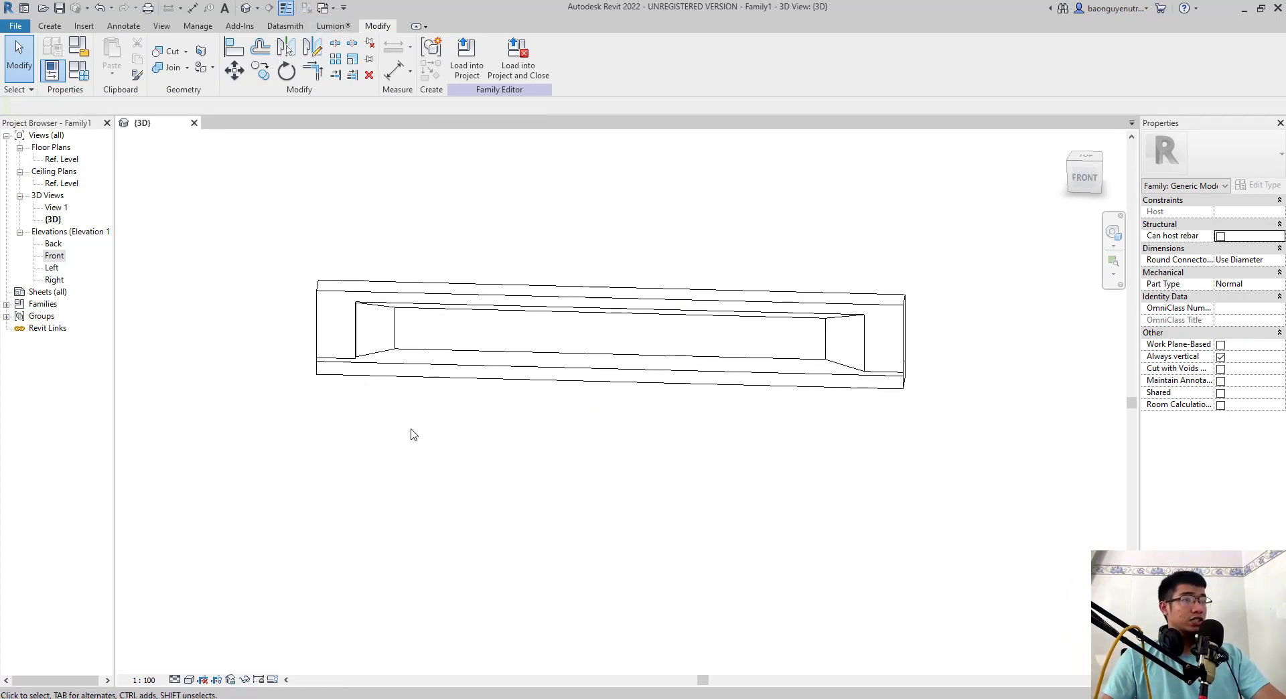
{"action": "middle_click_drag", "start_coordinate": [414, 435], "coordinate": [405, 526], "text": "shift"}
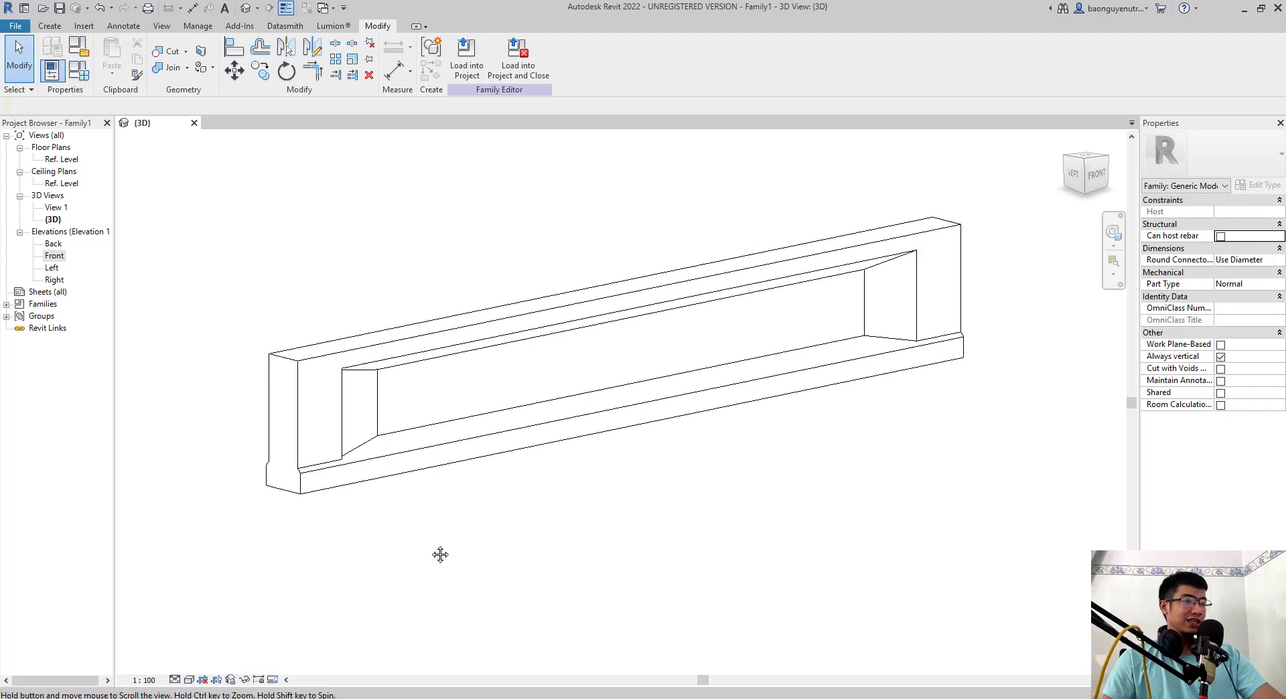